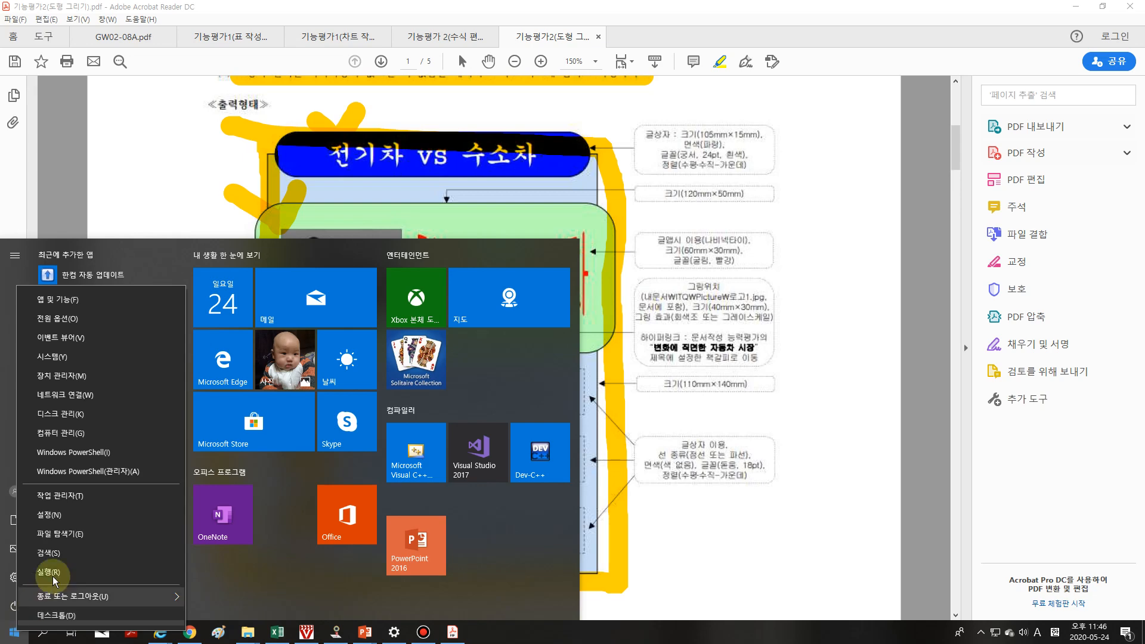
- Open File Explorer and view the images in the Picture folder inside Documents\ITQ
click(69, 532)
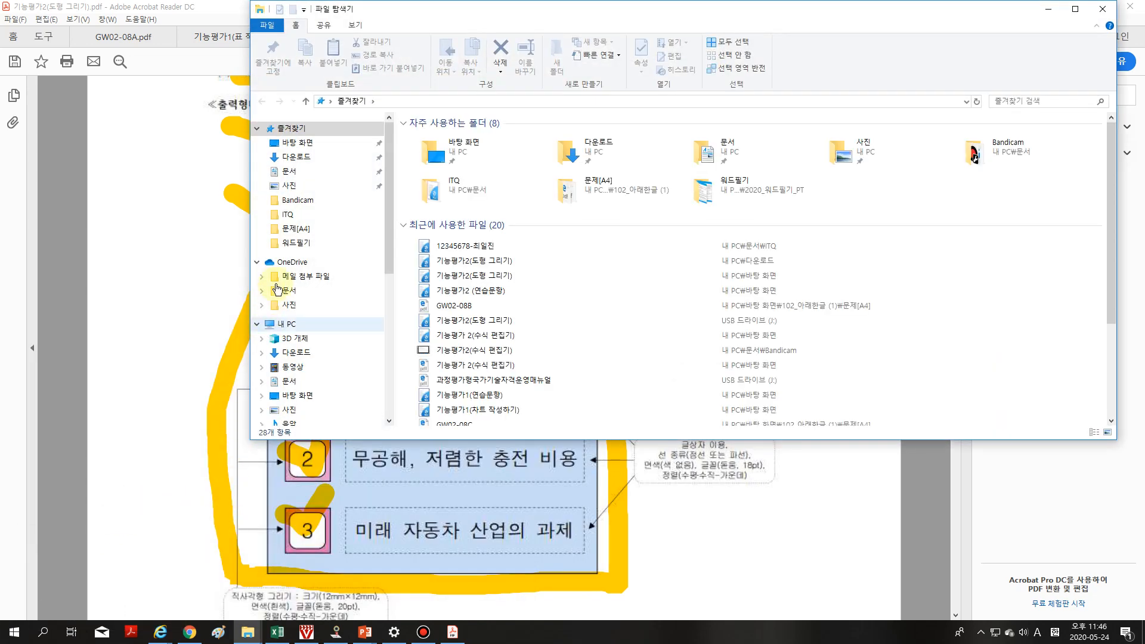
click(291, 175)
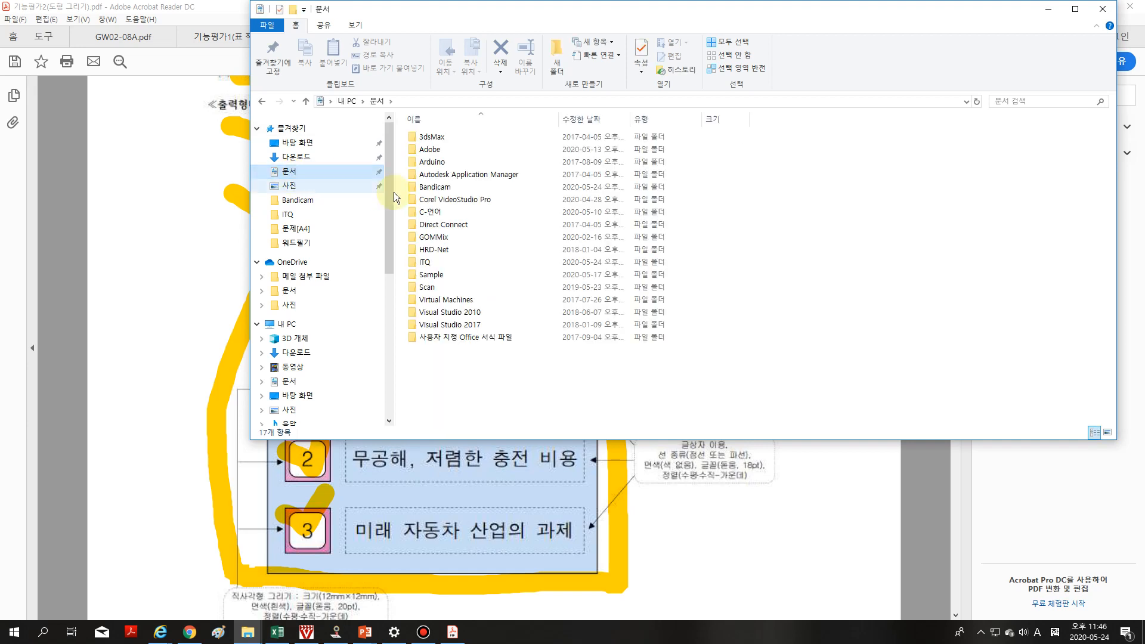
double_click(426, 268)
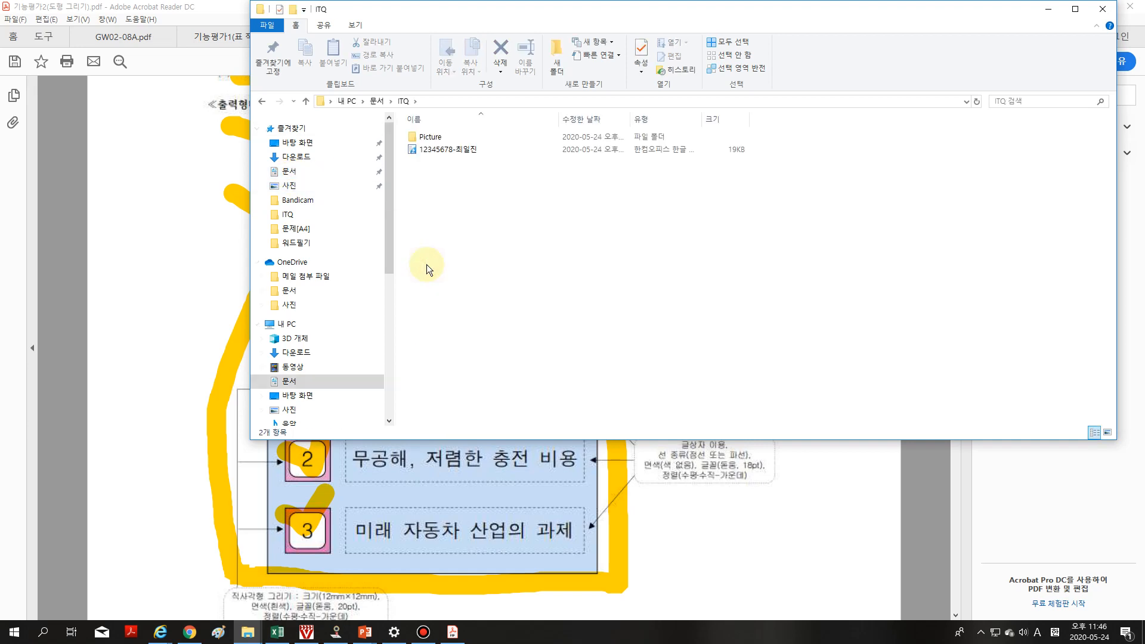
click(442, 138)
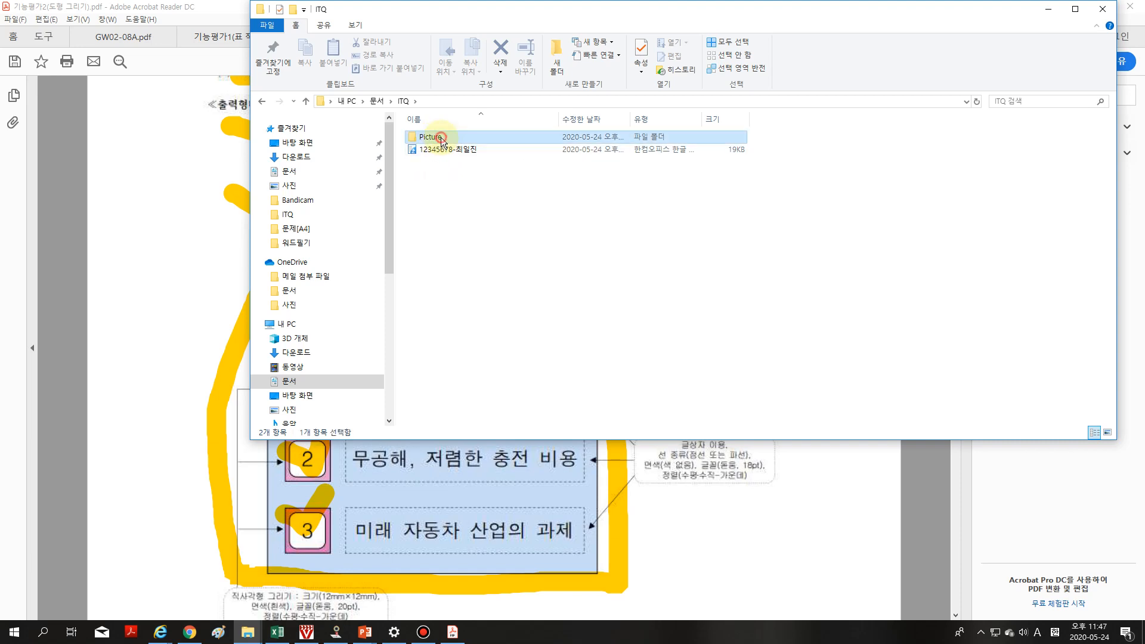
double_click(441, 138)
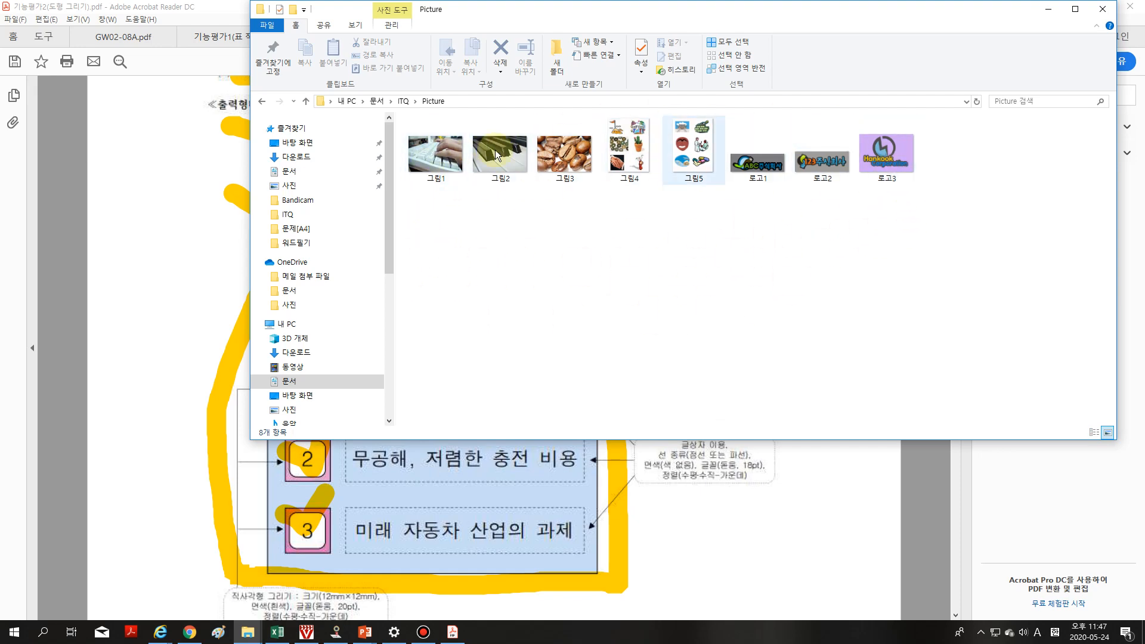
- Go back to the ITQ folder, open its Hangul document and go to the empty line below "4."
click(303, 102)
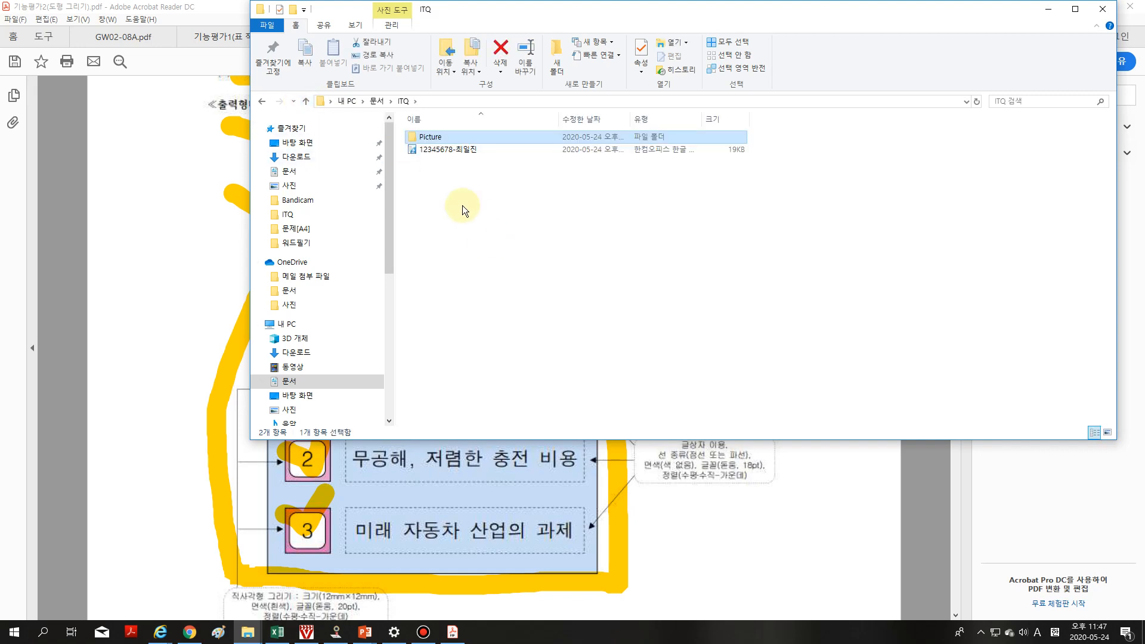
click(450, 166)
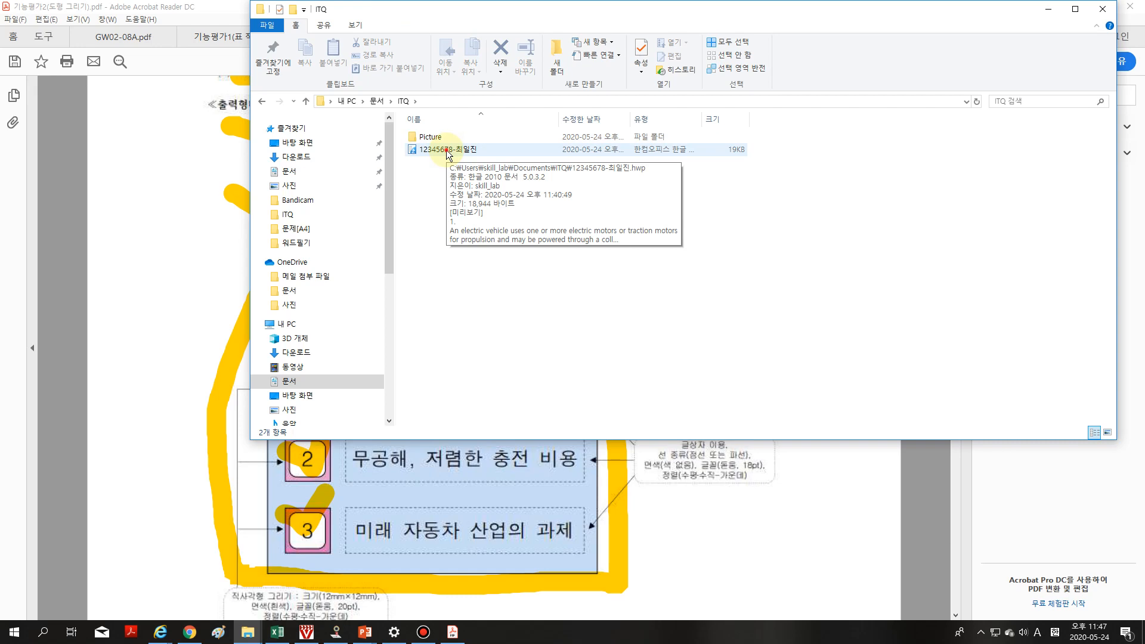
double_click(448, 152)
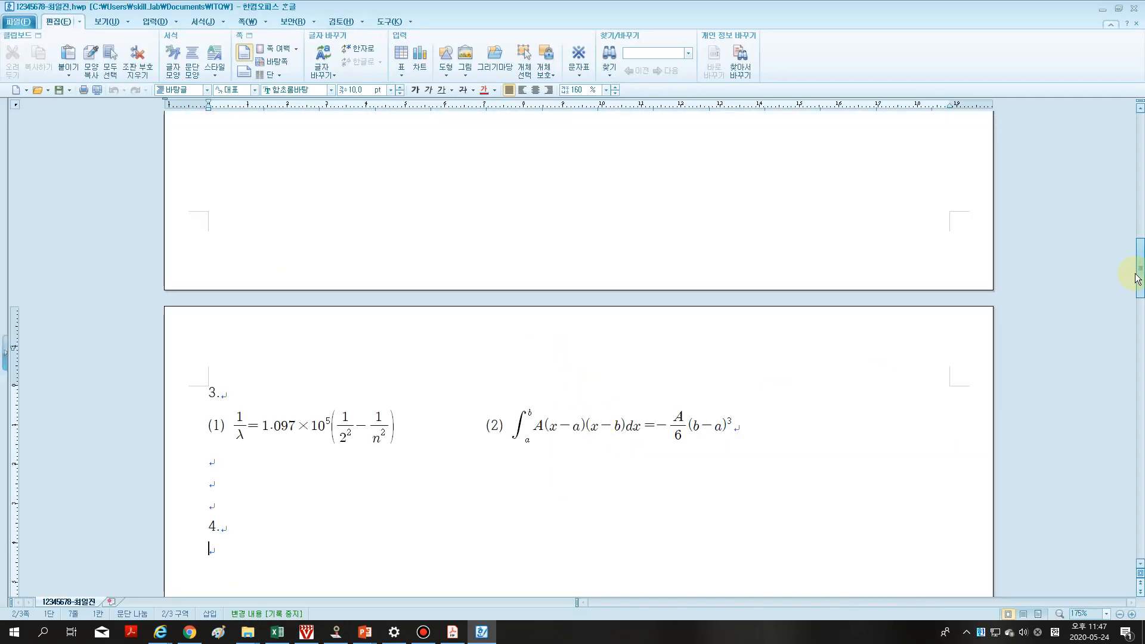
drag(1139, 278, 1122, 317)
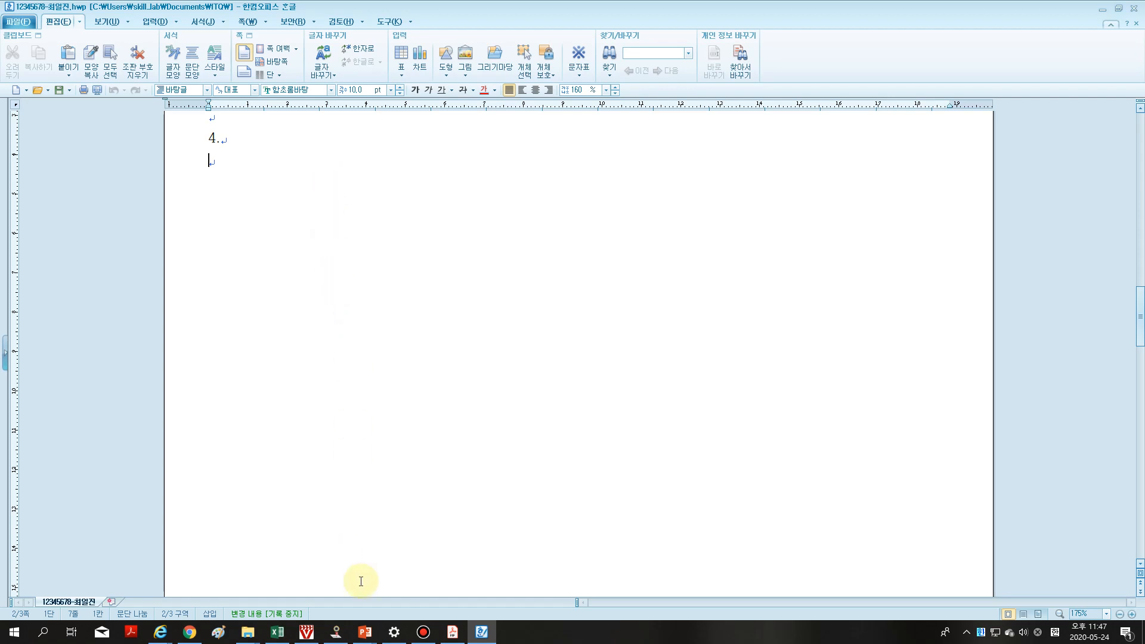
- Switch to the PDF in Acrobat Reader, highlight the background shape's size note (110mm×140mm), and return to the Hangul document
click(451, 634)
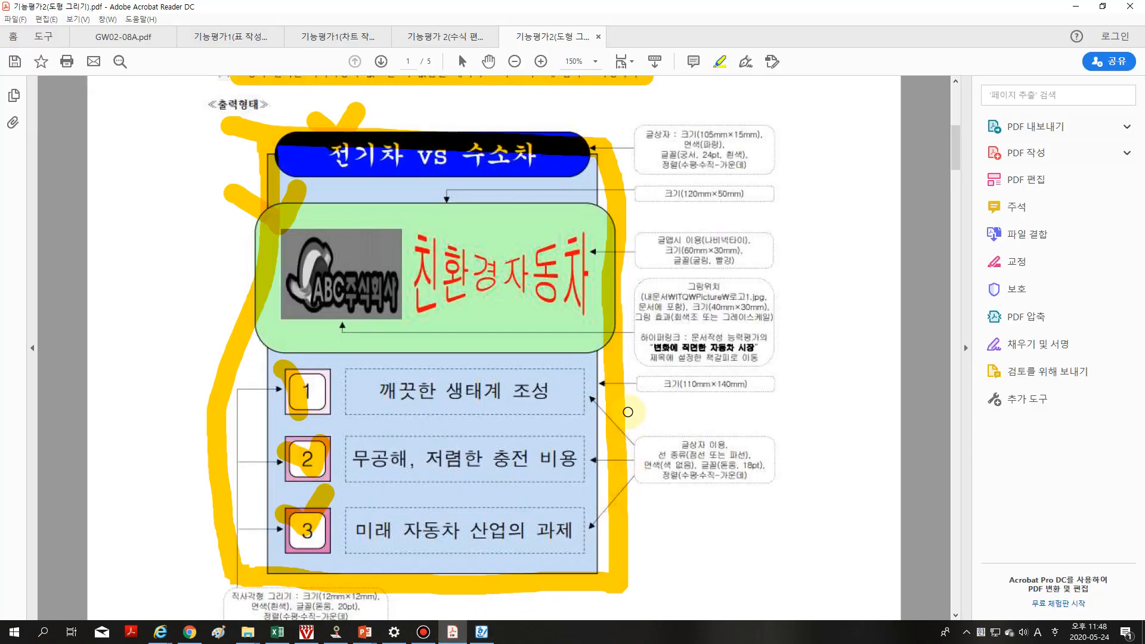
mouse_move(597, 396)
mouse_down()
mouse_move(708, 395)
mouse_move(787, 375)
mouse_move(680, 373)
mouse_move(611, 396)
mouse_move(784, 389)
mouse_up()
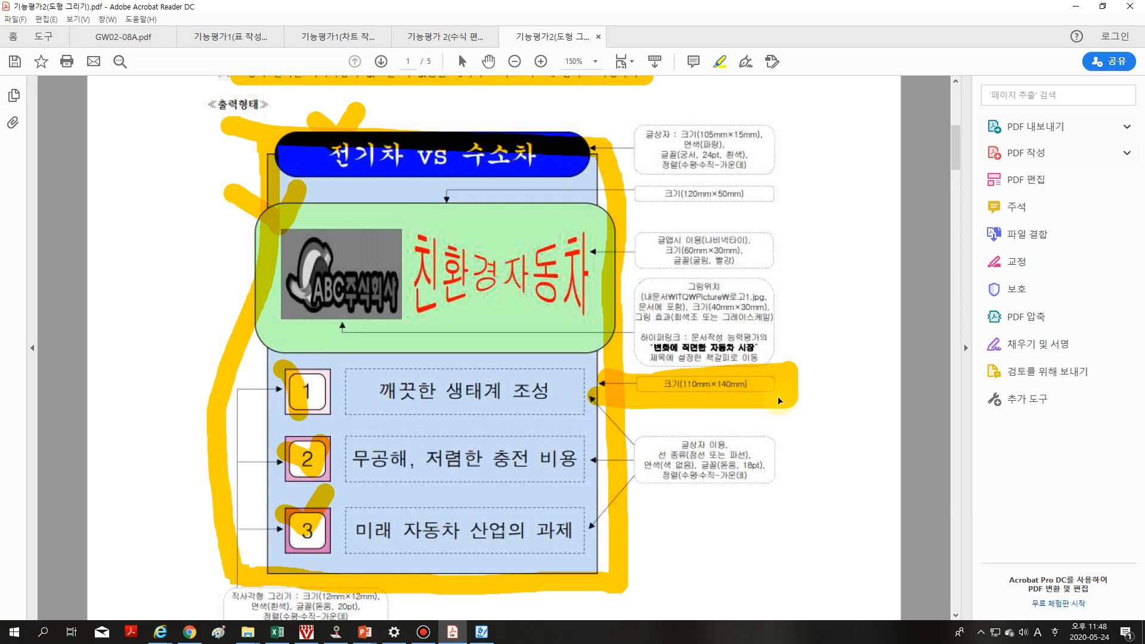
click(1076, 11)
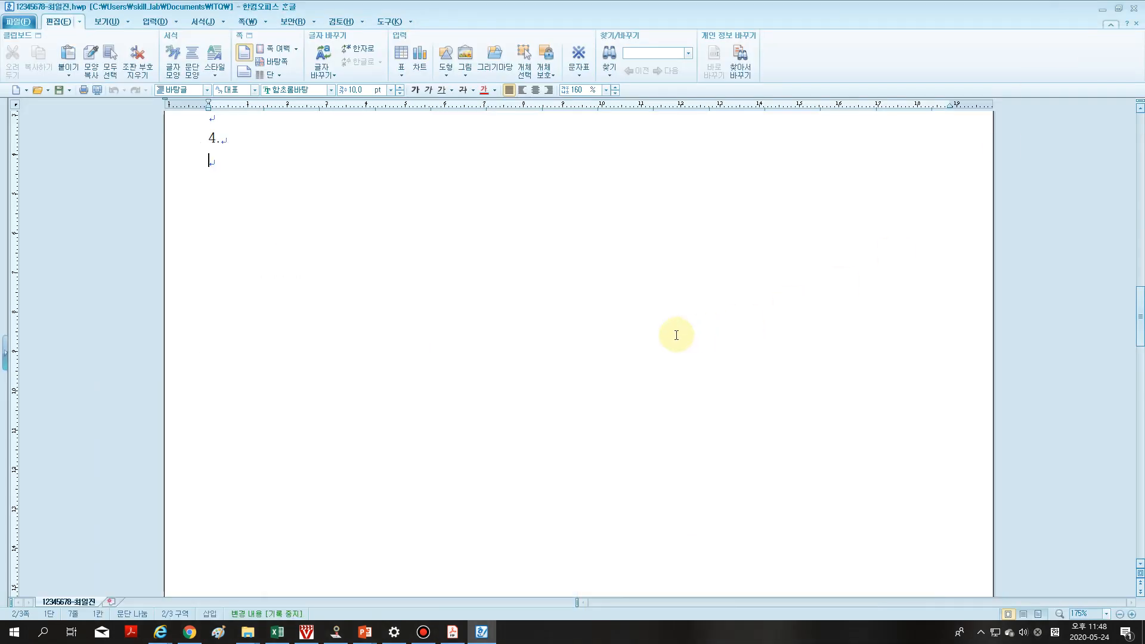
- Draw a rectangle about 83 mm wide and 48 mm high below the "4." line
click(155, 22)
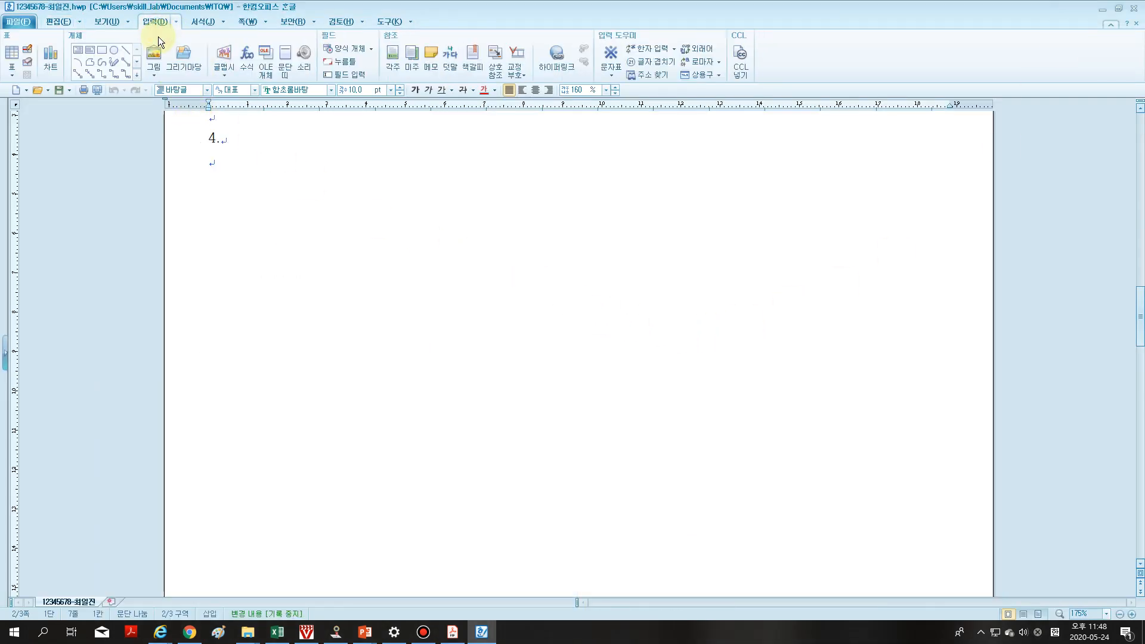
click(104, 55)
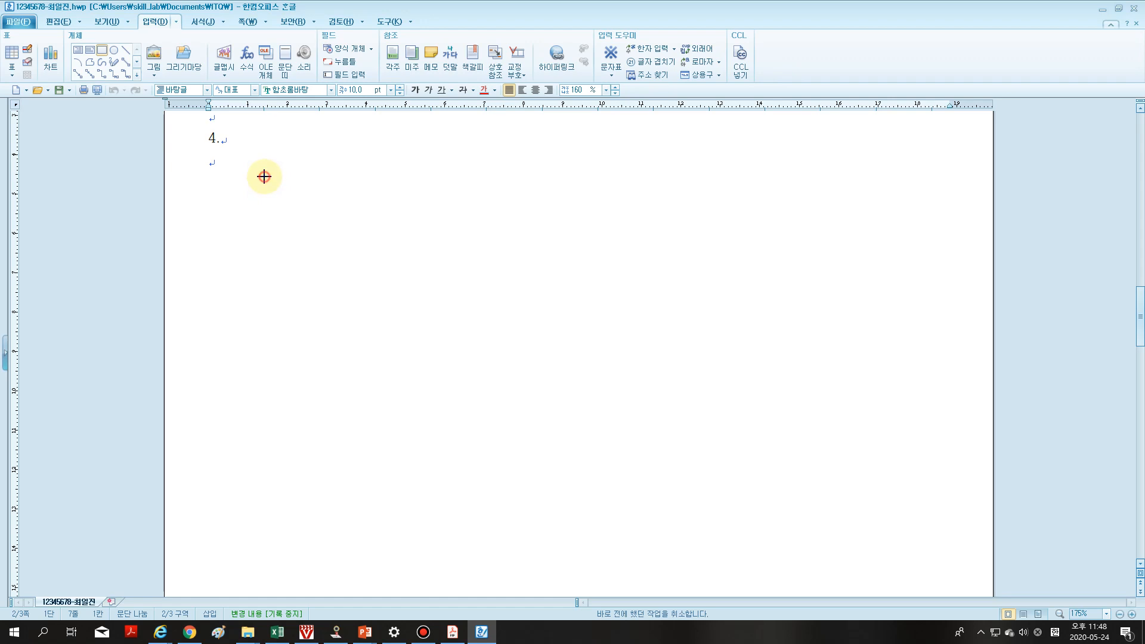
drag(264, 178, 591, 364)
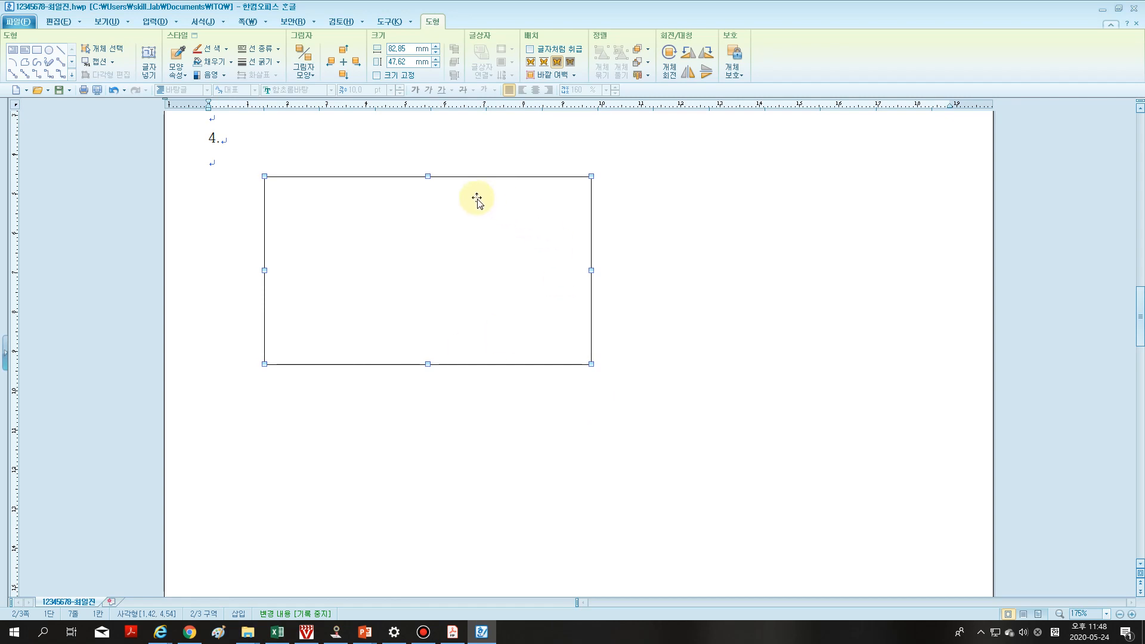
- Set the rectangle's width to 110 mm and height to 140 mm in its object properties
double_click(543, 346)
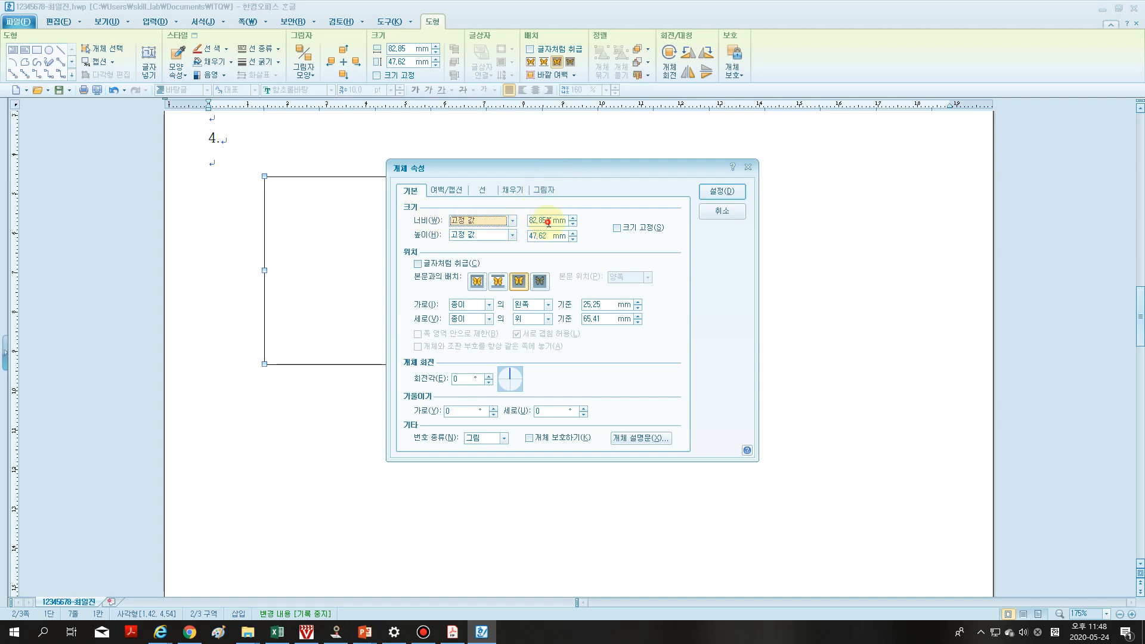
key(Tab)
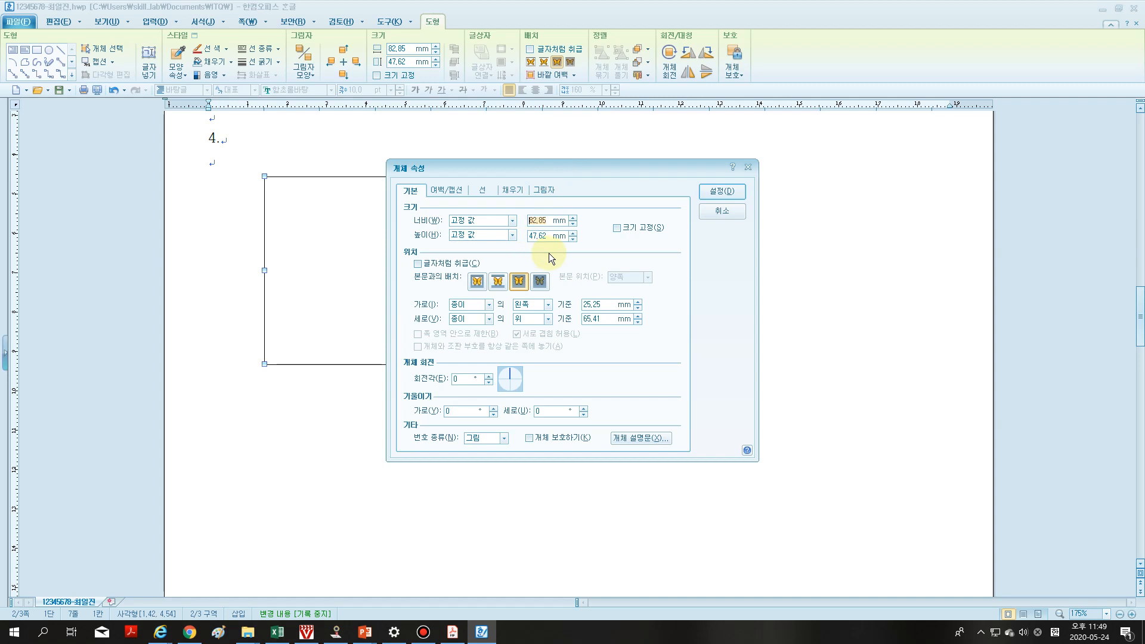
text(110)
text(140)
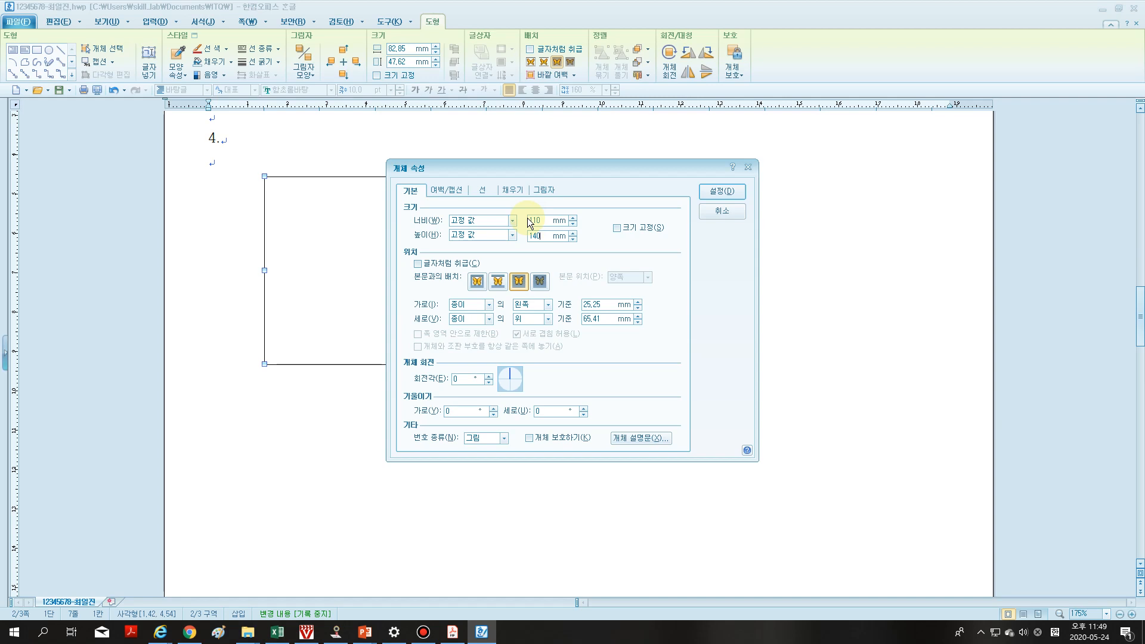
- Fill the rectangle with a light blue face colour and apply the object properties
click(512, 189)
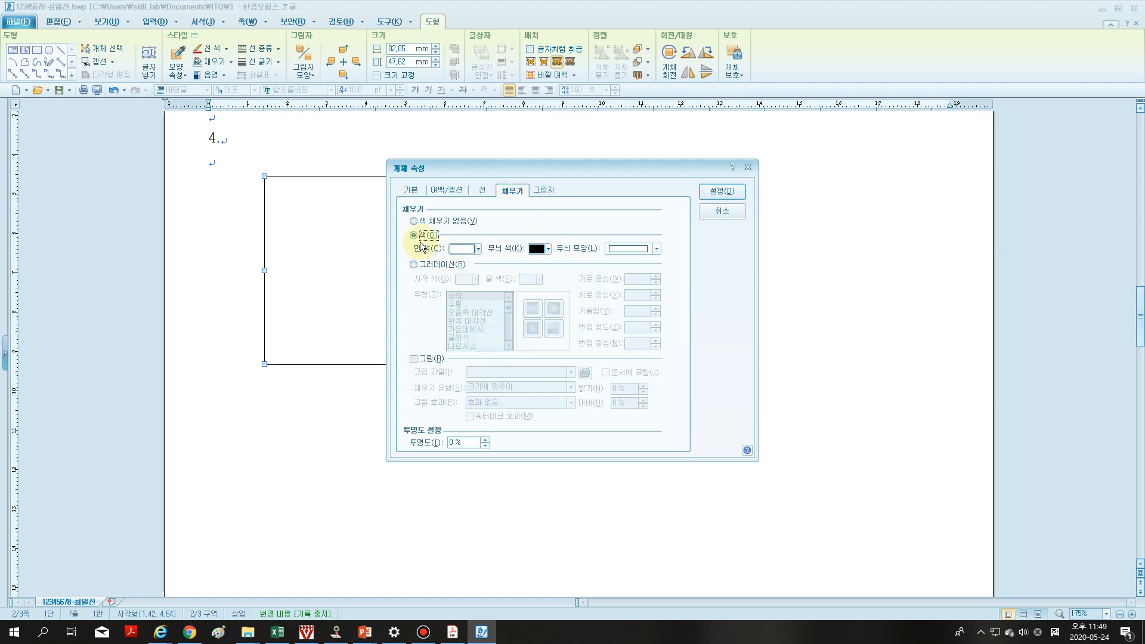
click(478, 249)
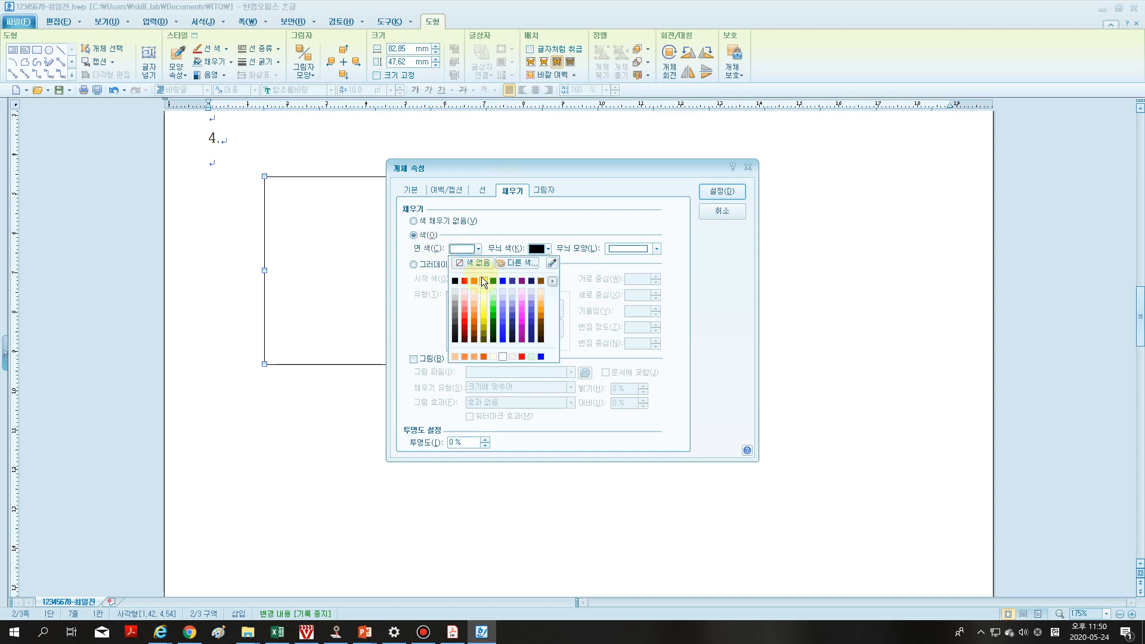
click(503, 299)
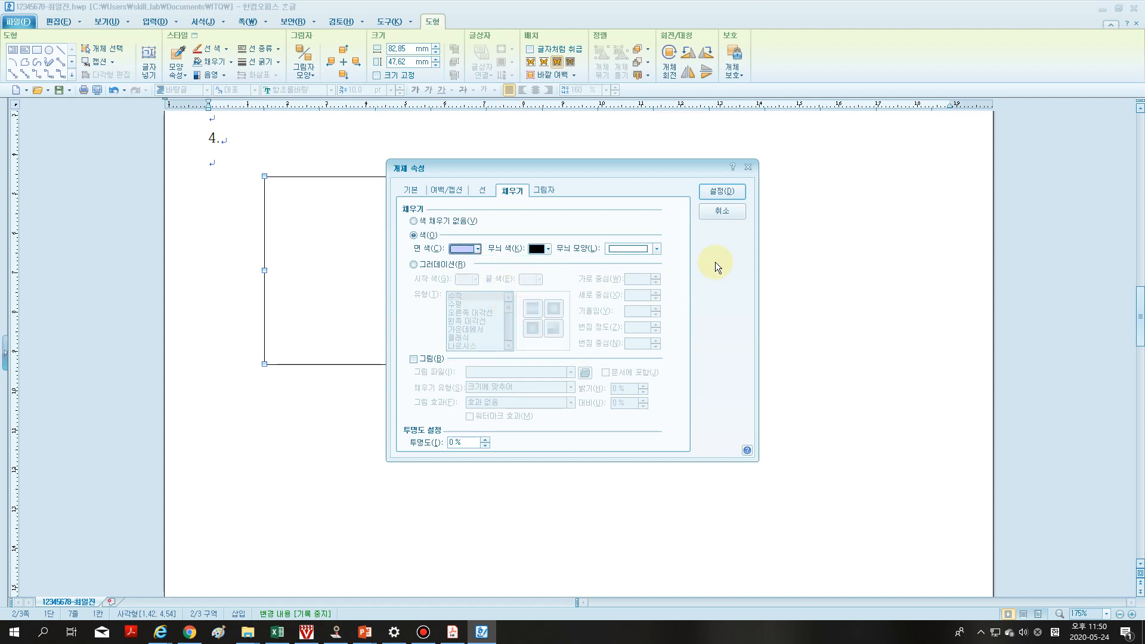
click(736, 191)
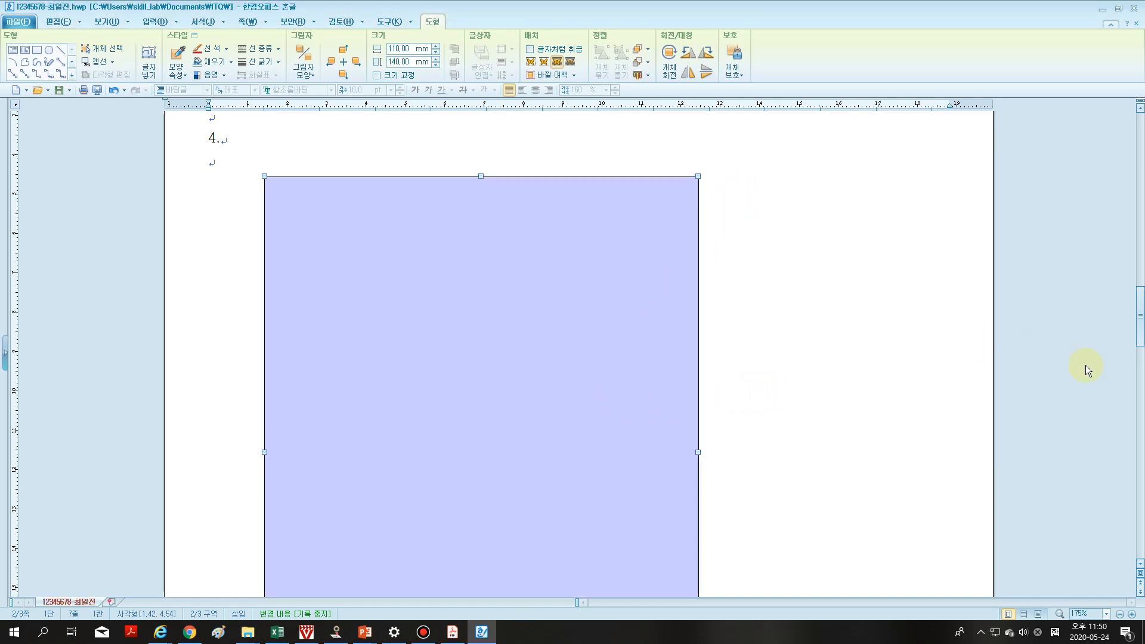
mouse_move(1140, 334)
mouse_down()
mouse_move(1140, 356)
mouse_move(1140, 334)
mouse_up()
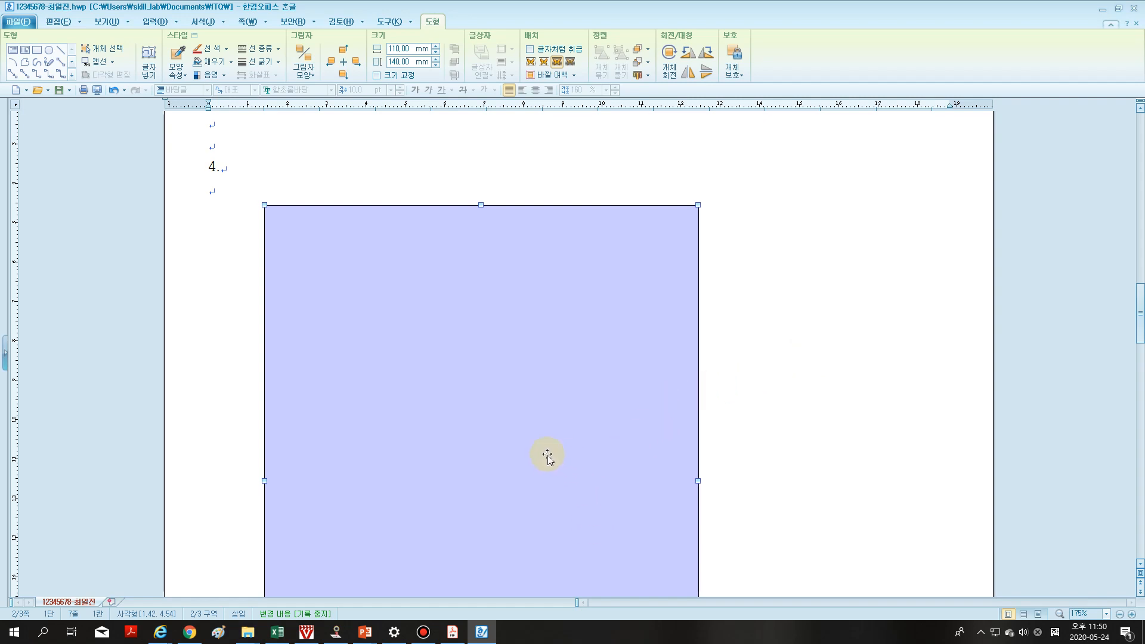
- Switch to the PDF in Acrobat Reader and highlight around the title text box specification (105mm×15mm, blue fill)
click(452, 632)
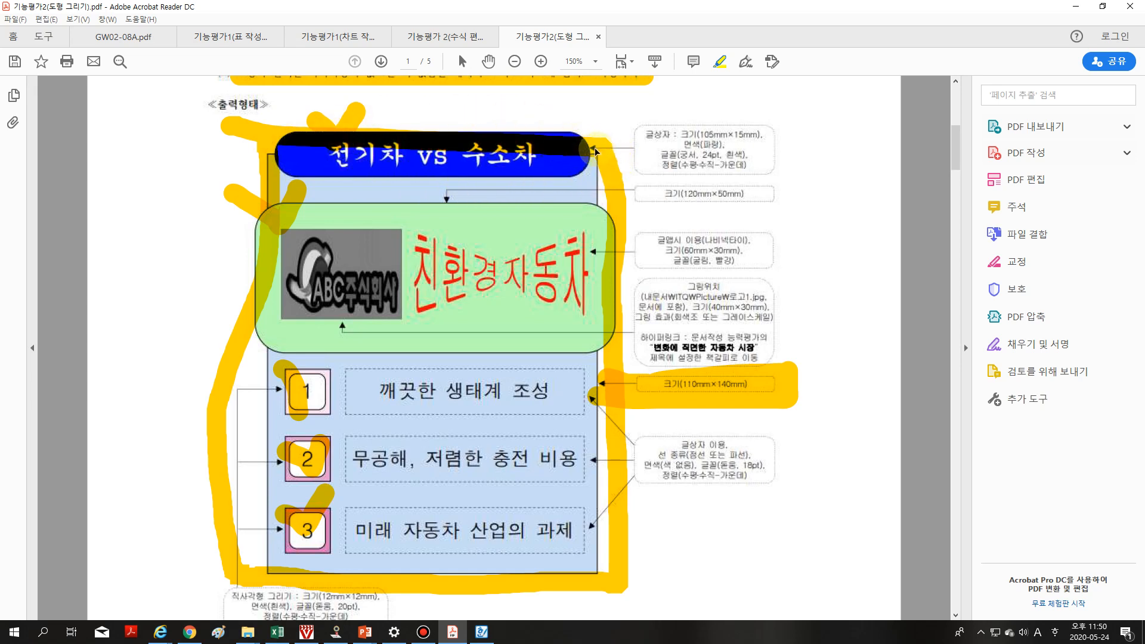
mouse_move(636, 121)
mouse_down()
mouse_move(638, 166)
mouse_move(778, 170)
mouse_move(778, 122)
mouse_move(637, 127)
mouse_up()
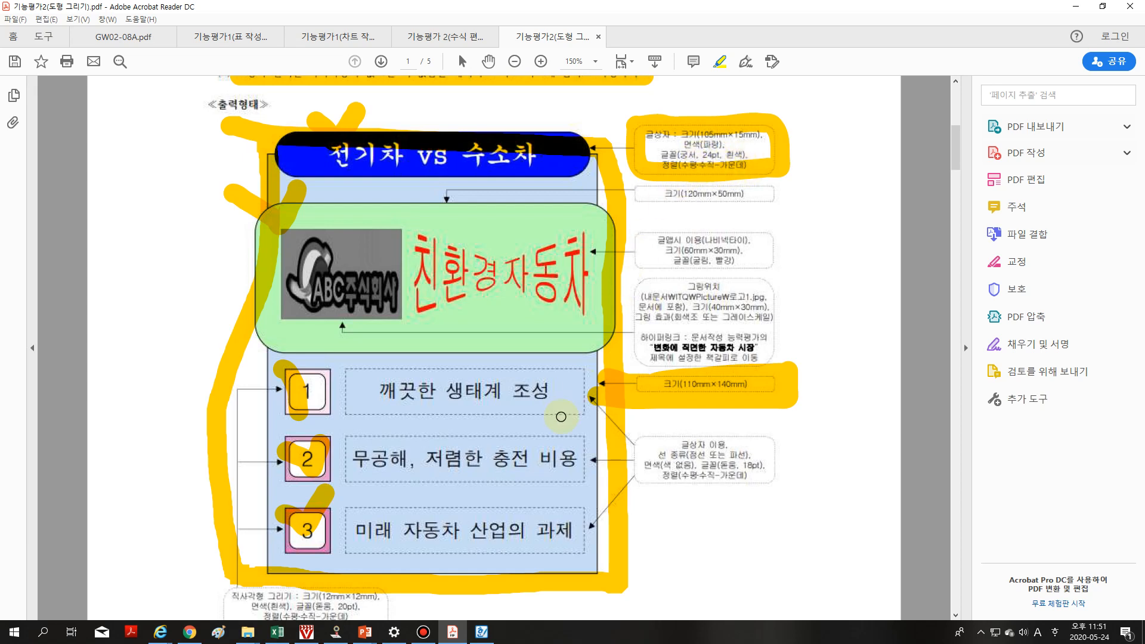
- Examine the PDF's written instructions for the background, title and third shapes, and return to the Hangul document
drag(959, 163, 964, 215)
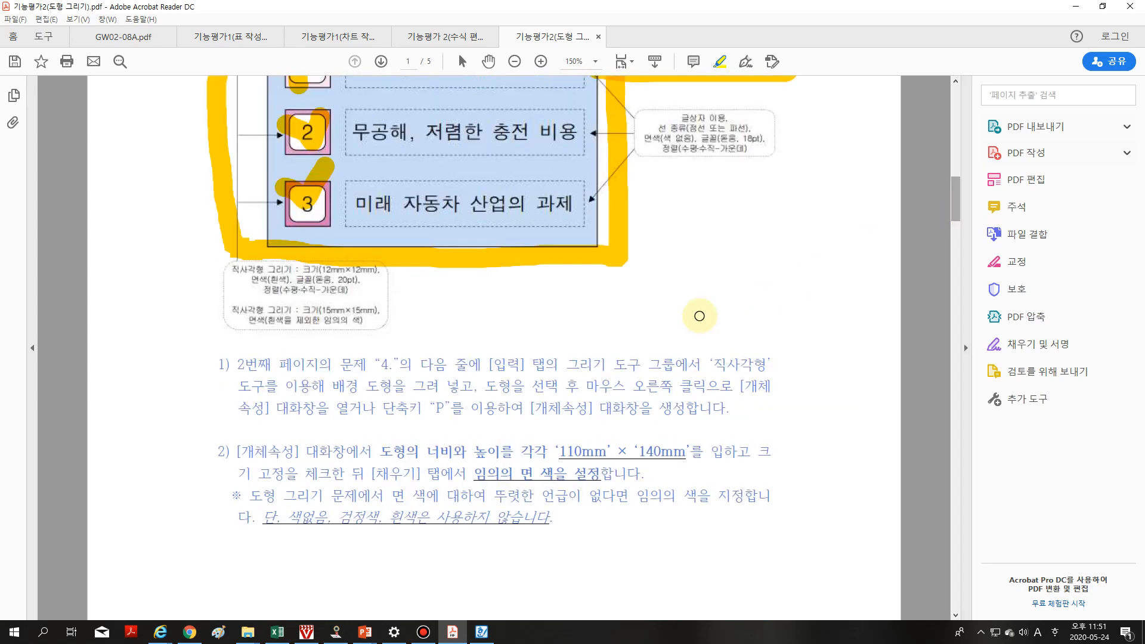
scroll(448, 419, down, 1)
scroll(449, 420, down, 5)
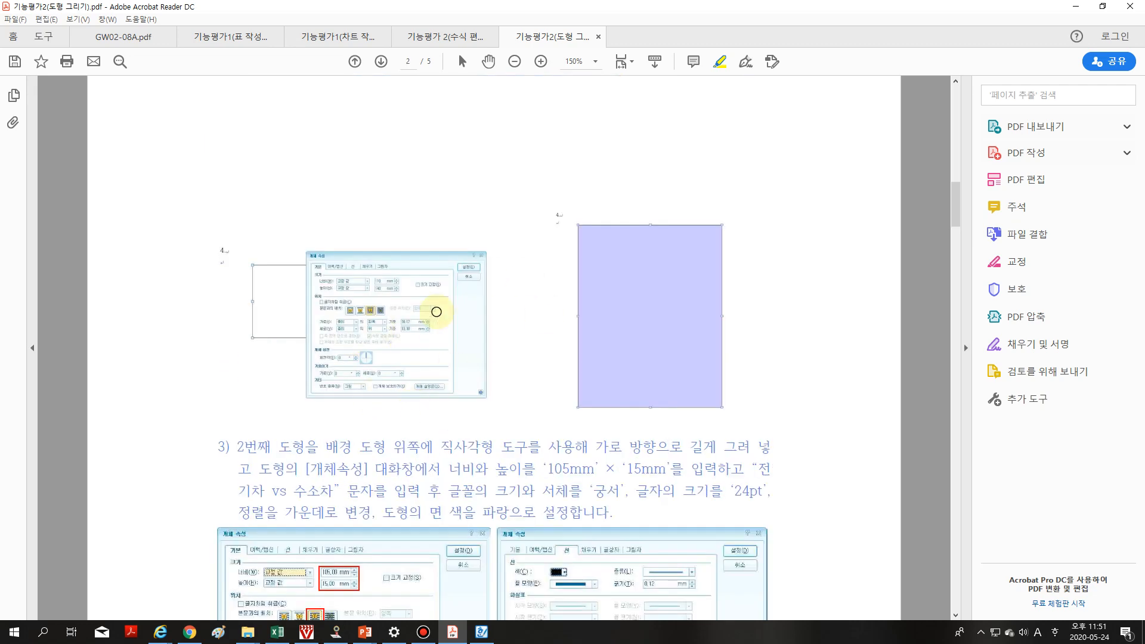
scroll(466, 410, down, 5)
scroll(341, 434, down, 5)
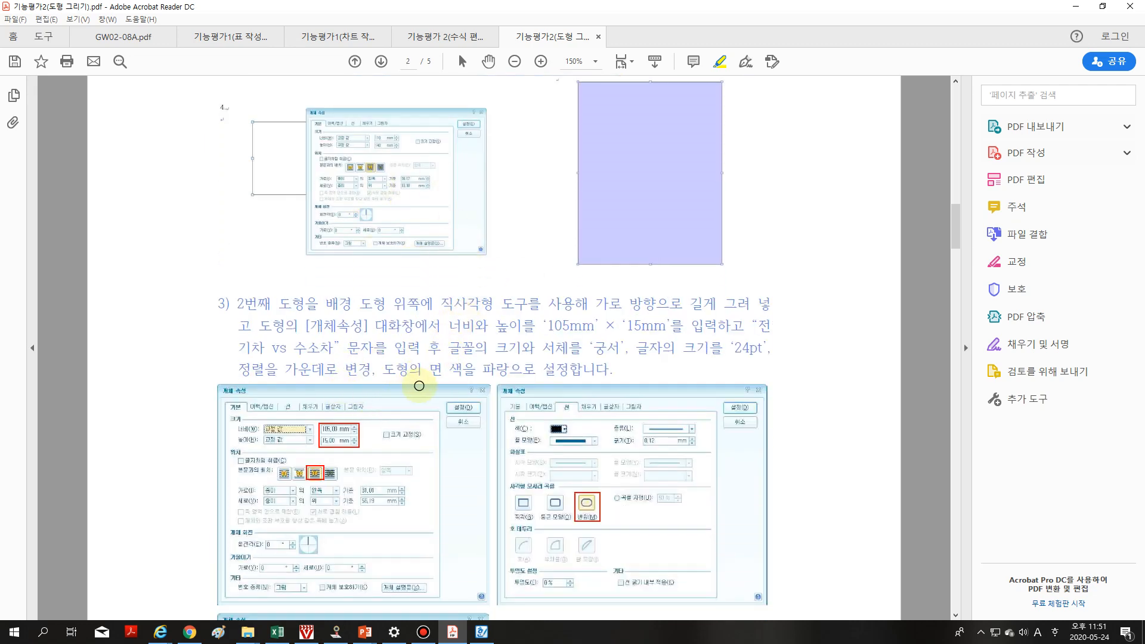
scroll(464, 403, down, 4)
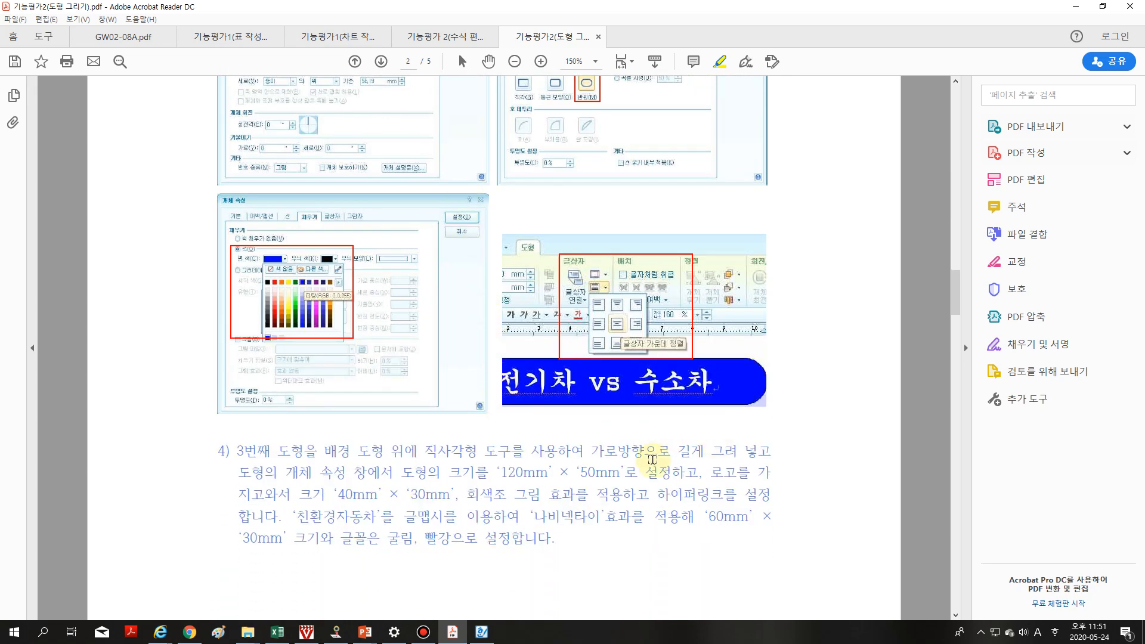
scroll(659, 486, down, 6)
scroll(749, 387, up, 6)
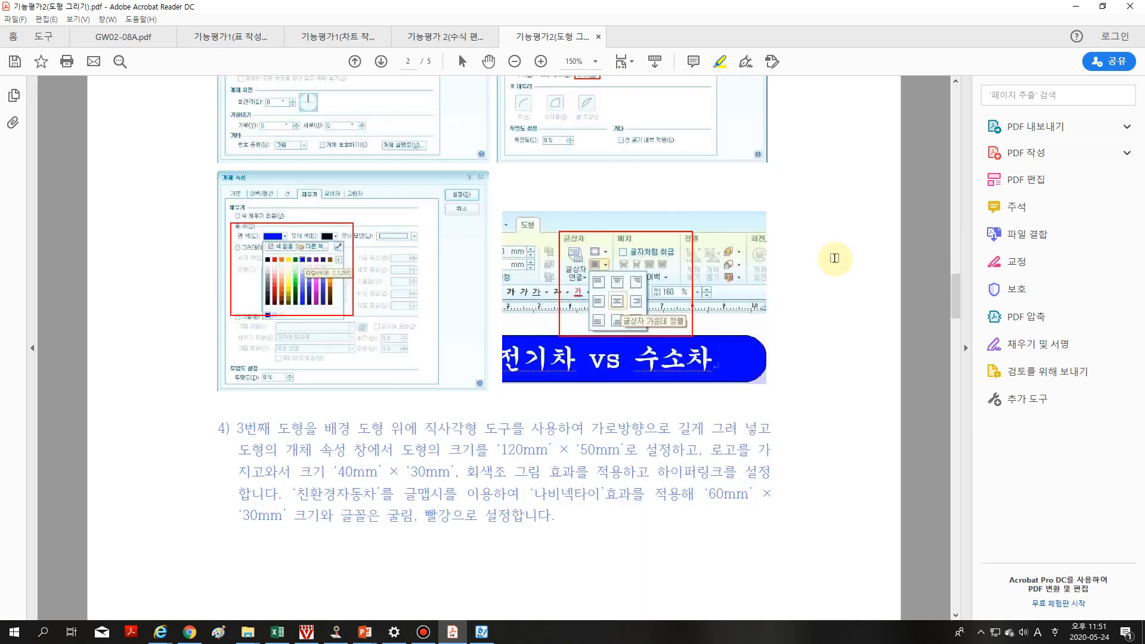
click(1075, 8)
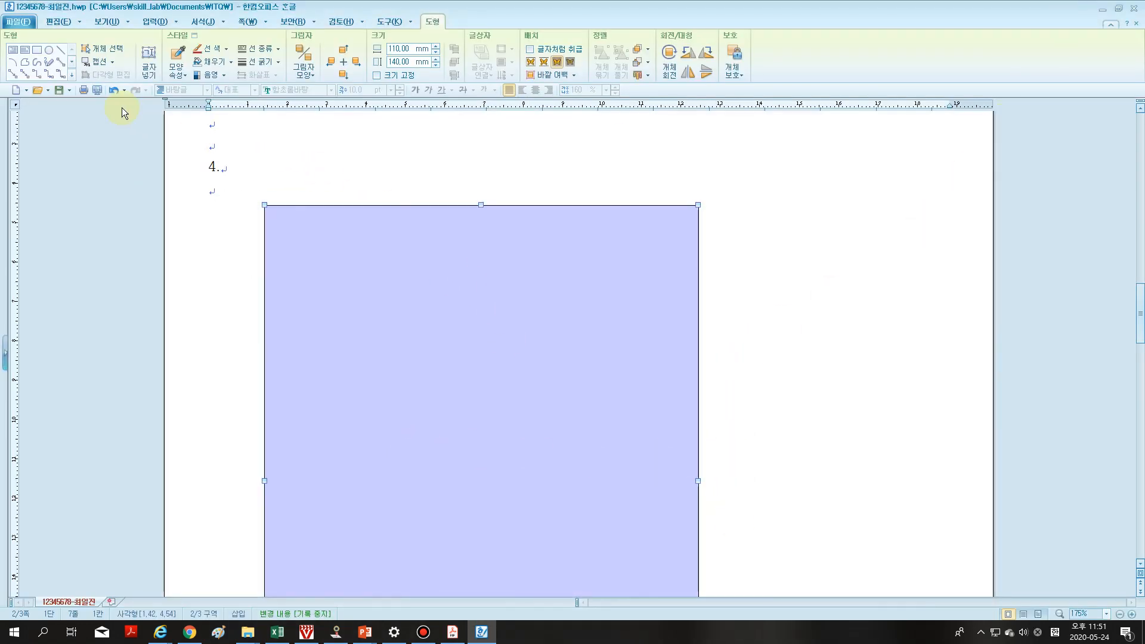
- Draw a horizontal text box about 94 mm by 14 mm across the blue rectangle's upper edge and enter "전기차 vs 수소차"
click(156, 22)
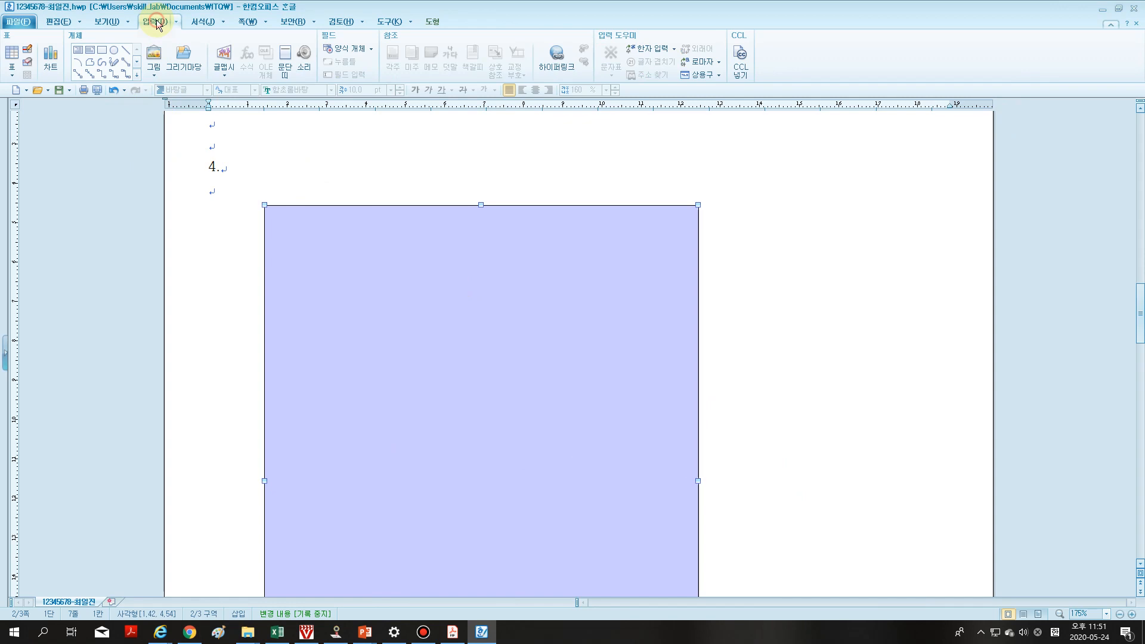
click(77, 56)
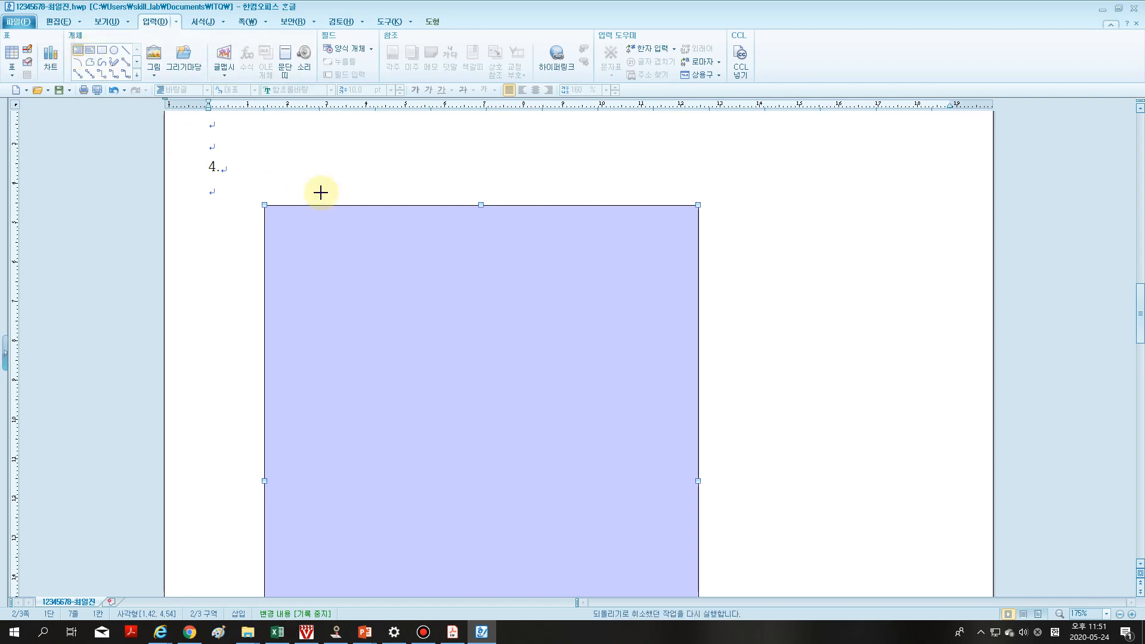
drag(299, 186, 671, 241)
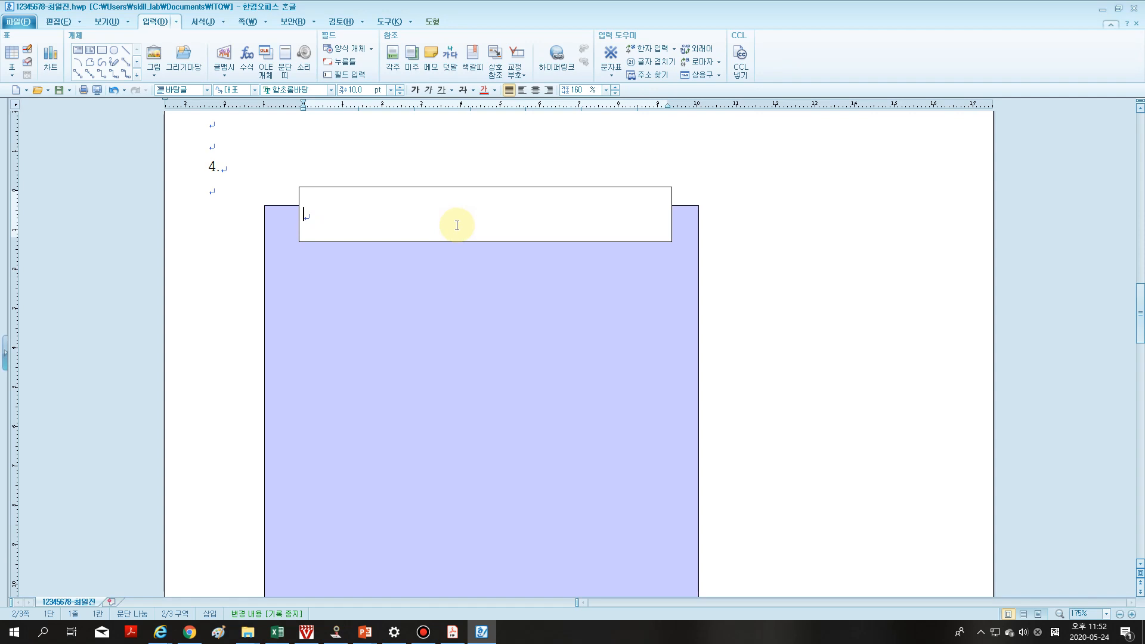
text(전기차 vs )
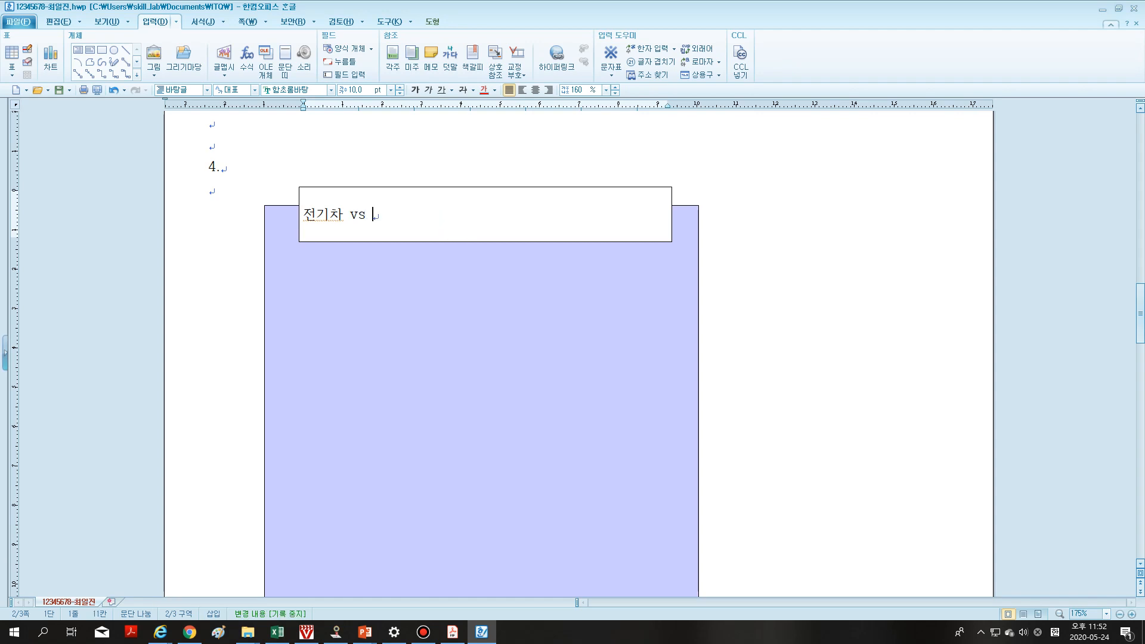
text(수소차)
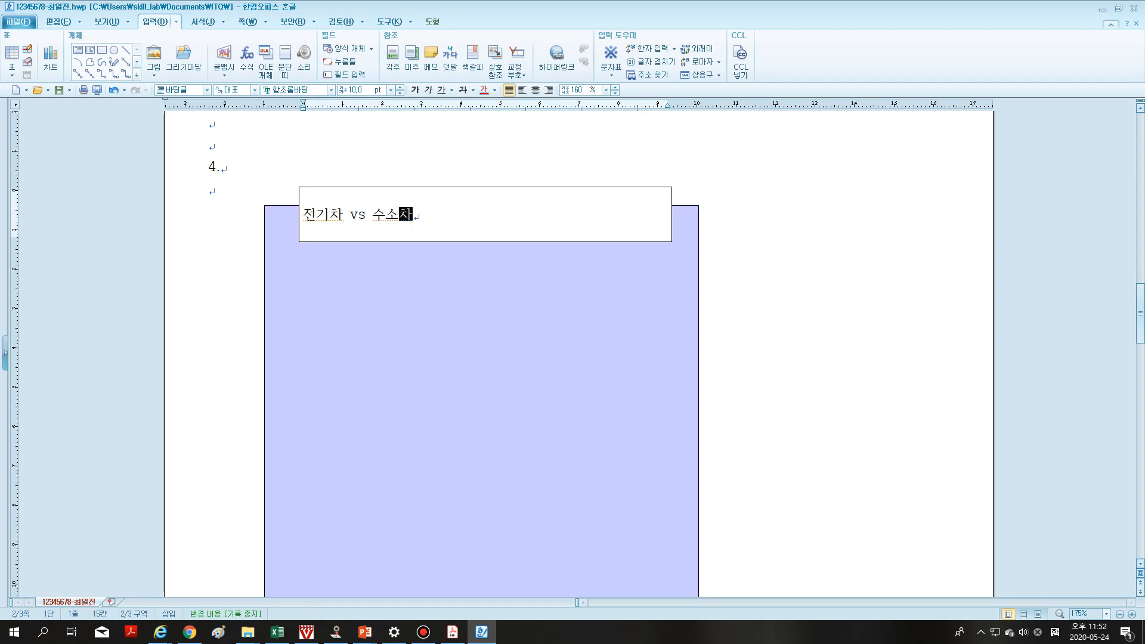
- Set the title text box's width to 105 mm and height to 15 mm, placed in front of the text (글 앞으로)
click(435, 188)
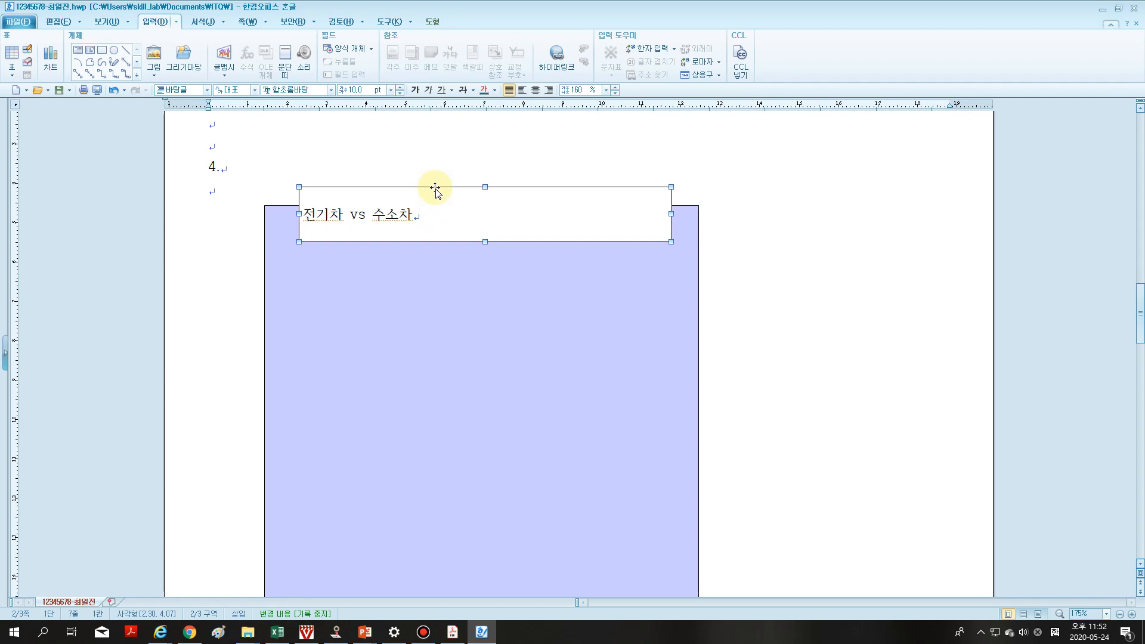
double_click(435, 188)
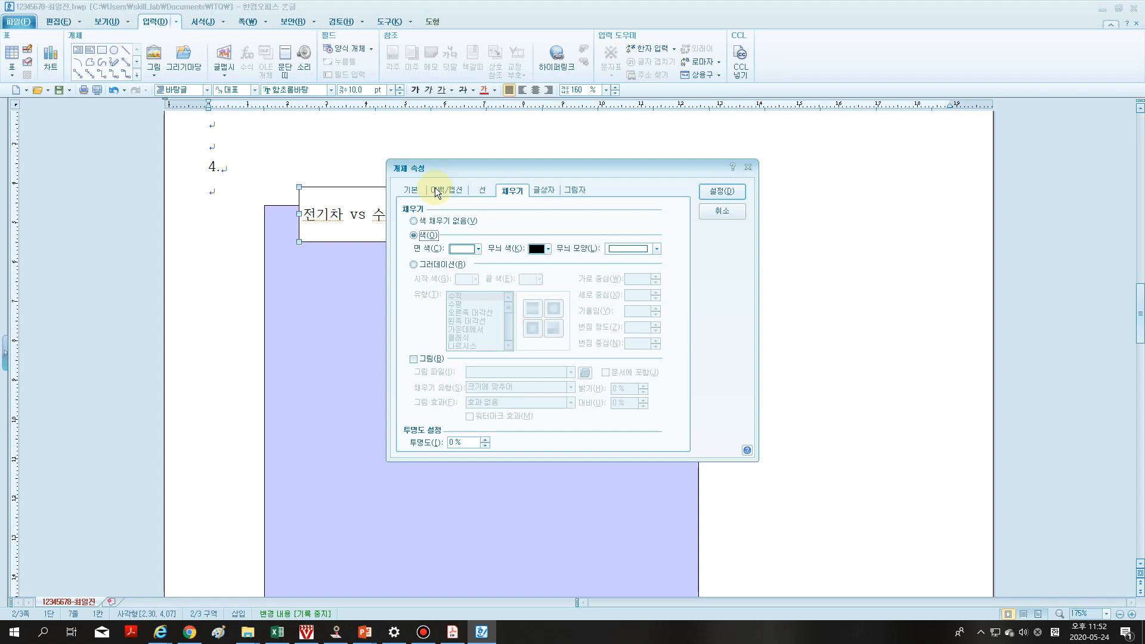
click(411, 190)
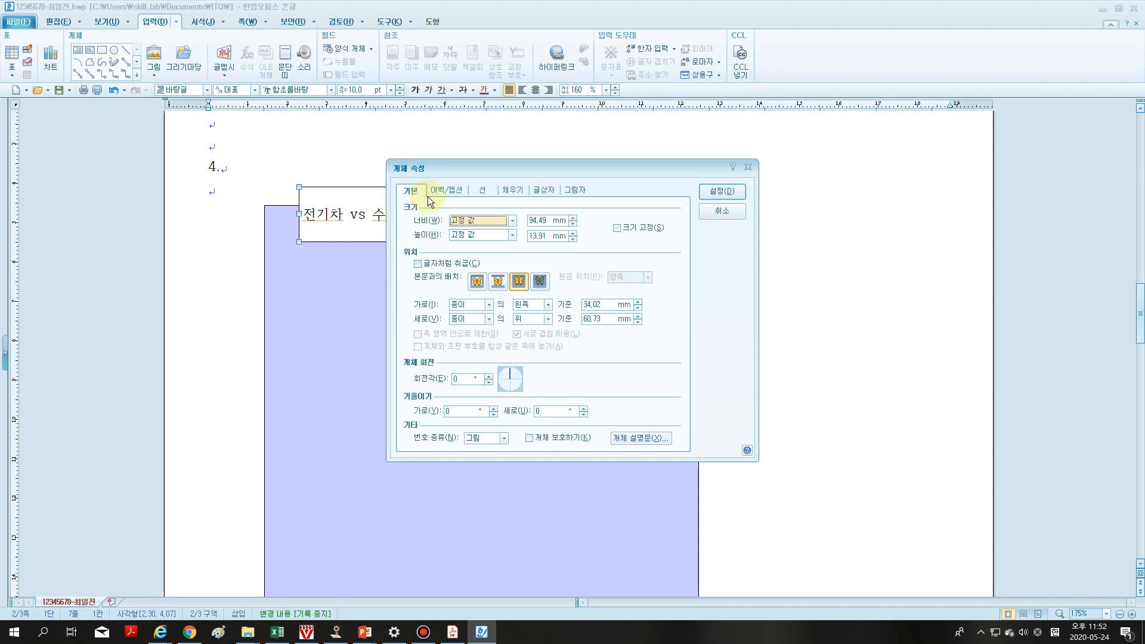
click(546, 221)
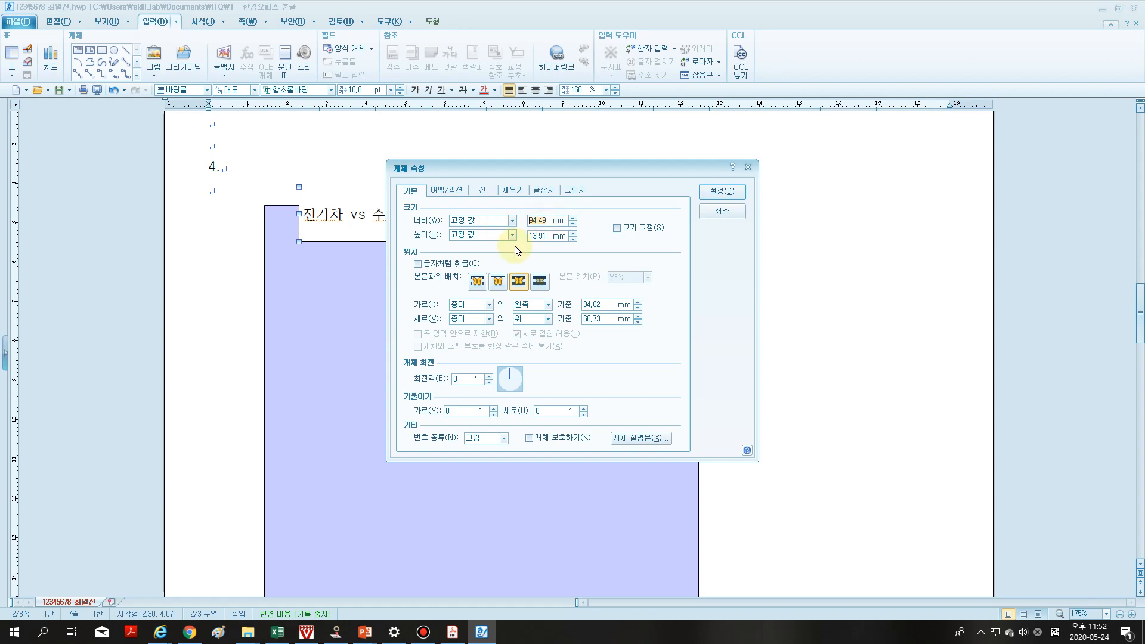
text(105)
click(531, 236)
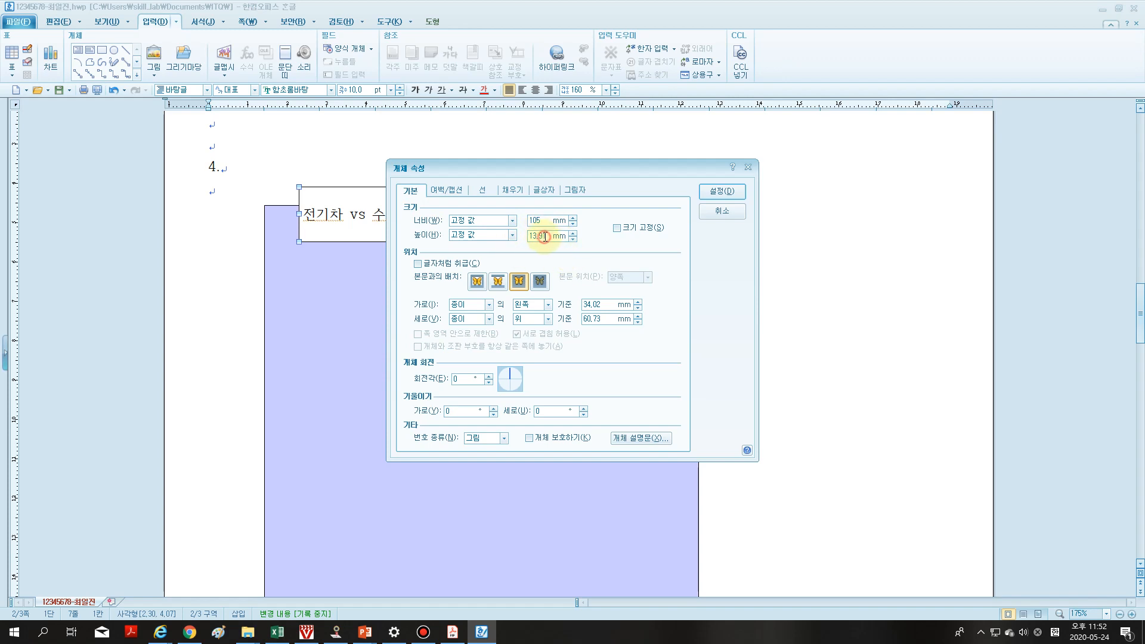
text(15)
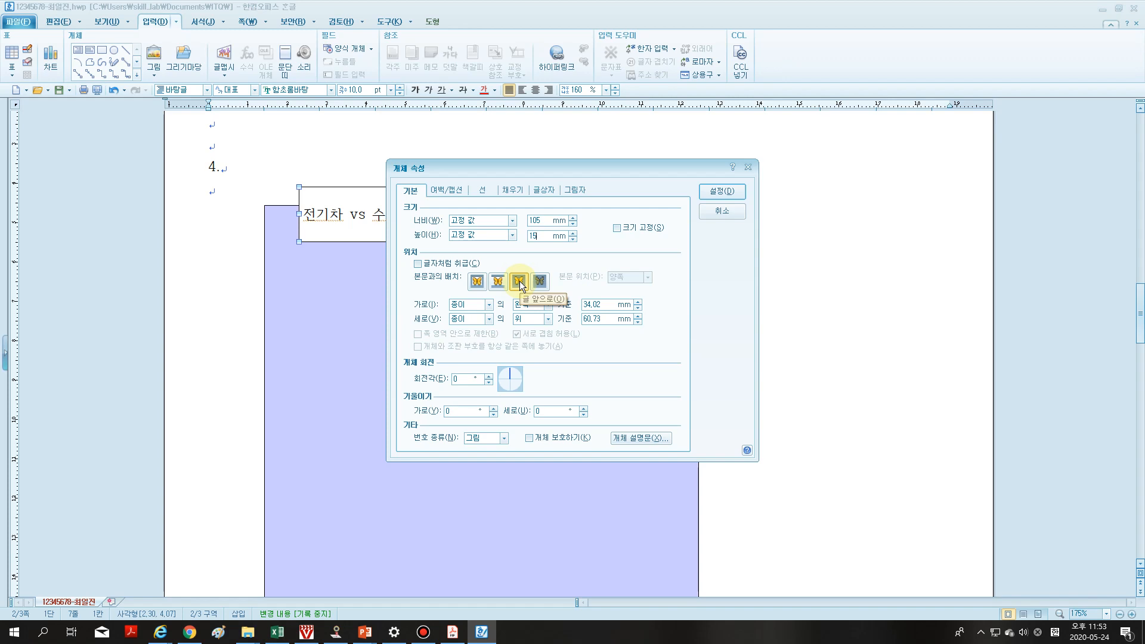
click(519, 282)
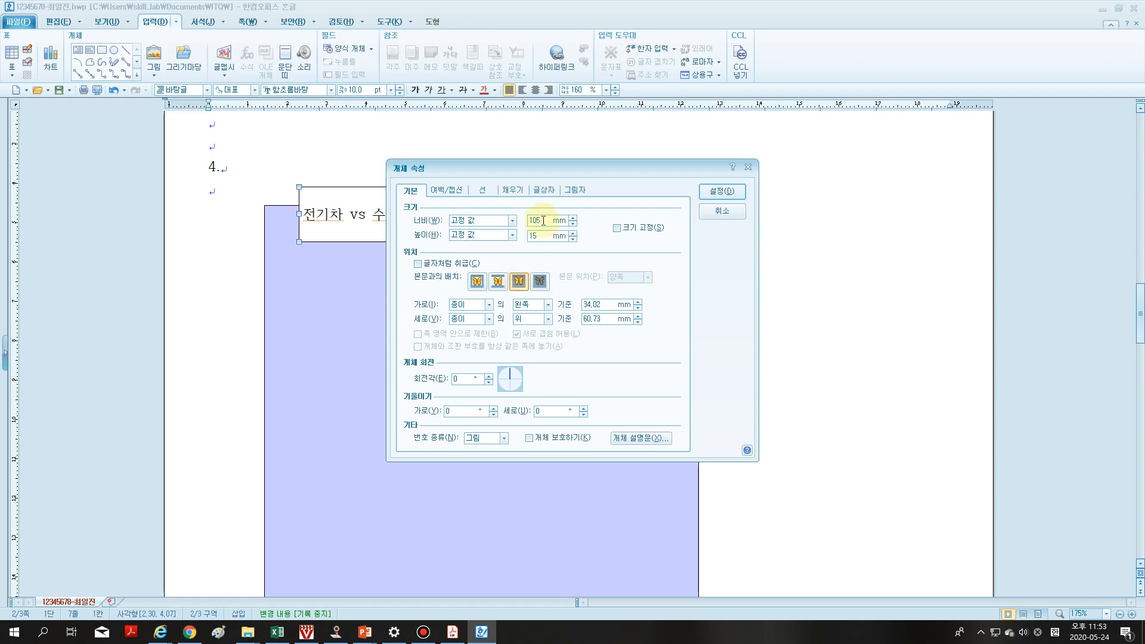
- Choose blue (RGB 0,0,255) from the Office (오피스) colour theme as the title text box's face colour
click(508, 191)
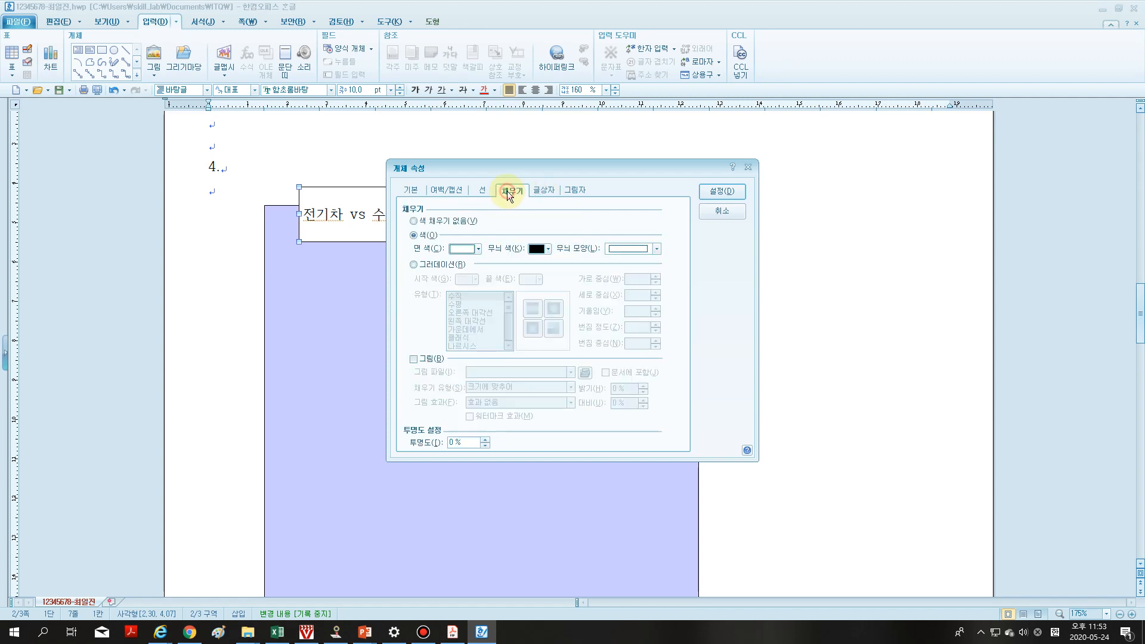
click(478, 249)
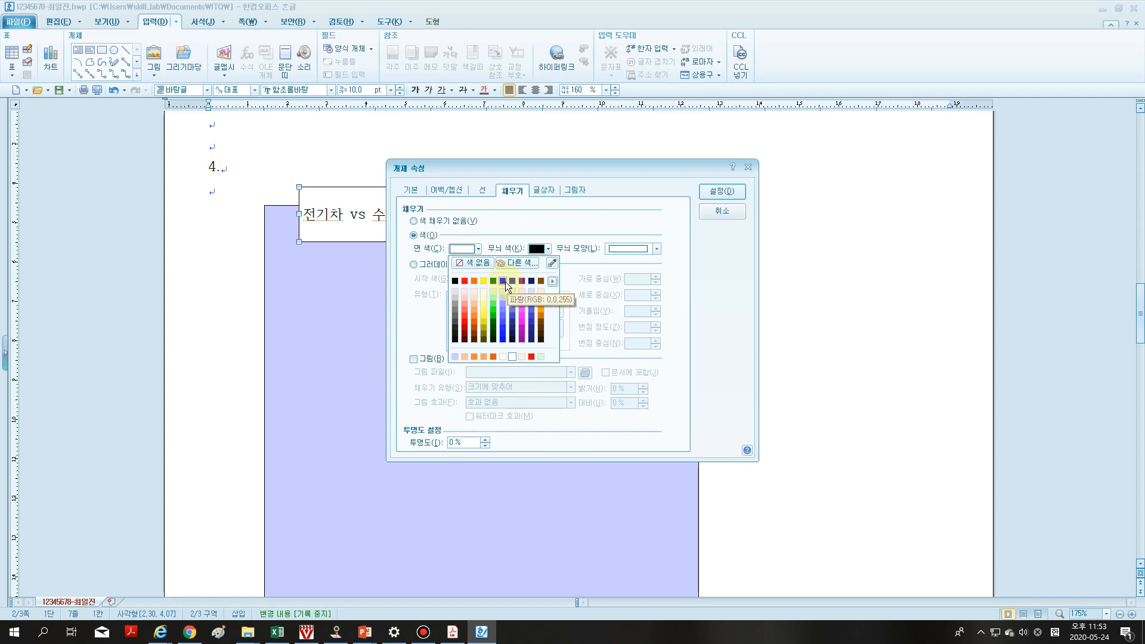
click(552, 282)
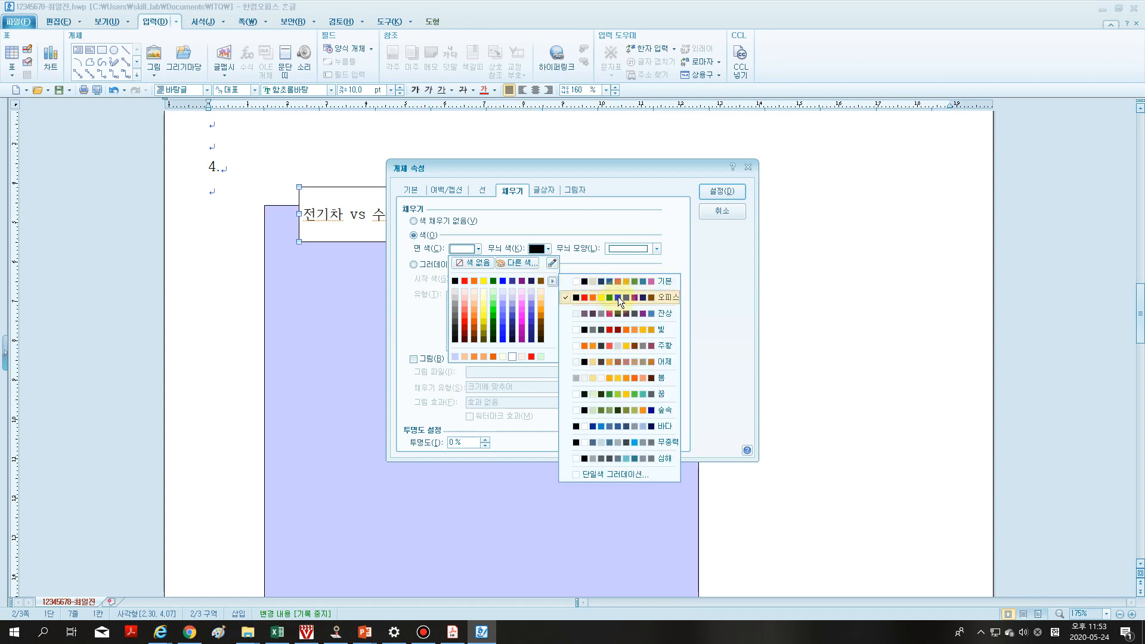
click(505, 281)
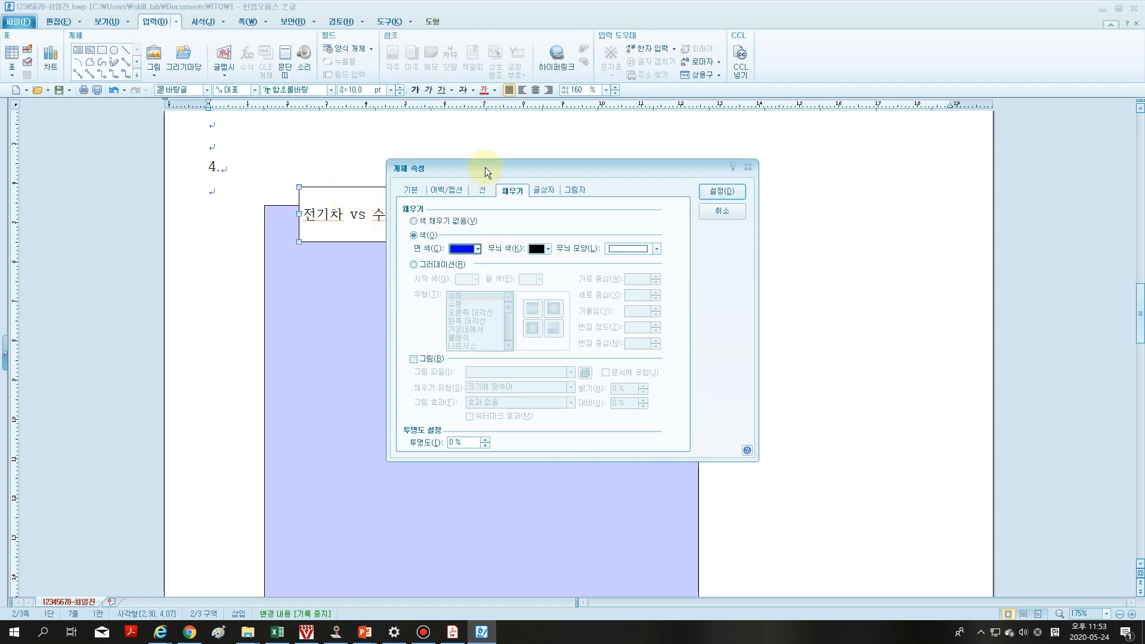
drag(485, 167, 472, 234)
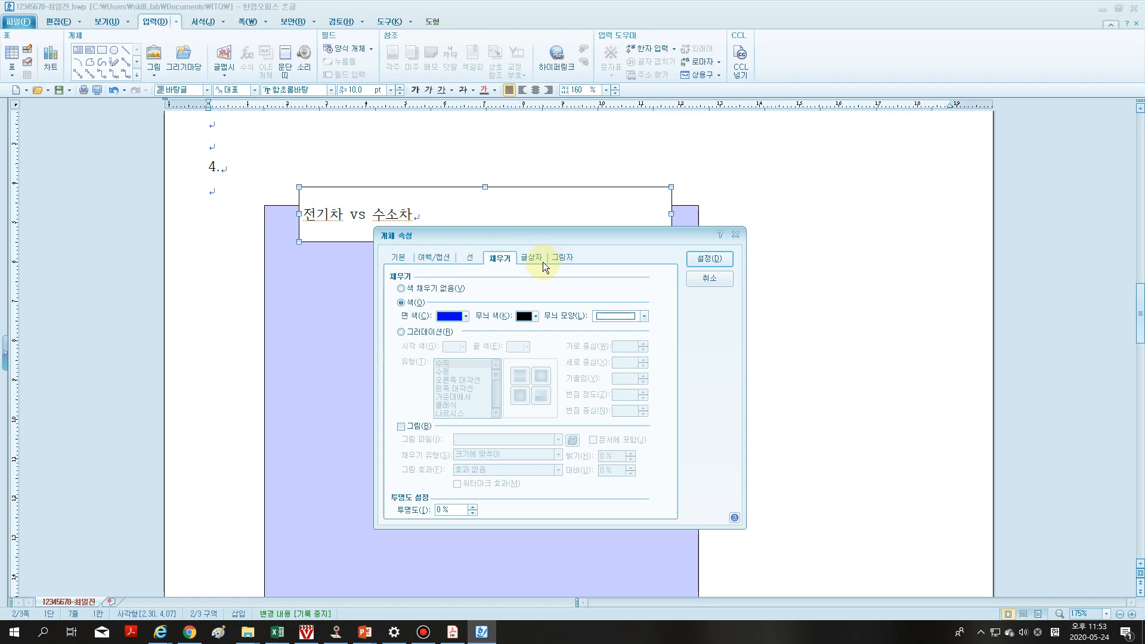
drag(541, 241, 552, 205)
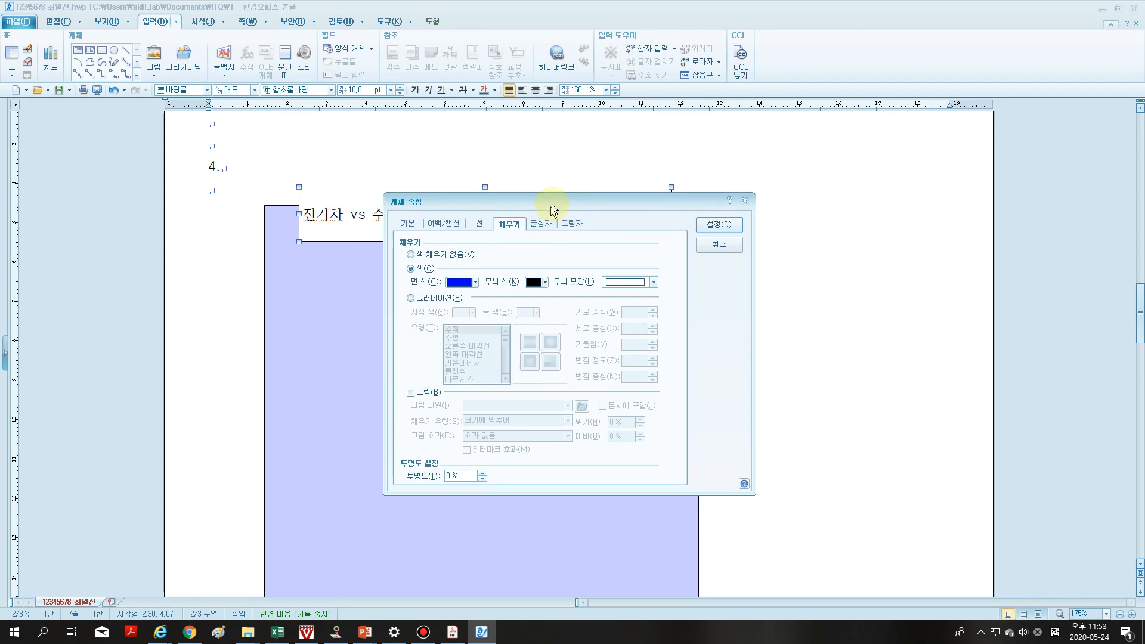
- Give the title text box semicircular (반원) corners and apply the object properties
click(483, 221)
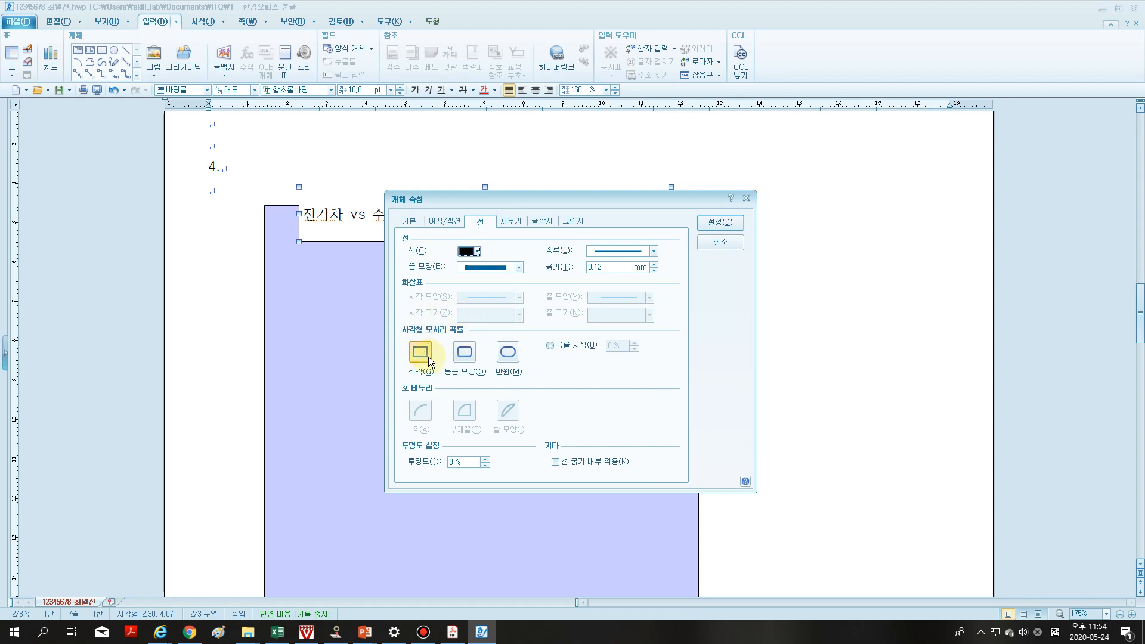
click(510, 356)
click(715, 221)
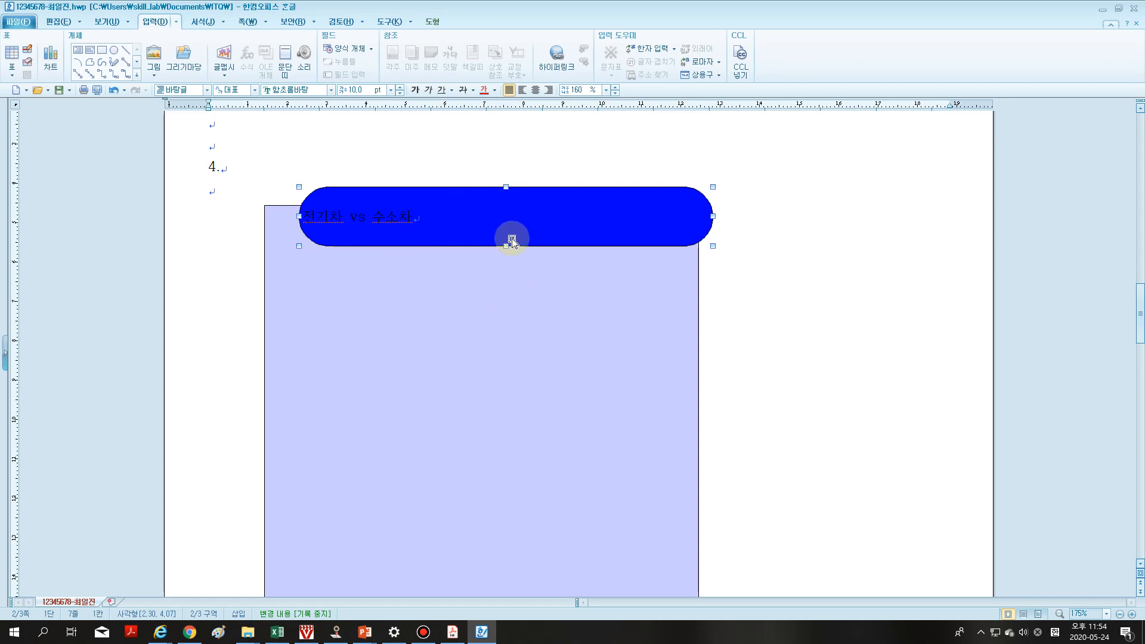
- Set the title text's font to 궁서 and its base size to 24 pt in the character format
key(alt+l)
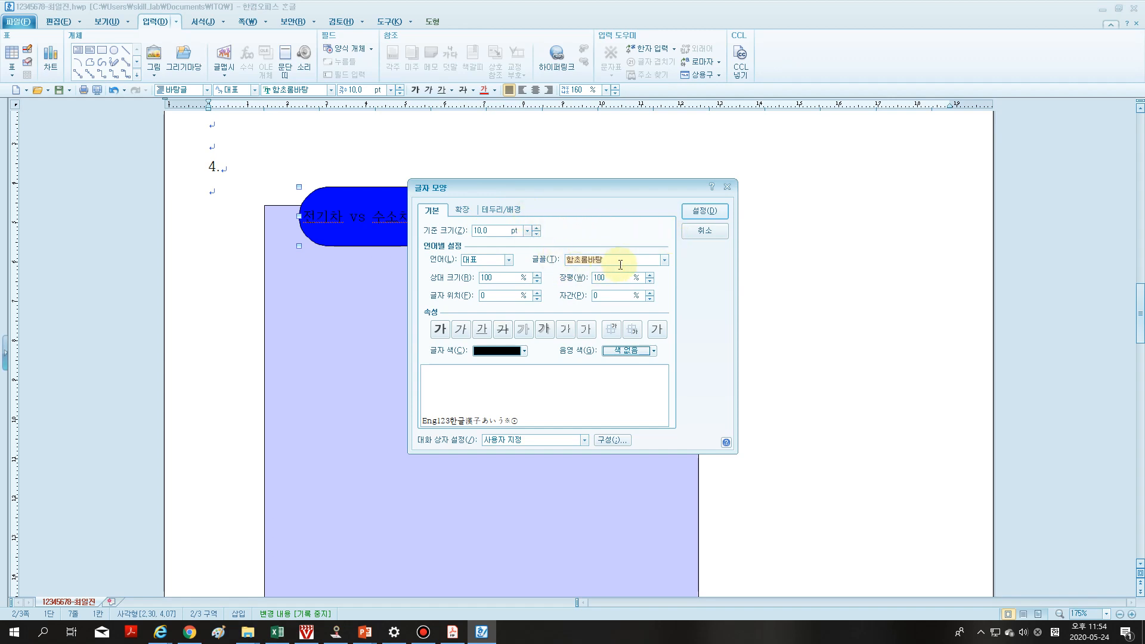
text(ㄱㅜ)
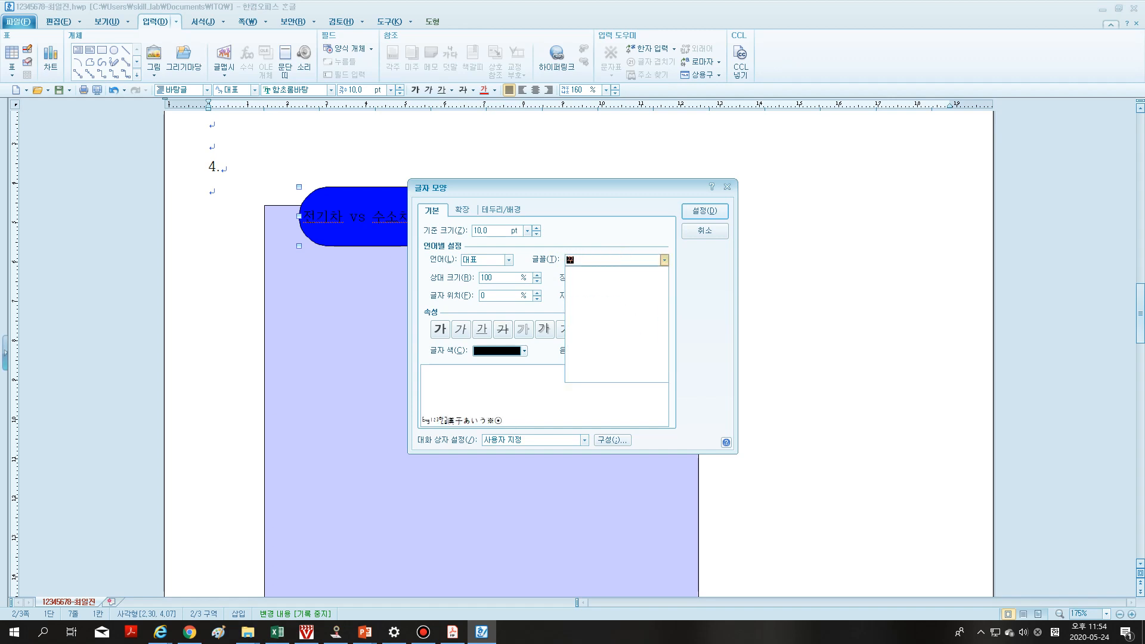
text(ㅇㅅ)
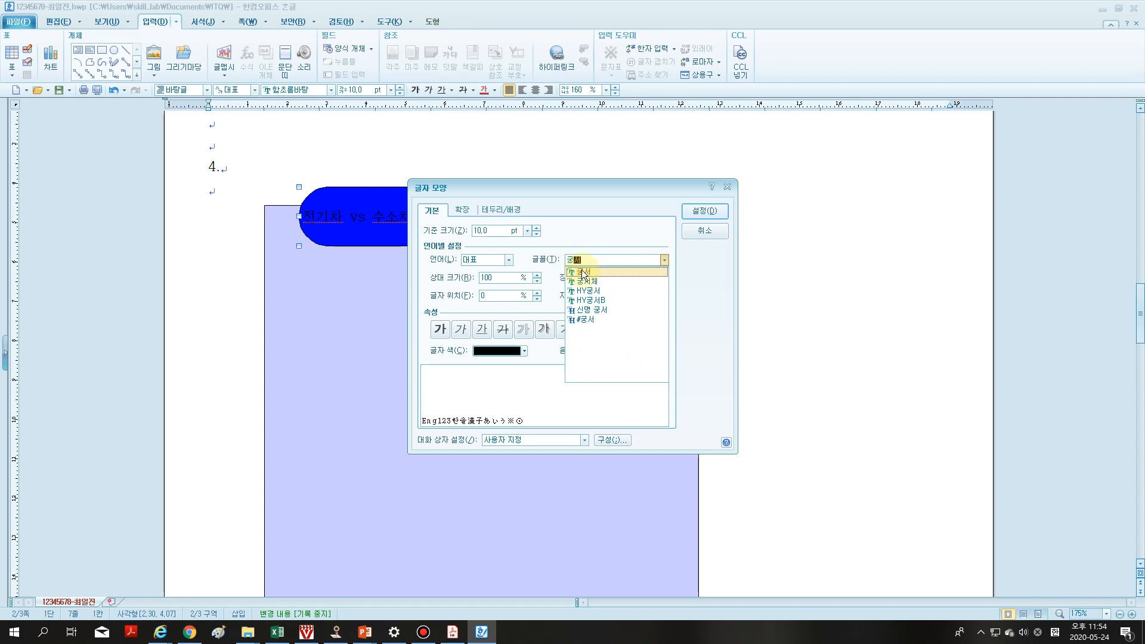
drag(494, 231, 421, 229)
text(24)
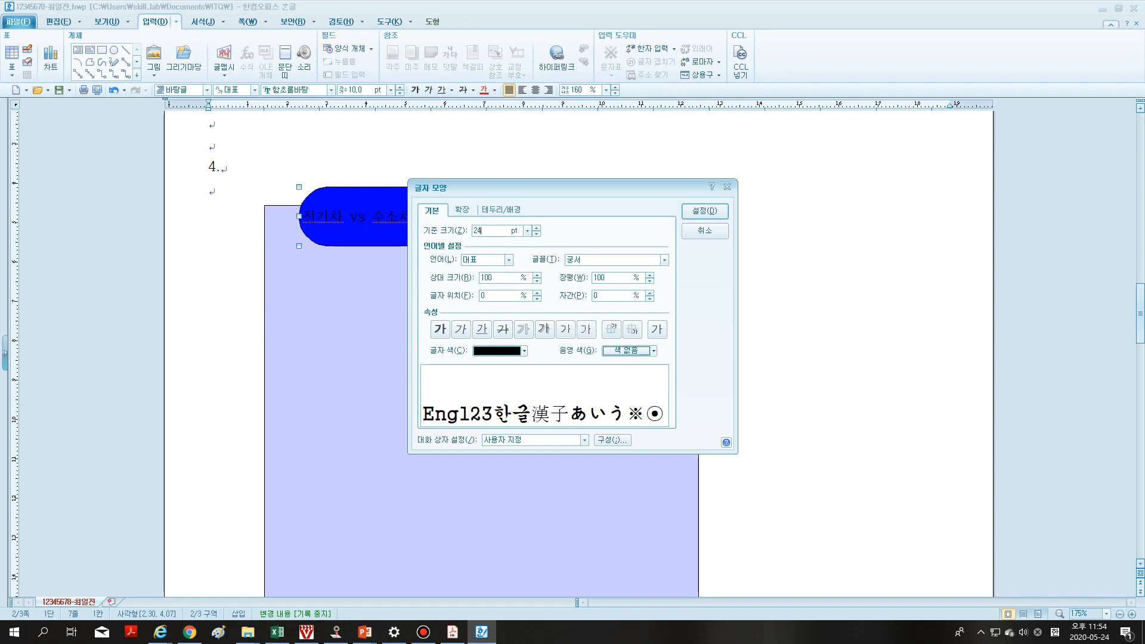
click(480, 297)
- Choose white as the title text's colour and apply the character format
click(523, 352)
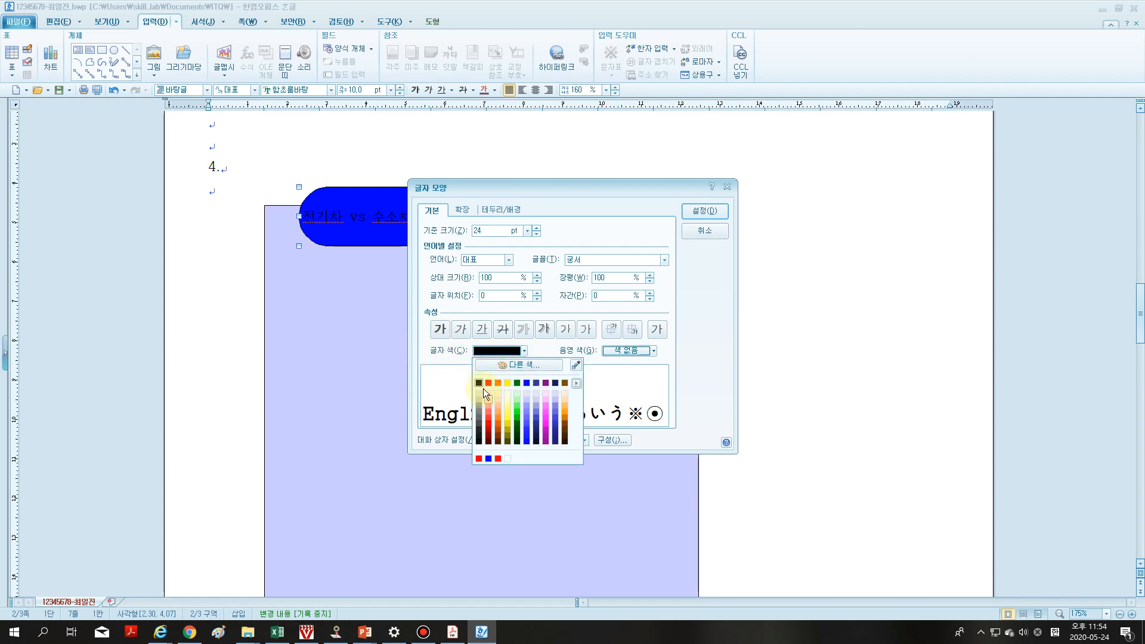
click(577, 383)
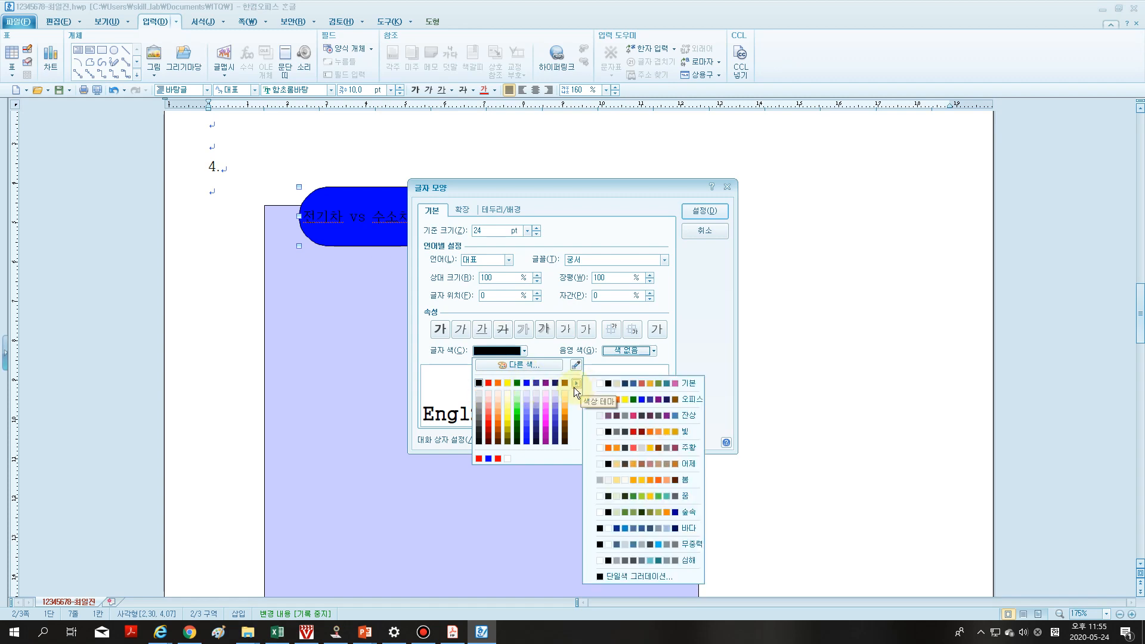
click(546, 364)
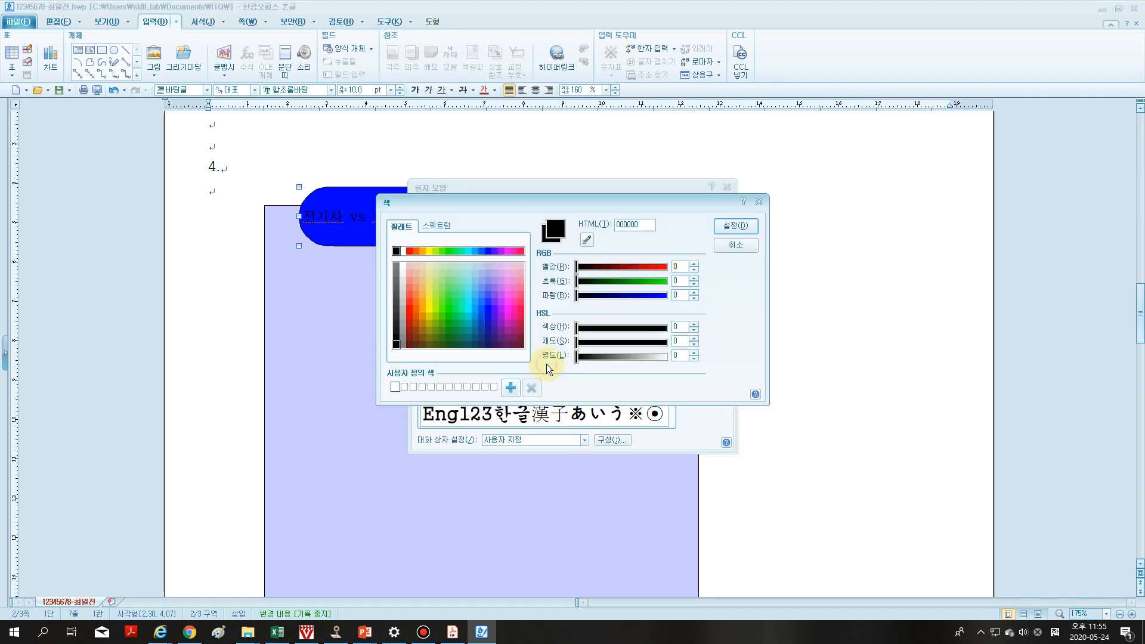
click(403, 251)
click(724, 227)
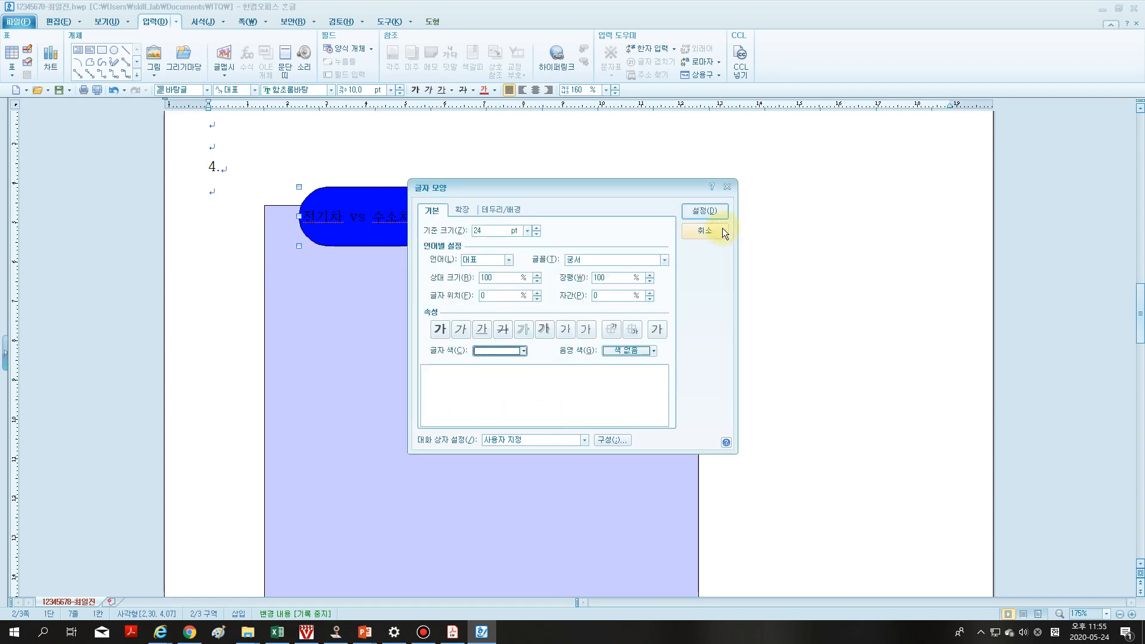
click(697, 213)
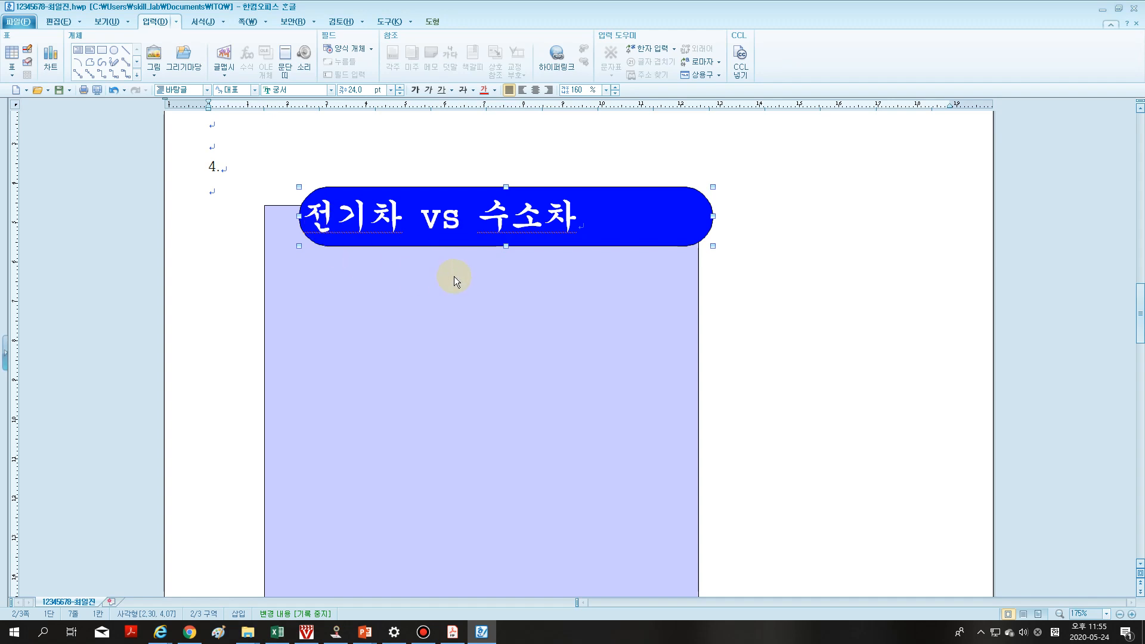
- Centre-align the title paragraph inside the text box
key(alt+t)
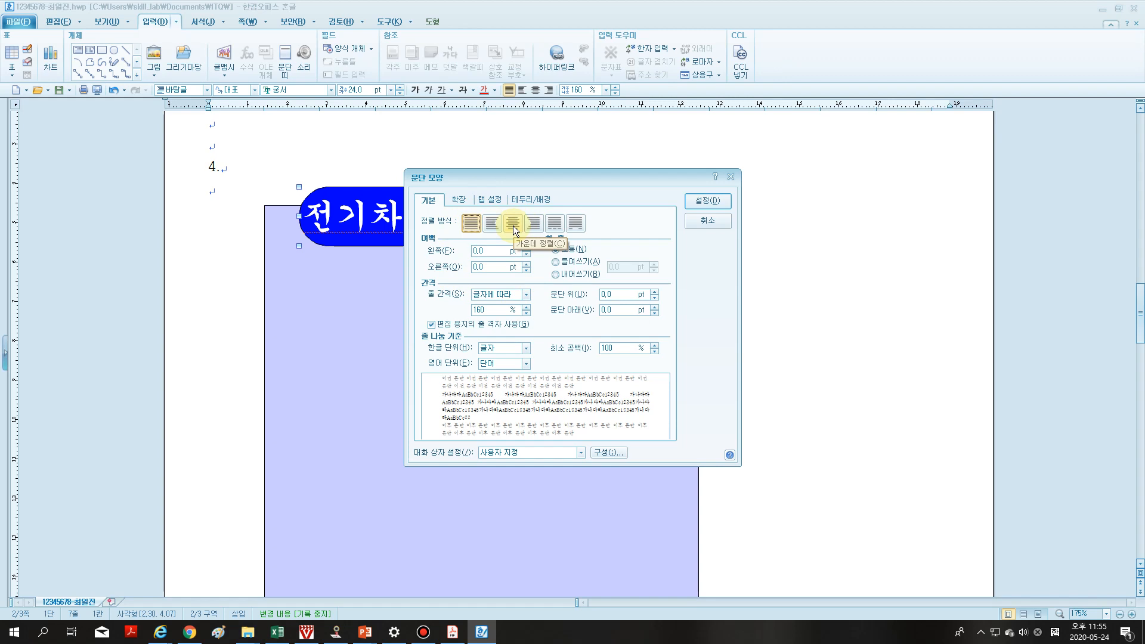
click(708, 226)
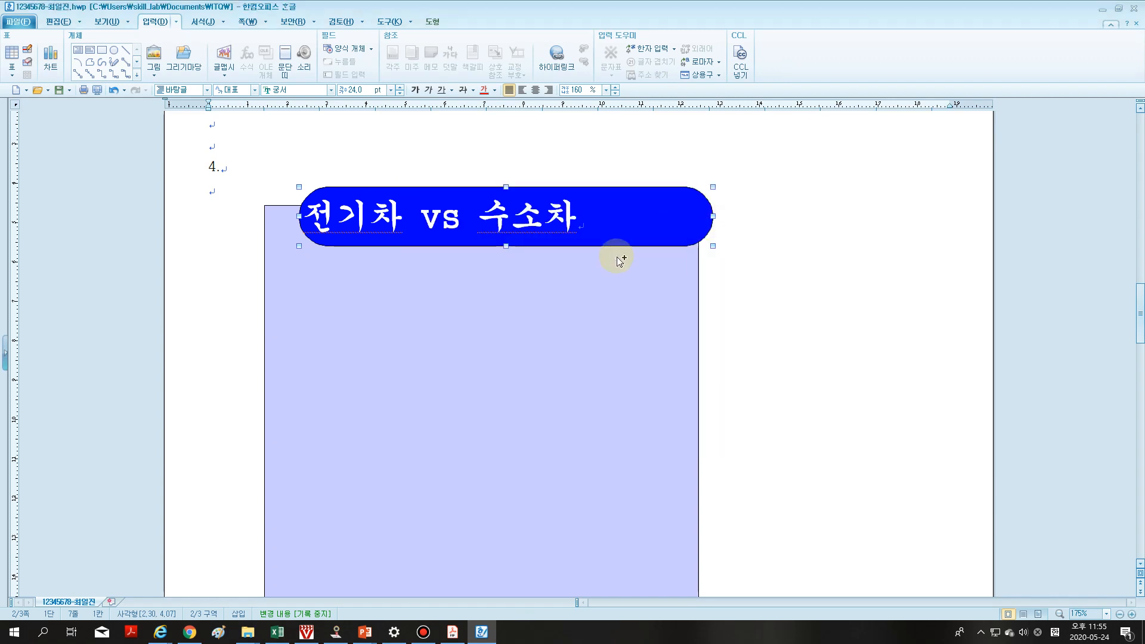
key(ctrl+shift+c)
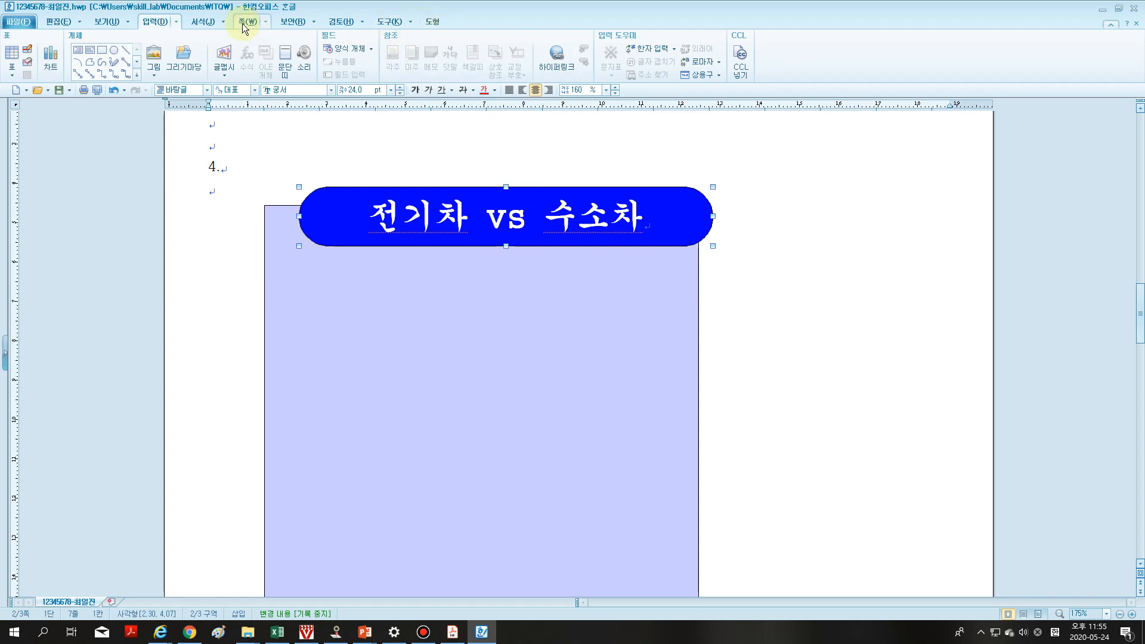
- Align the title text box's content to the centre both horizontally and vertically (글상자 가운데 정렬)
click(431, 22)
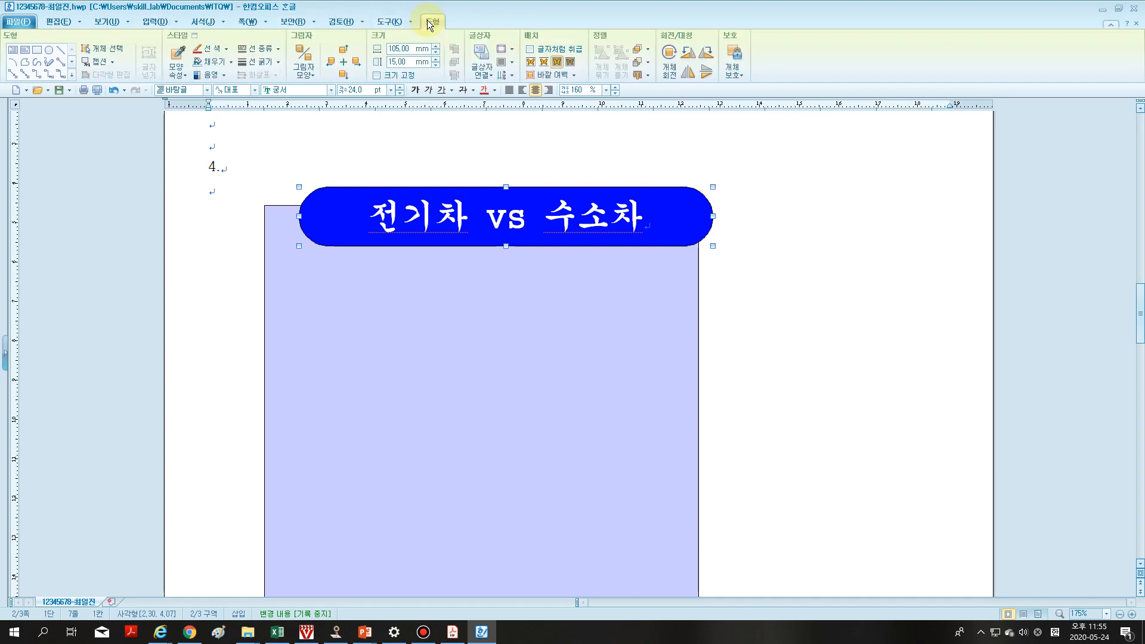
click(510, 62)
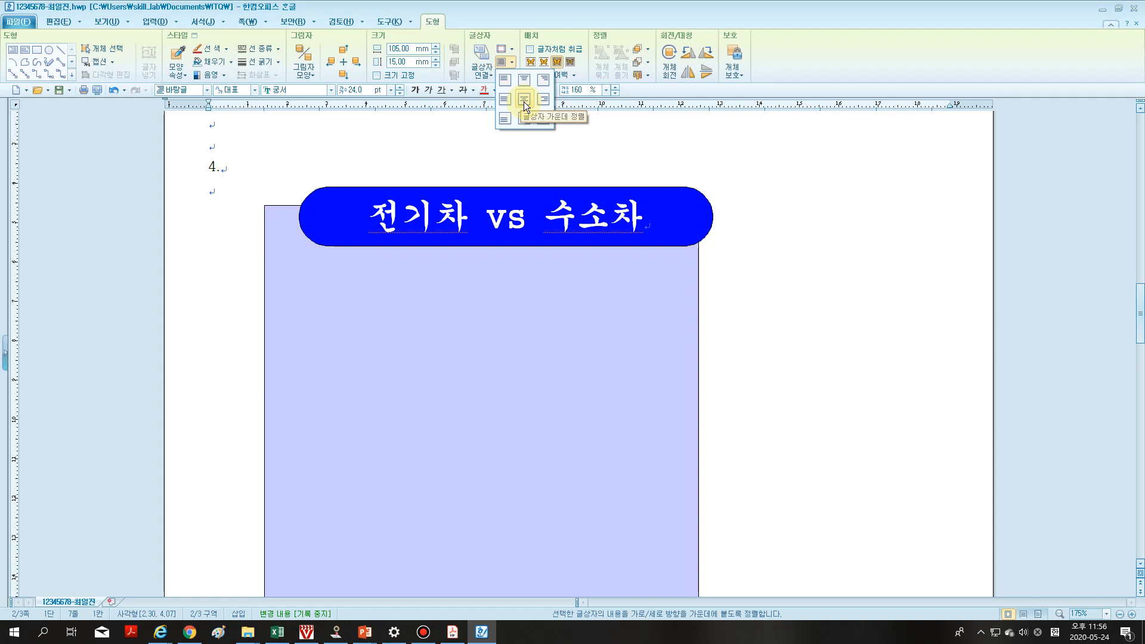
click(524, 100)
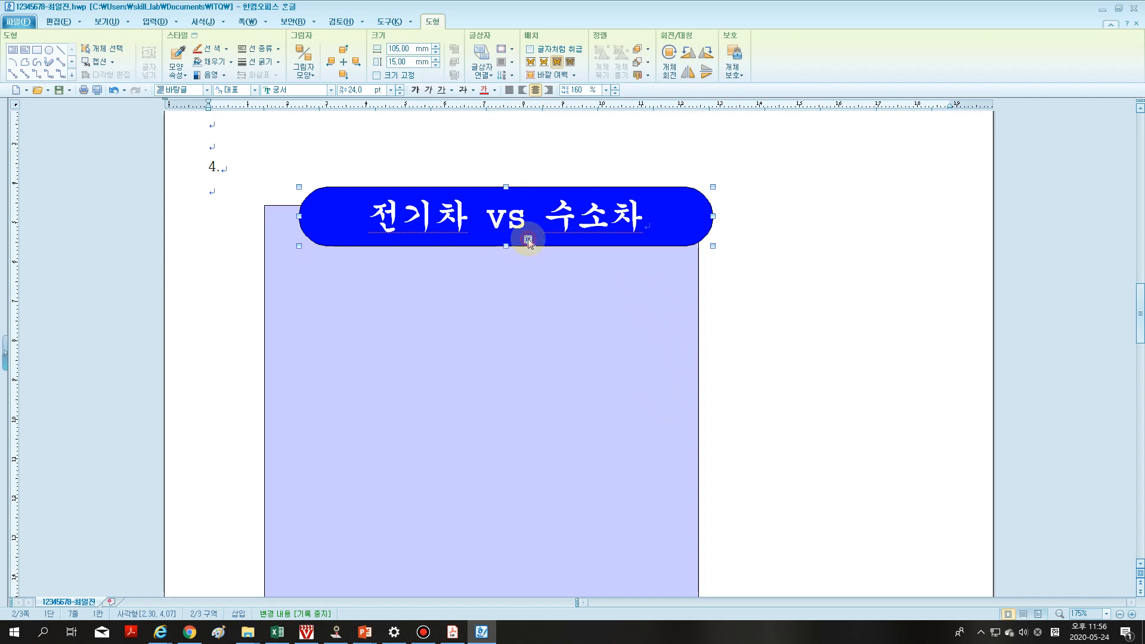
- Move the title text box so it sits centred over the upper edge of the background rectangle
drag(528, 242, 502, 234)
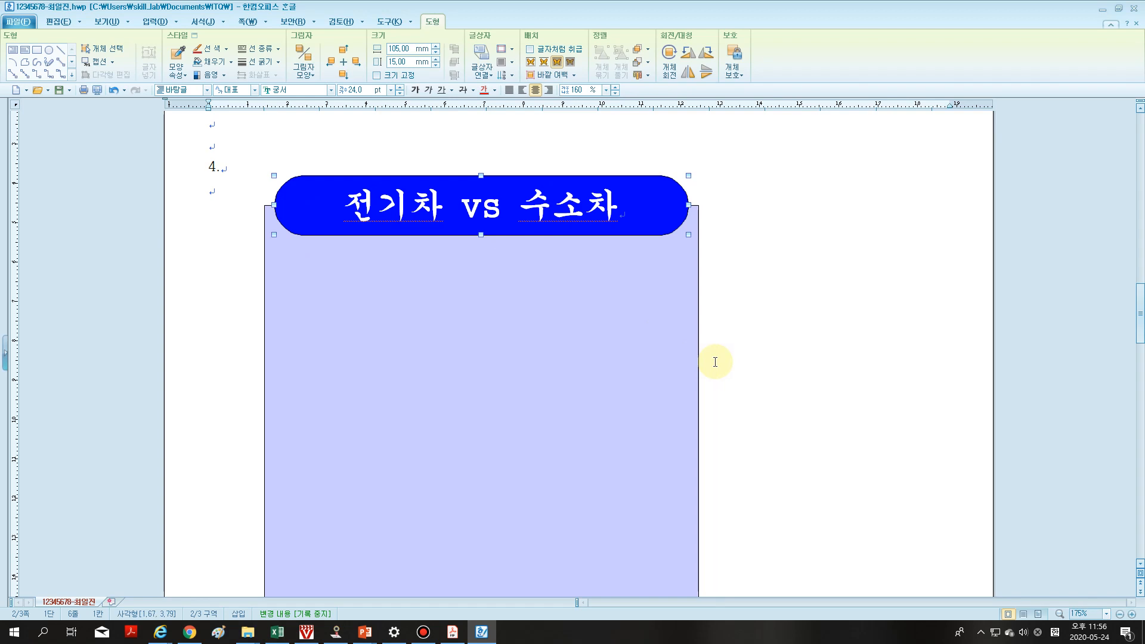
key(Down)
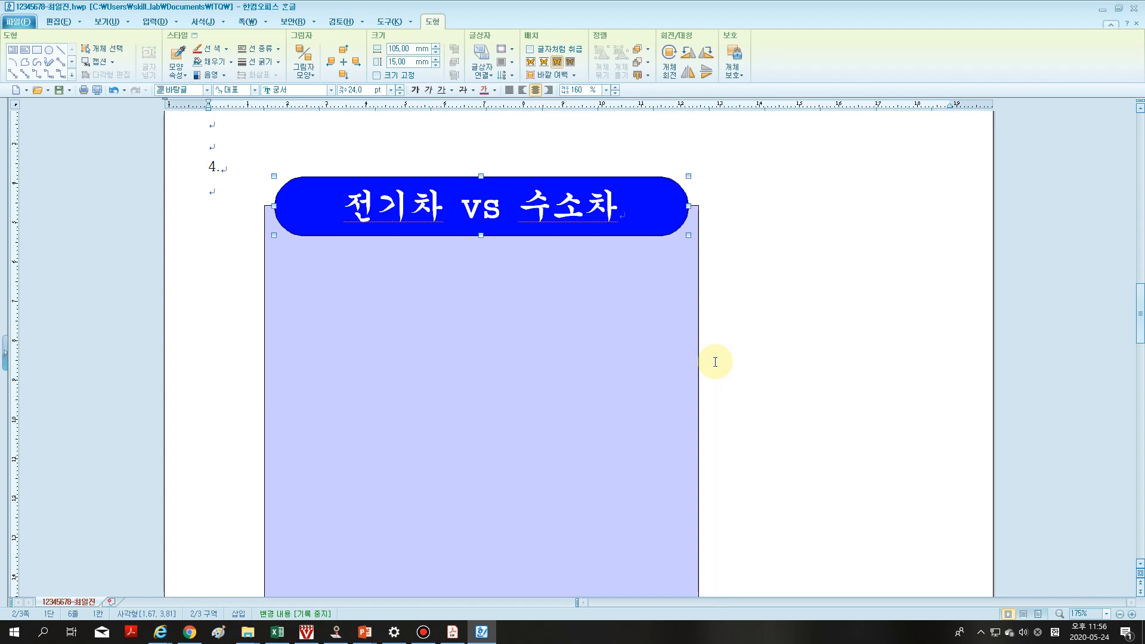
key(Right)
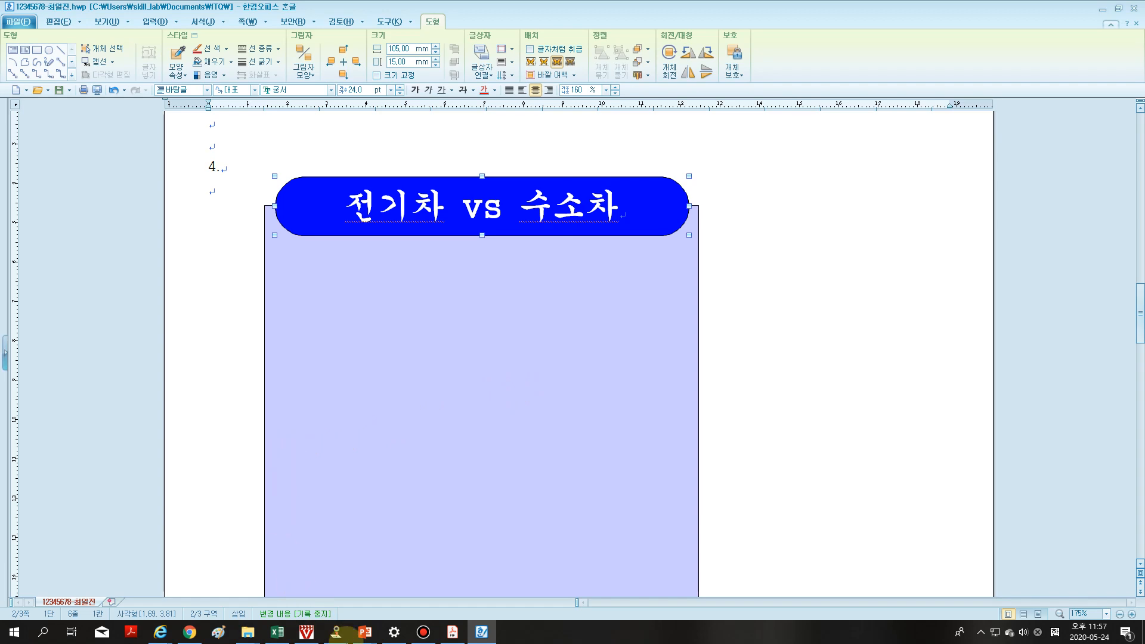
- Switch to the exam PDF in Acrobat Reader and highlight the rounded green box's size specification, 120mm×50mm
click(452, 632)
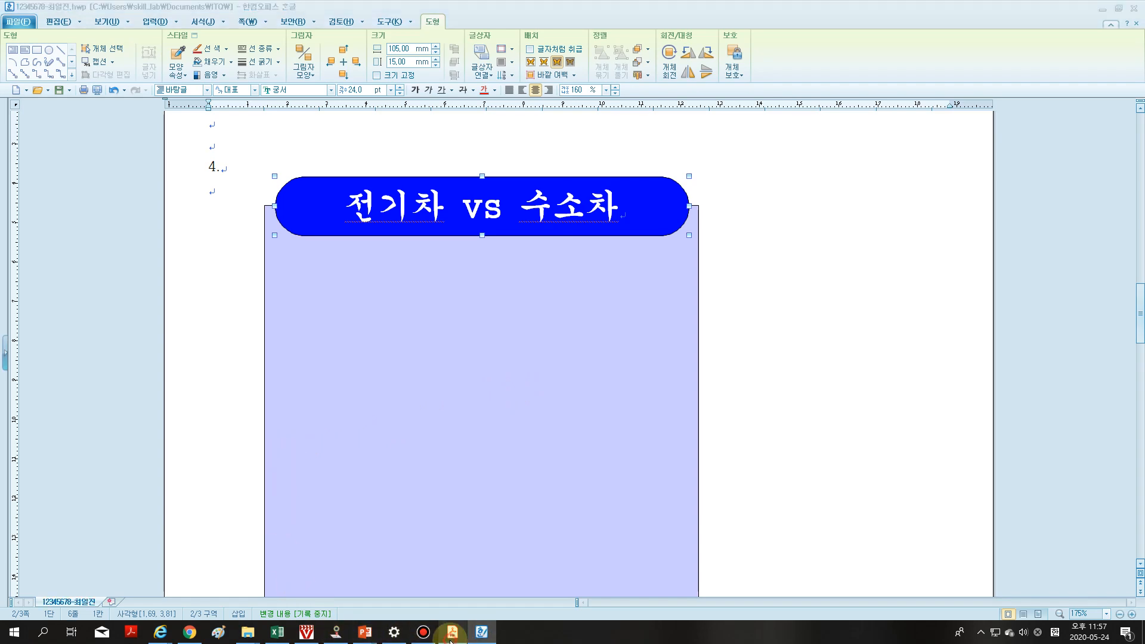
drag(952, 299, 948, 170)
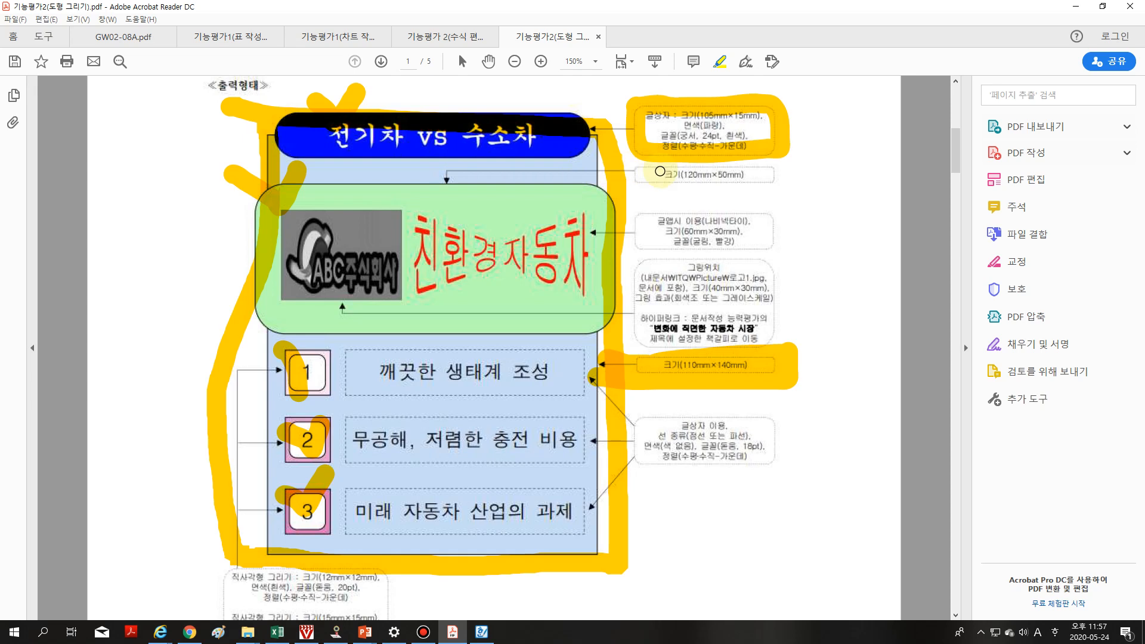
drag(644, 173, 753, 174)
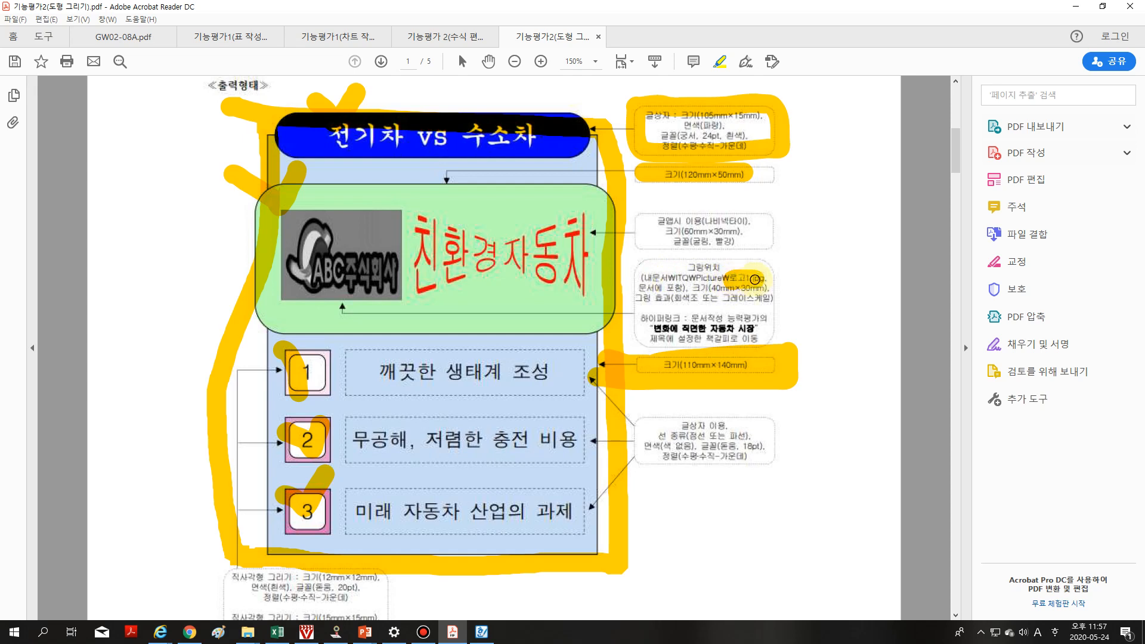
- Highlight the logo picture's file, size, effect and hyperlink specifications, plus the 글맵시 shape, size, font and colour requirements
drag(755, 280, 736, 282)
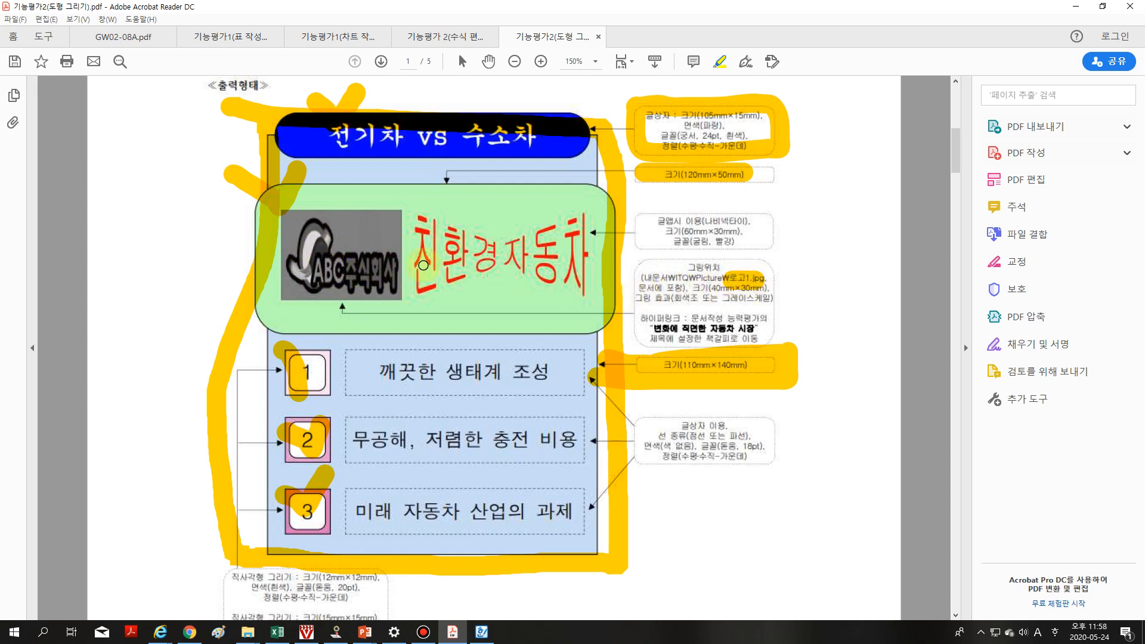
mouse_move(719, 285)
mouse_down()
mouse_move(765, 289)
mouse_move(733, 289)
mouse_up()
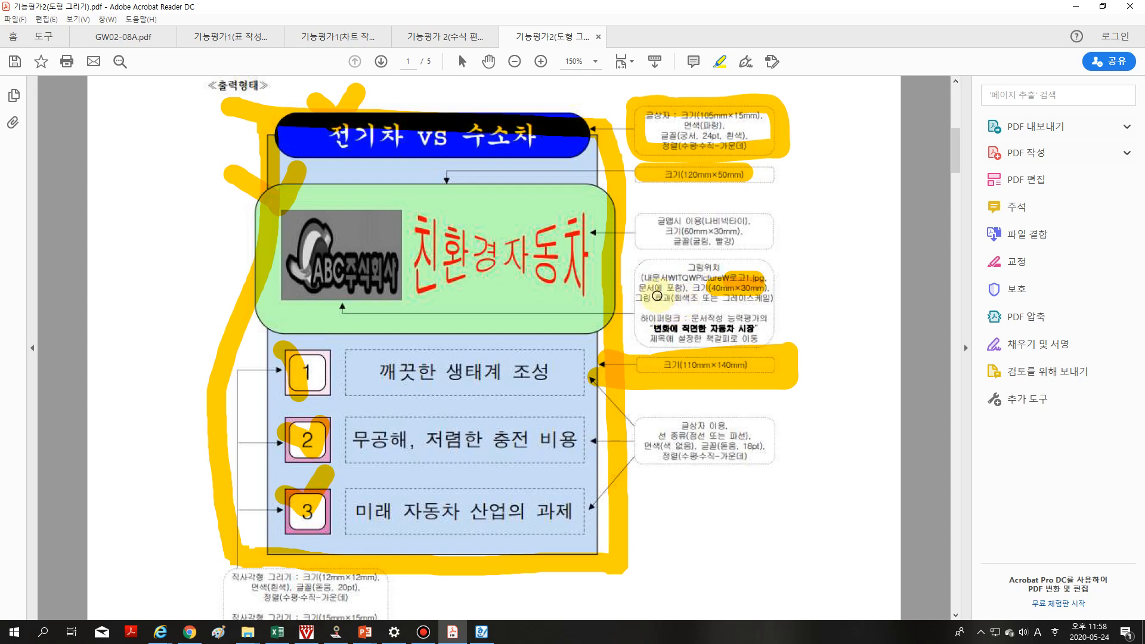
drag(641, 300, 687, 299)
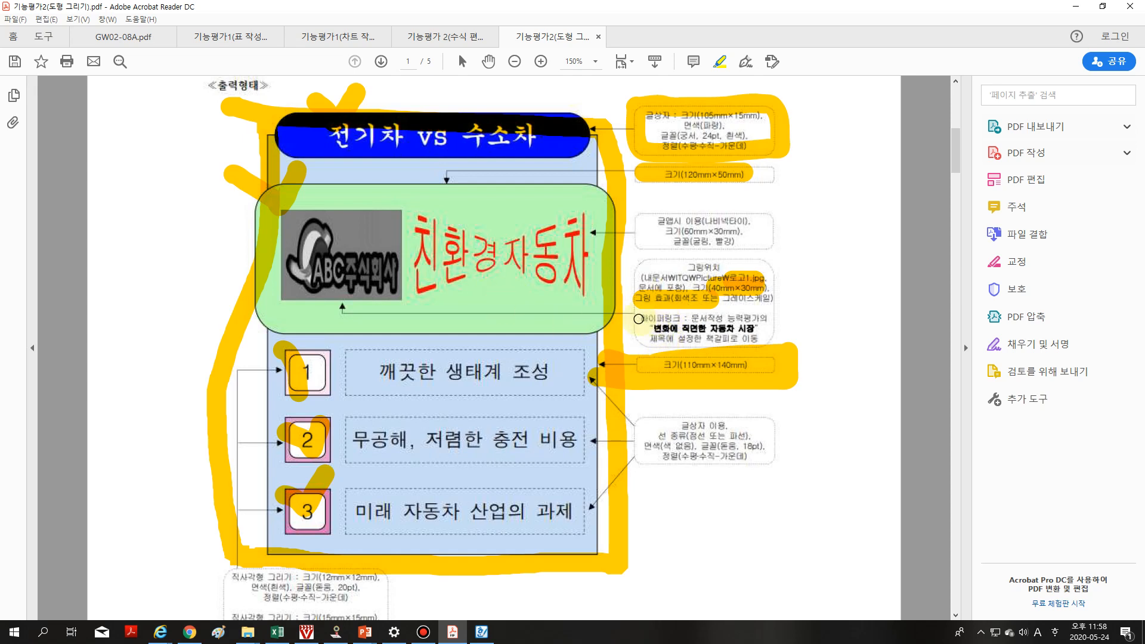
drag(631, 319, 673, 319)
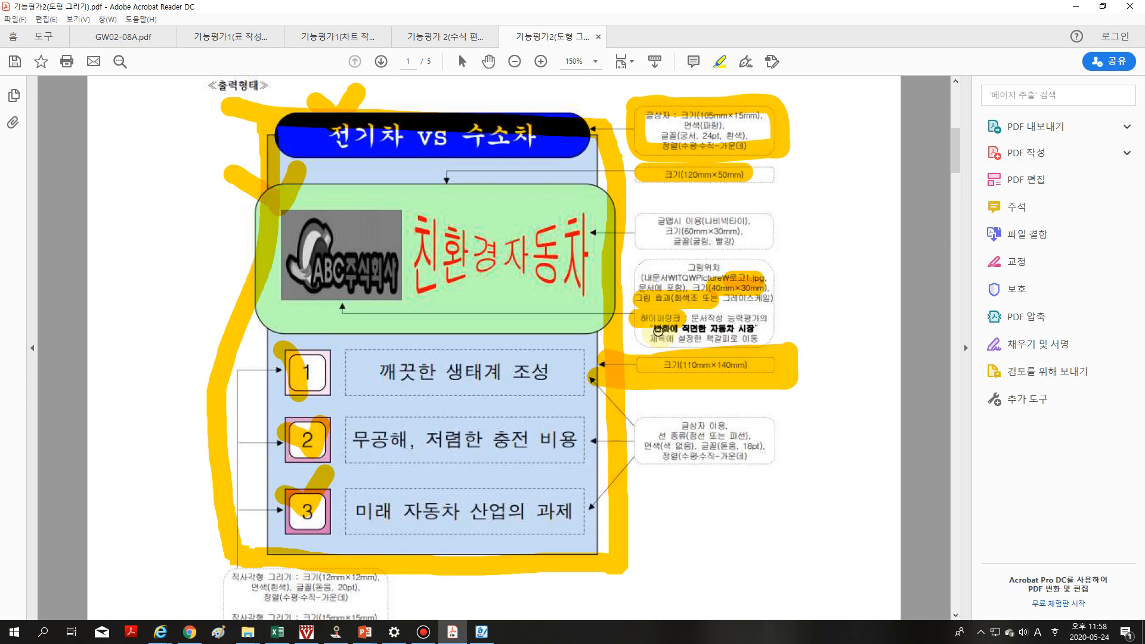
drag(658, 331, 742, 331)
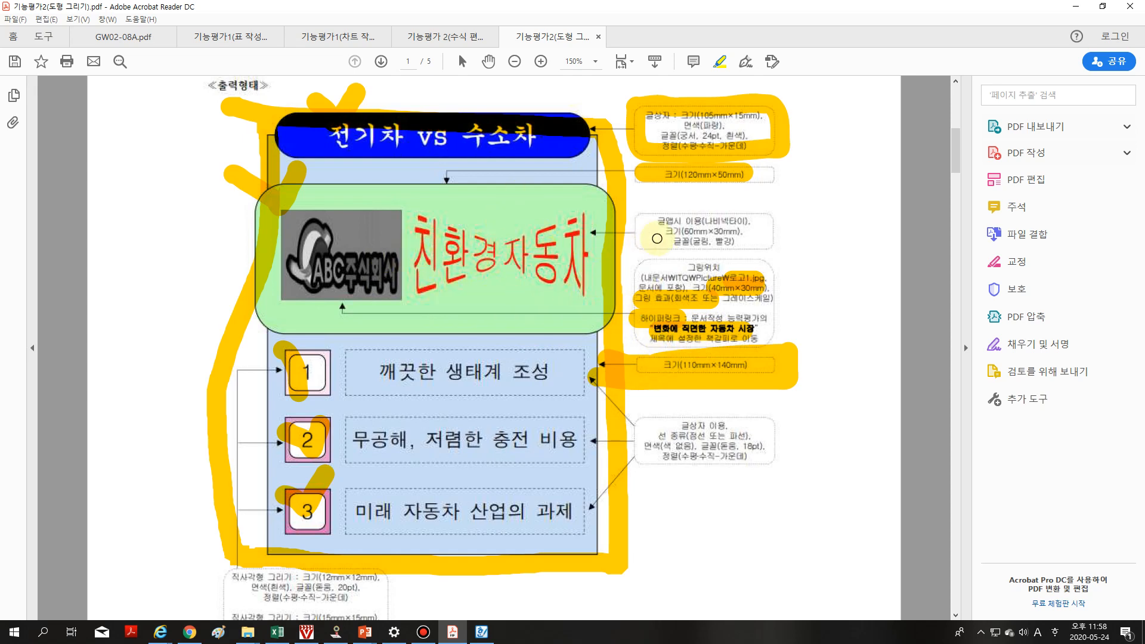
drag(655, 221, 752, 220)
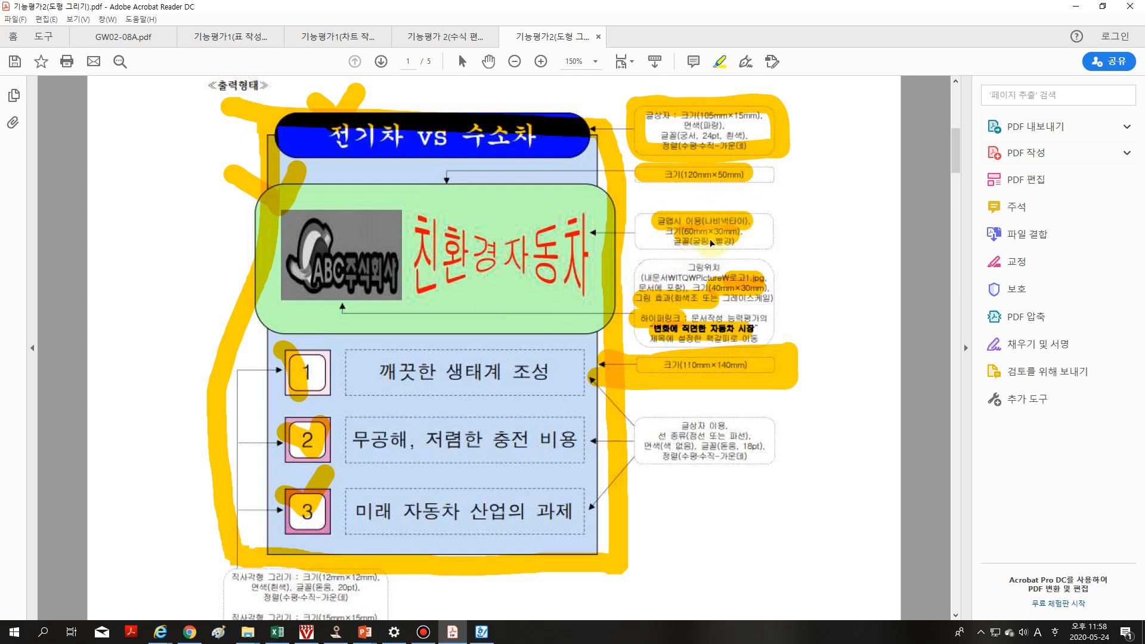
drag(675, 245, 741, 242)
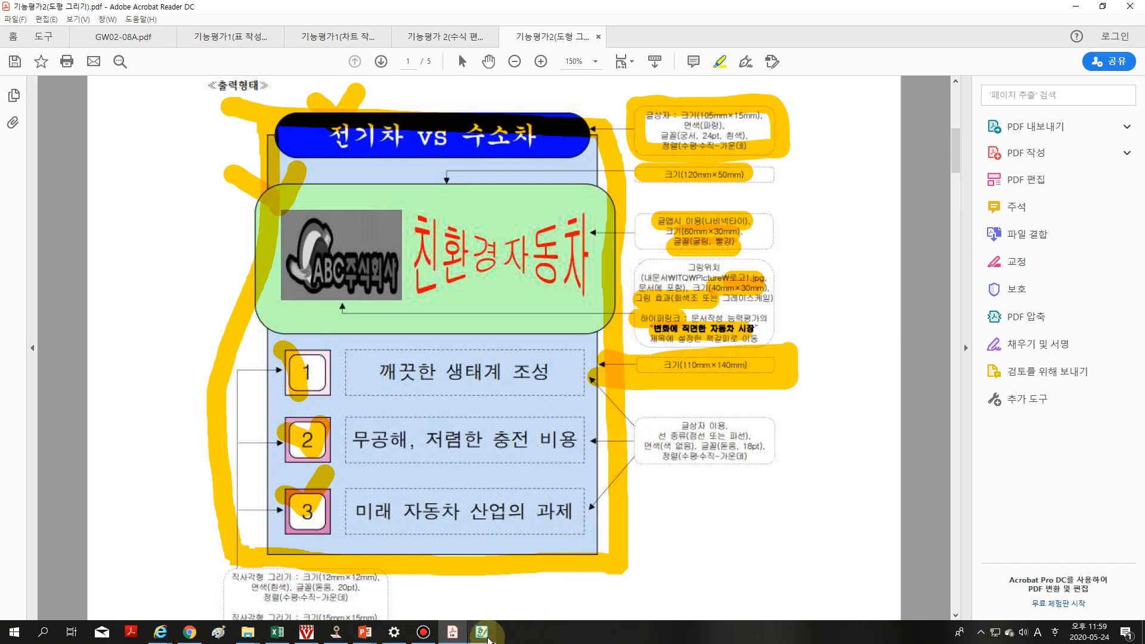
- Switch back to the Hangul document and draw a rectangle about 121 × 26 mm across the background rectangle, below the title
click(482, 632)
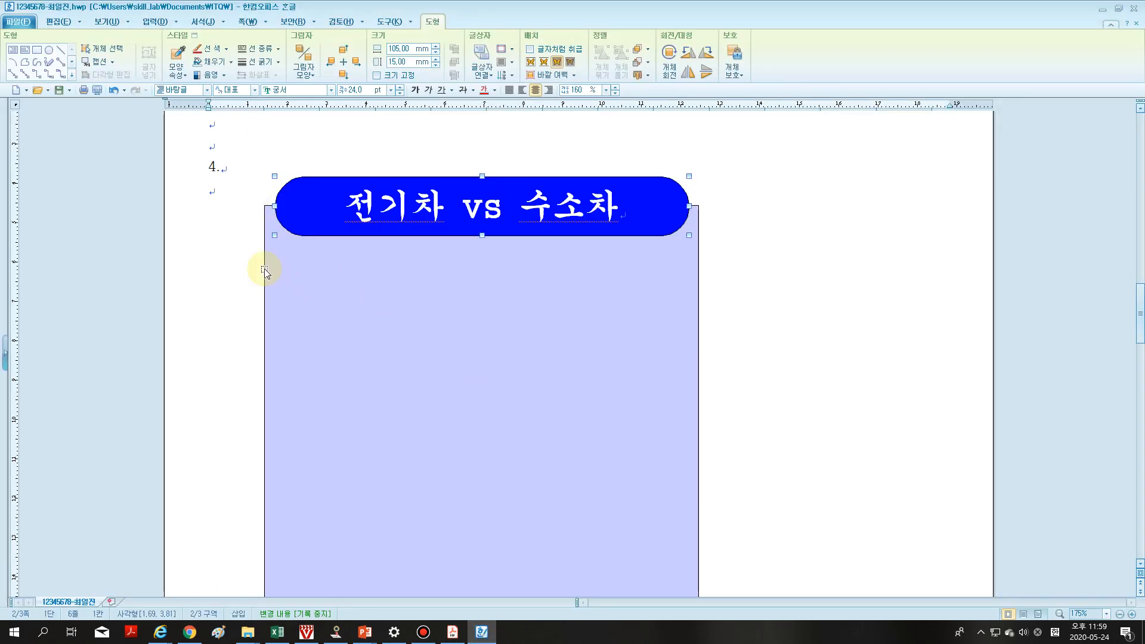
click(152, 25)
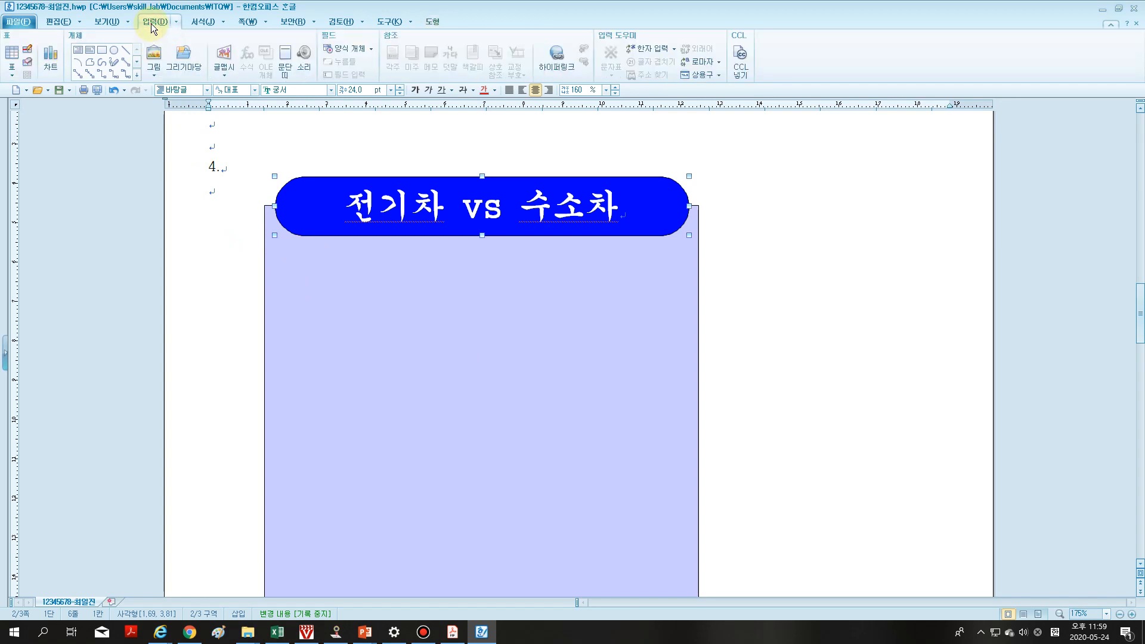
click(102, 50)
mouse_move(245, 276)
mouse_down()
mouse_move(475, 338)
mouse_move(724, 378)
mouse_up()
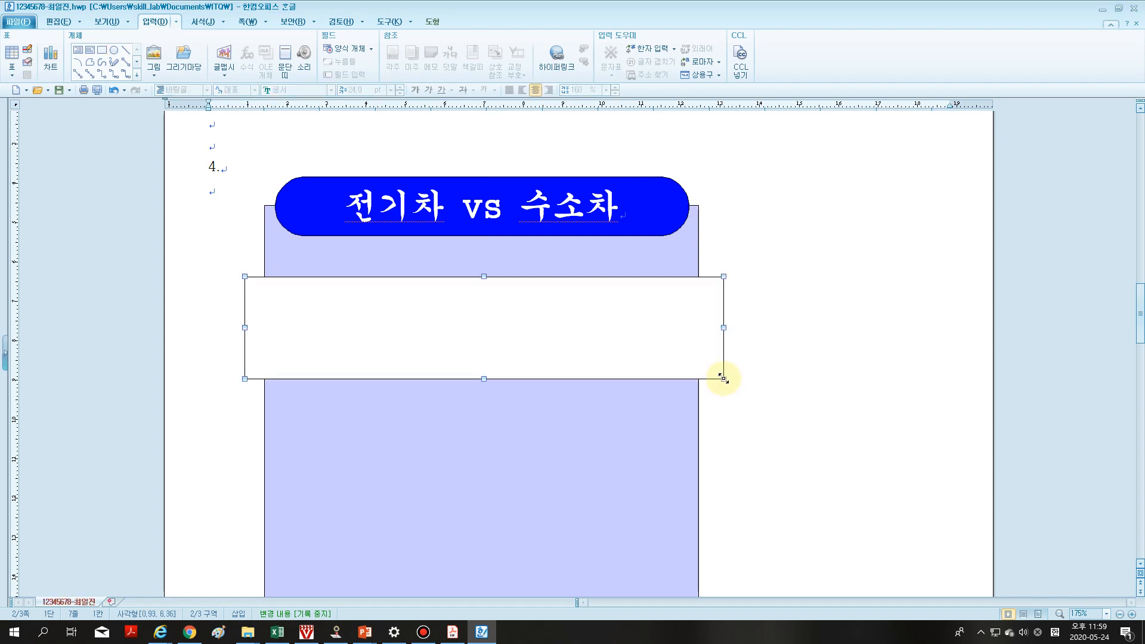
- In the new rectangle's object properties, set its width to 120 mm and its height to 50 mm
double_click(539, 379)
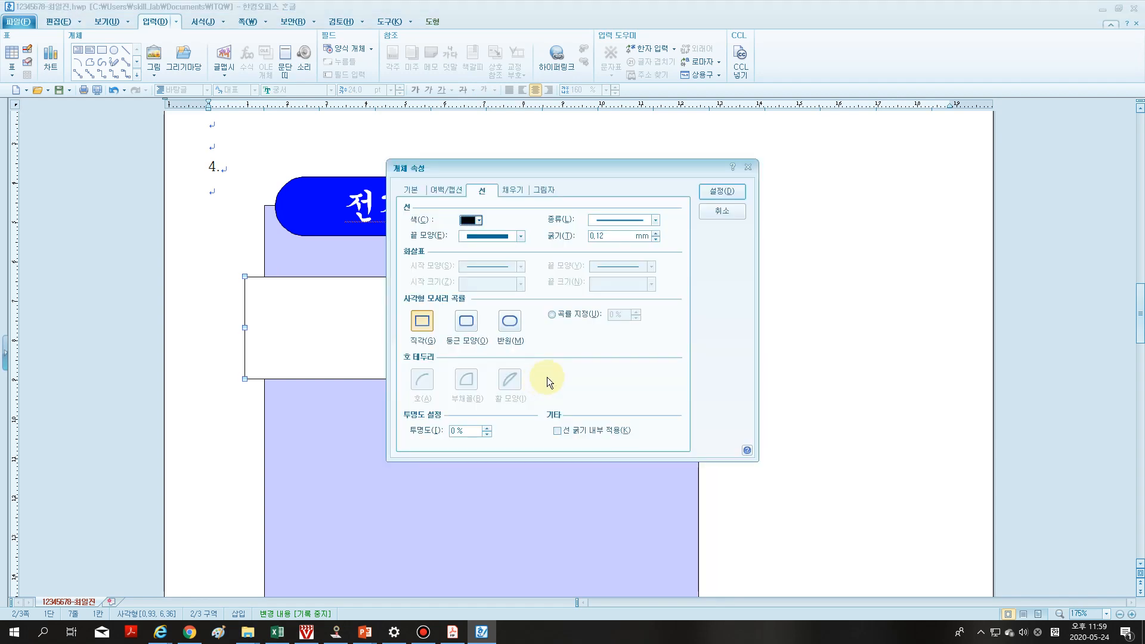
click(420, 191)
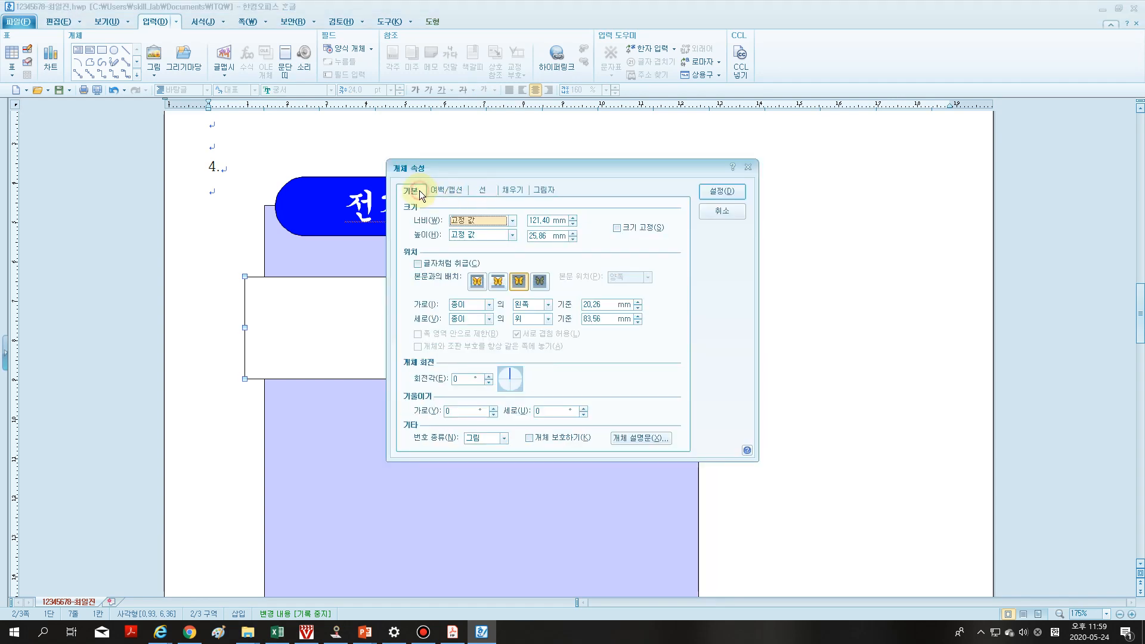
click(549, 220)
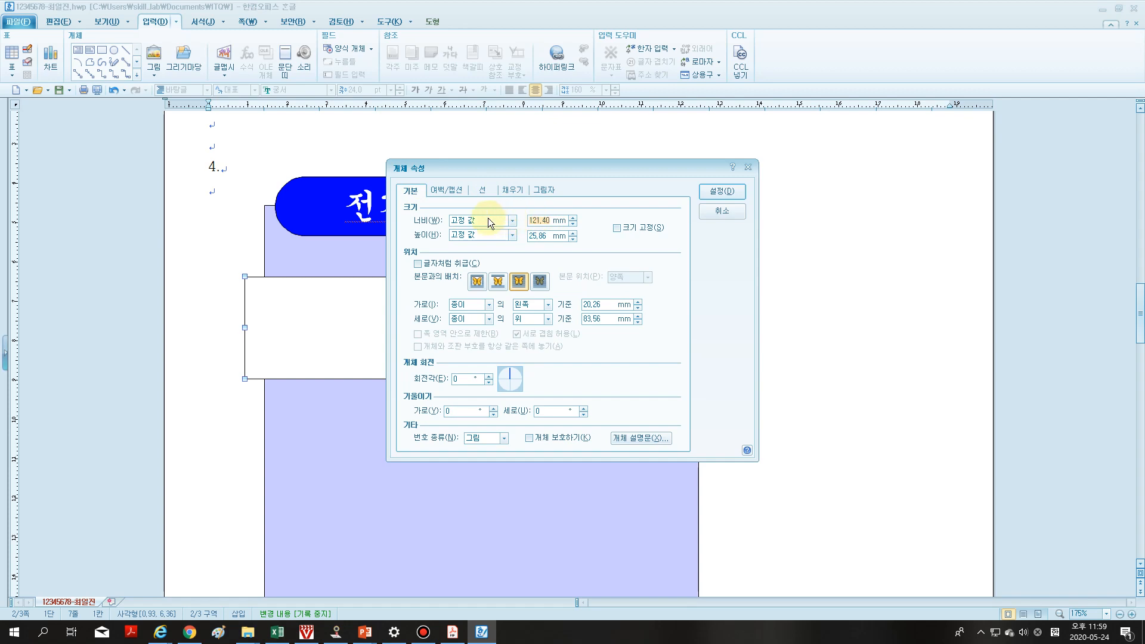
text(12)
click(533, 235)
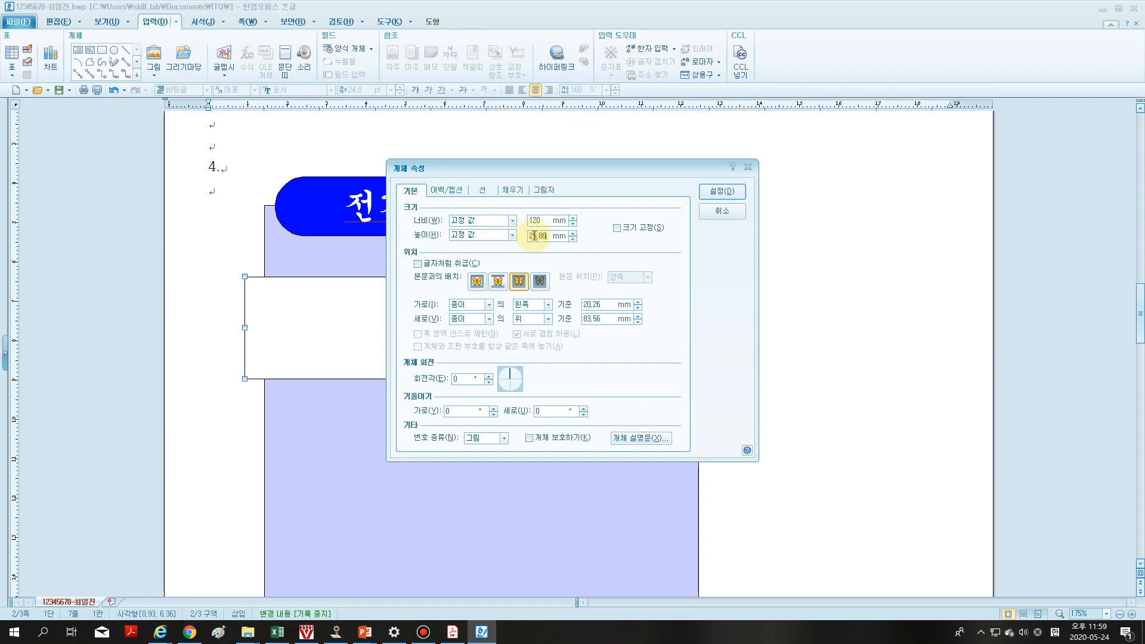
text(50)
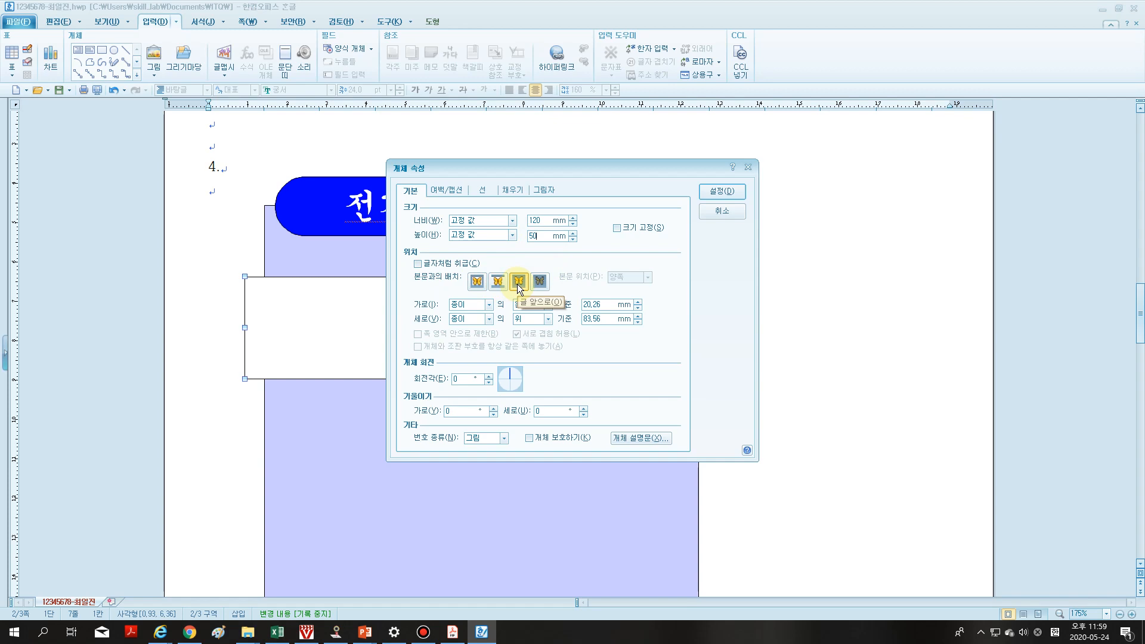
- Give the rectangle rounded corners (둥근 모양) and a light green face colour, and apply the properties
click(488, 192)
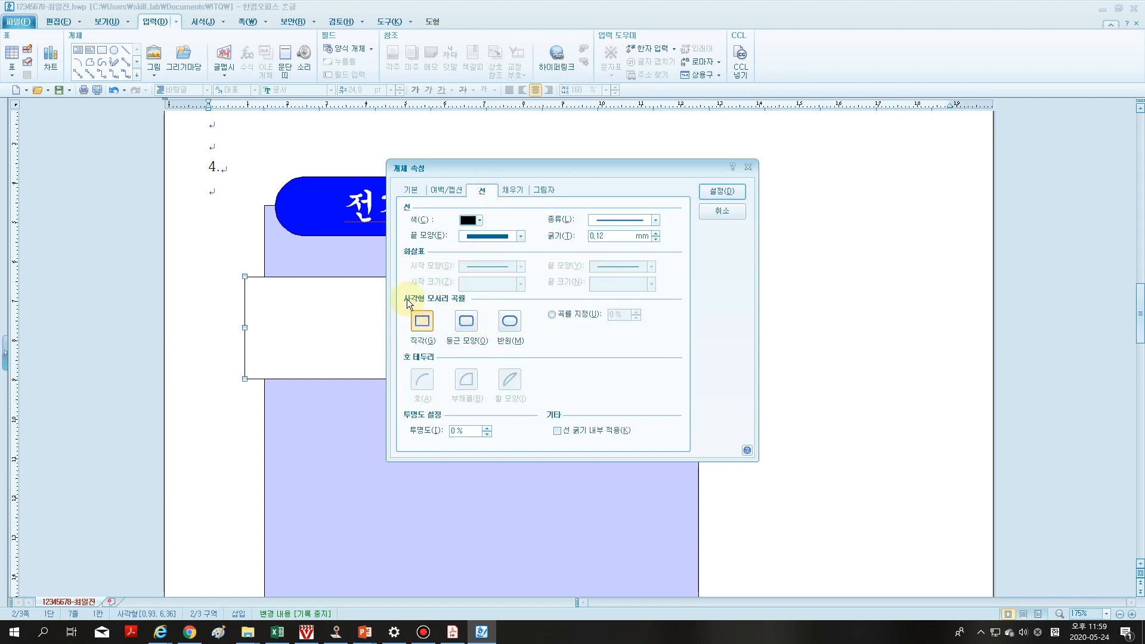
click(470, 323)
click(508, 189)
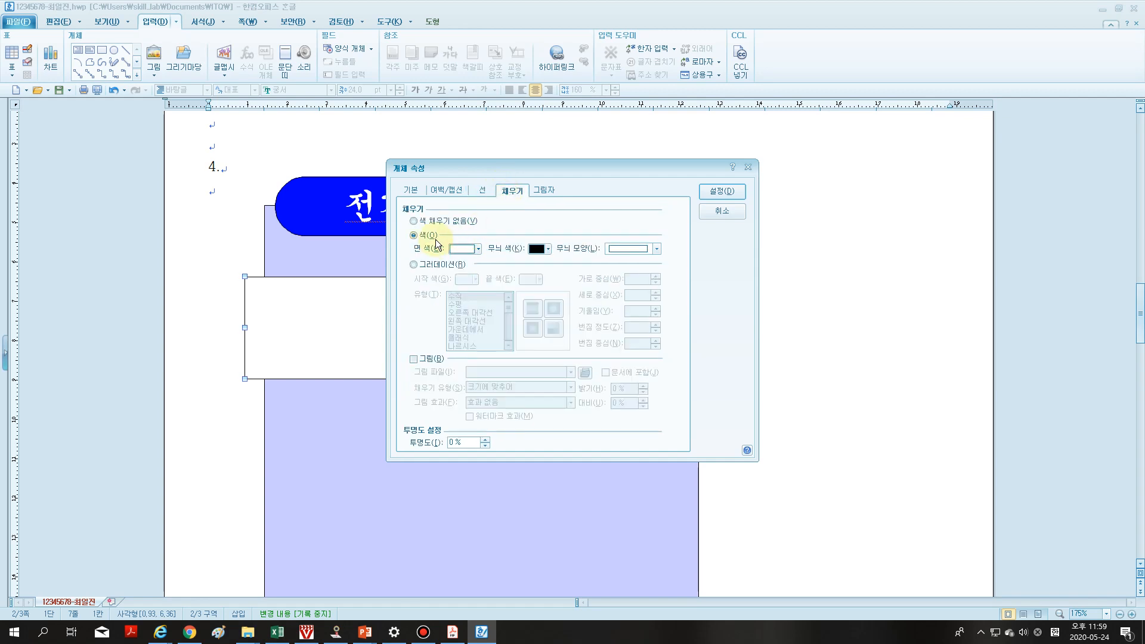
click(477, 249)
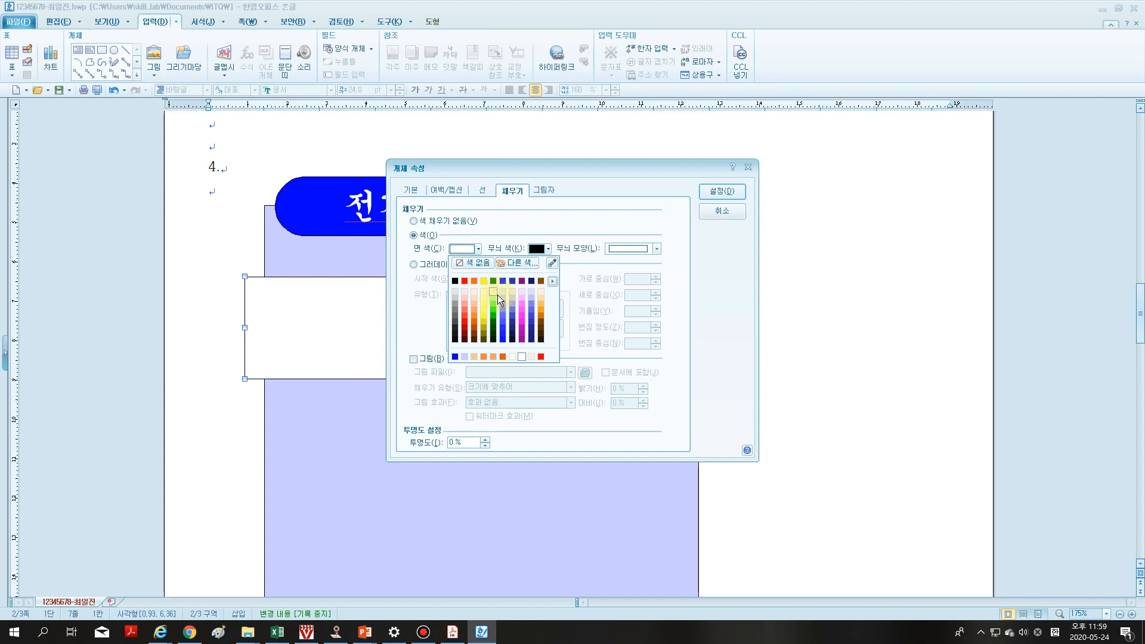
click(493, 296)
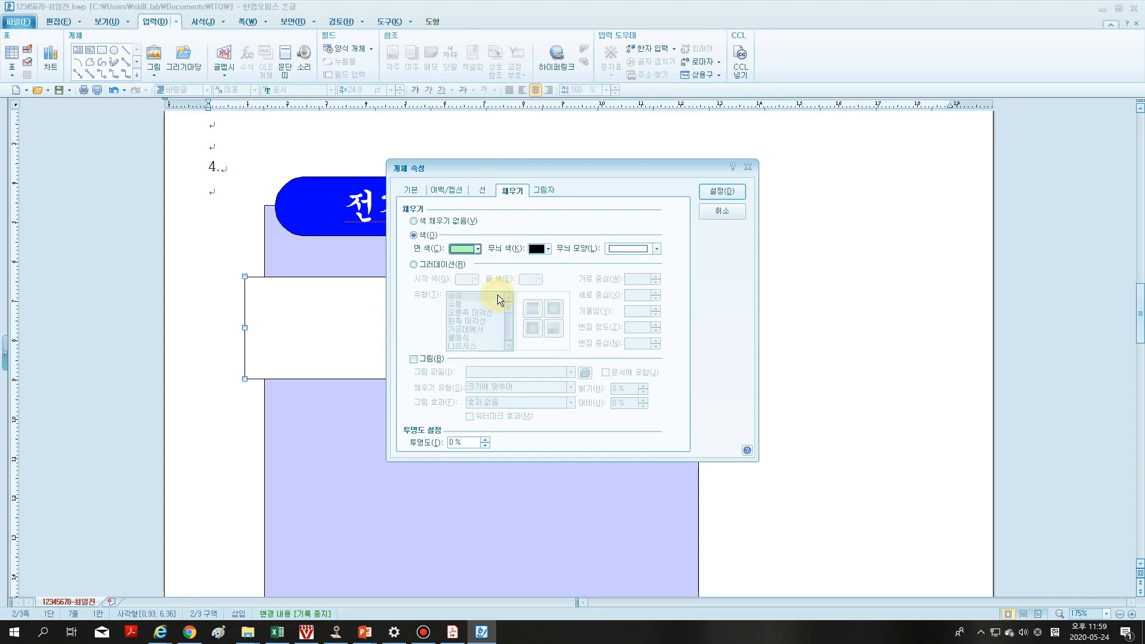
click(732, 195)
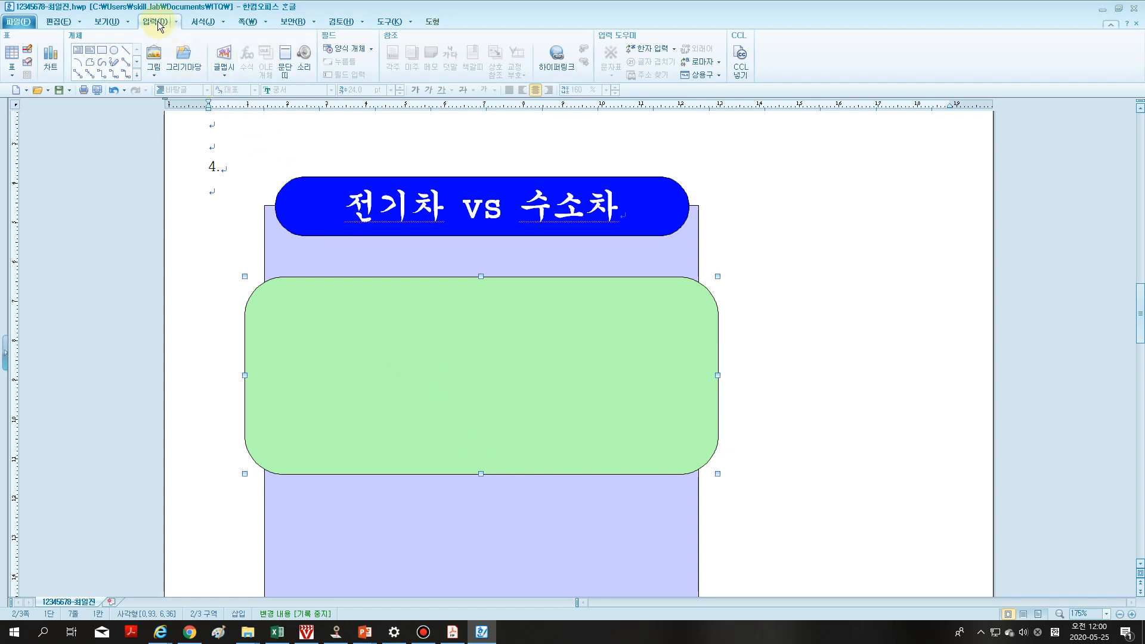
- Insert the picture 로고1 from the 문서\ITQ\Picture folder, placing it about 66 × 22 mm within the left part of the green box
click(158, 74)
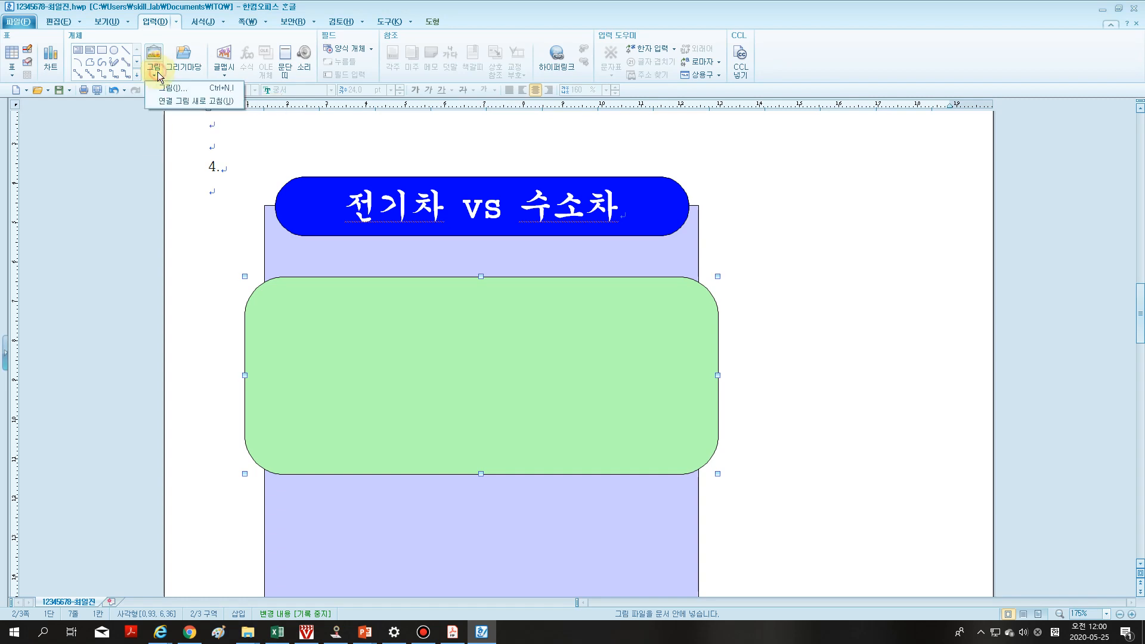
click(177, 88)
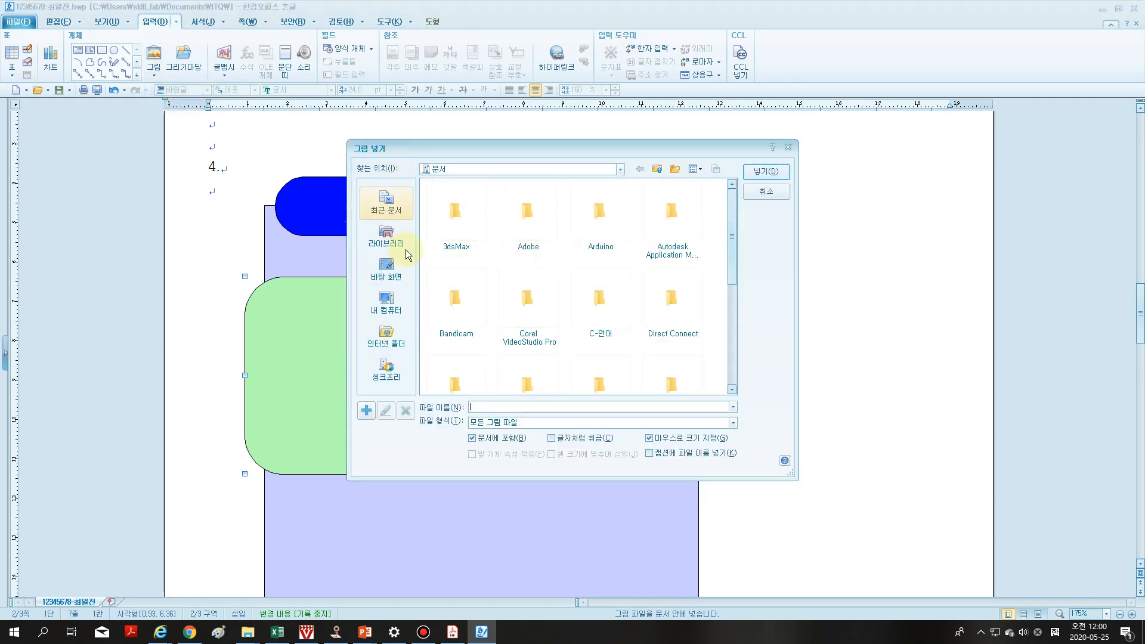
click(398, 310)
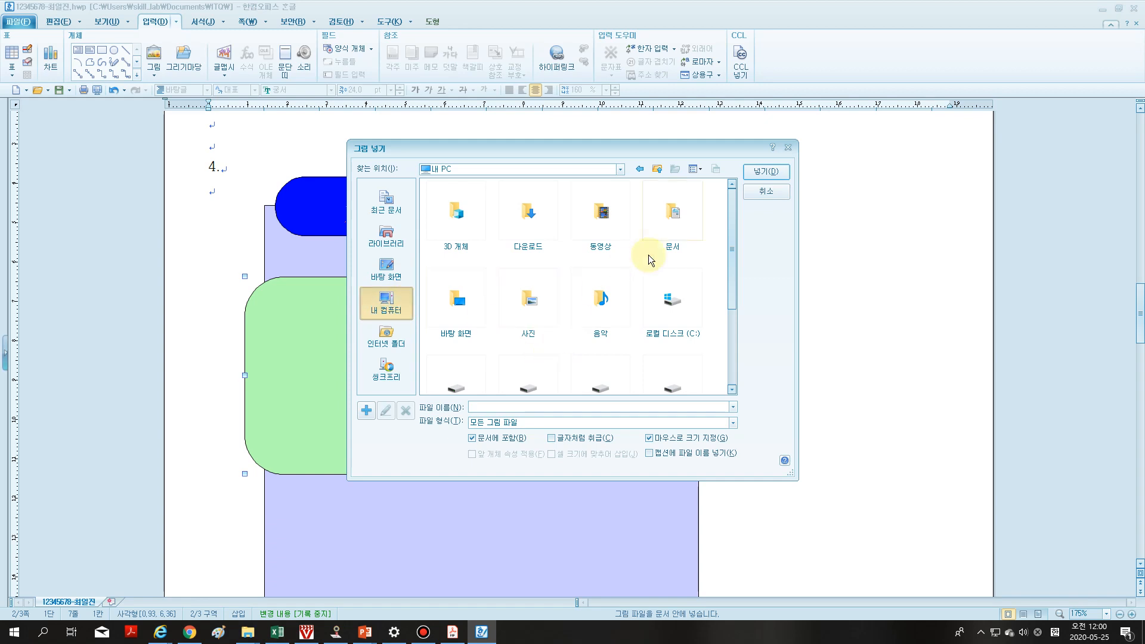
double_click(683, 224)
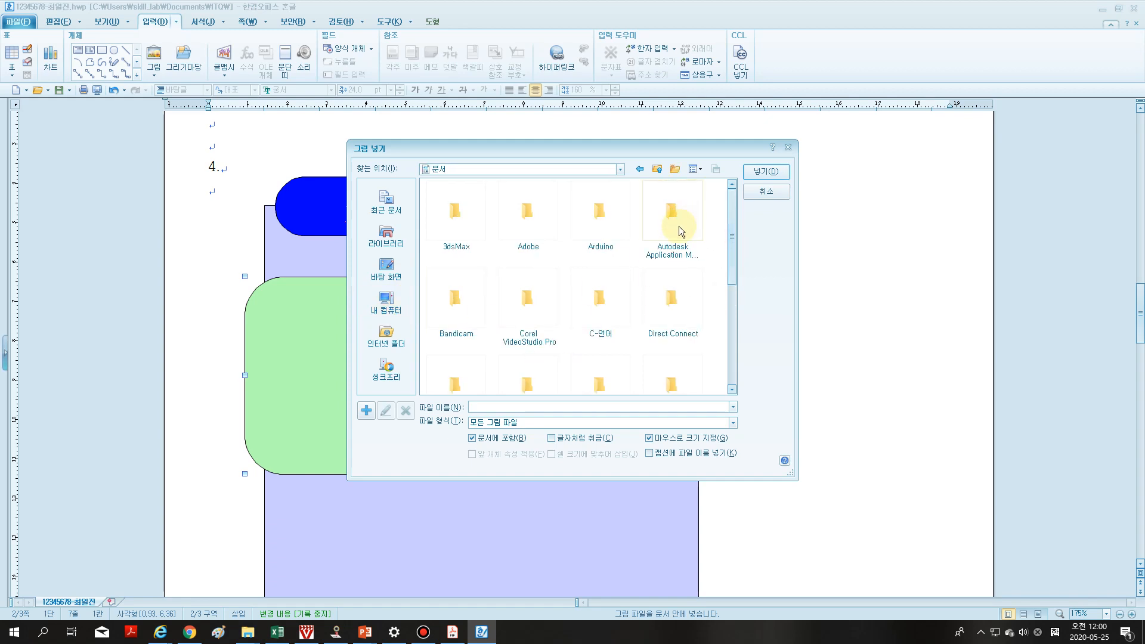
scroll(546, 339, down, 2)
double_click(605, 273)
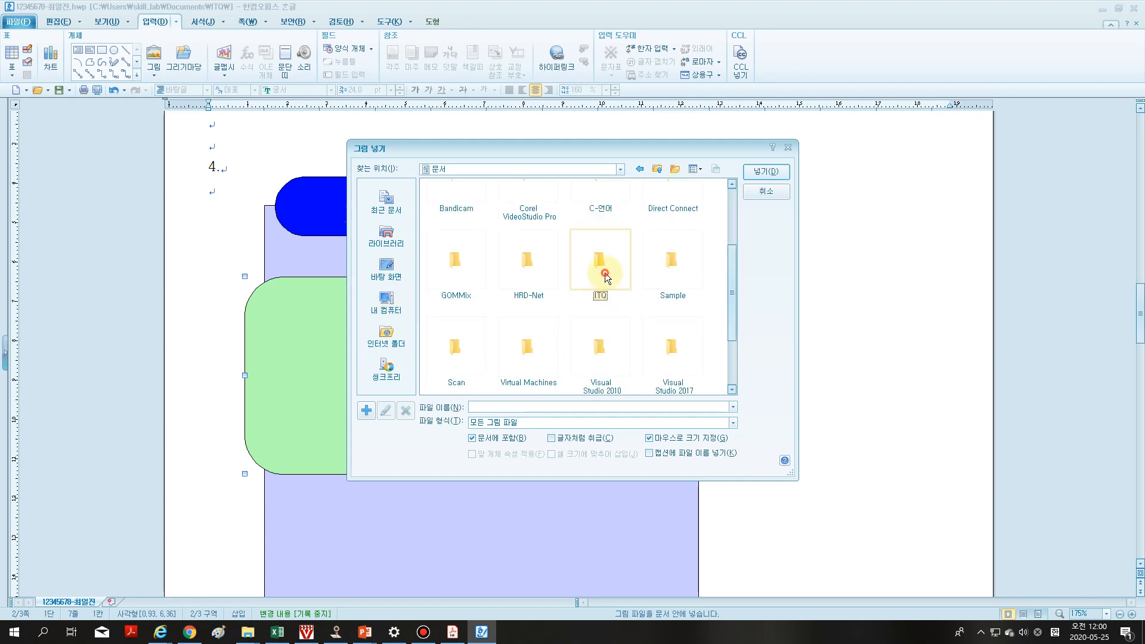
double_click(458, 214)
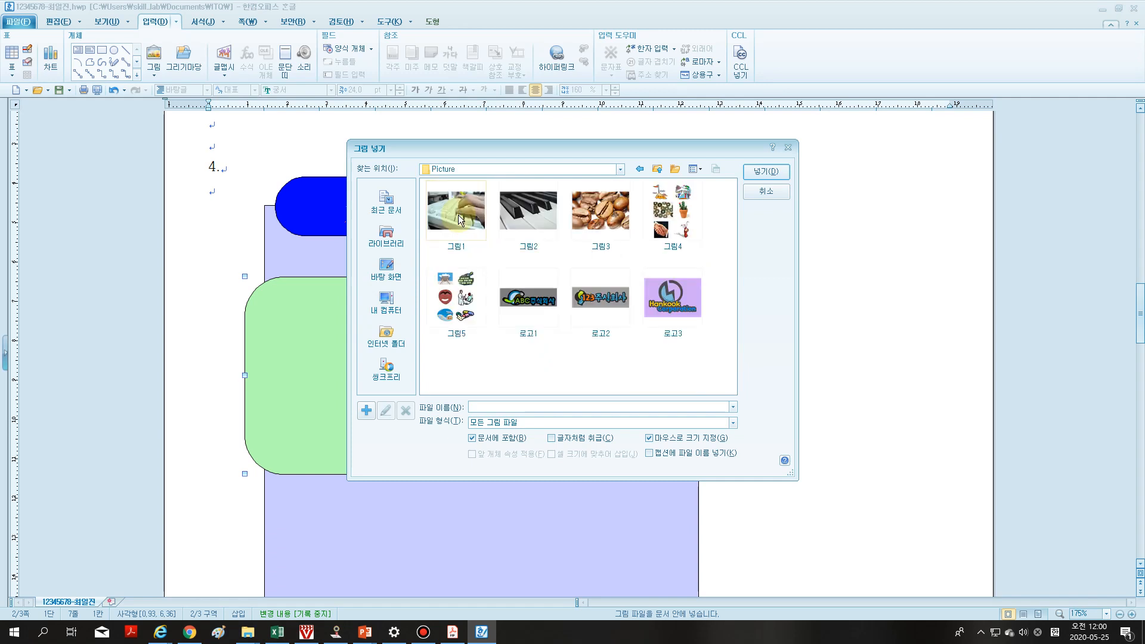
click(533, 301)
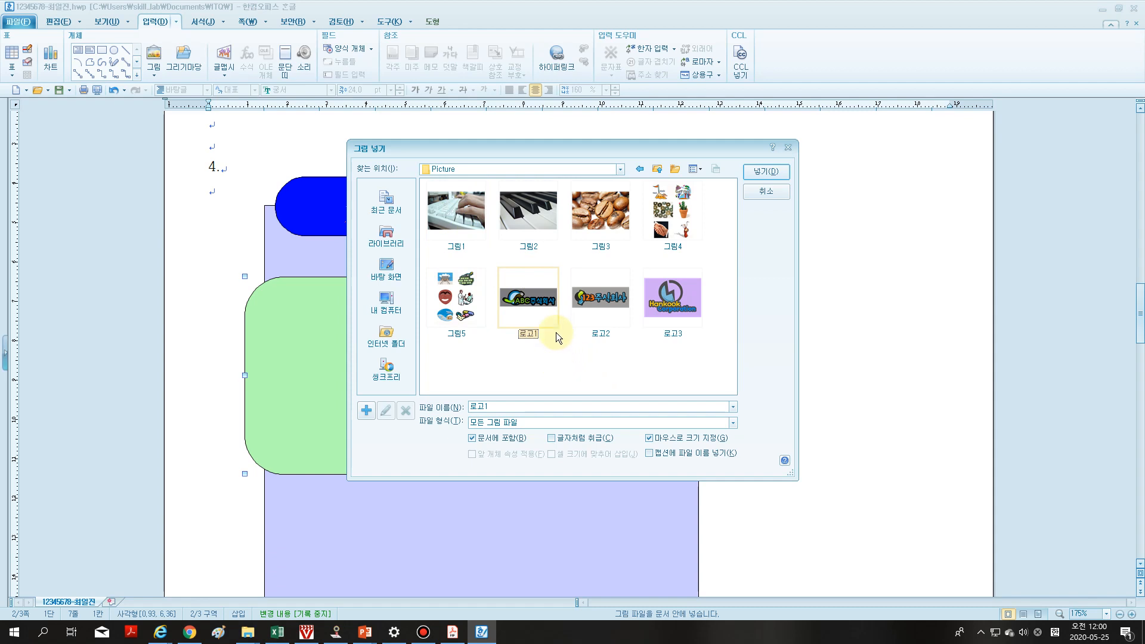
click(770, 176)
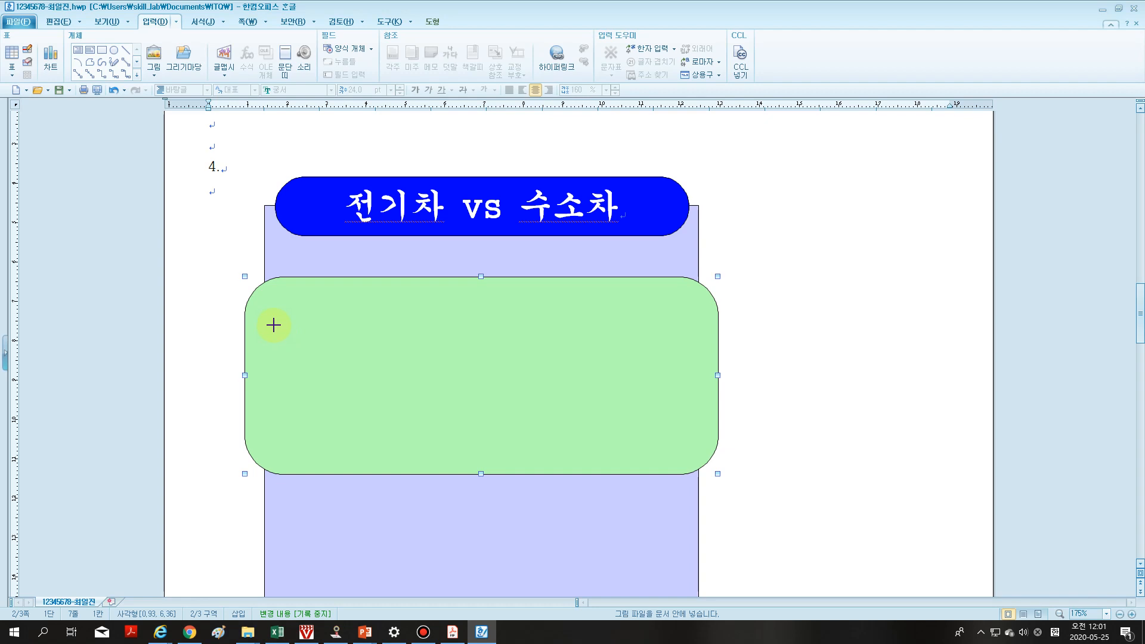
drag(274, 325, 335, 410)
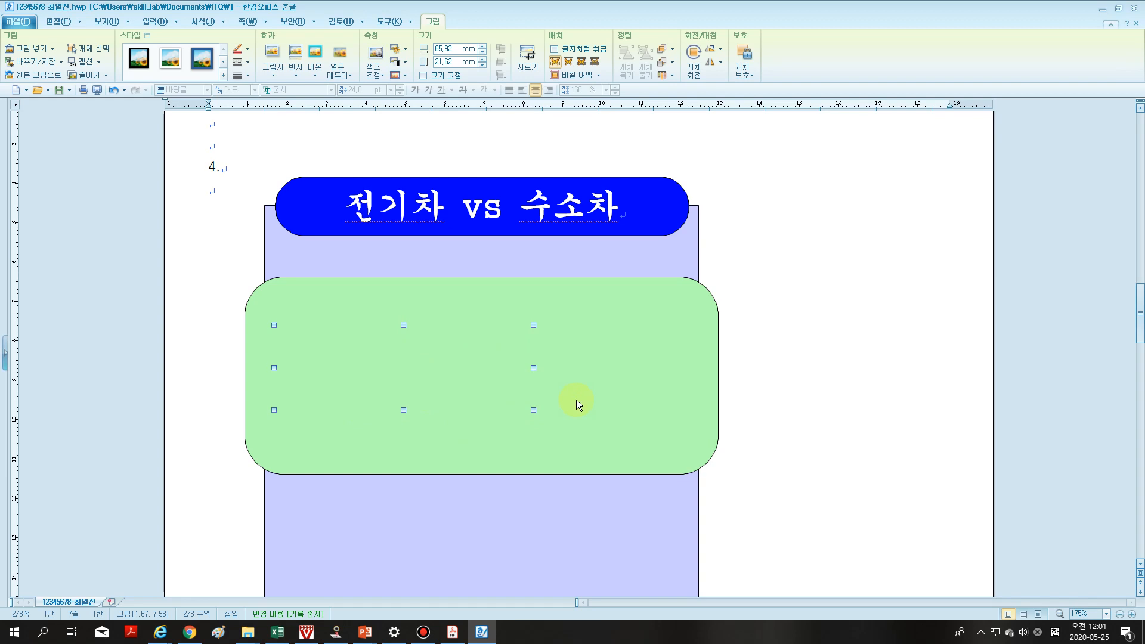
- In the logo picture's object properties, place it in front of the text and set its width to 40 mm and height to 30 mm
double_click(576, 402)
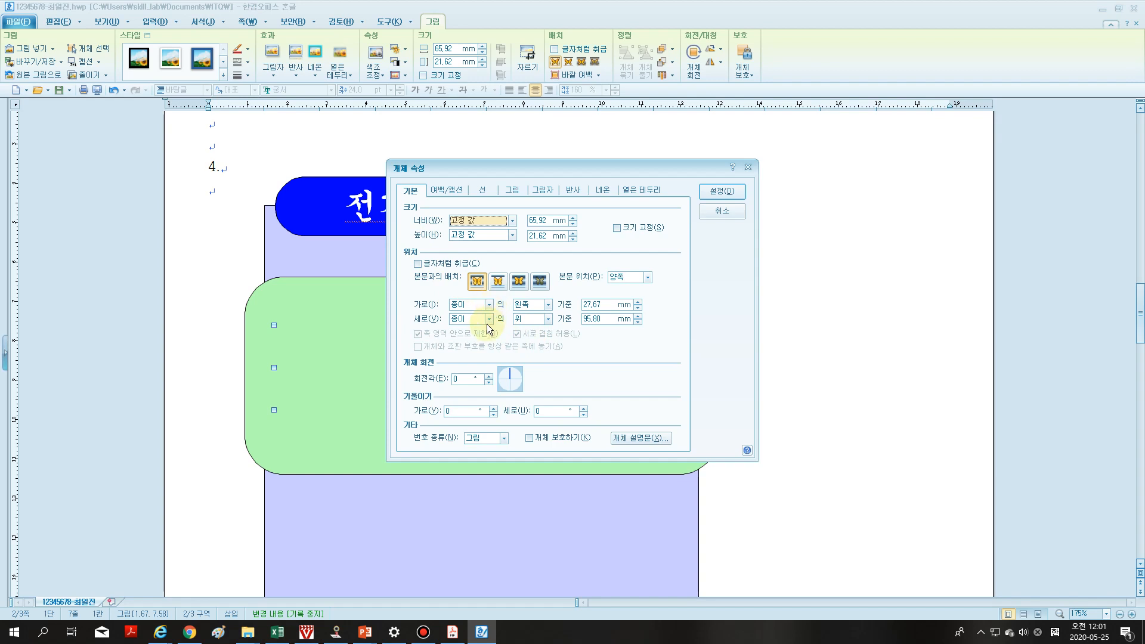
click(517, 285)
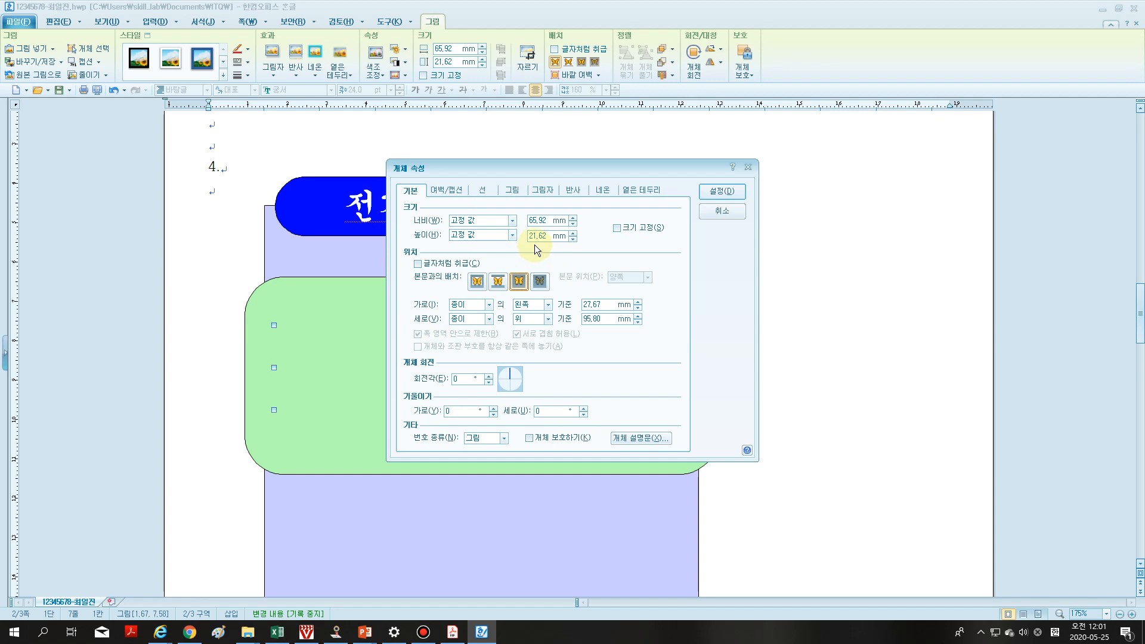
click(545, 222)
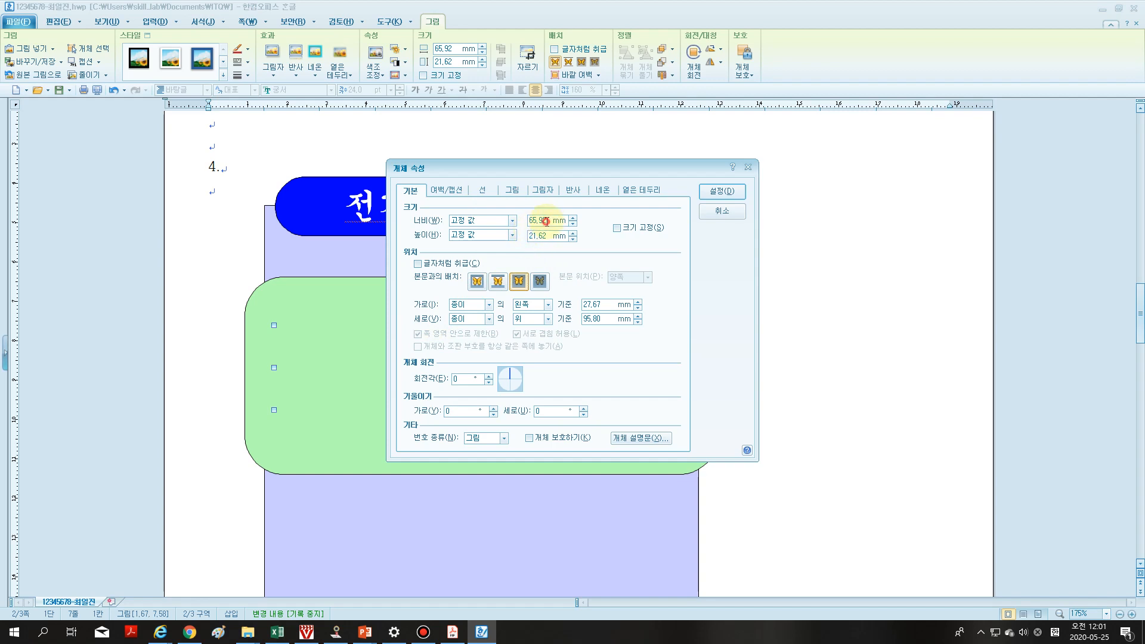
text(40)
drag(552, 236, 511, 233)
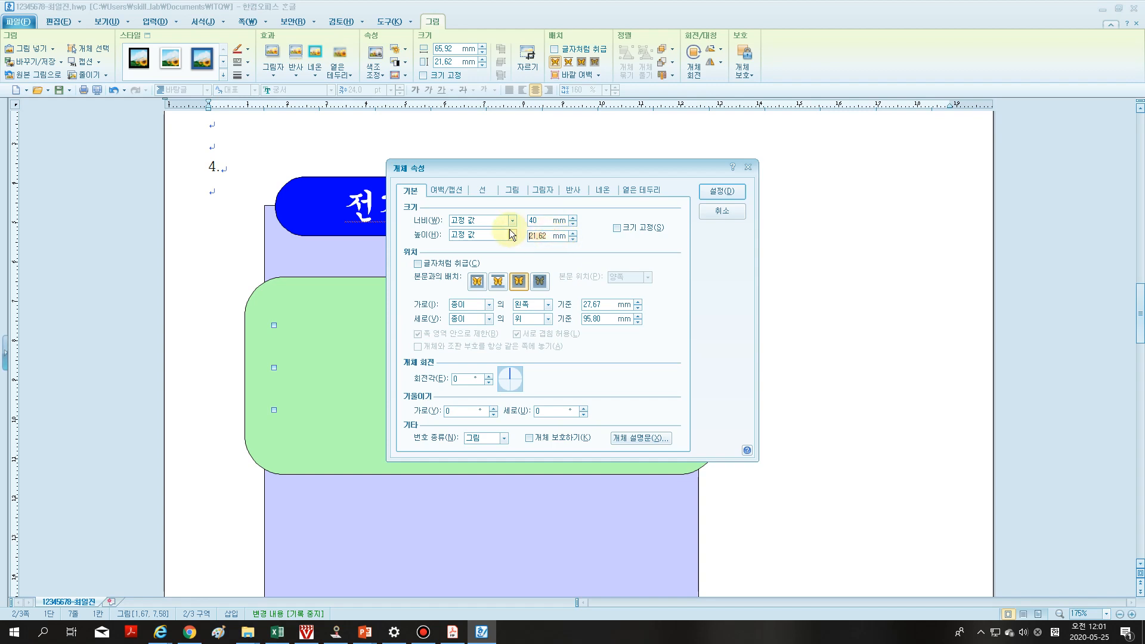
text(30)
- Apply the grayscale (회색조) picture effect to the logo and move it slightly up within the green box
click(513, 191)
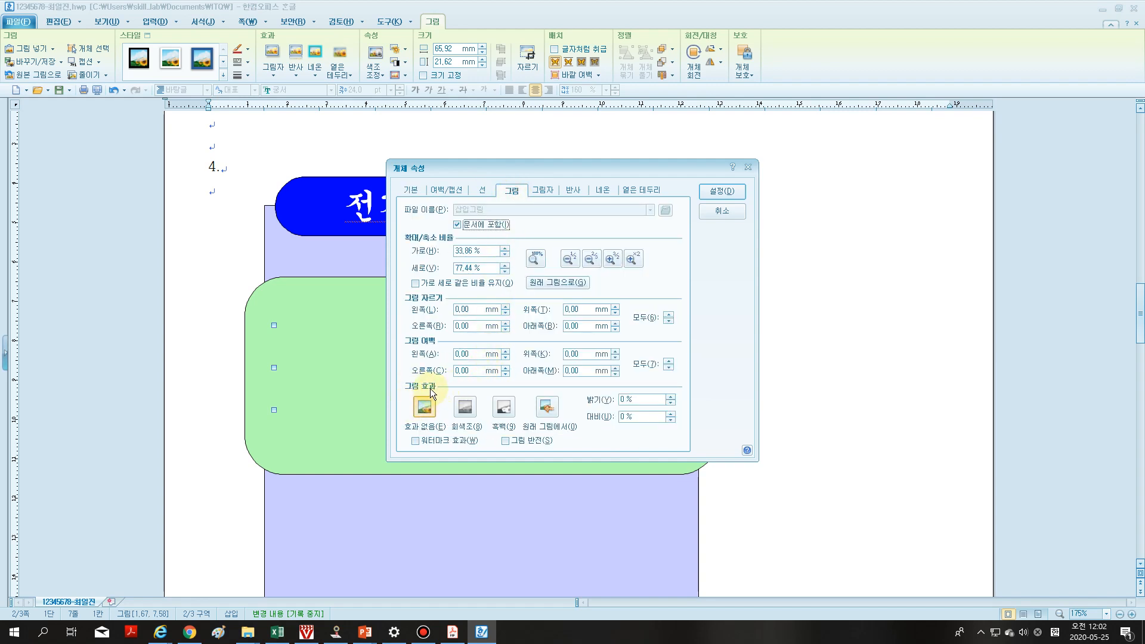
click(470, 409)
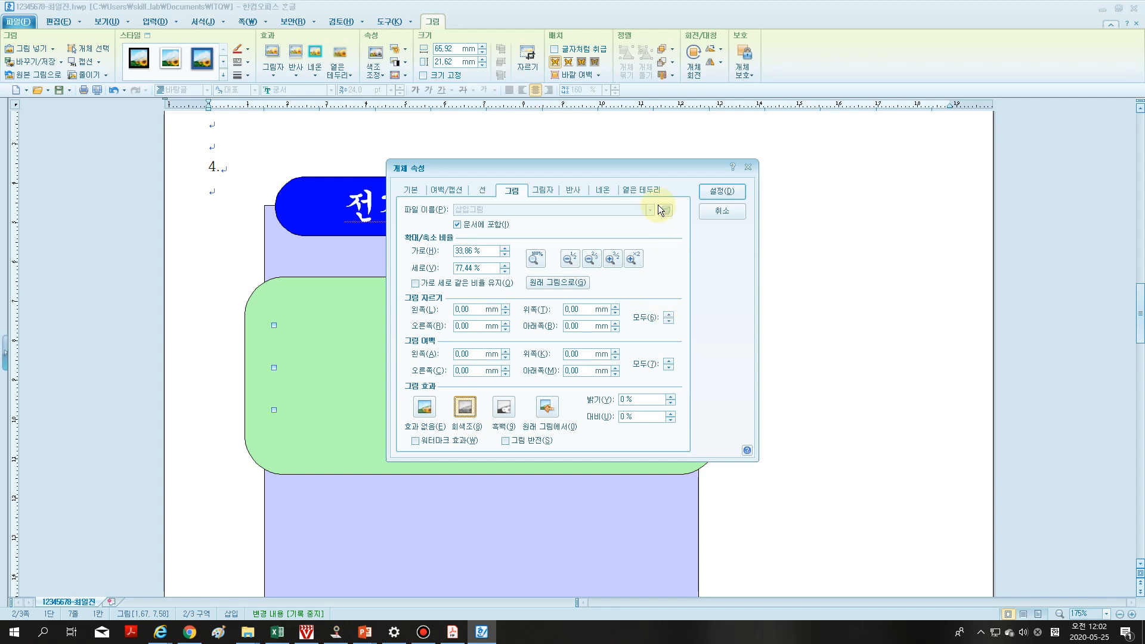
click(734, 196)
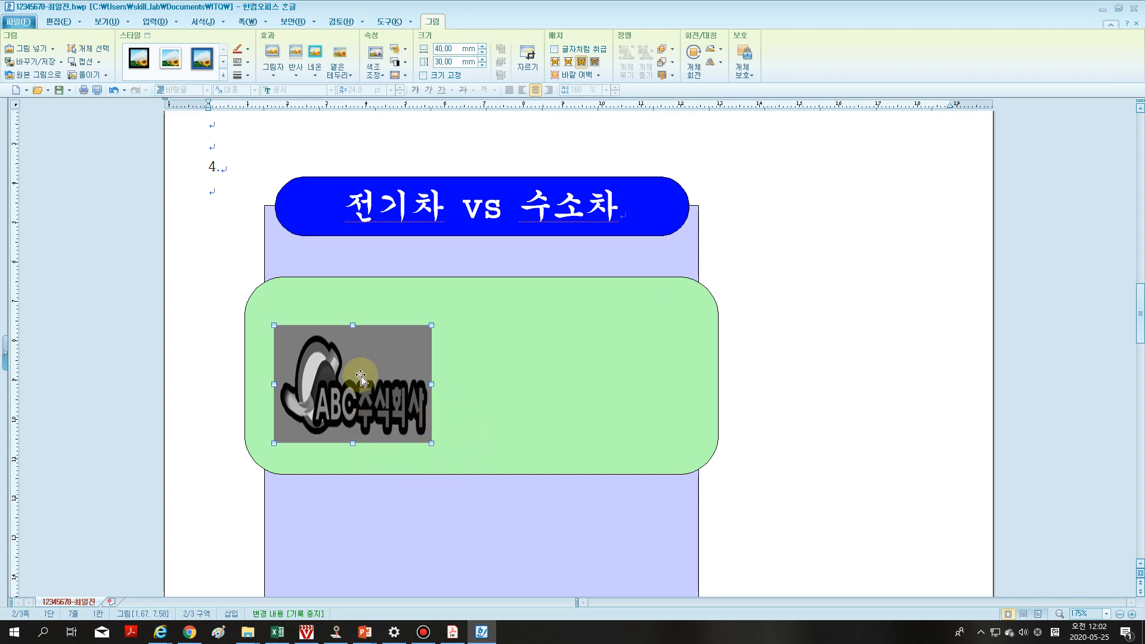
drag(361, 377, 362, 368)
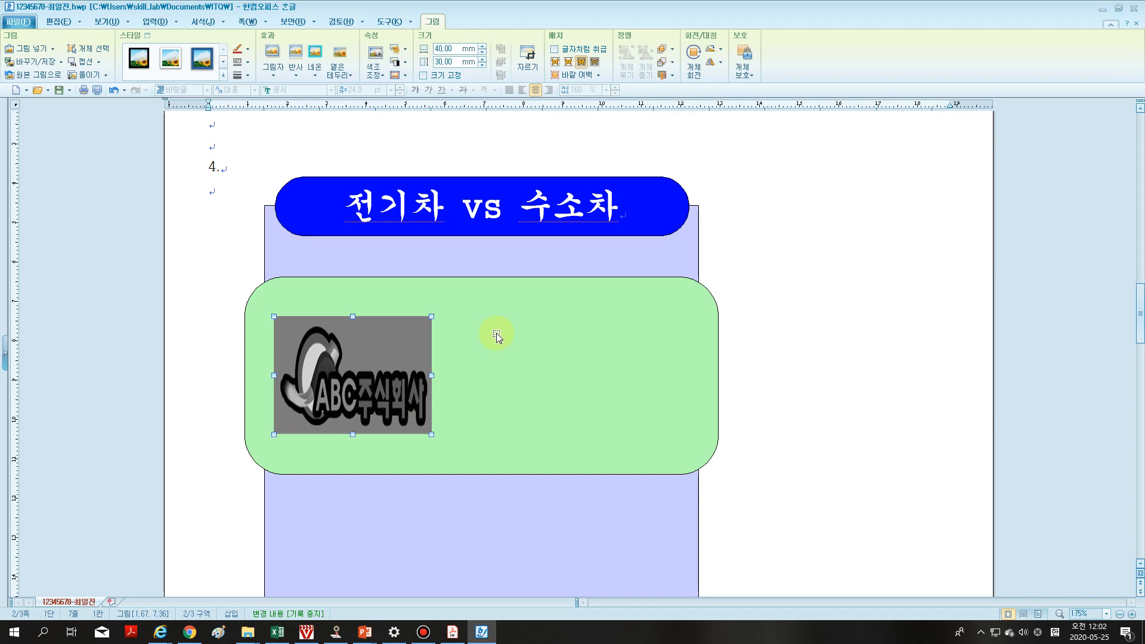
click(156, 24)
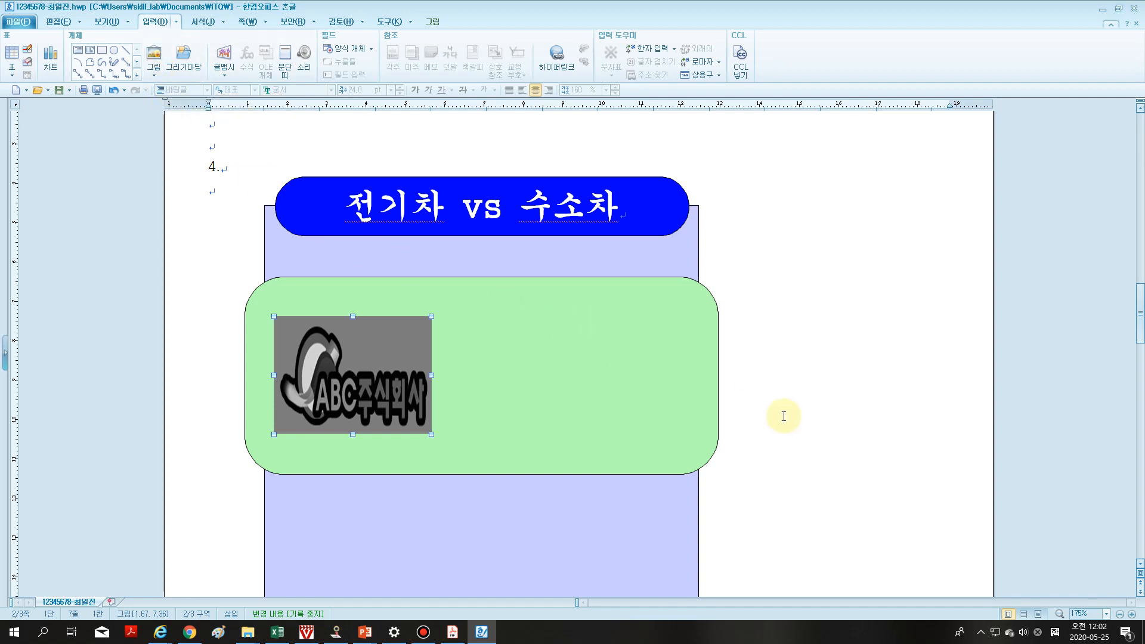
click(769, 386)
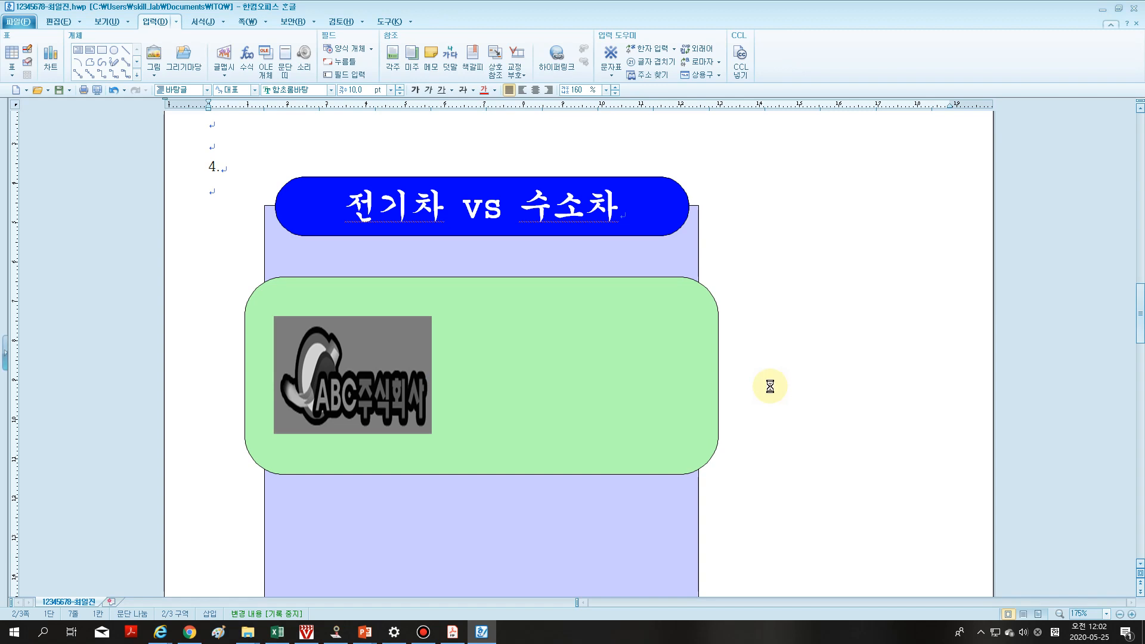
key(ctrl+n)
key(i)
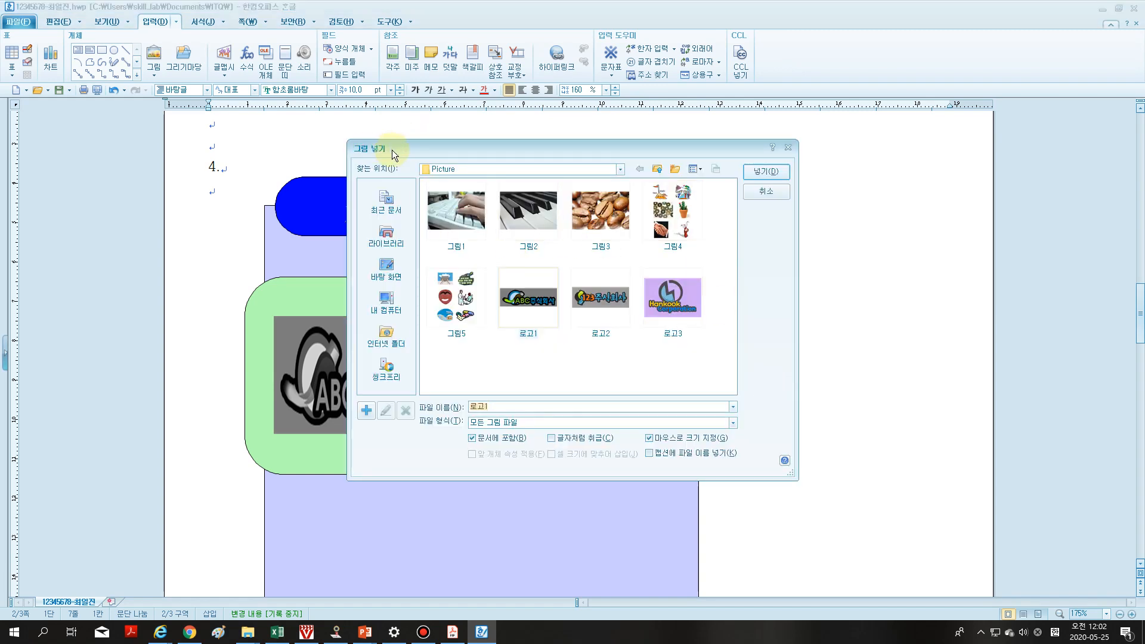
click(769, 192)
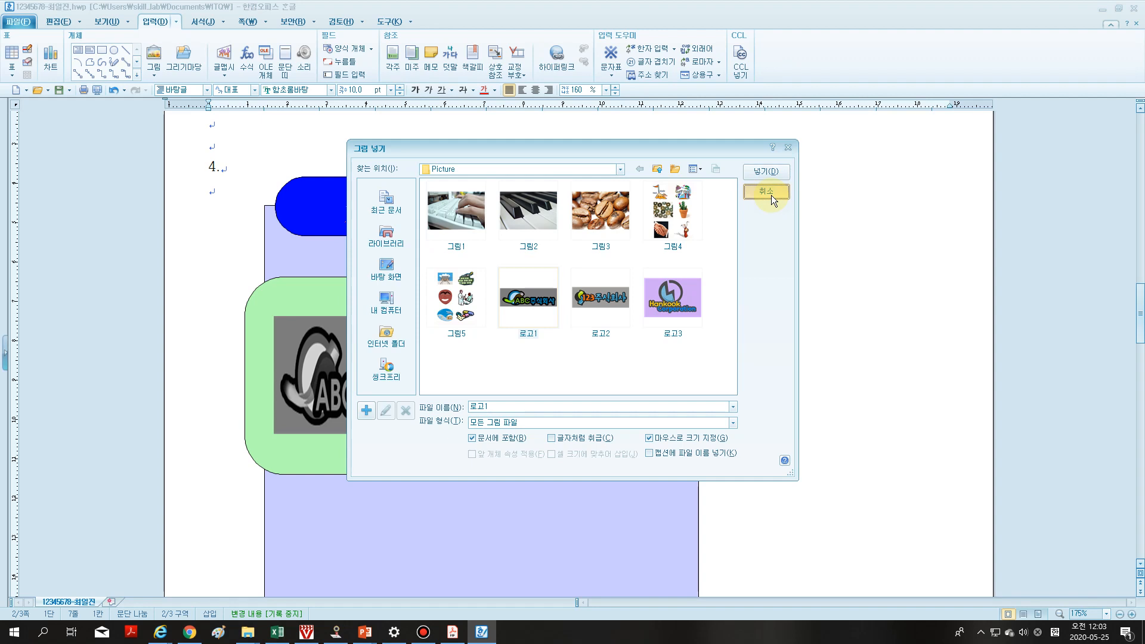
click(771, 195)
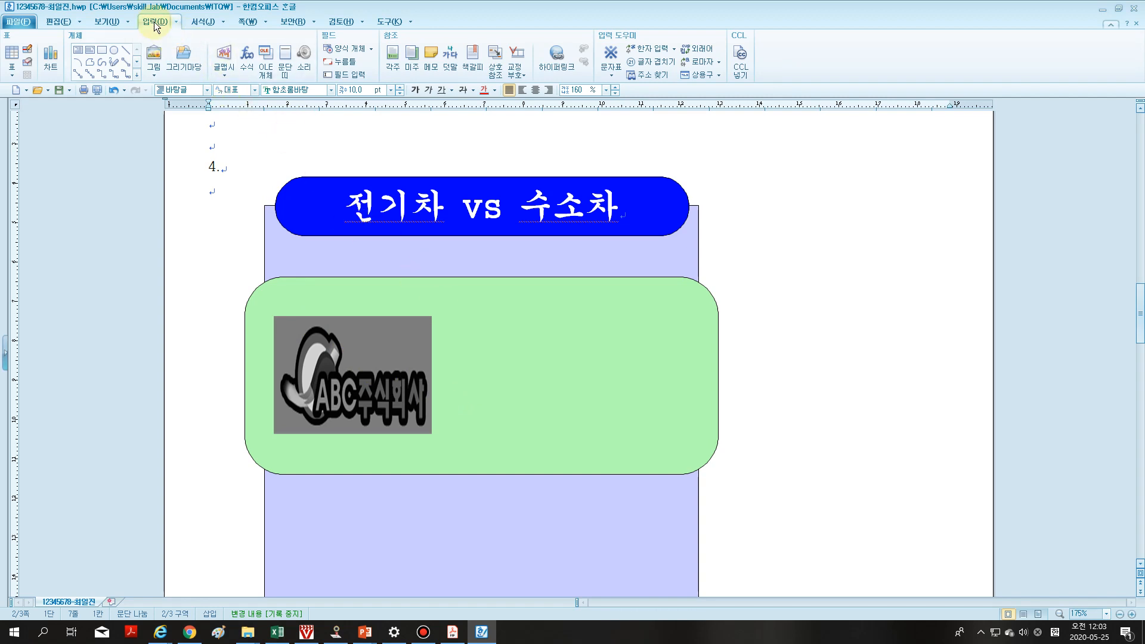
- Start a new 글맵시 word art object with the content 친환경자동차
click(220, 70)
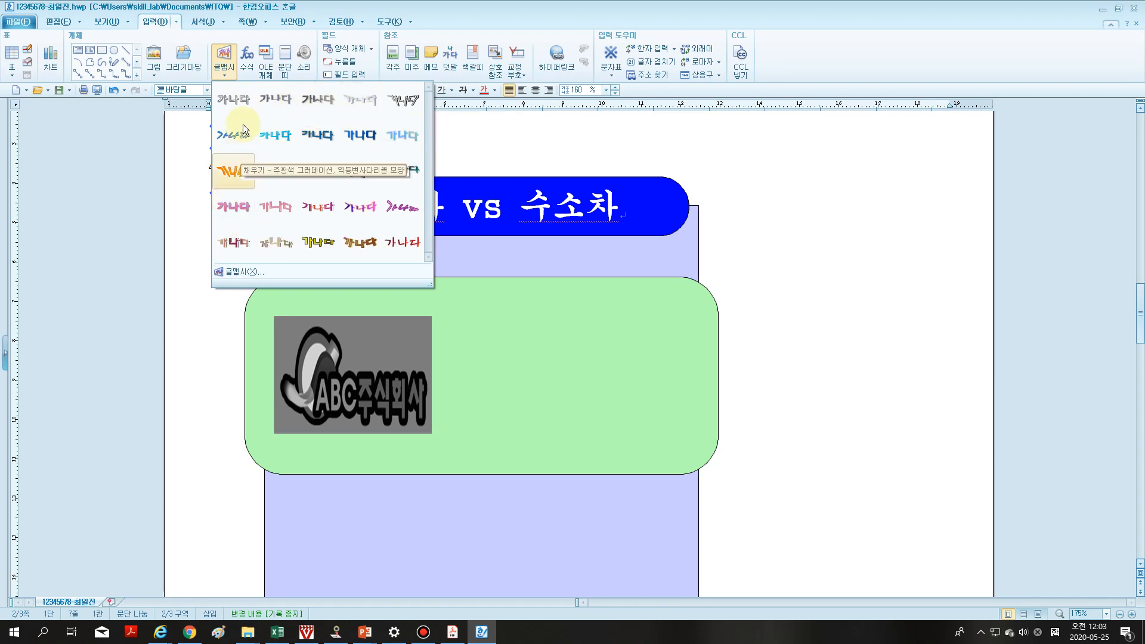
click(235, 271)
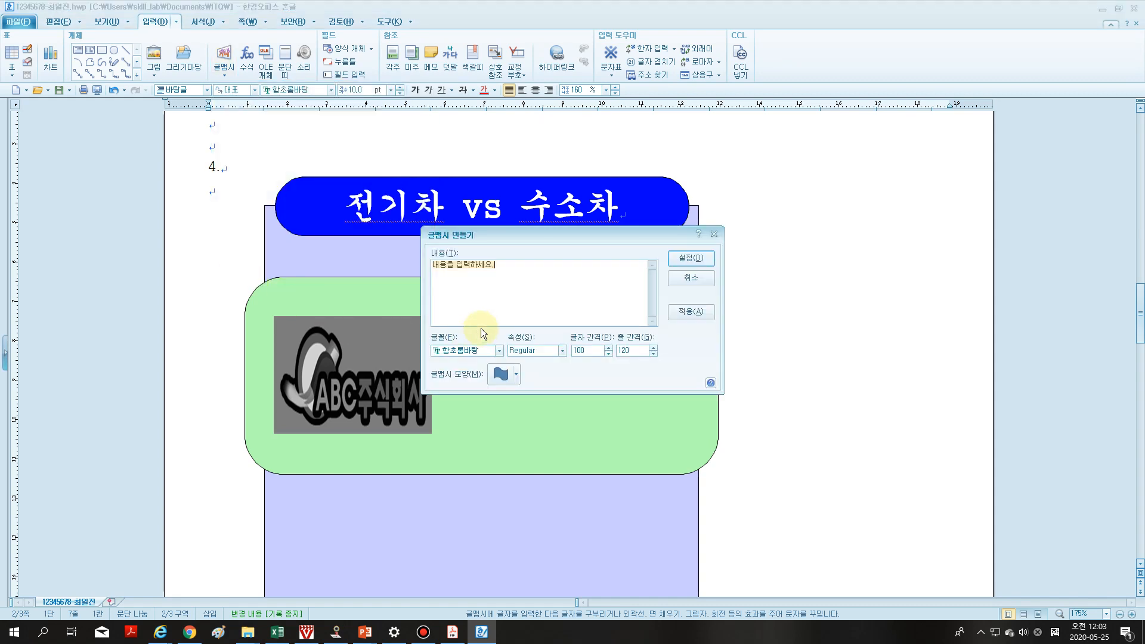
drag(526, 239, 560, 268)
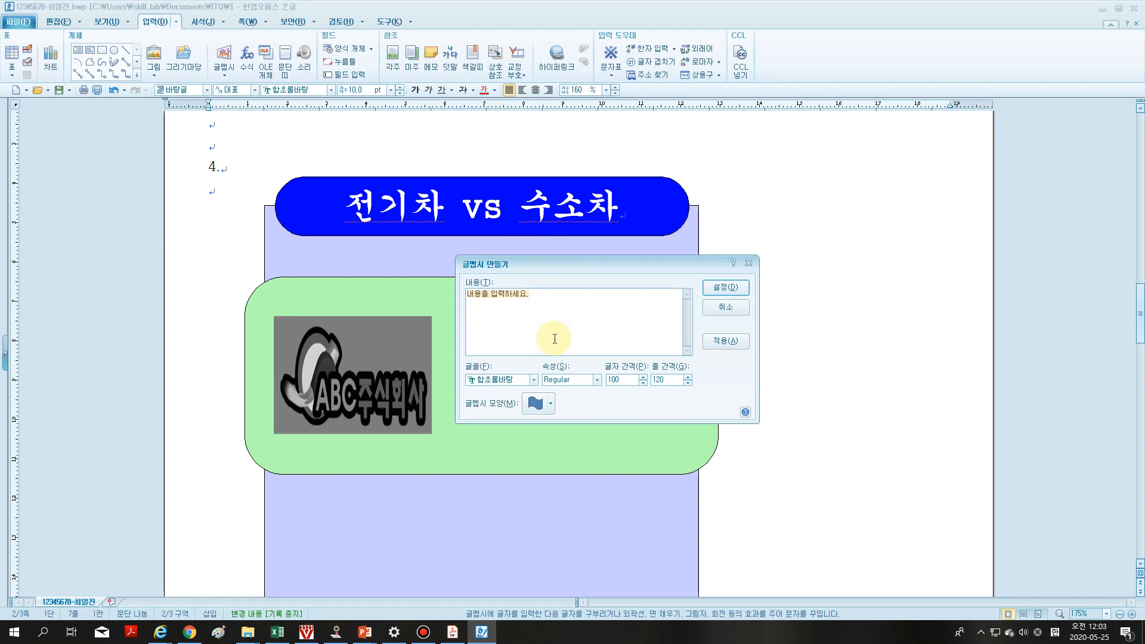
text(친환경)
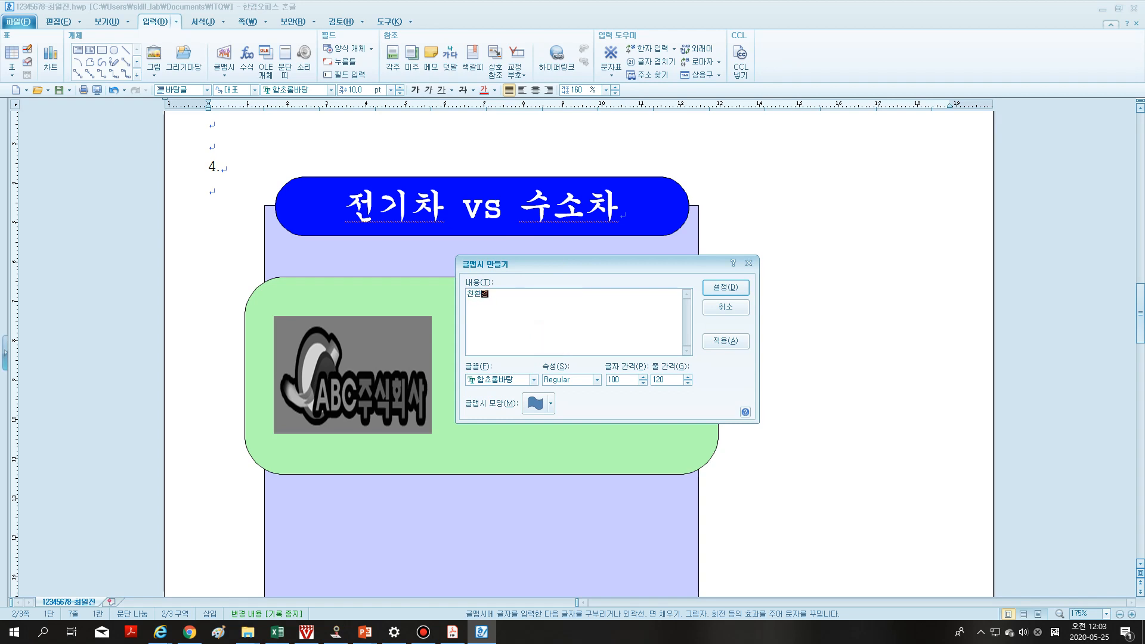
text(자동ㅊㅏ)
- Give the word art the bow-tie shape narrowed in the middle and the font 굴림, and insert it
click(550, 405)
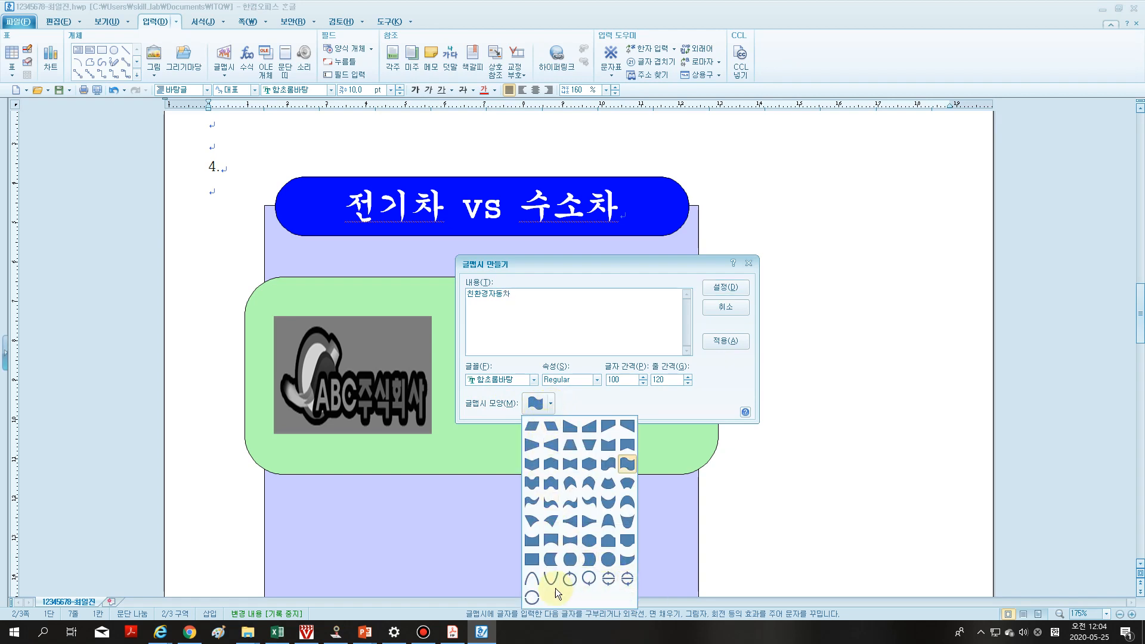
click(572, 465)
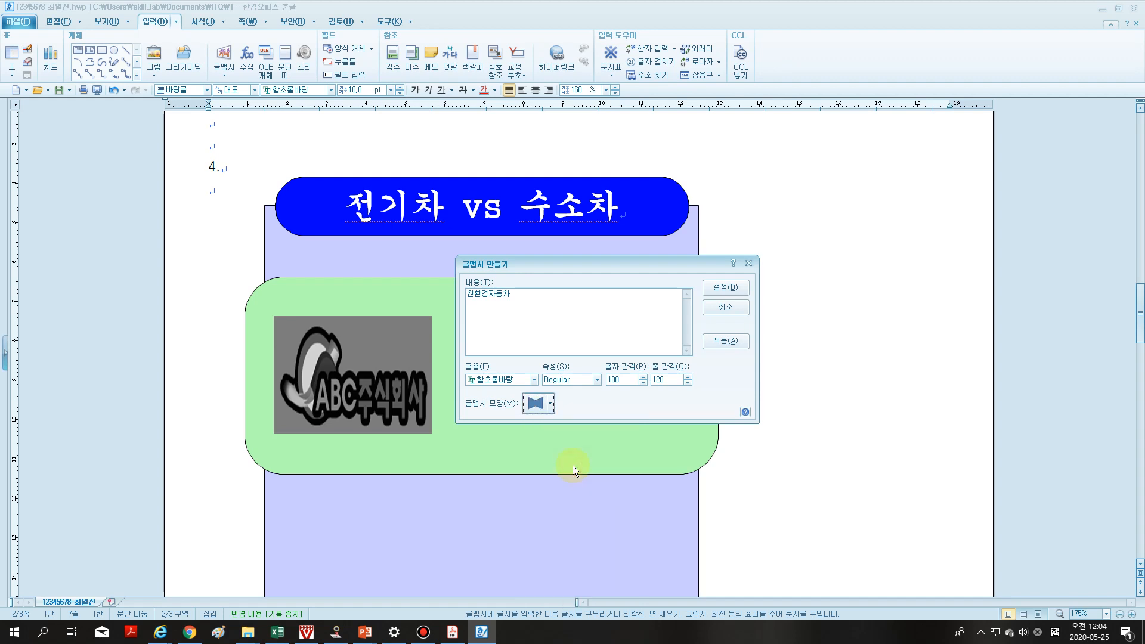
click(506, 379)
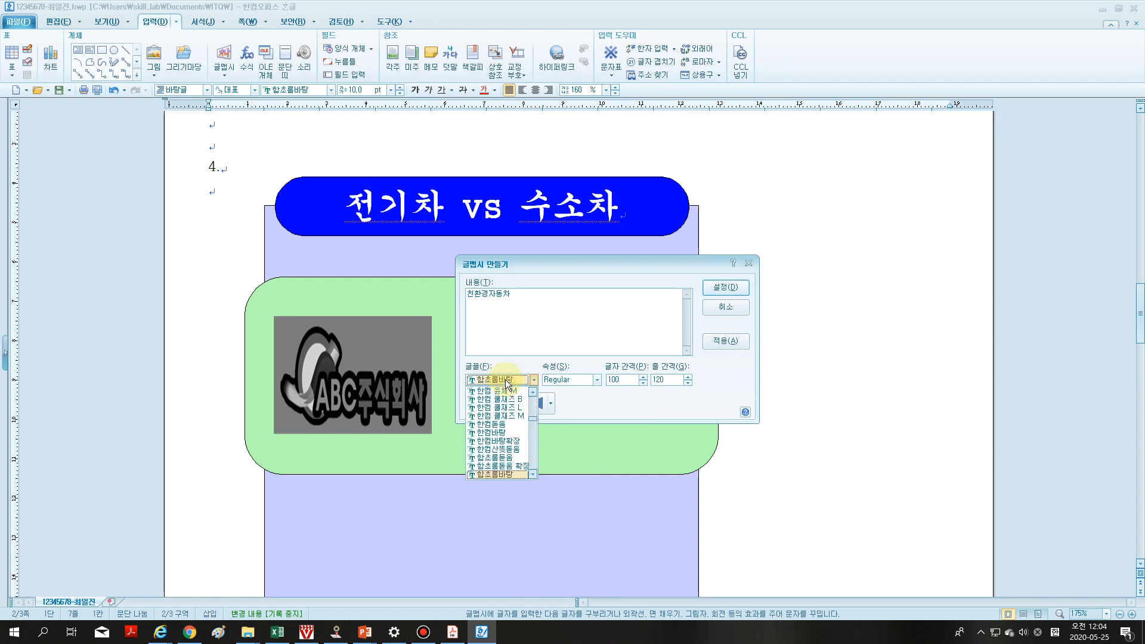
text(굴림)
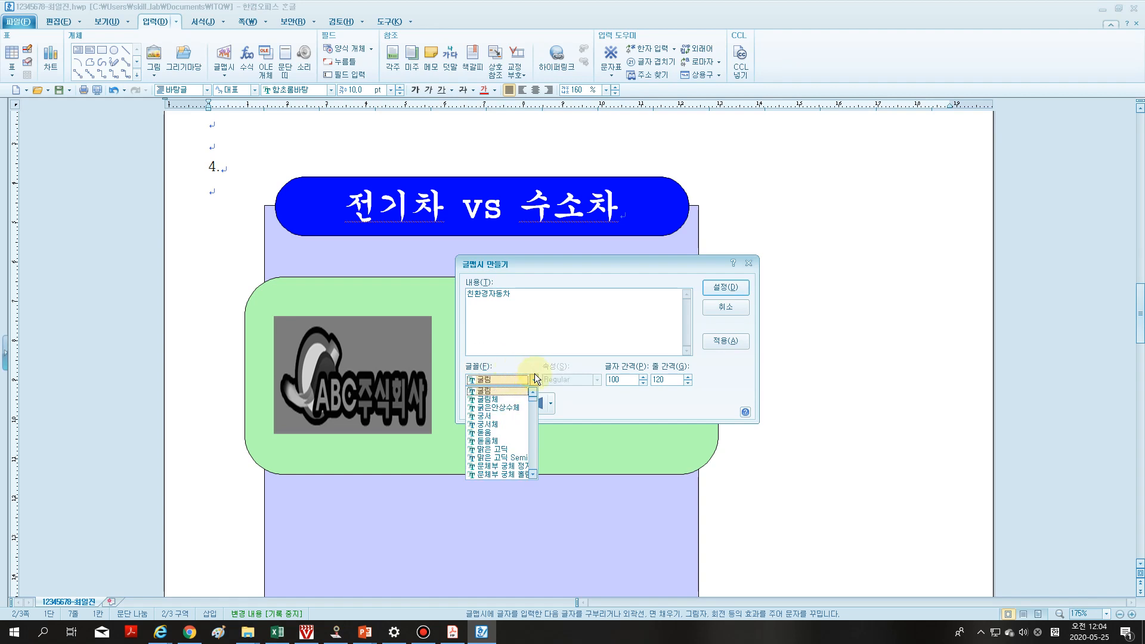
click(565, 362)
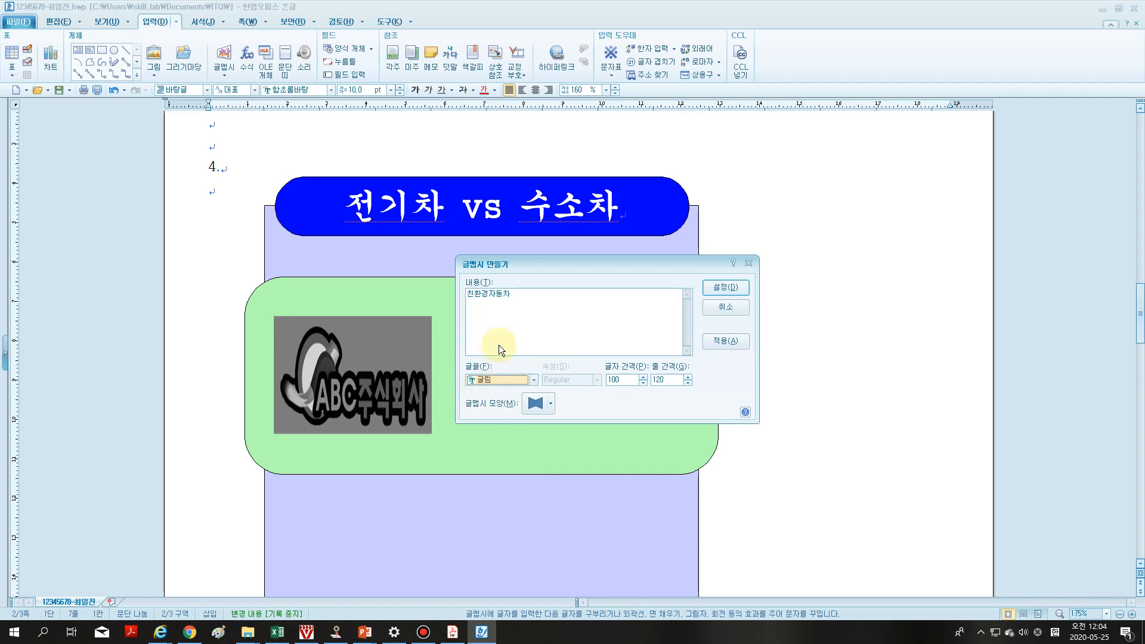
click(726, 288)
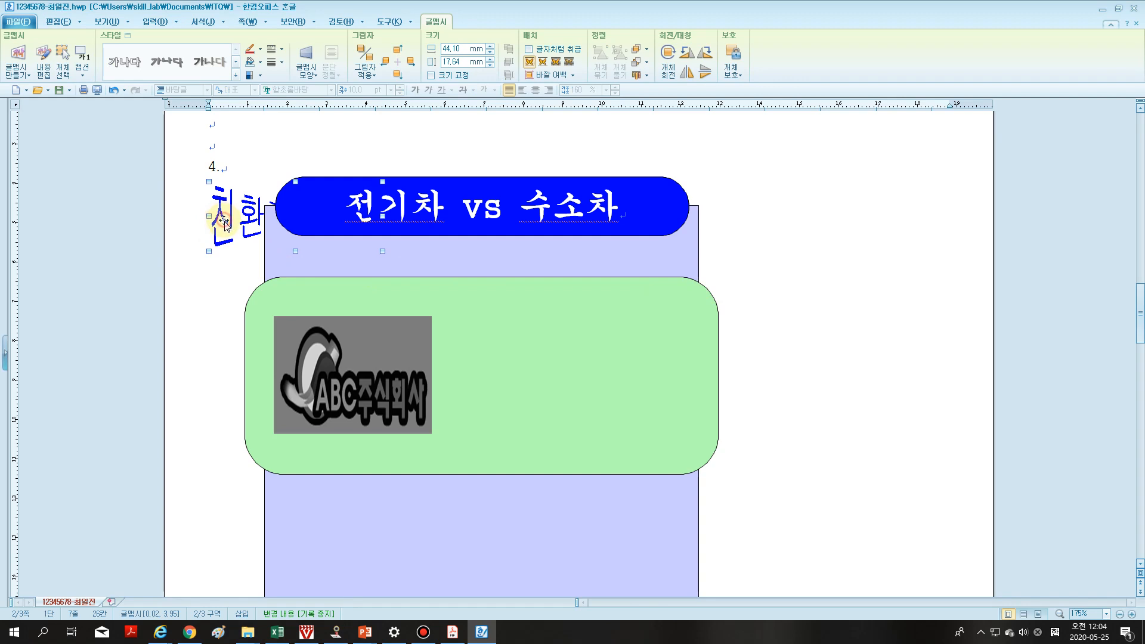
- Move the word art onto the green box's right edge and set its width to 60 mm and height to 30 mm
drag(389, 292, 750, 332)
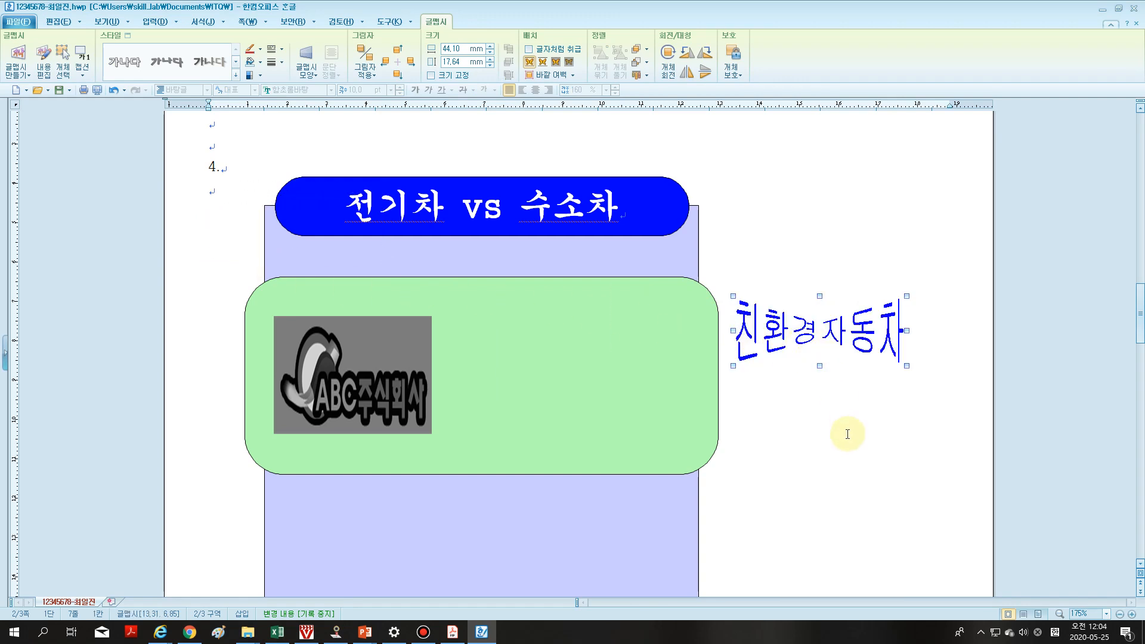
drag(787, 346, 656, 356)
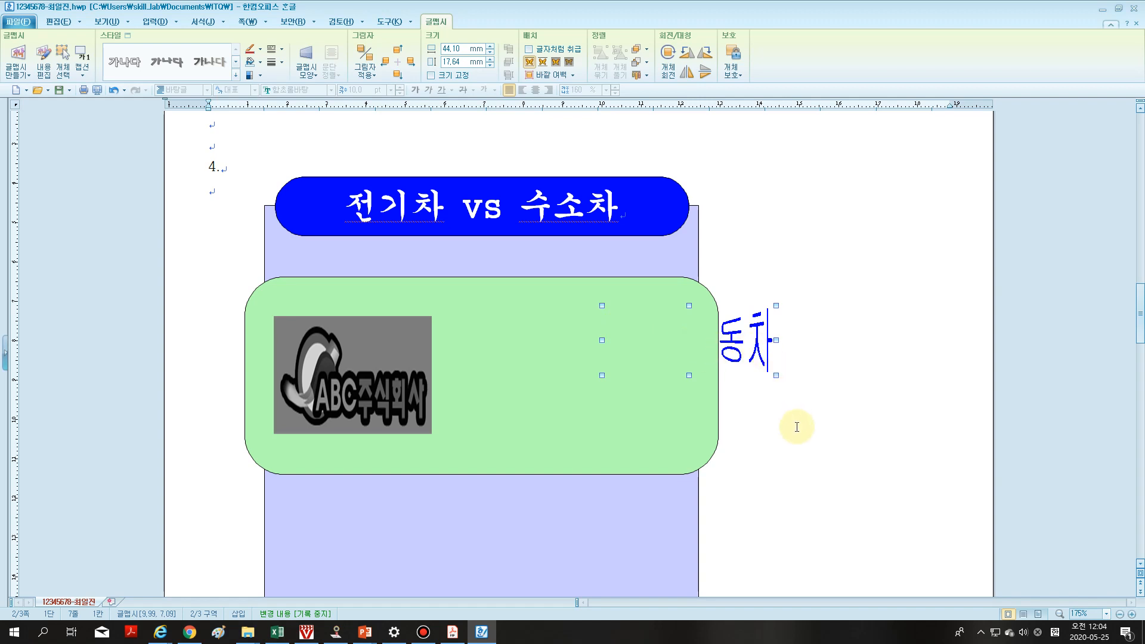
key(p)
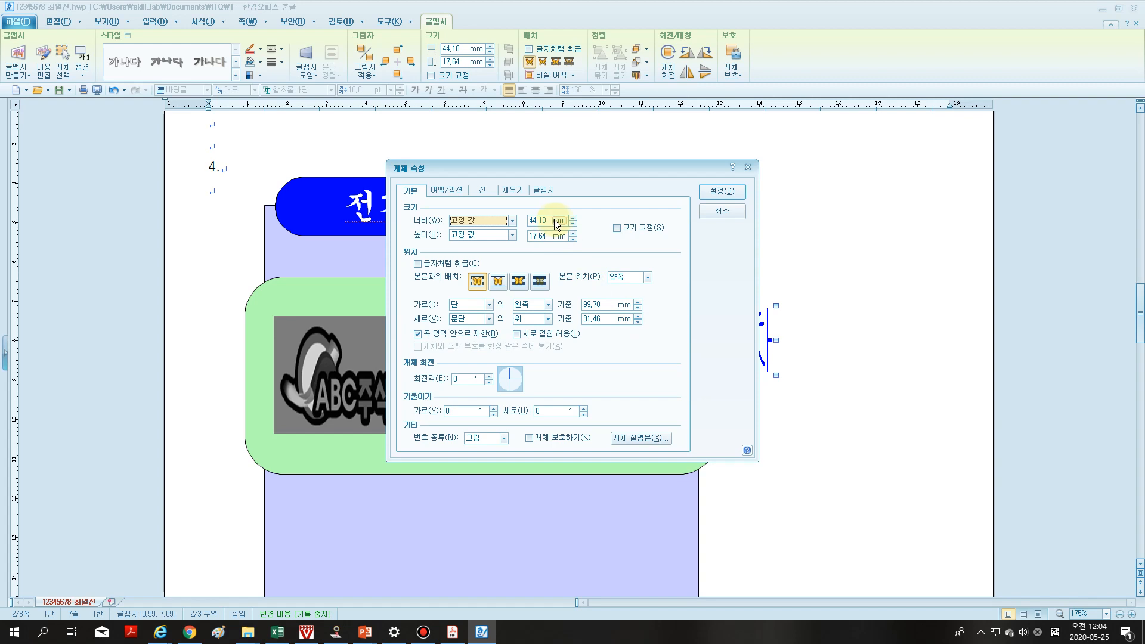
drag(550, 221, 493, 220)
text(60)
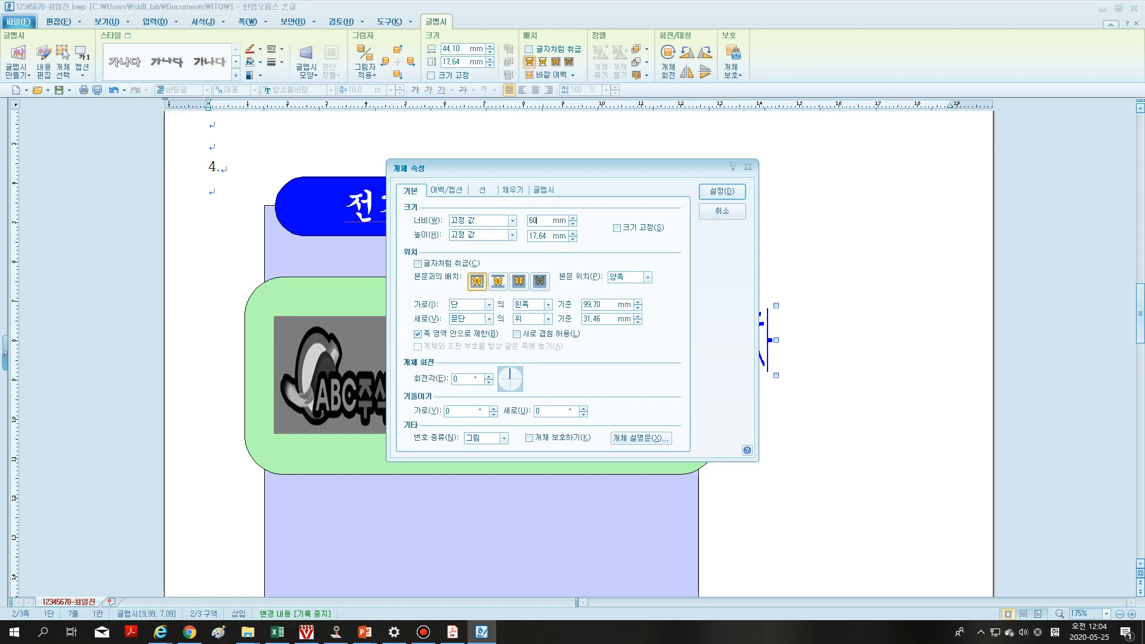
click(530, 236)
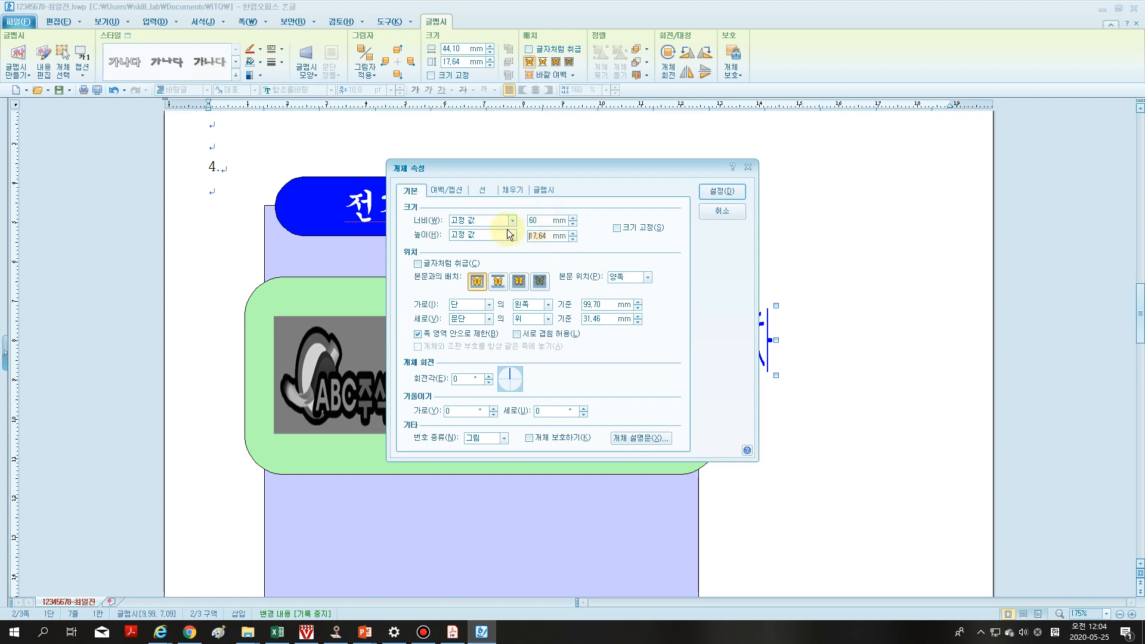
text(30)
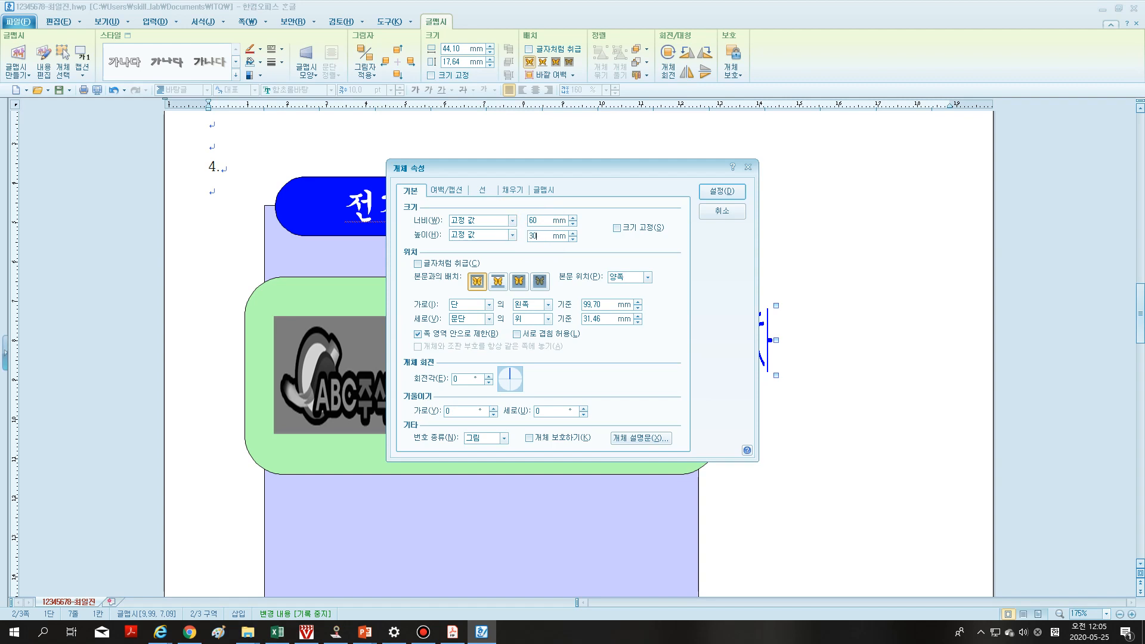
- Place the word art in front of the text and move it beside the logo inside the green box
click(519, 285)
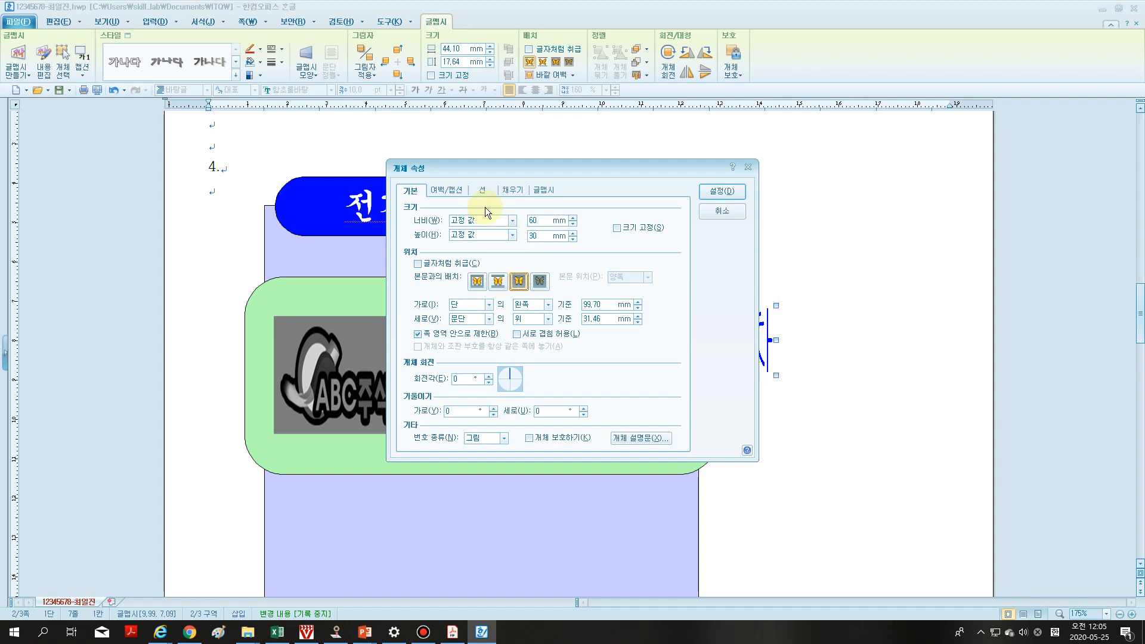
click(718, 192)
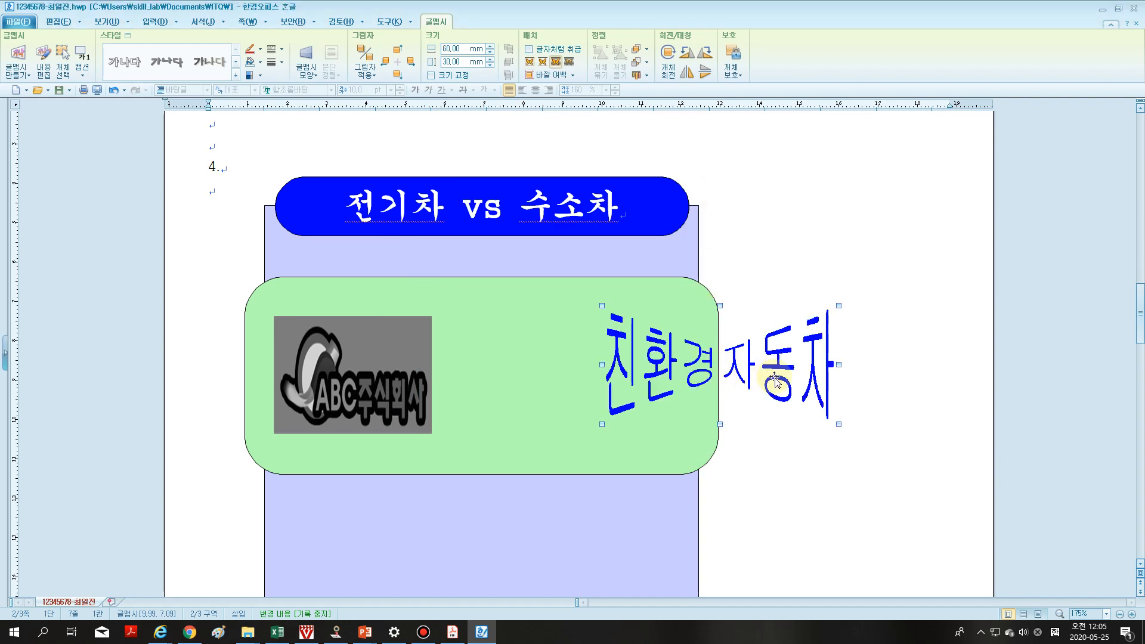
drag(774, 382, 614, 393)
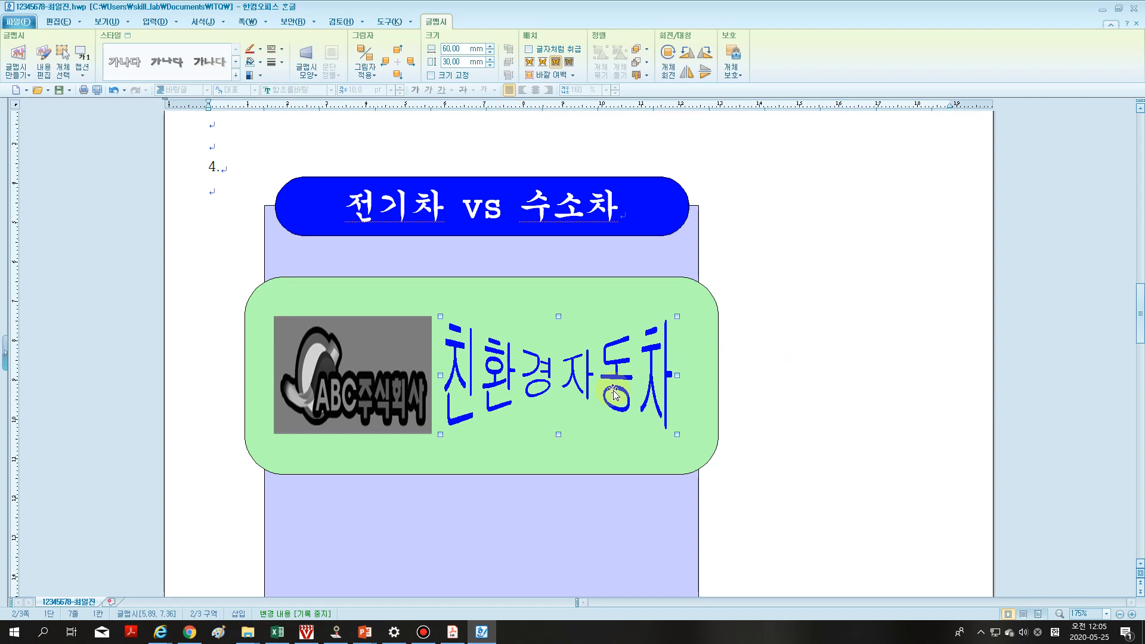
- Change the 친환경자동차 word art's fill colour to red
double_click(613, 390)
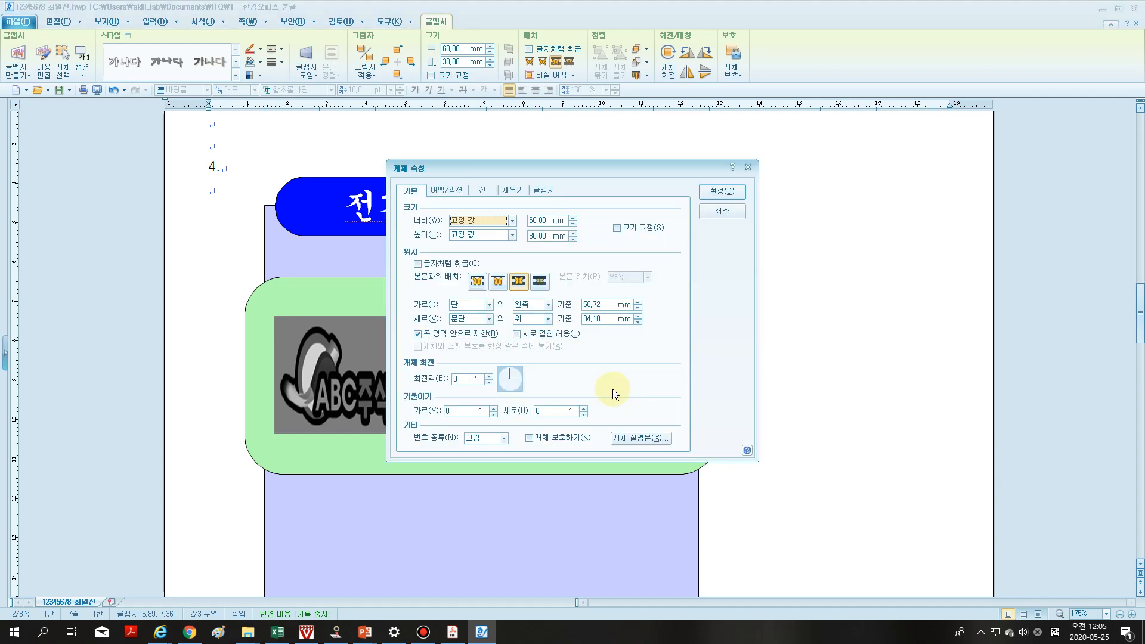
drag(600, 165, 703, 222)
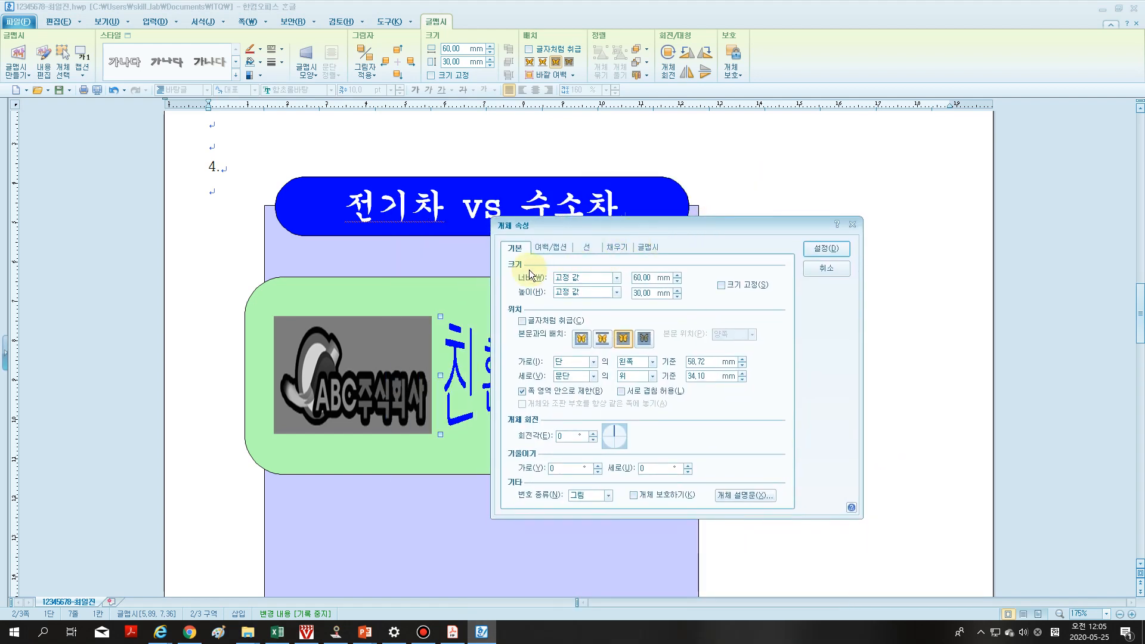
click(620, 248)
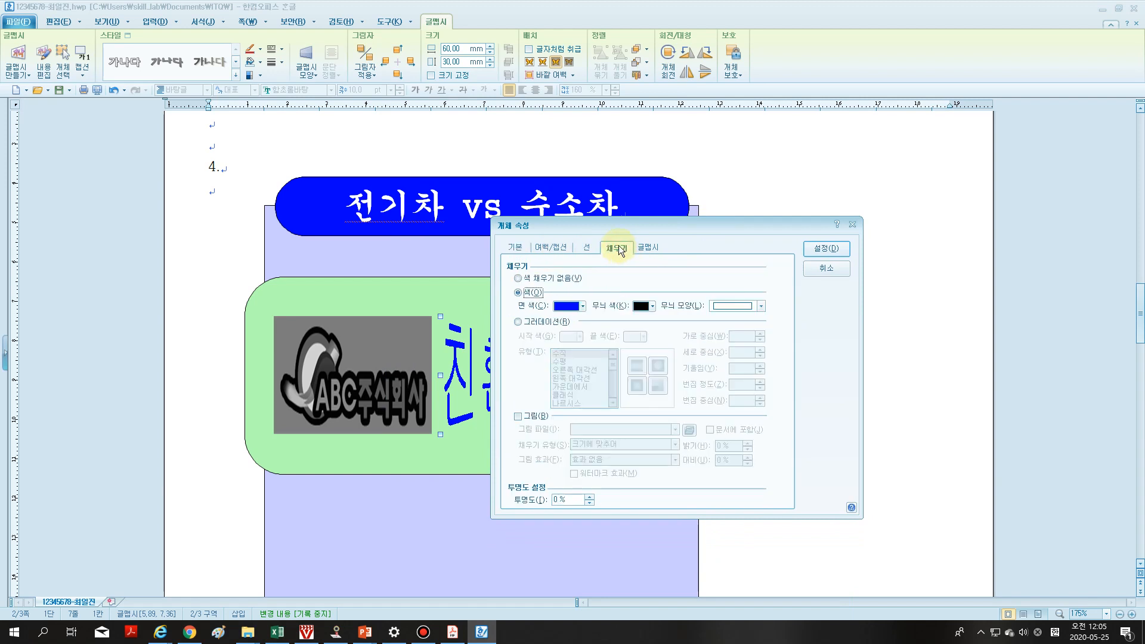
drag(625, 225, 679, 222)
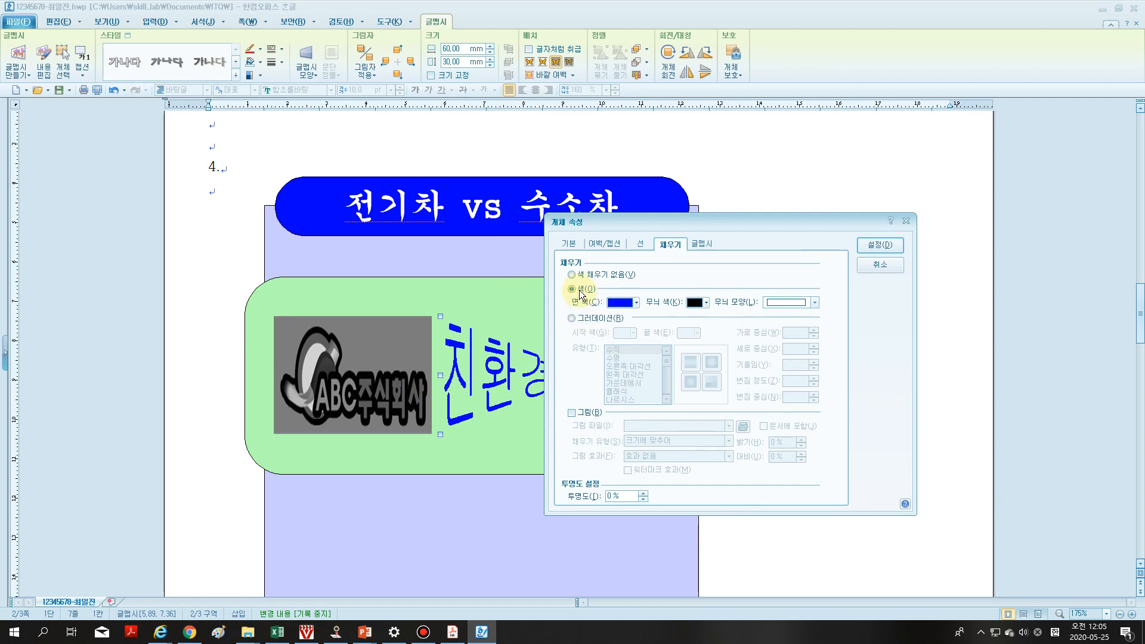
click(635, 305)
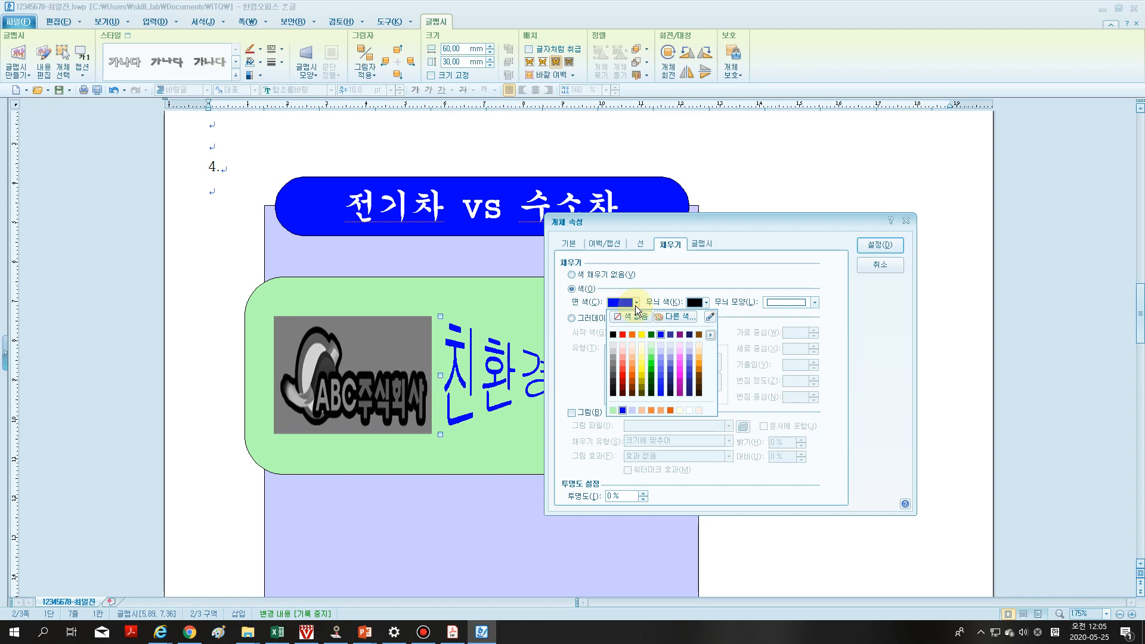
click(623, 335)
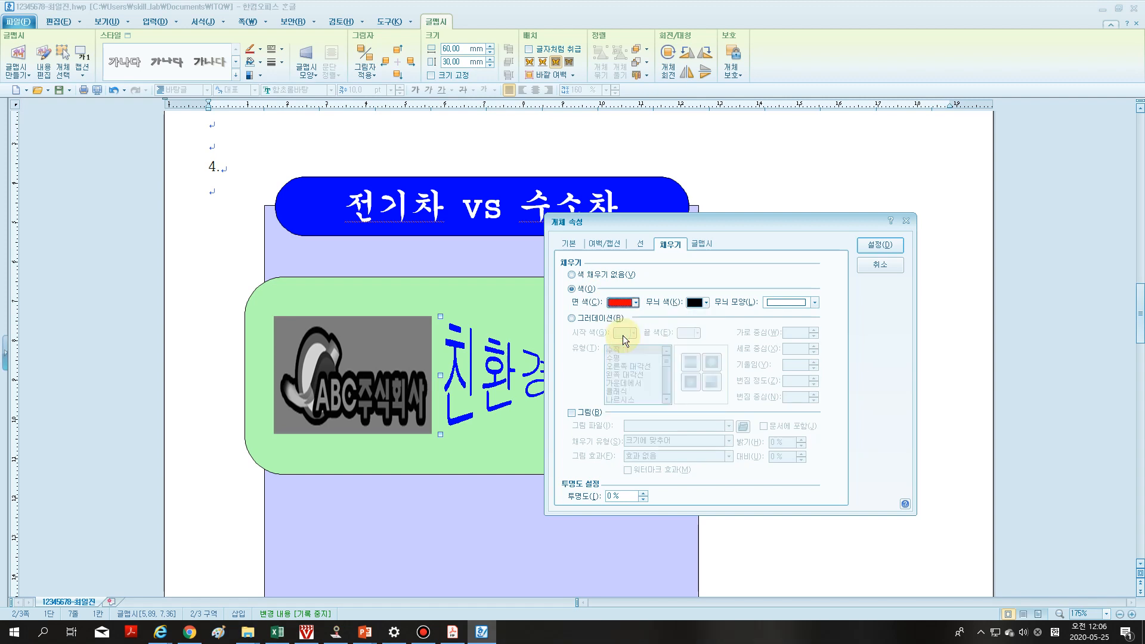
click(893, 244)
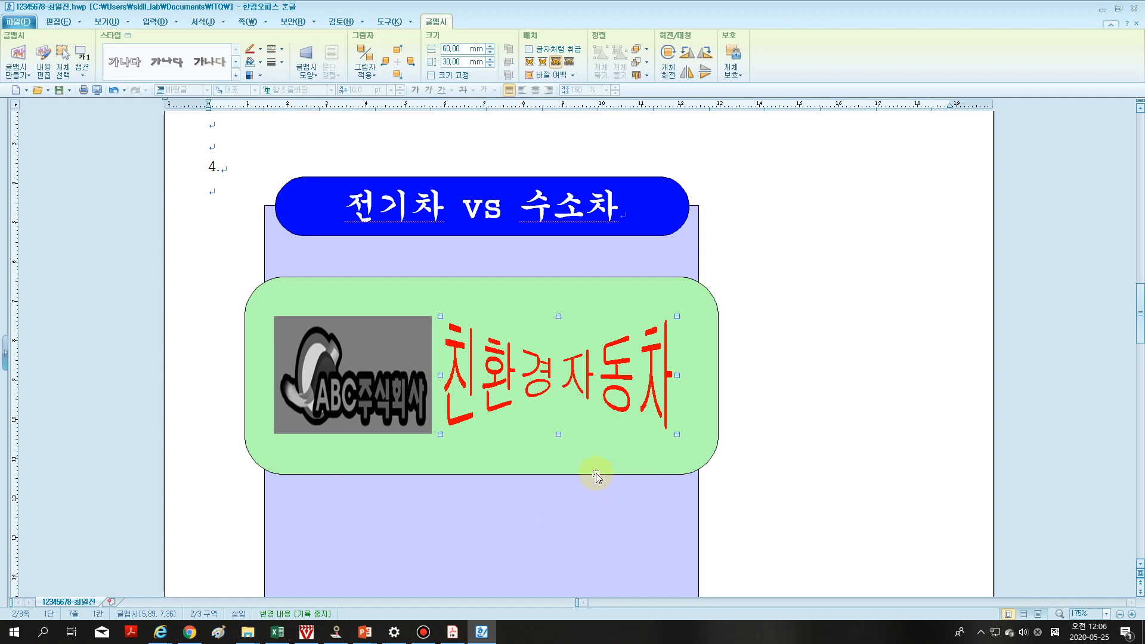
- Switch to the exam PDF in Acrobat Reader and highlight the number rectangles' white fill, 돋움 20pt font and 15mm×15mm size specifications
scroll(468, 462, down, 5)
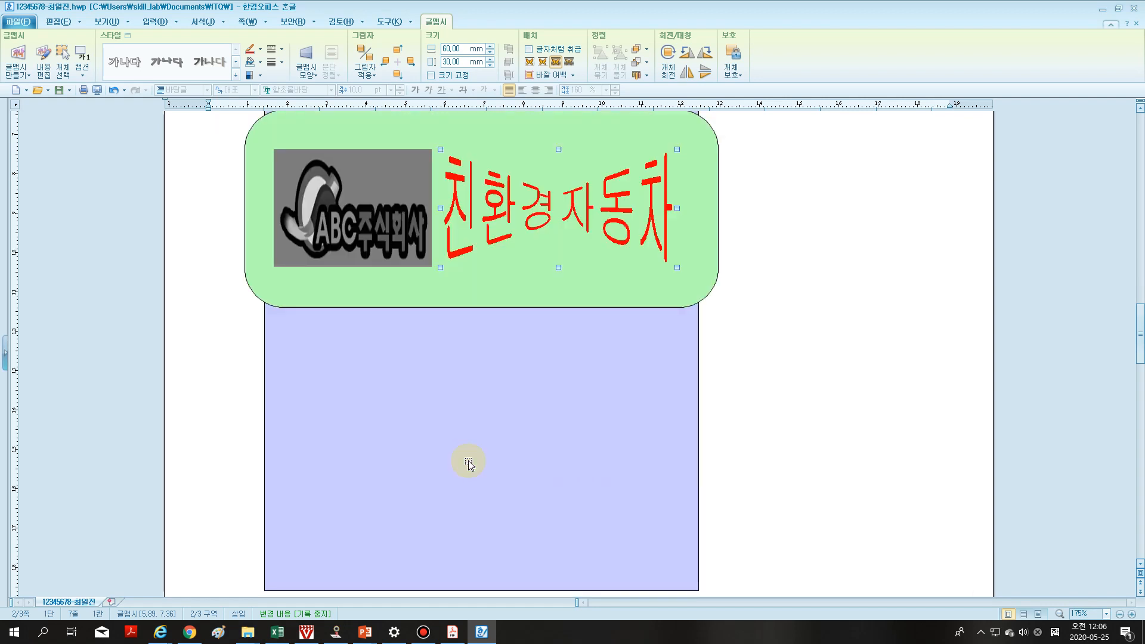
scroll(479, 456, up, 5)
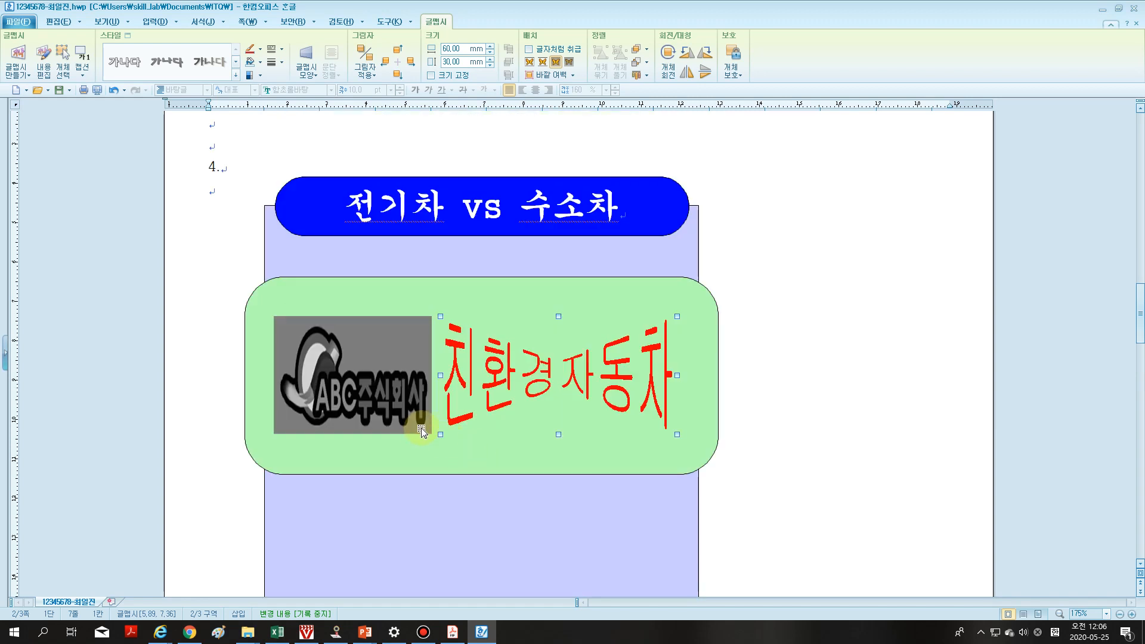
scroll(480, 435, down, 3)
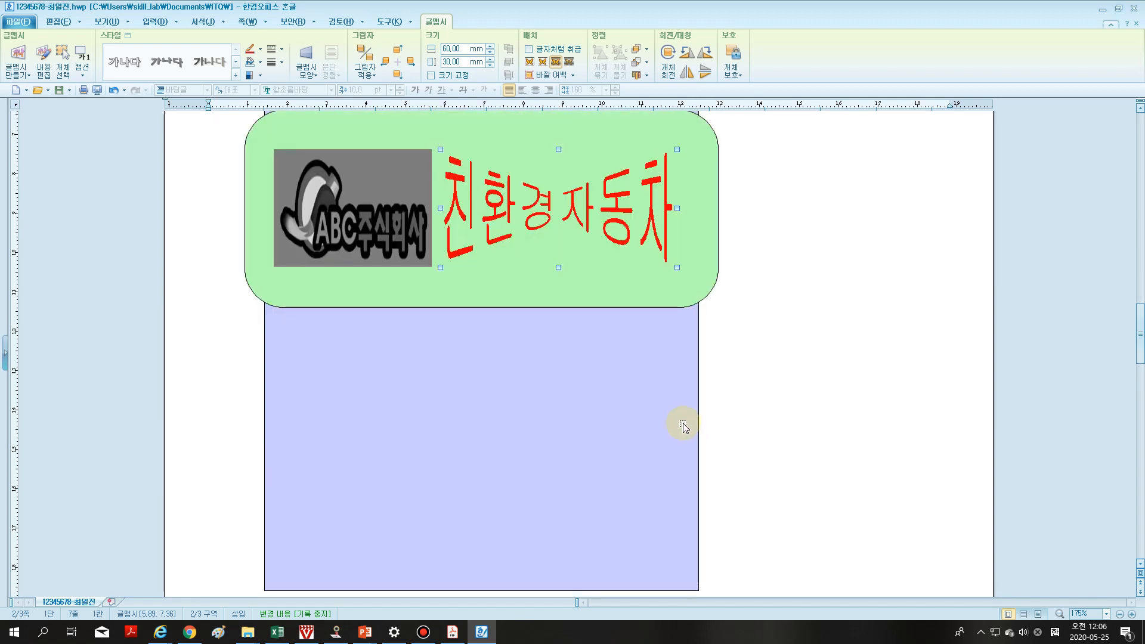
scroll(658, 418, down, 3)
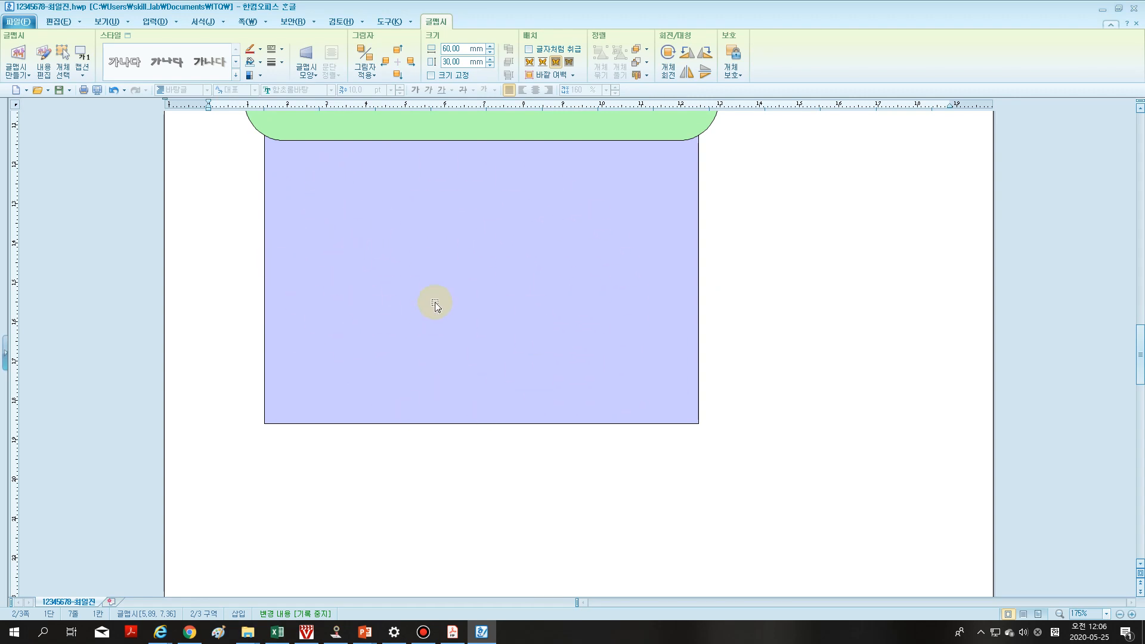
click(454, 635)
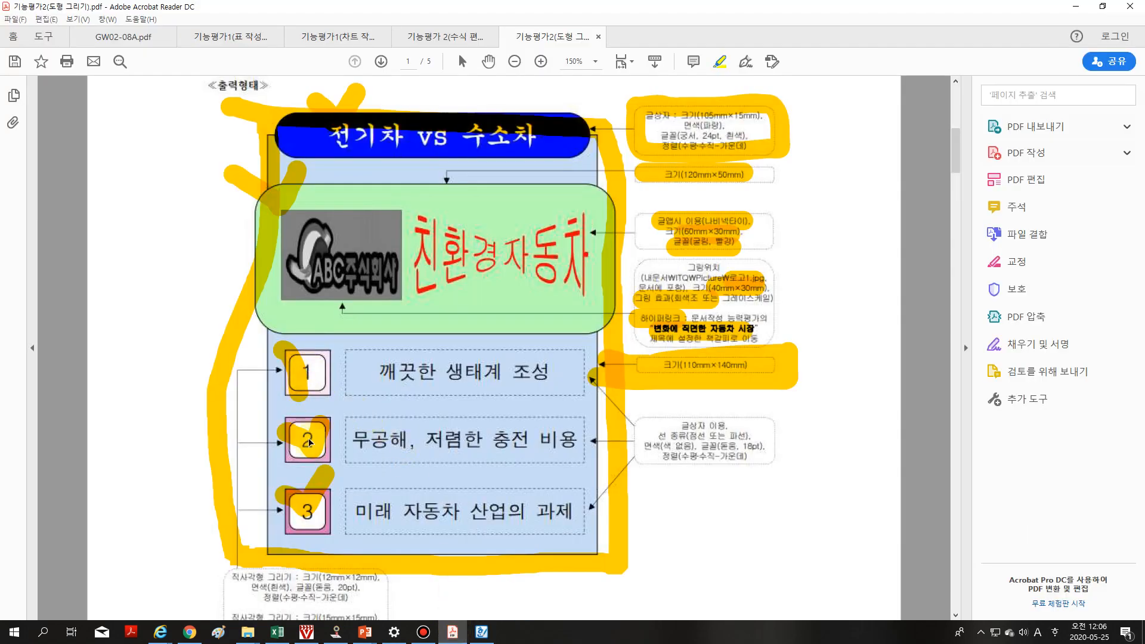
scroll(322, 446, down, 1)
scroll(322, 446, down, 1)
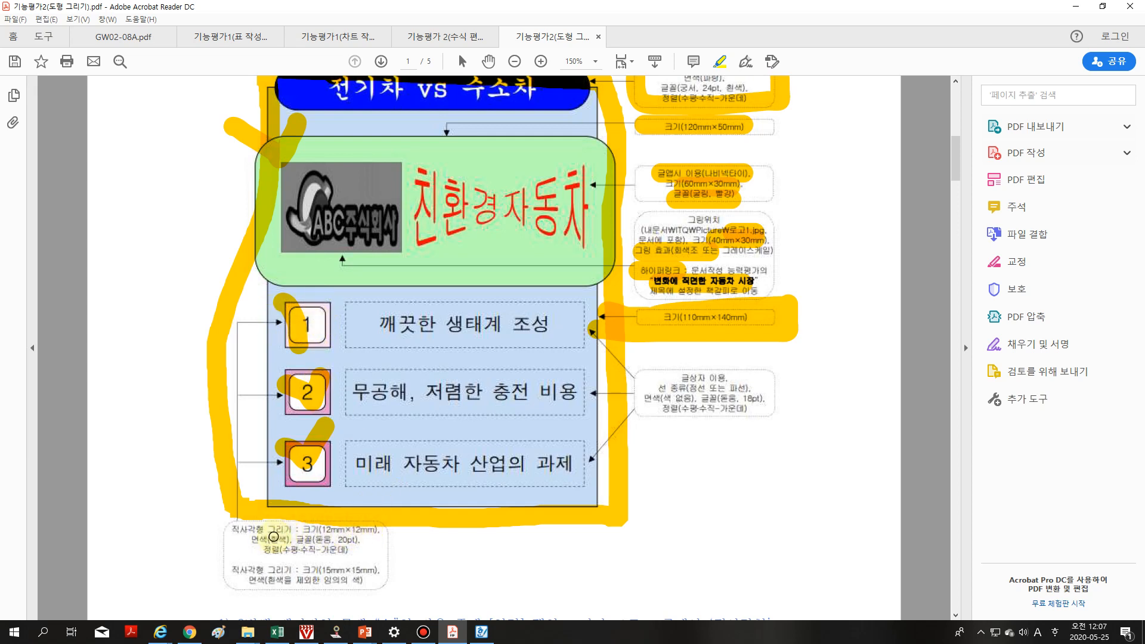
drag(244, 540, 309, 541)
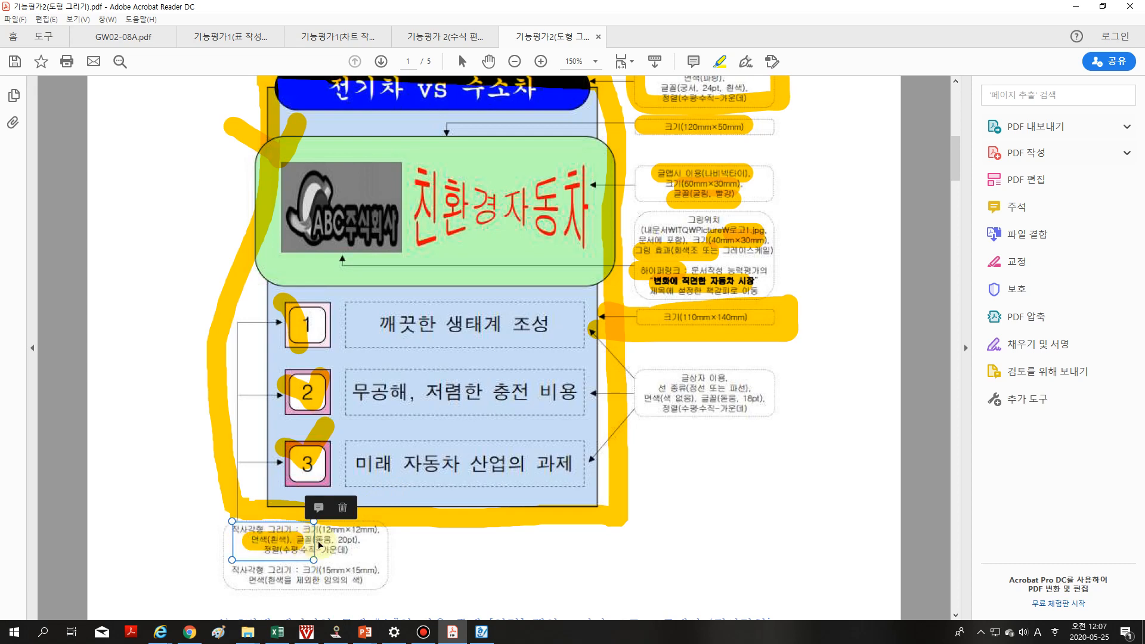
drag(310, 544, 357, 544)
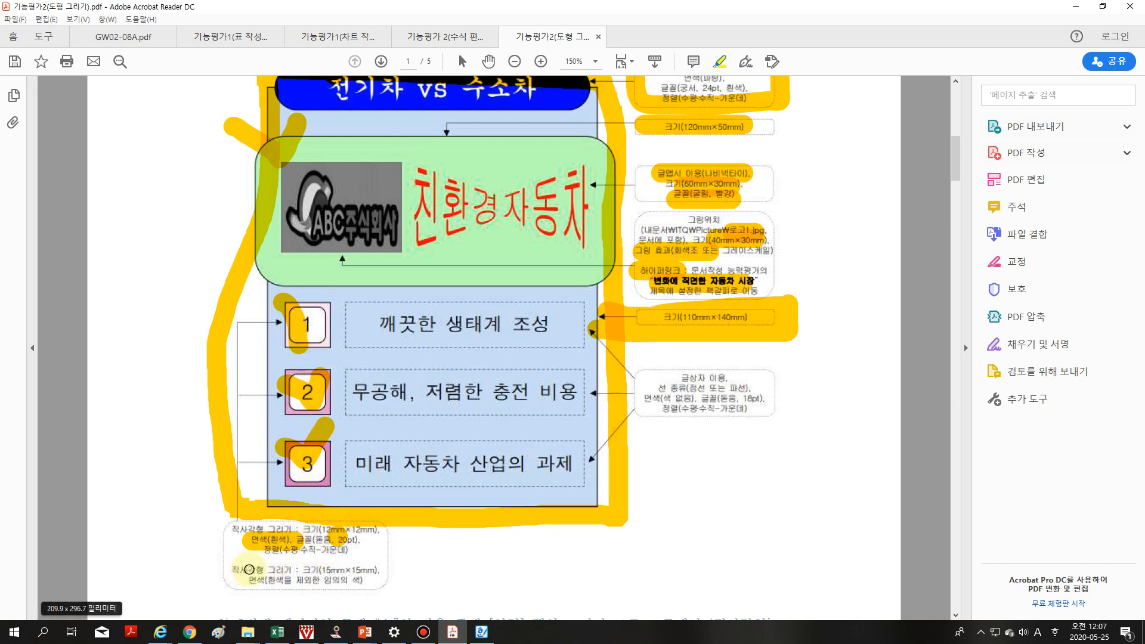
drag(297, 570, 361, 572)
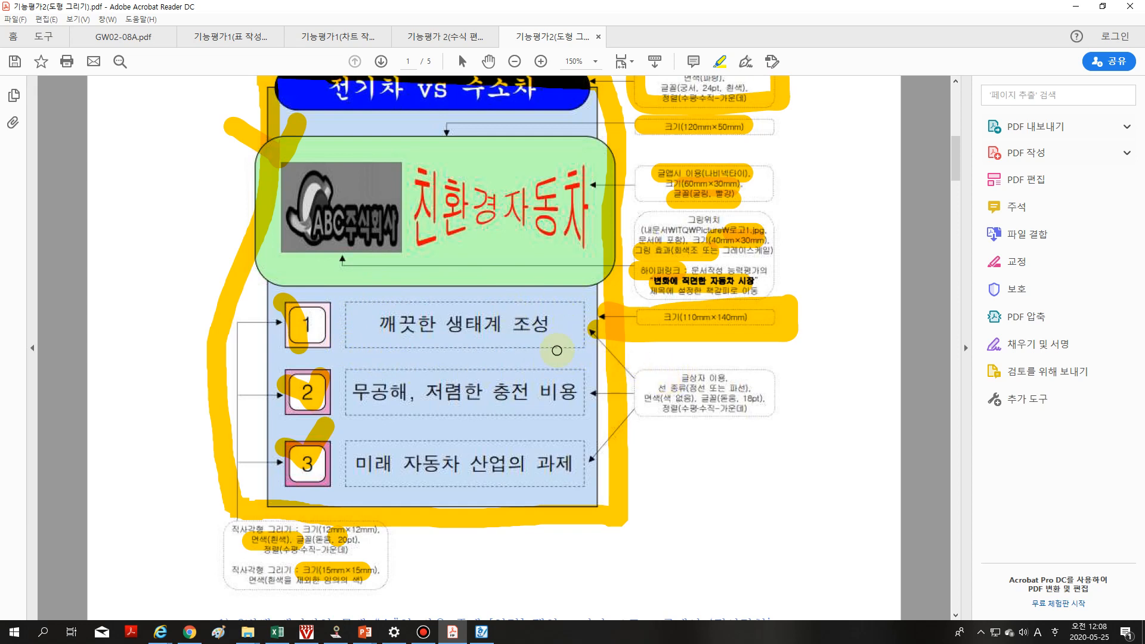
- Highlight the text box specifications: 글상자 이용, dotted or dashed line, no fill, 돋움 18pt and centred horizontal and vertical alignment
drag(680, 378, 719, 377)
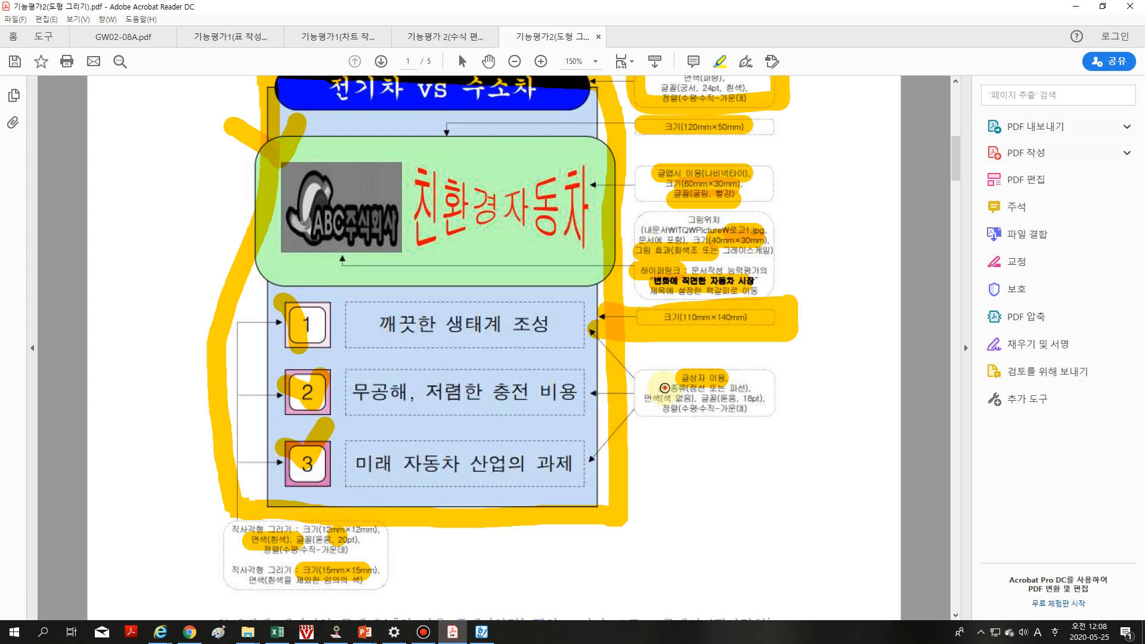
drag(655, 387, 727, 393)
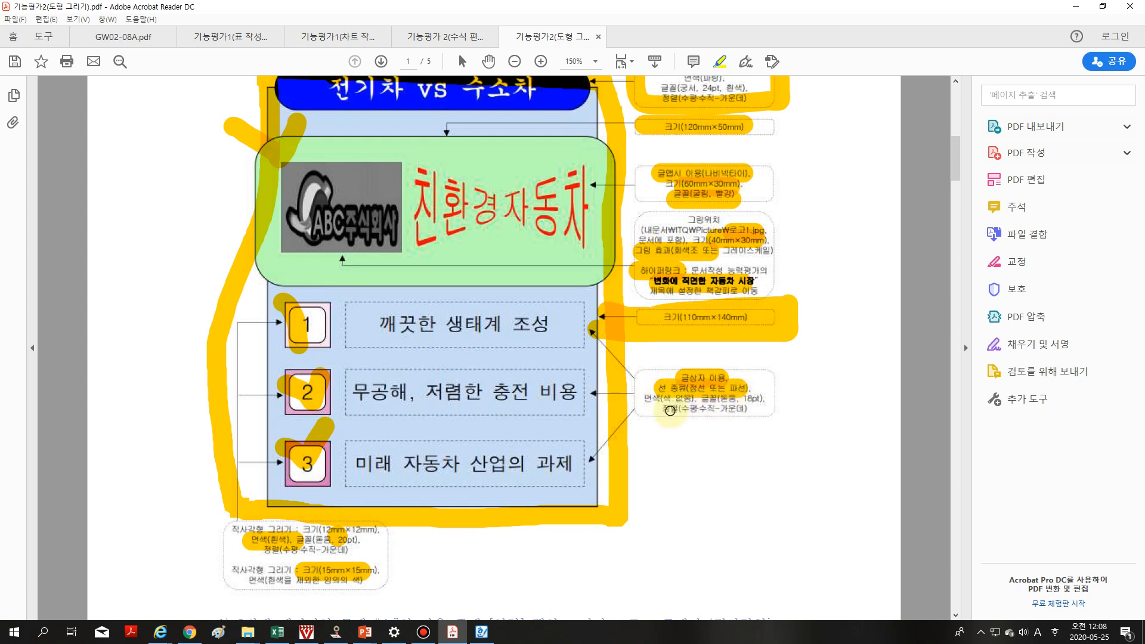
drag(640, 398, 680, 398)
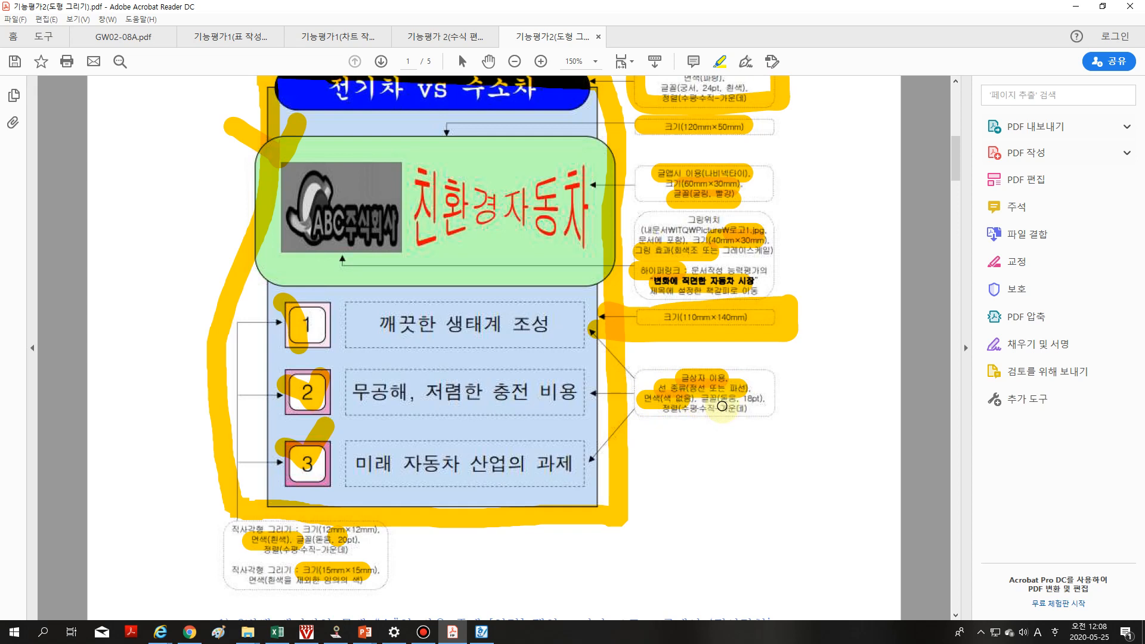
drag(710, 399, 756, 400)
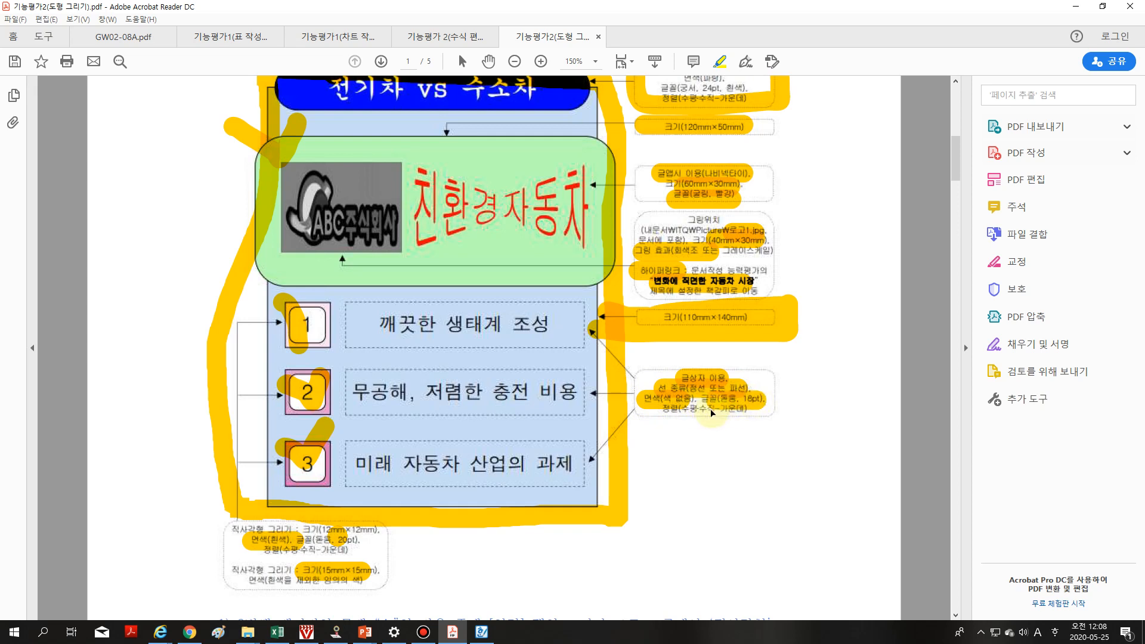
drag(671, 411, 757, 410)
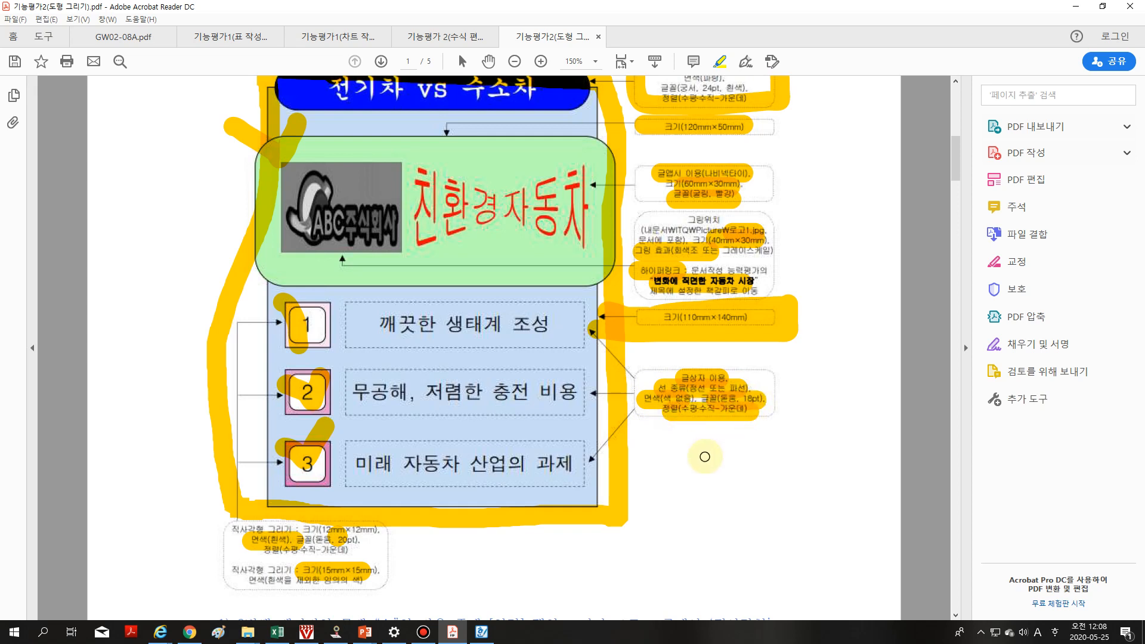
- Switch back to the Hangul document and draw a rectangle about 16 mm by 15 mm on the lavender background below the green box
click(481, 635)
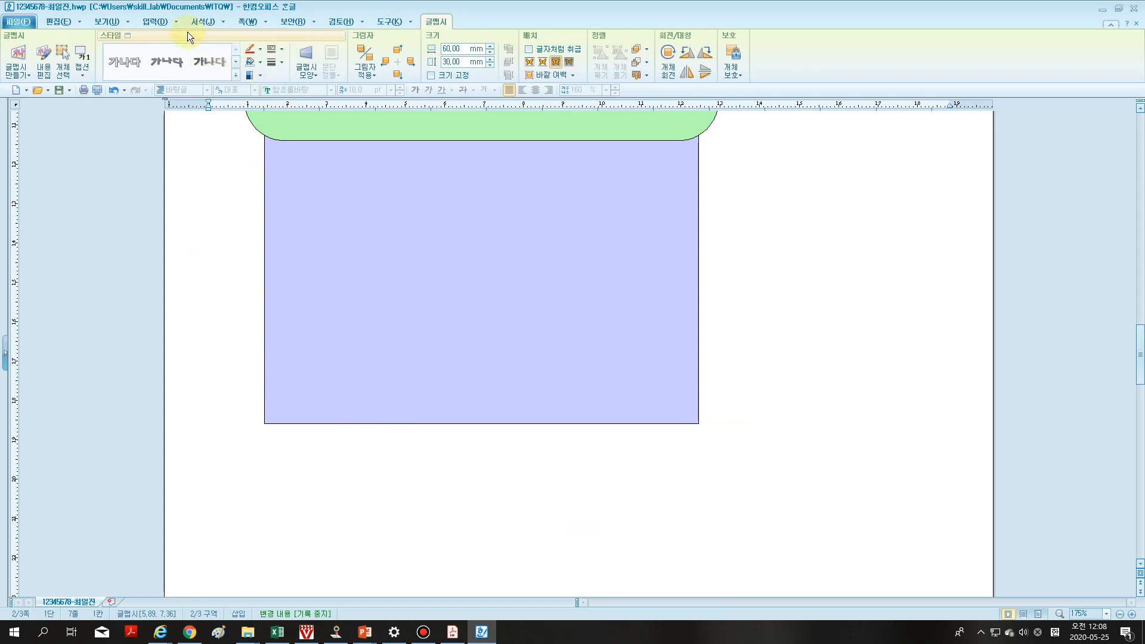
click(156, 22)
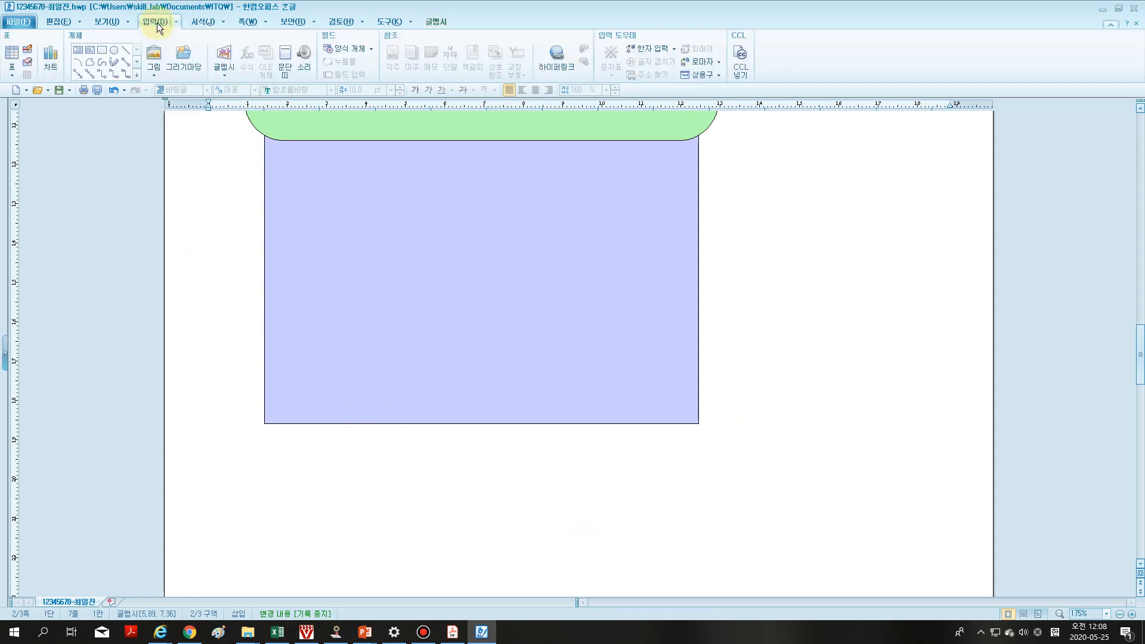
click(102, 50)
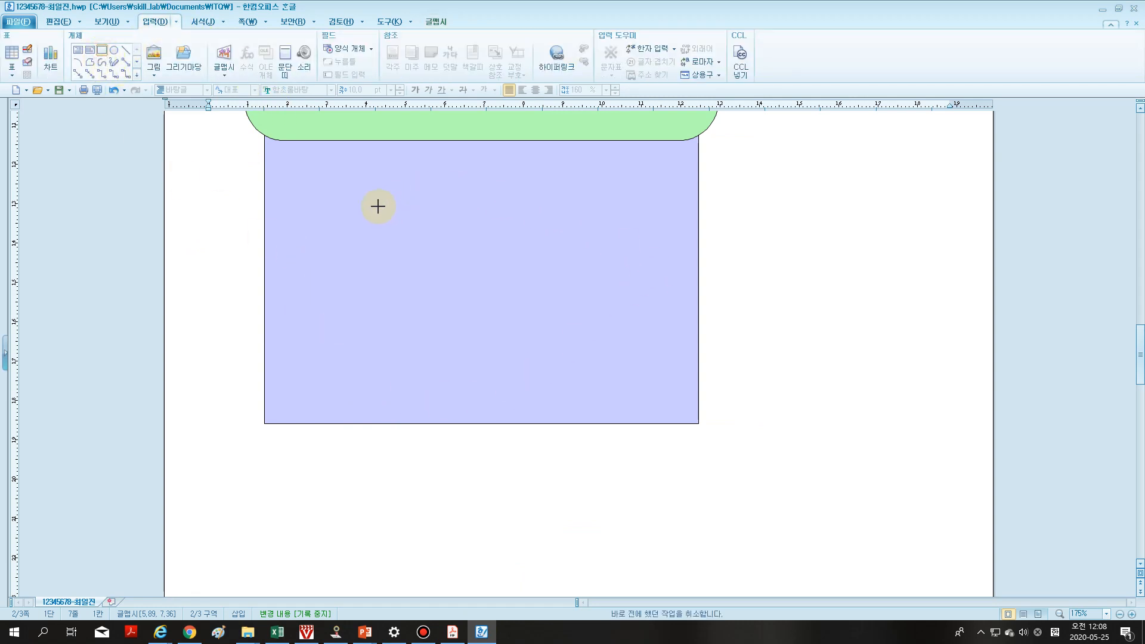
drag(329, 197, 392, 257)
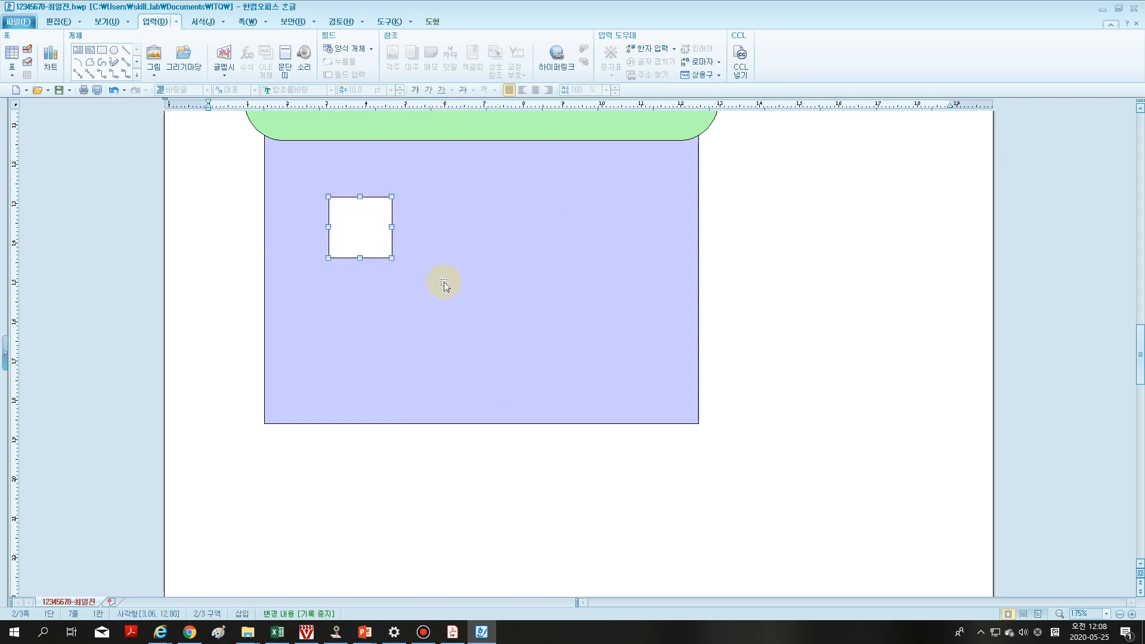
- Set the new rectangle's width and height to 15 mm and its text placement to in front of the text
key(p)
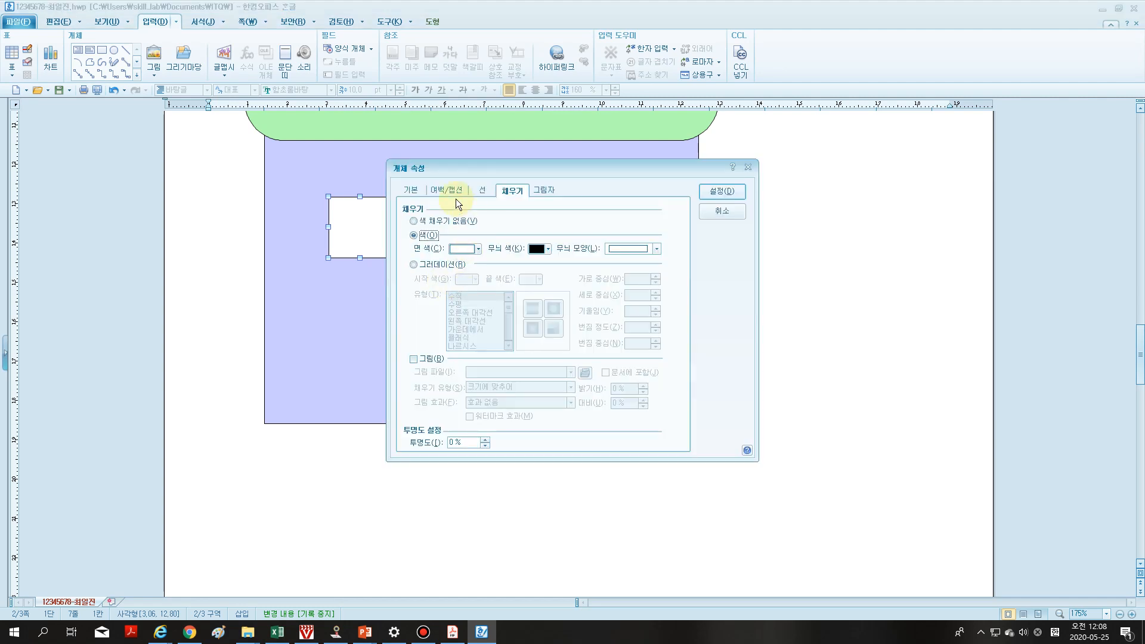
click(416, 190)
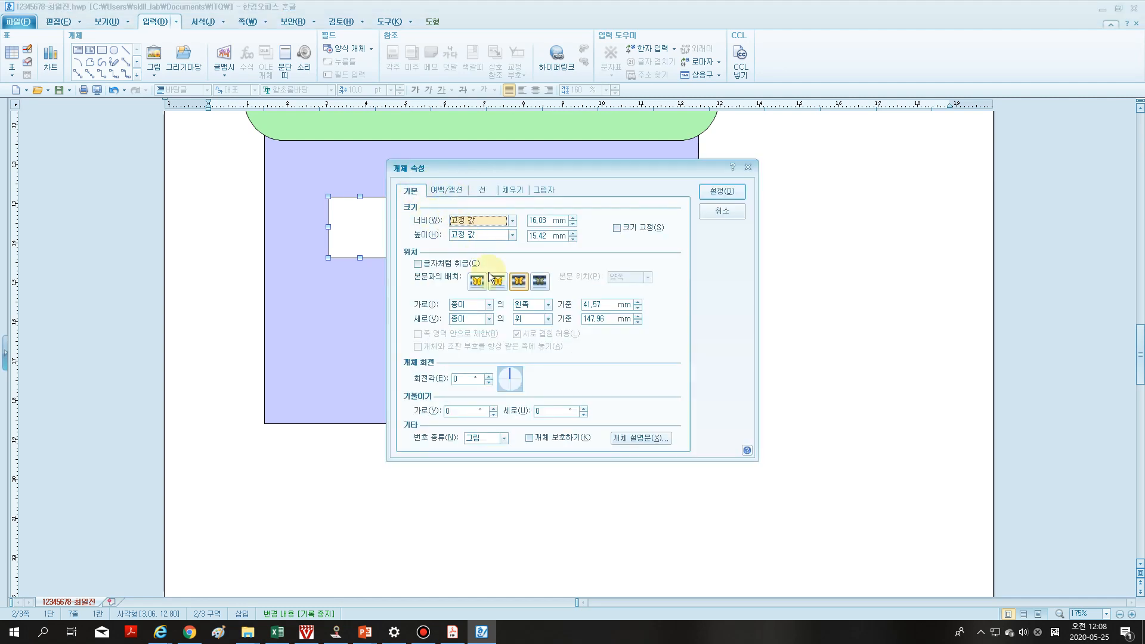
click(529, 220)
text(15)
click(552, 237)
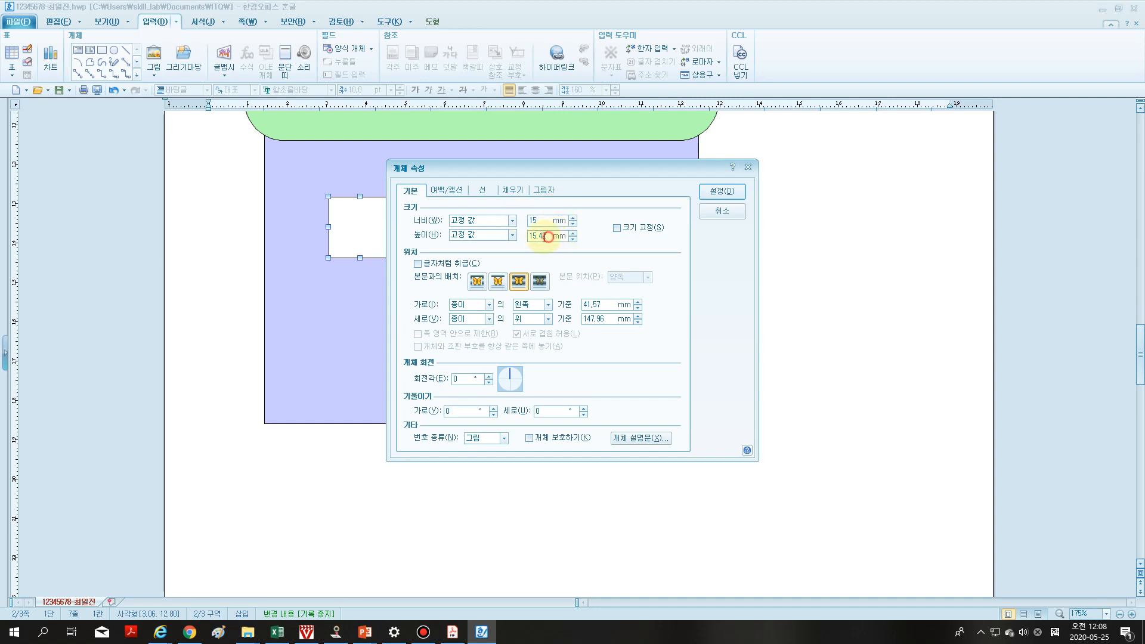
text(15)
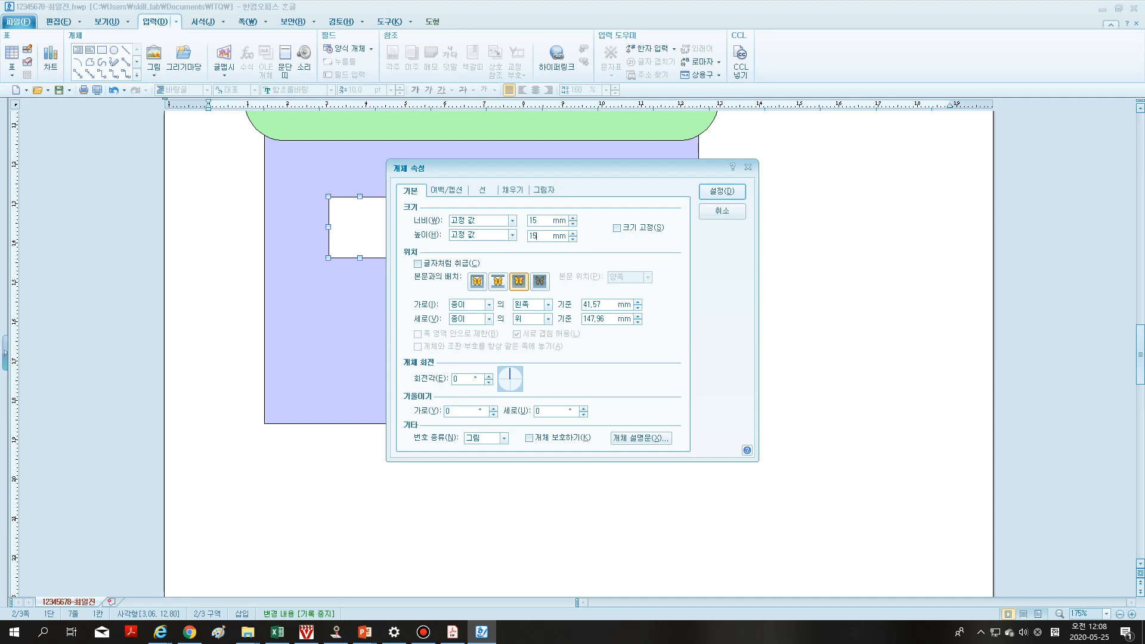
click(523, 286)
- Fill the 15 mm square with a light pink colour from the palette and apply the properties
click(509, 189)
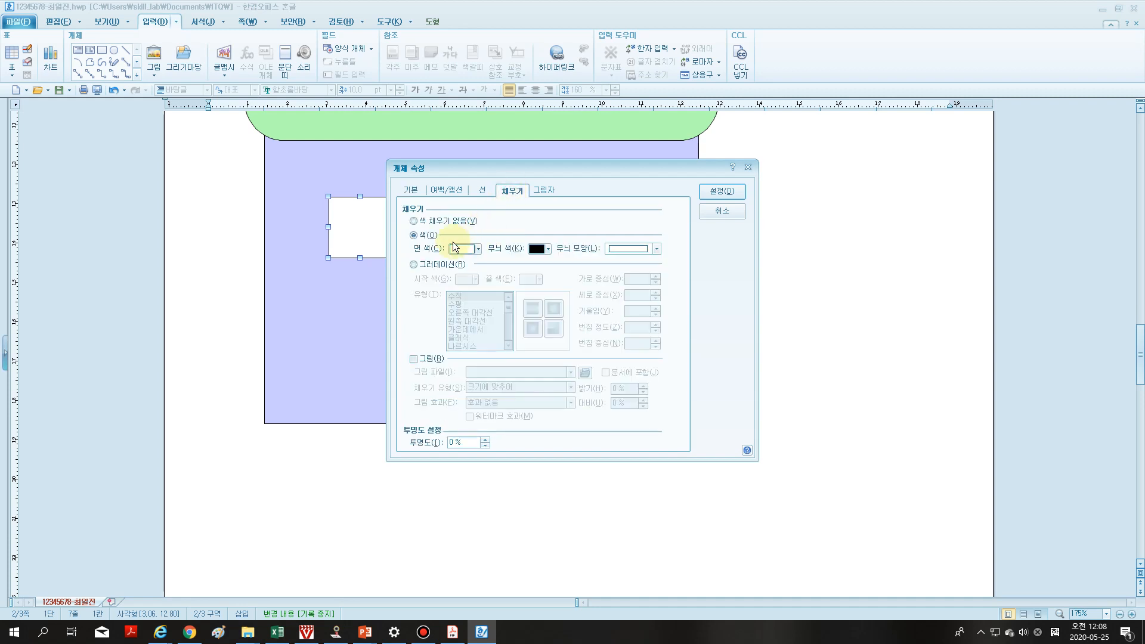
click(480, 249)
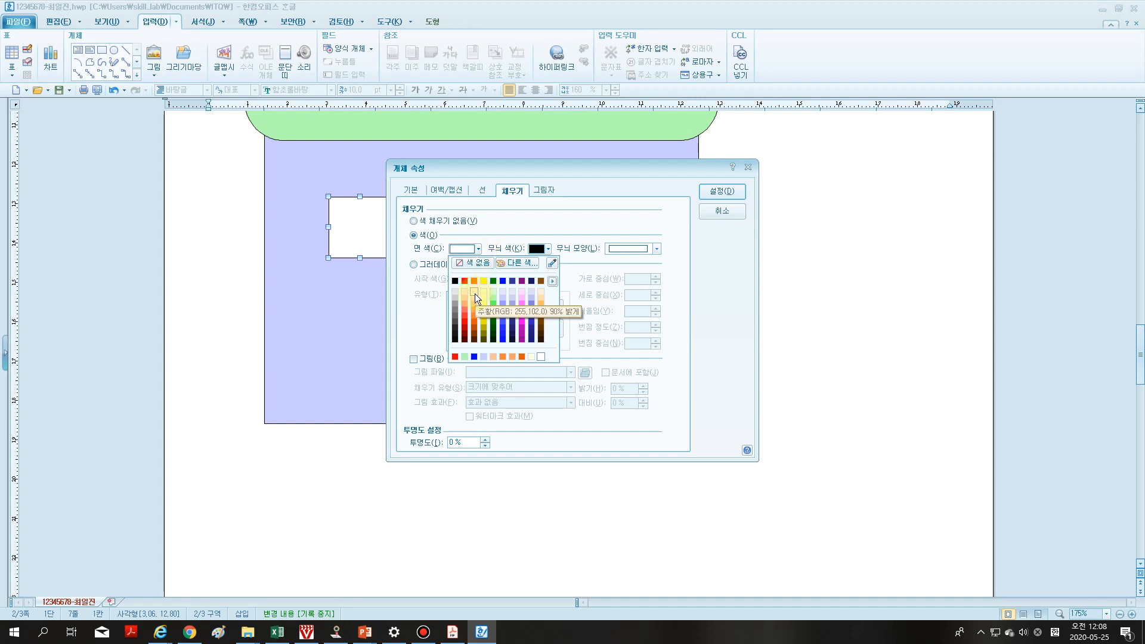
click(522, 292)
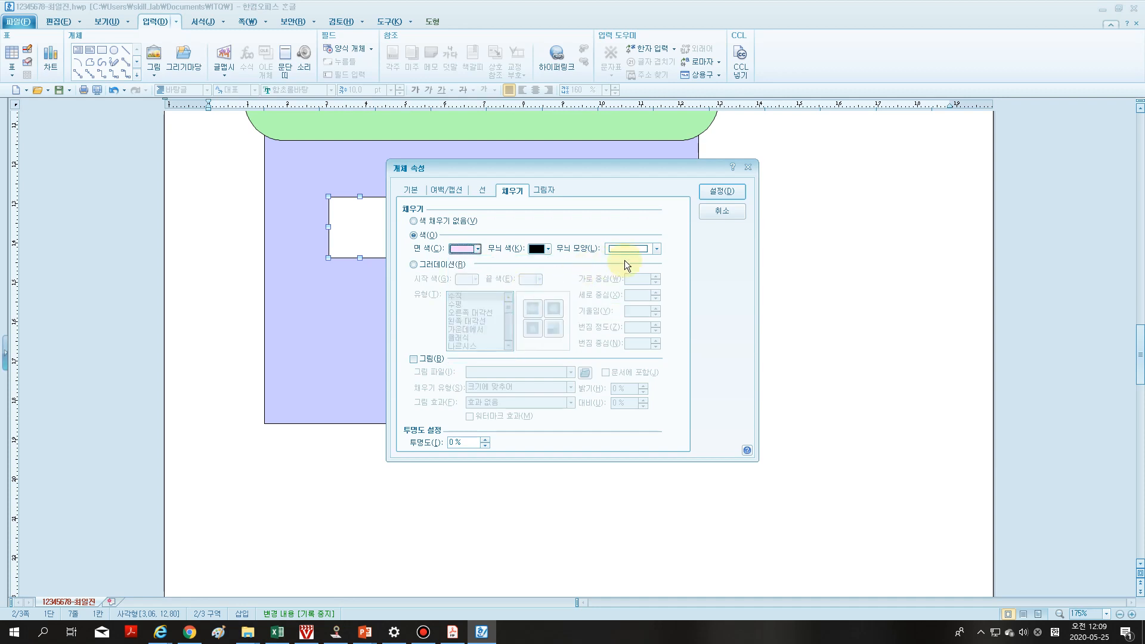
click(728, 196)
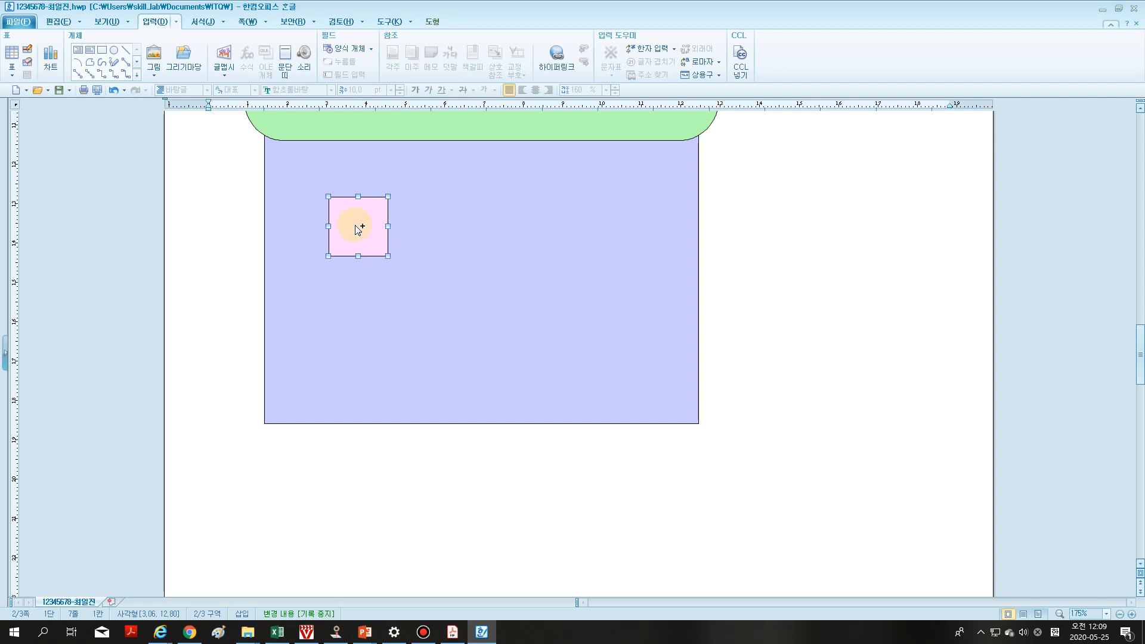
- Duplicate the pink square about 3 mm to the right and below, and set the copy's fill colour to white (FFFFFF)
drag(358, 229, 371, 240)
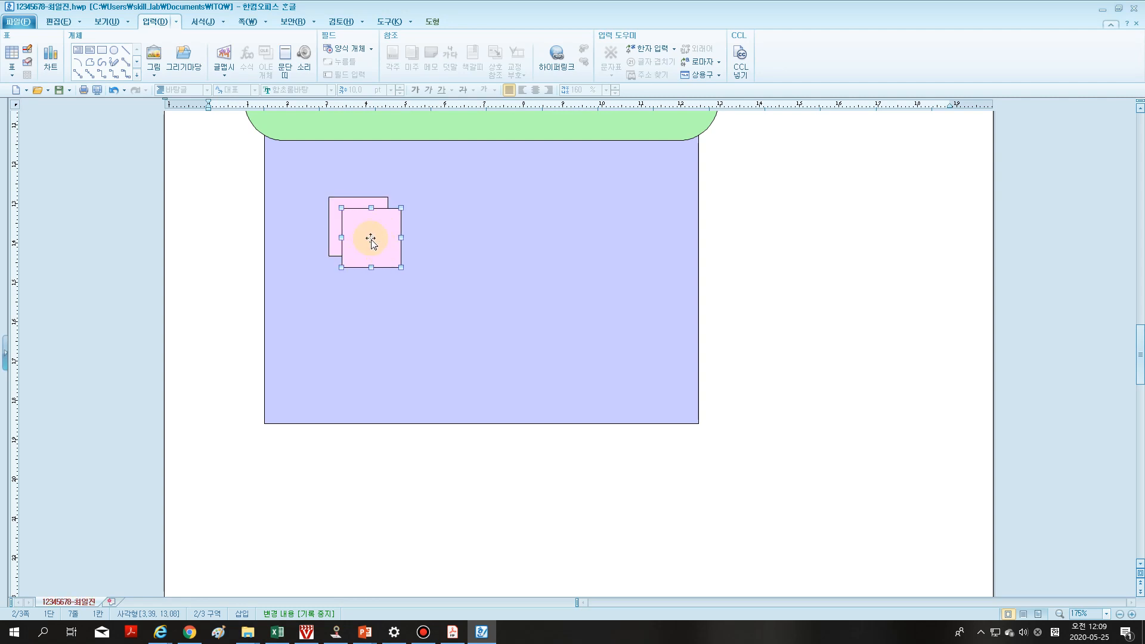
double_click(371, 239)
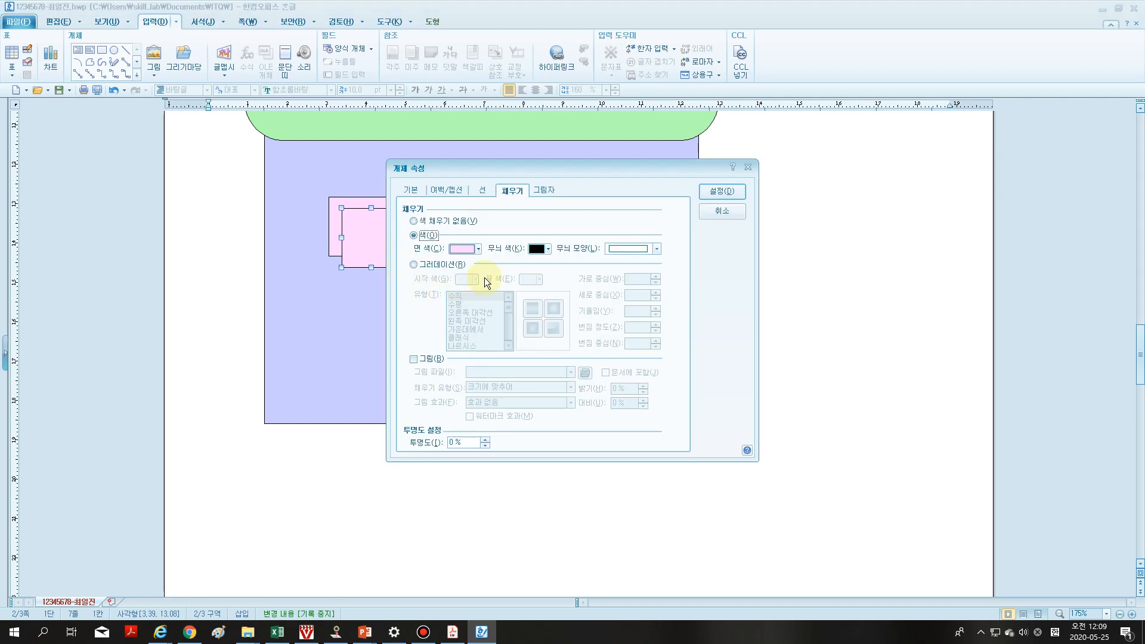
click(478, 249)
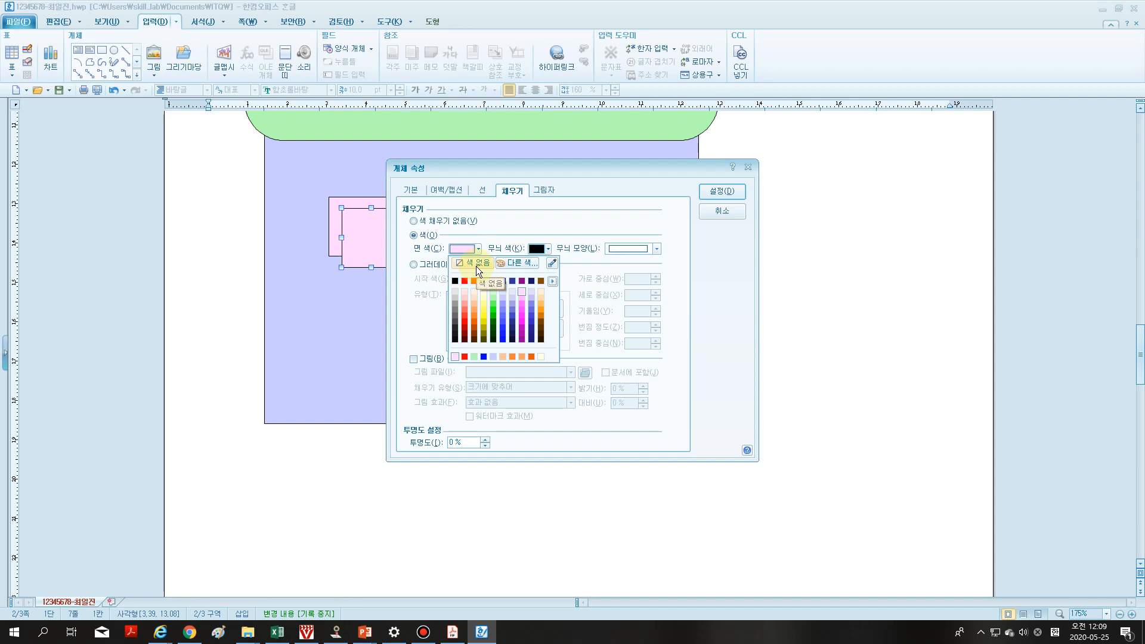
click(529, 262)
click(400, 249)
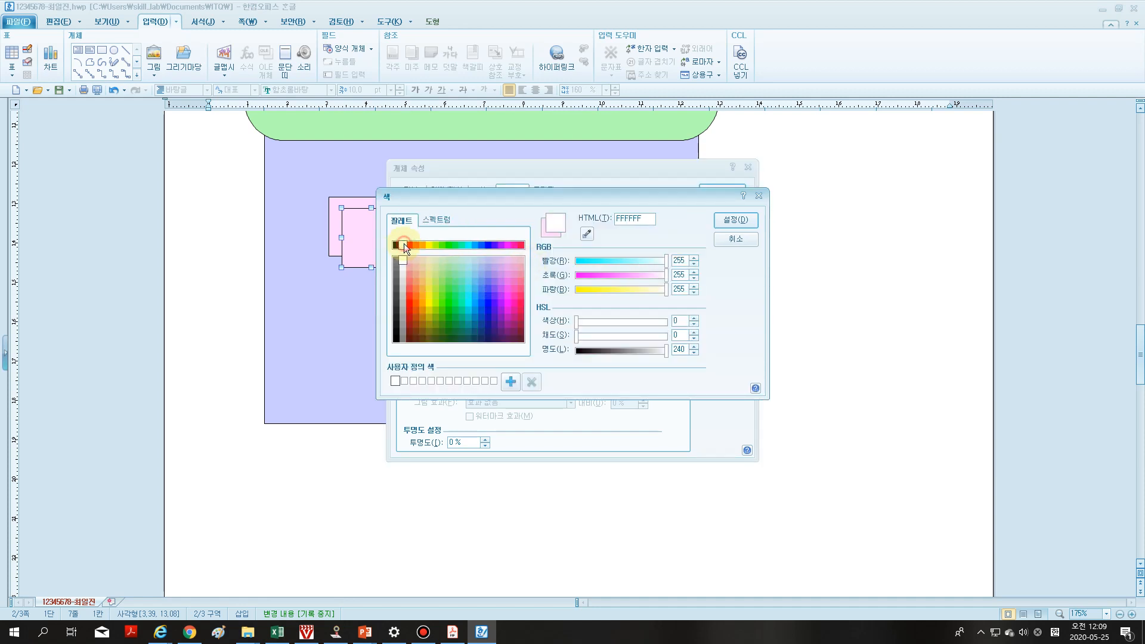
click(735, 219)
- Give the white copy rounded corners (둥근 모양), set its width and height to 12 mm, and apply the properties
click(482, 190)
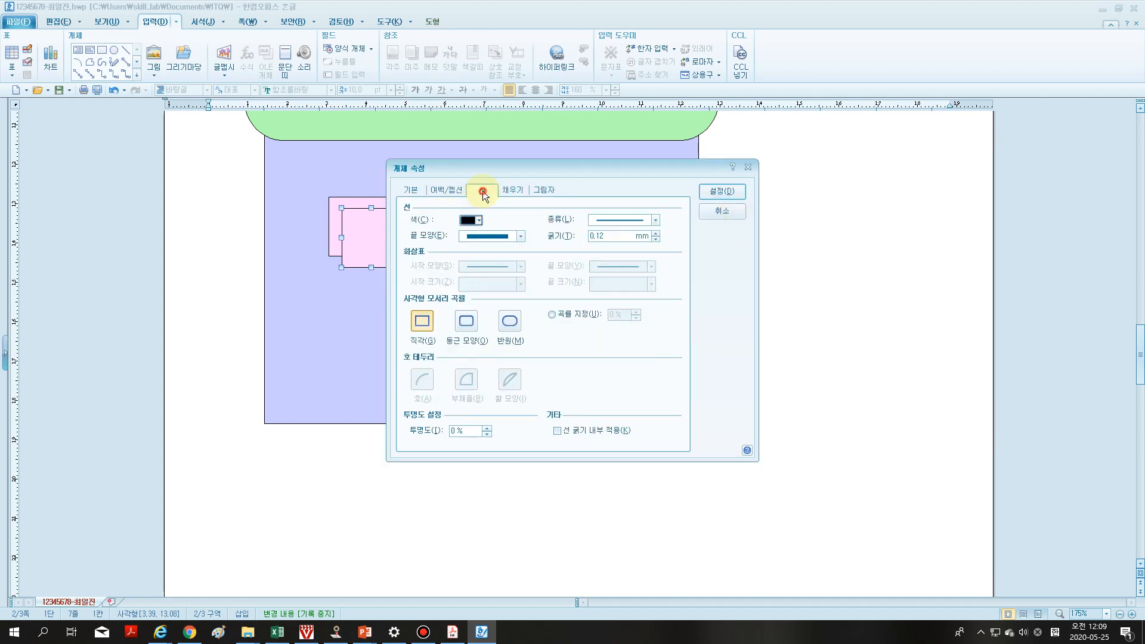
click(471, 323)
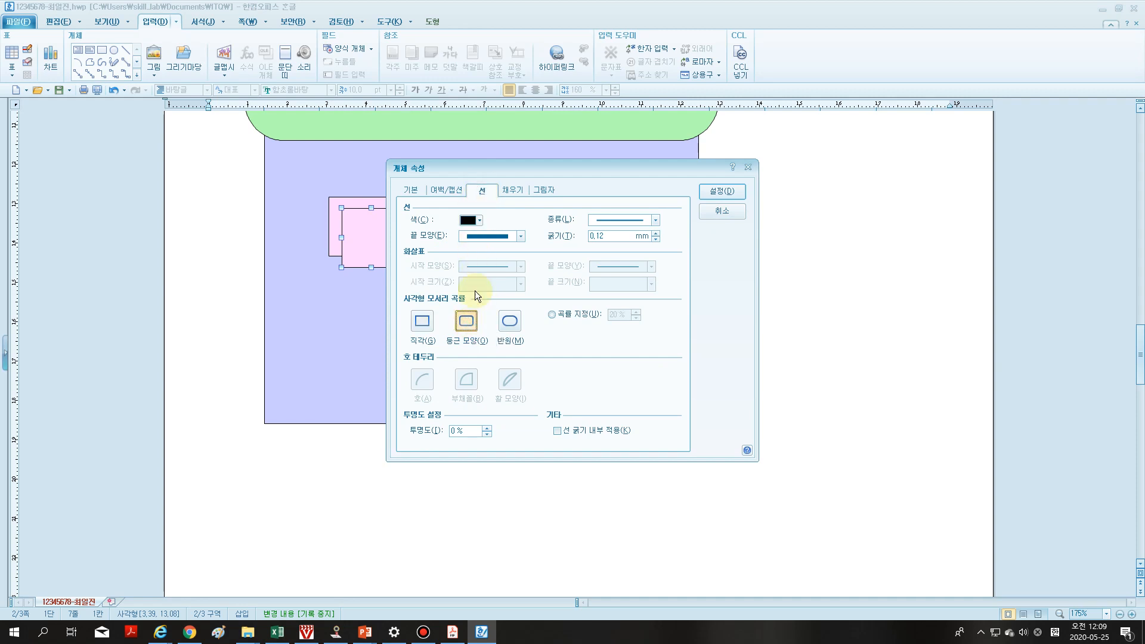
click(414, 189)
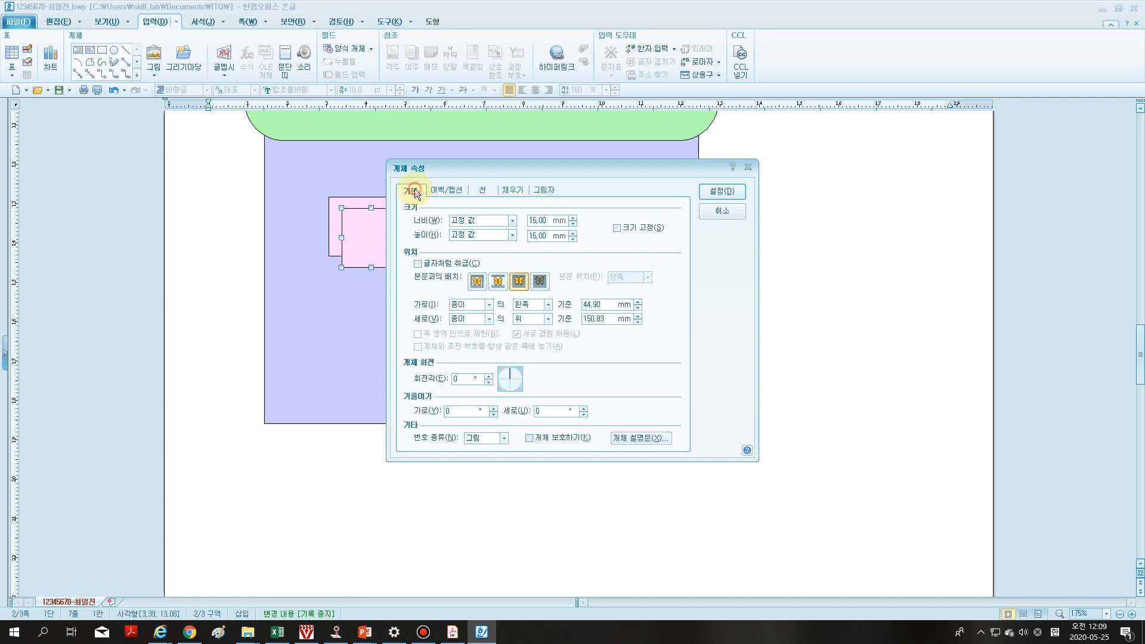
double_click(545, 222)
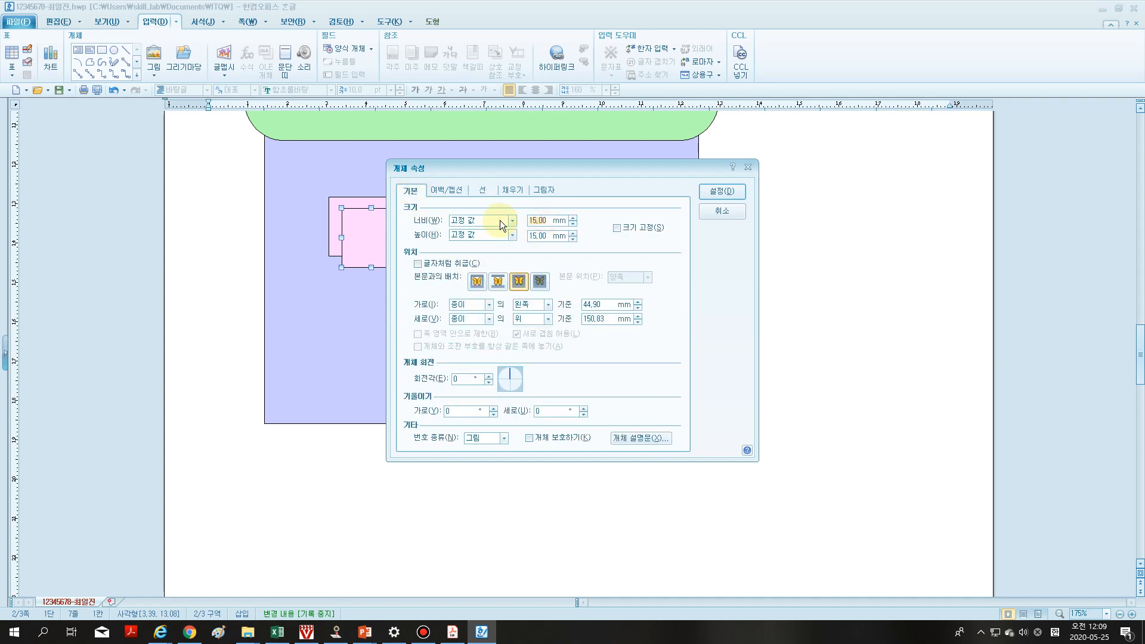
text(12)
double_click(530, 236)
text(12)
click(517, 283)
click(722, 193)
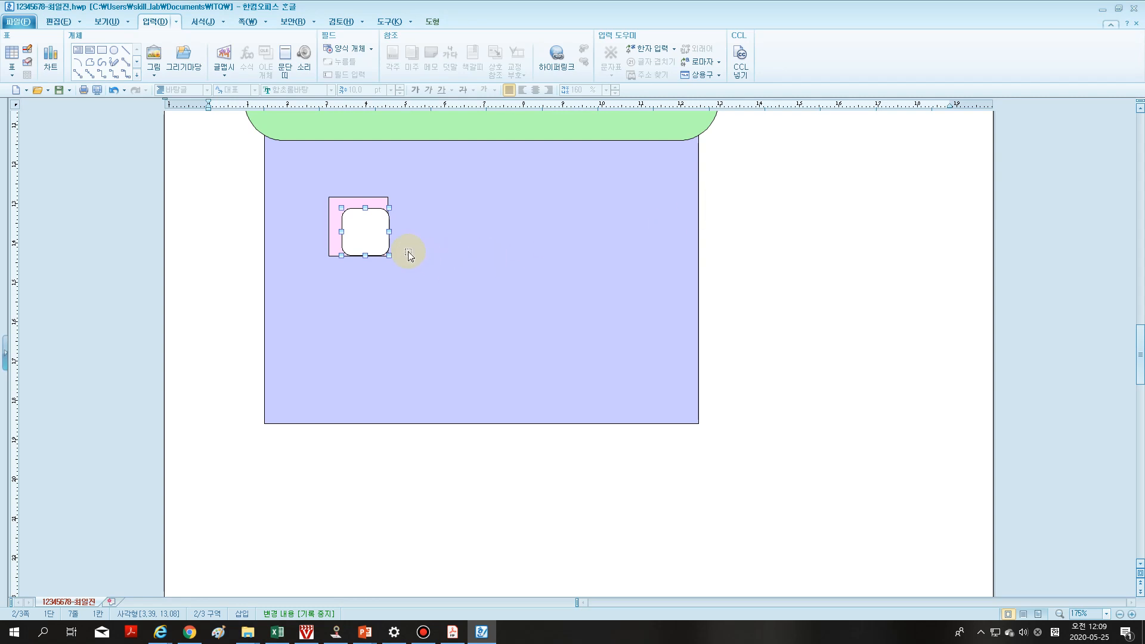
- Enable text inside the white rounded square and enter the number 1
right_click(376, 241)
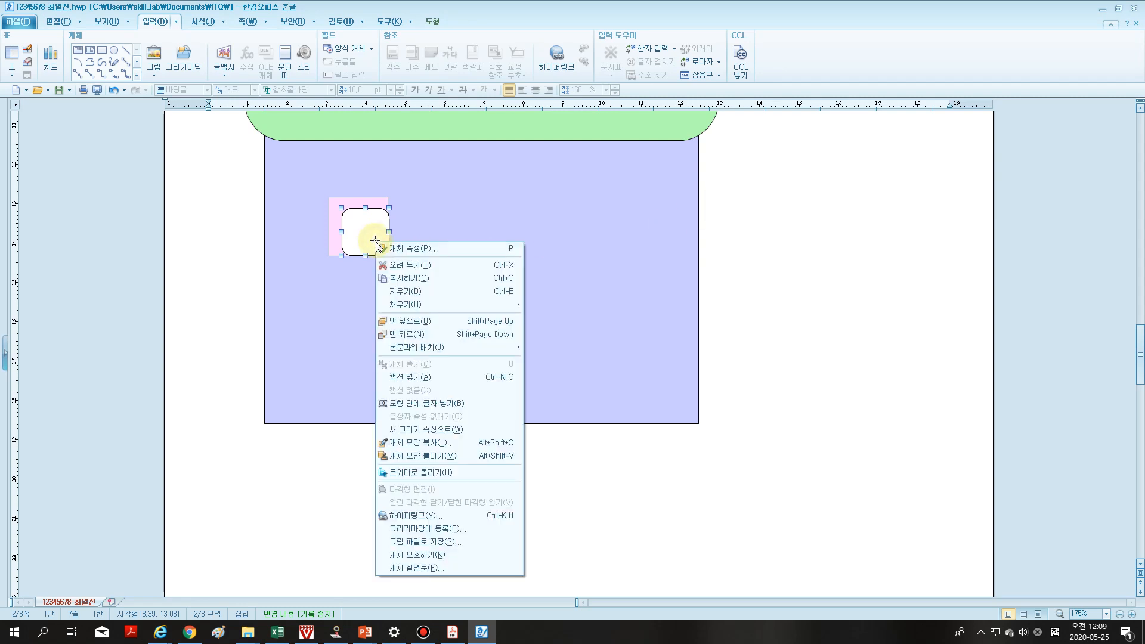
click(431, 404)
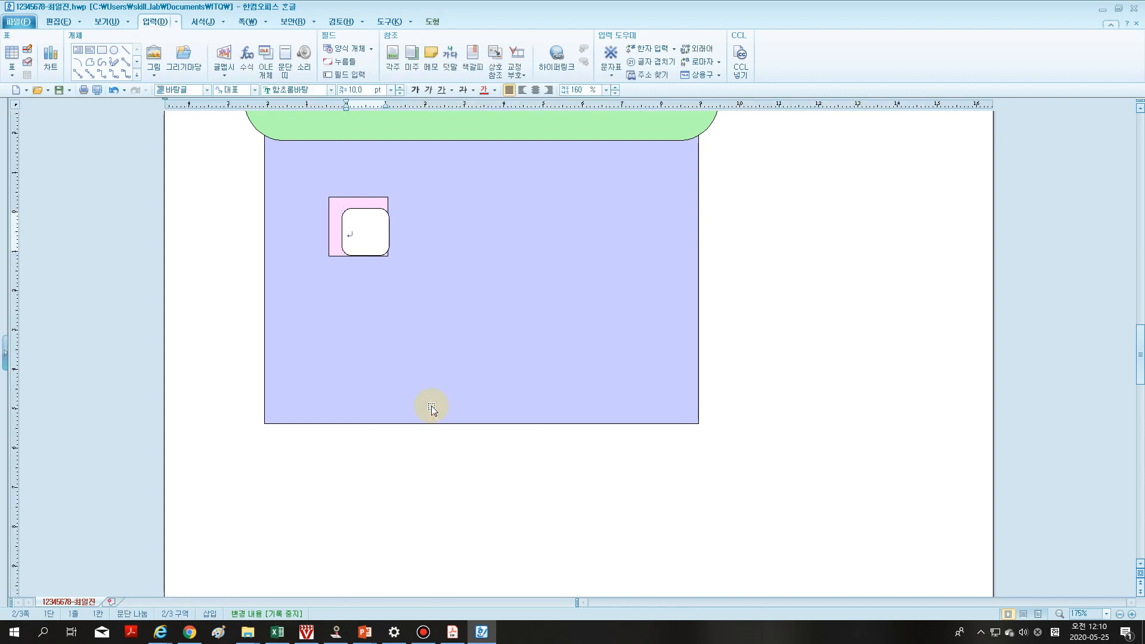
text(1)
- Format the number 1 in the white rounded square as 돋움 20 pt and centre it horizontally
drag(348, 235, 358, 255)
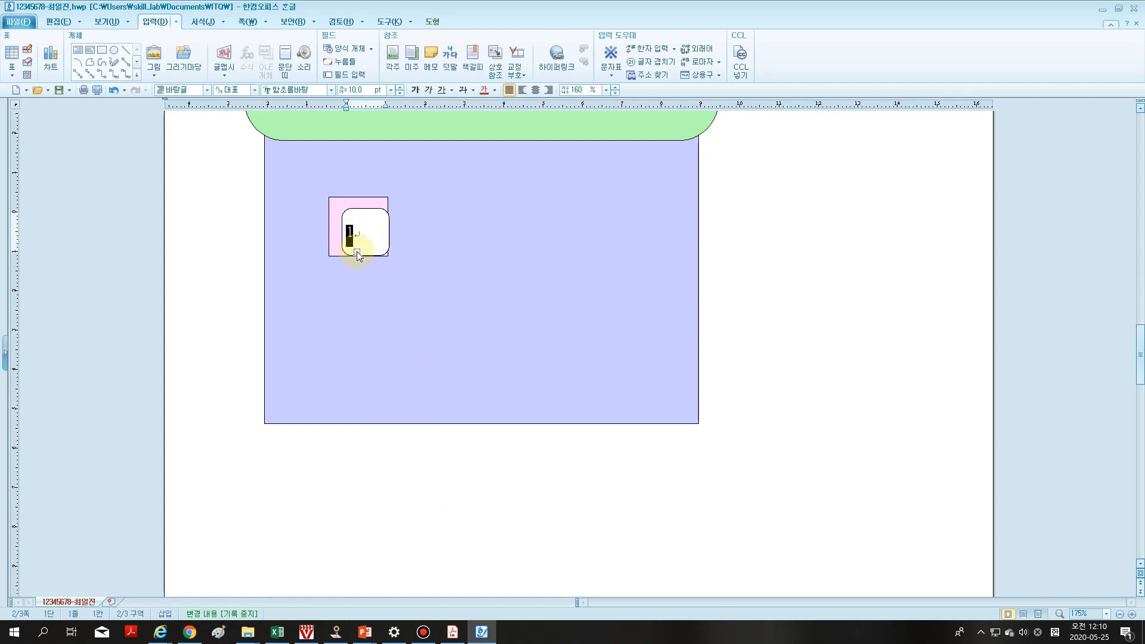
key(alt+l)
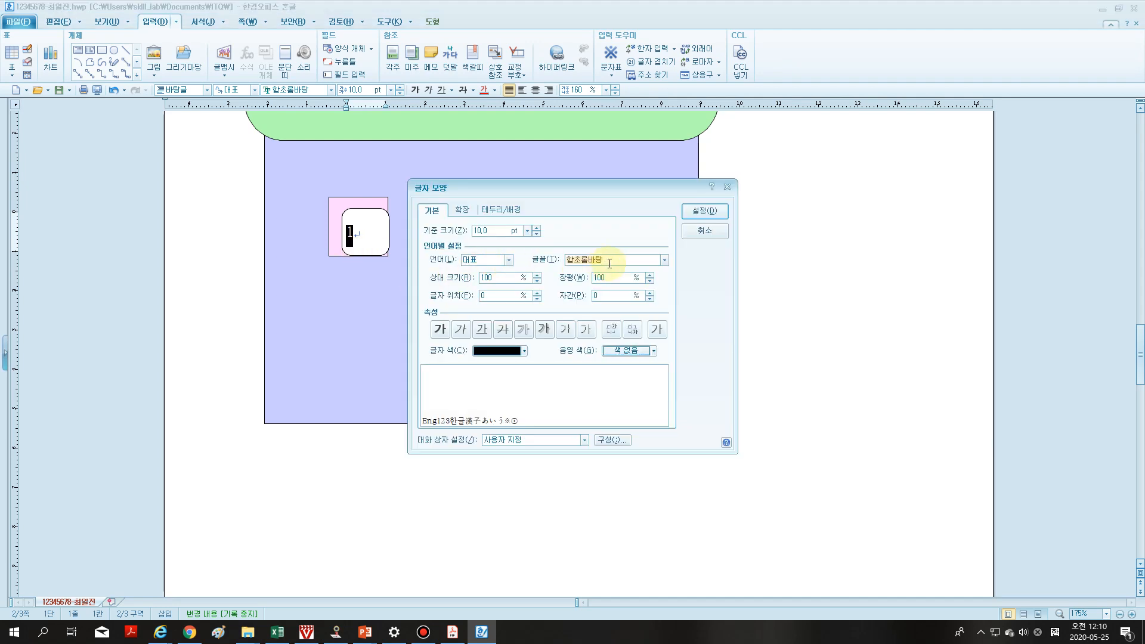
text(돋움)
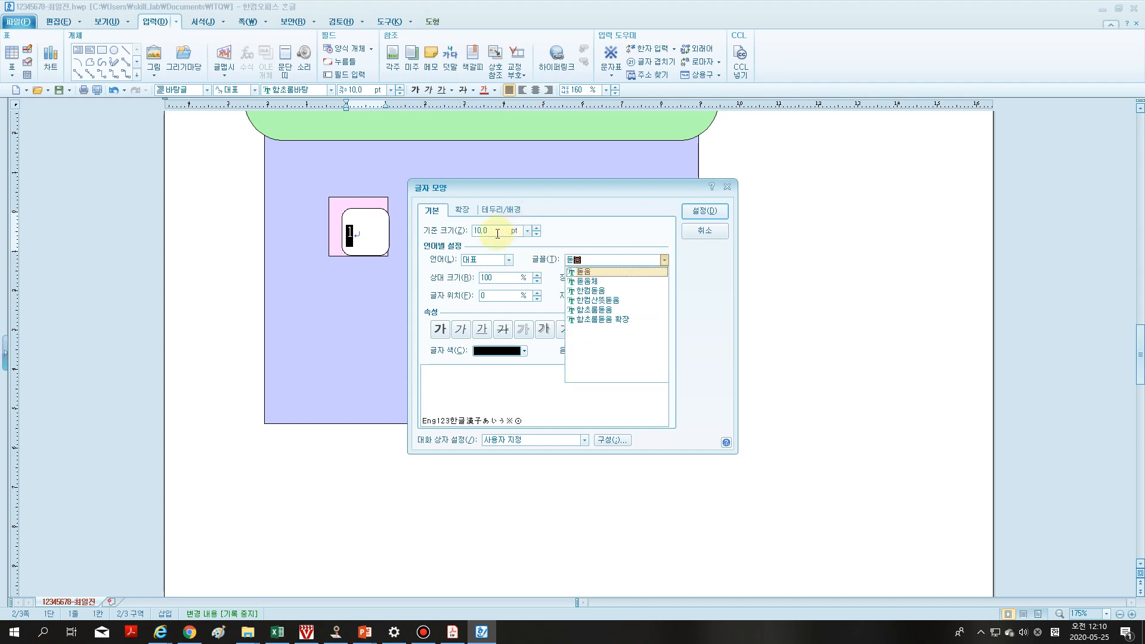
key(Return)
text(20)
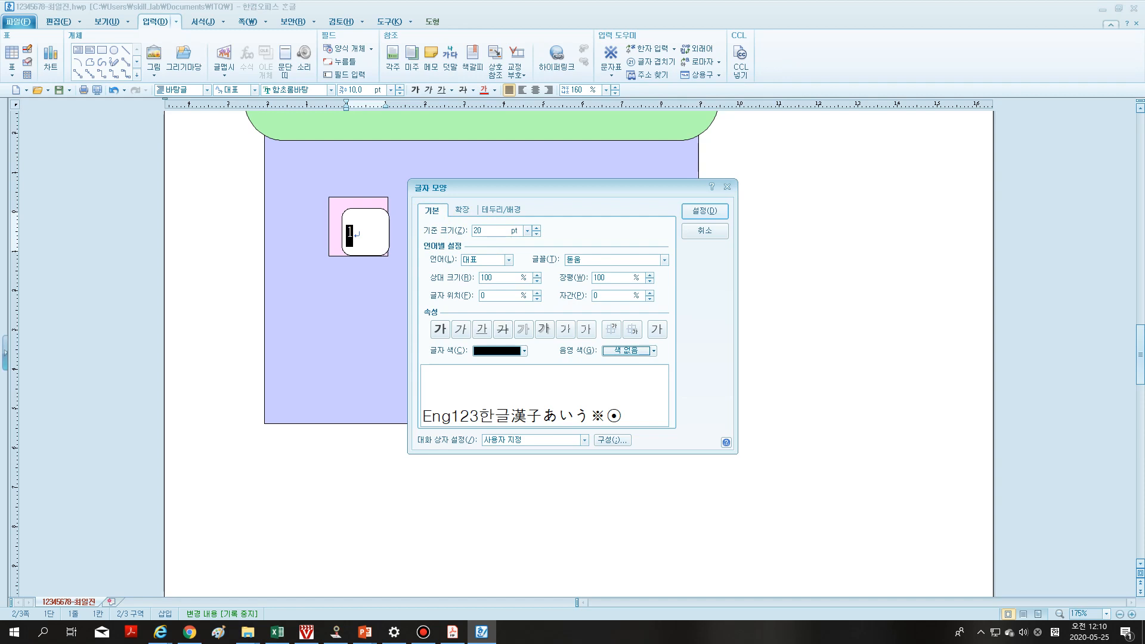
key(Return)
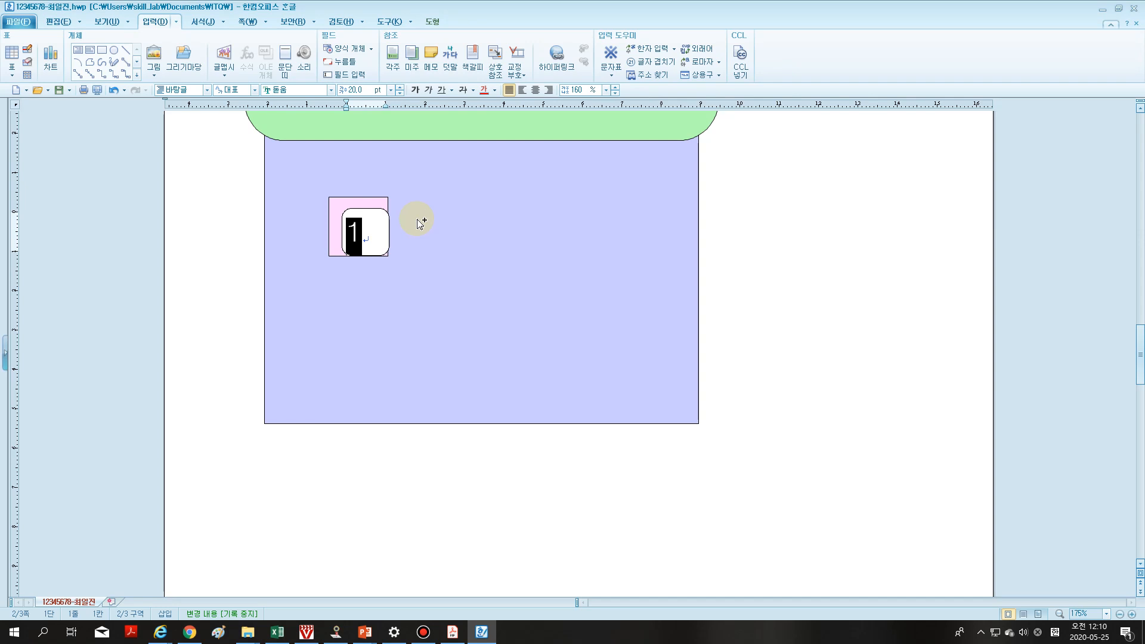
key(ctrl+shift+c)
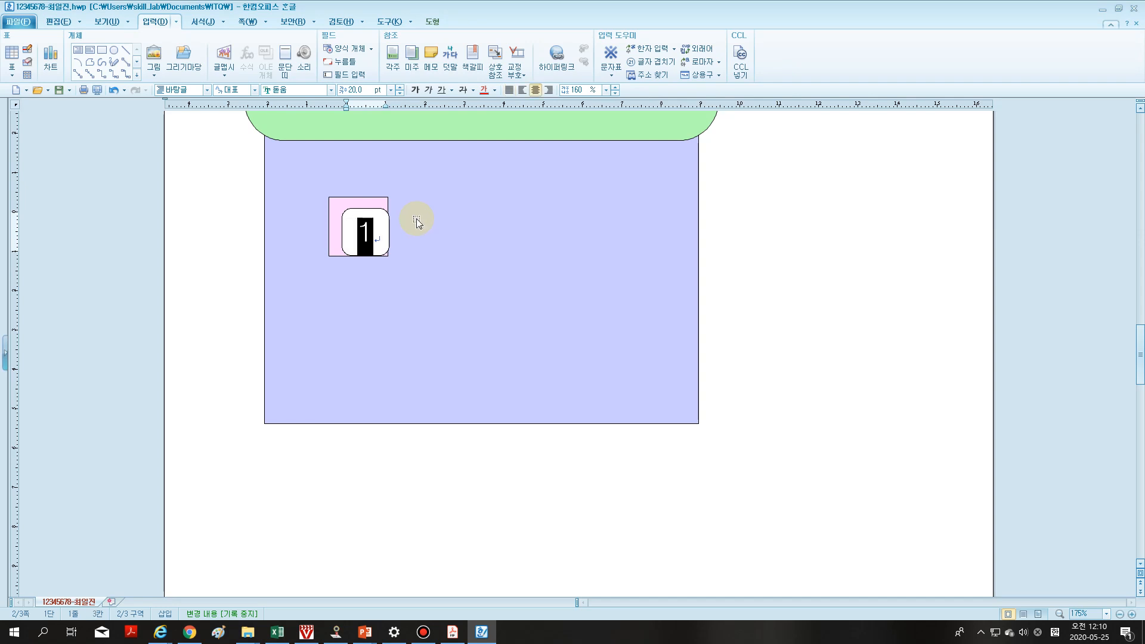
- Align the white rounded square with the pink square using vertical middle (중간 맞춤) and horizontal centre (가운데 맞춤) alignment
click(368, 211)
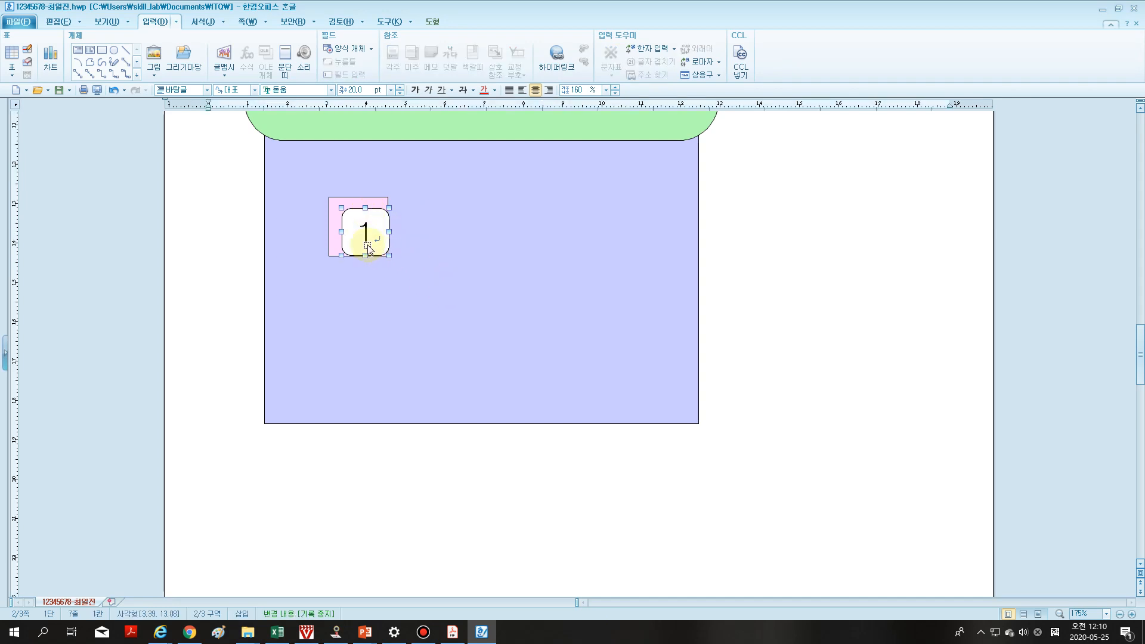
shift+click(344, 199)
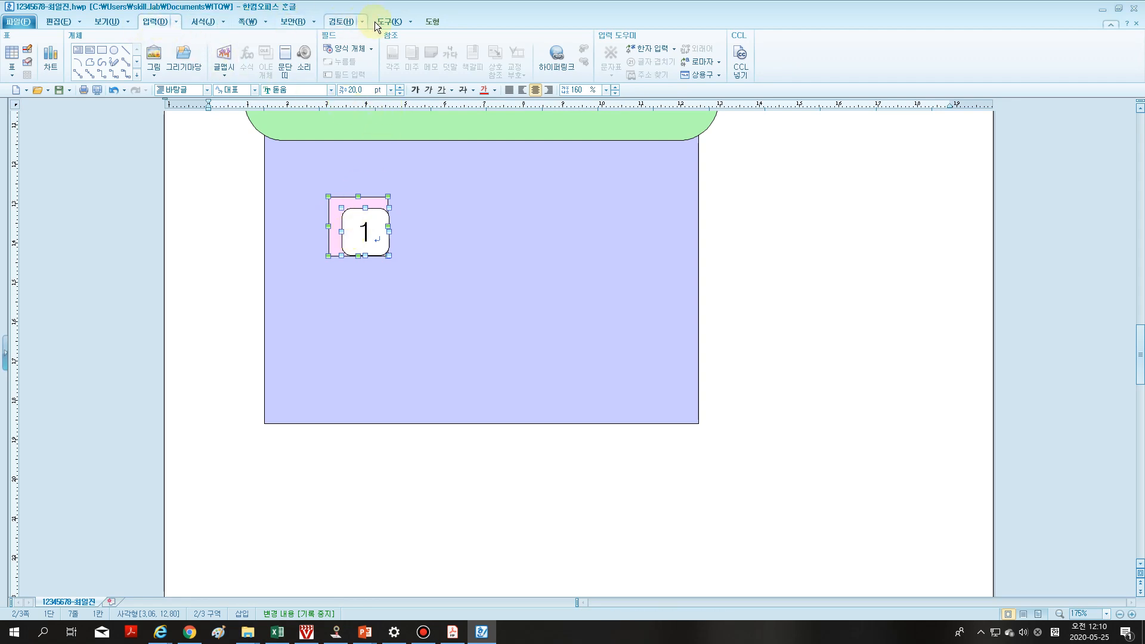
click(436, 23)
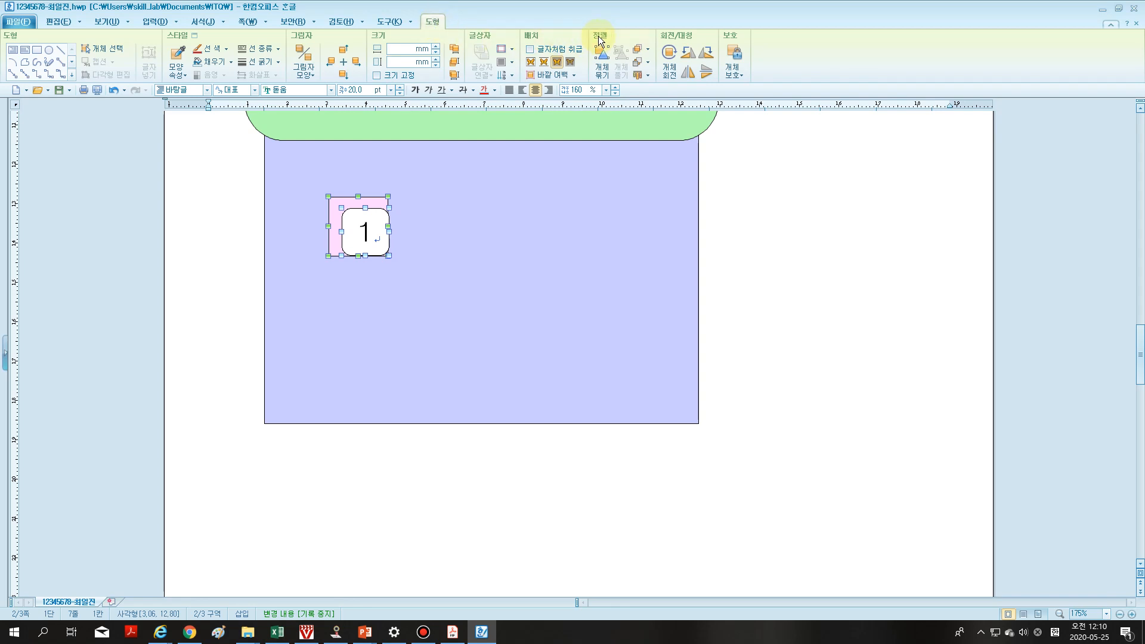
click(648, 77)
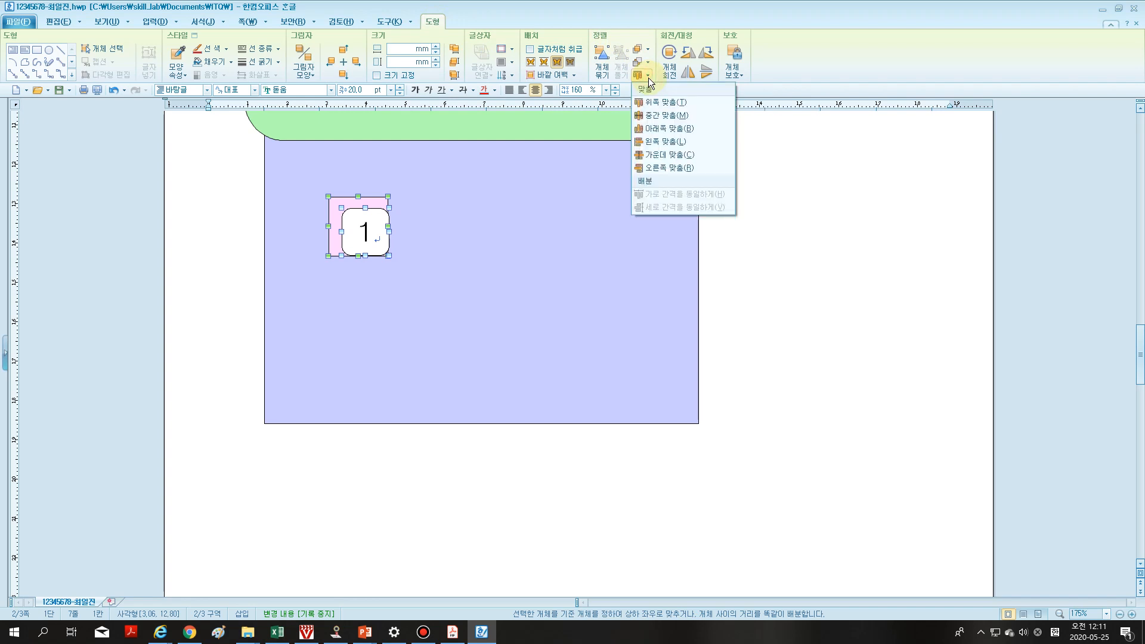
click(660, 115)
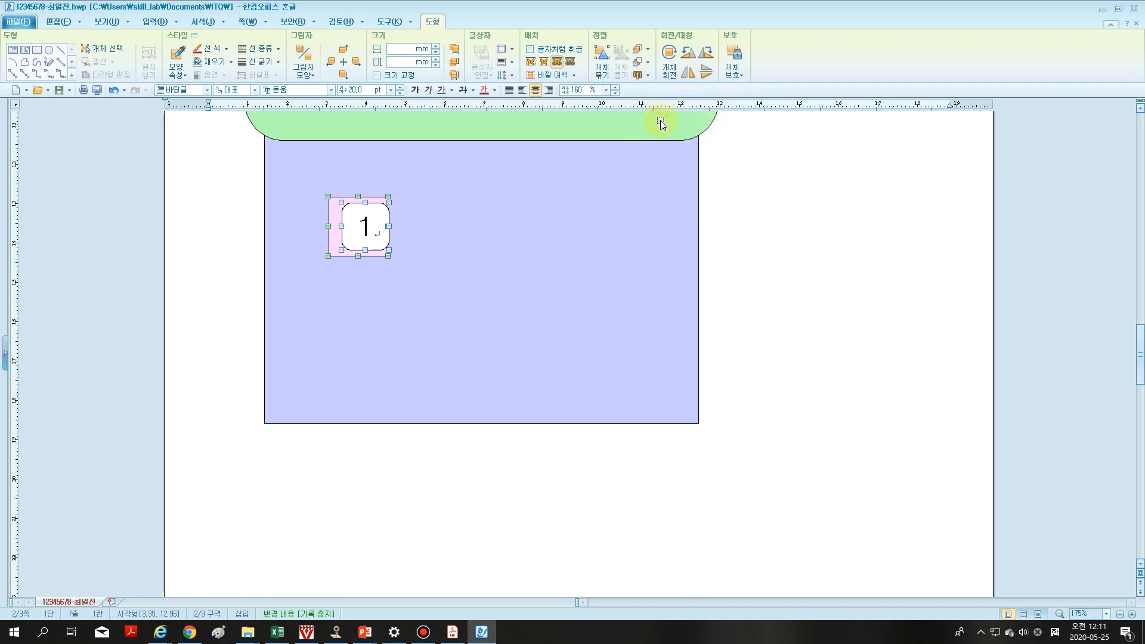
click(647, 74)
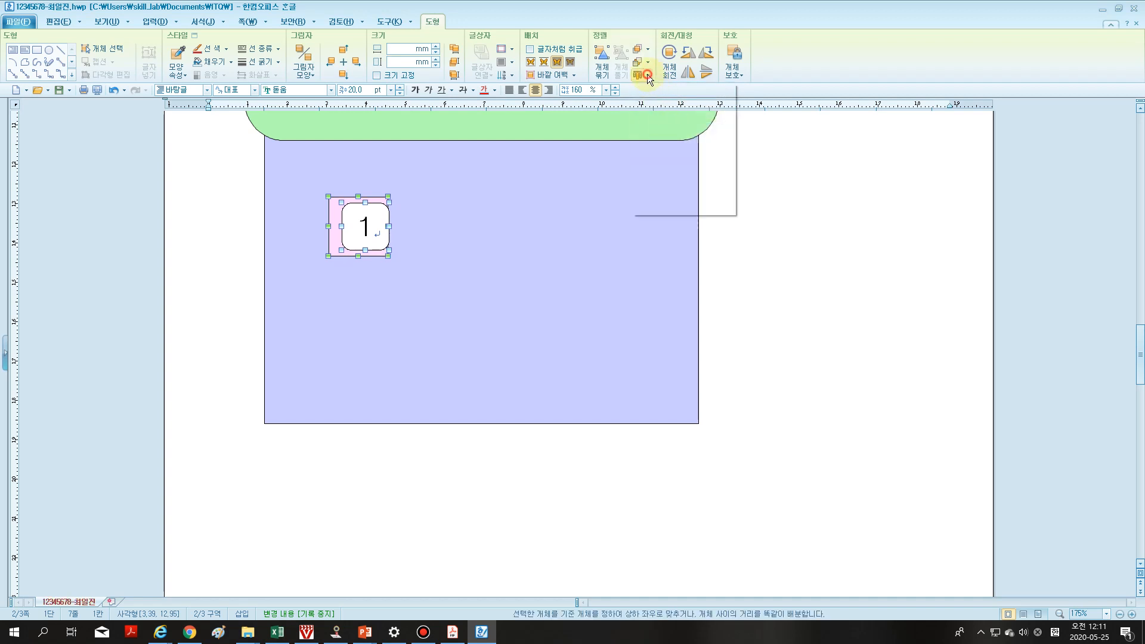
click(680, 157)
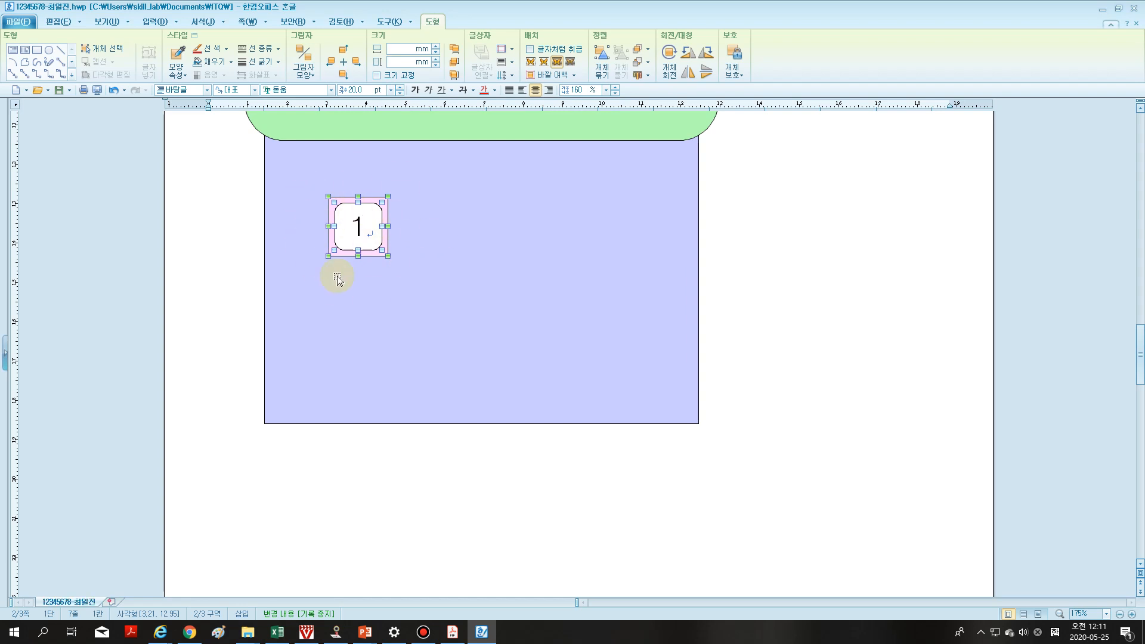
- Duplicate the pair of aligned squares and change the copy's number to 2
key(ctrl+v)
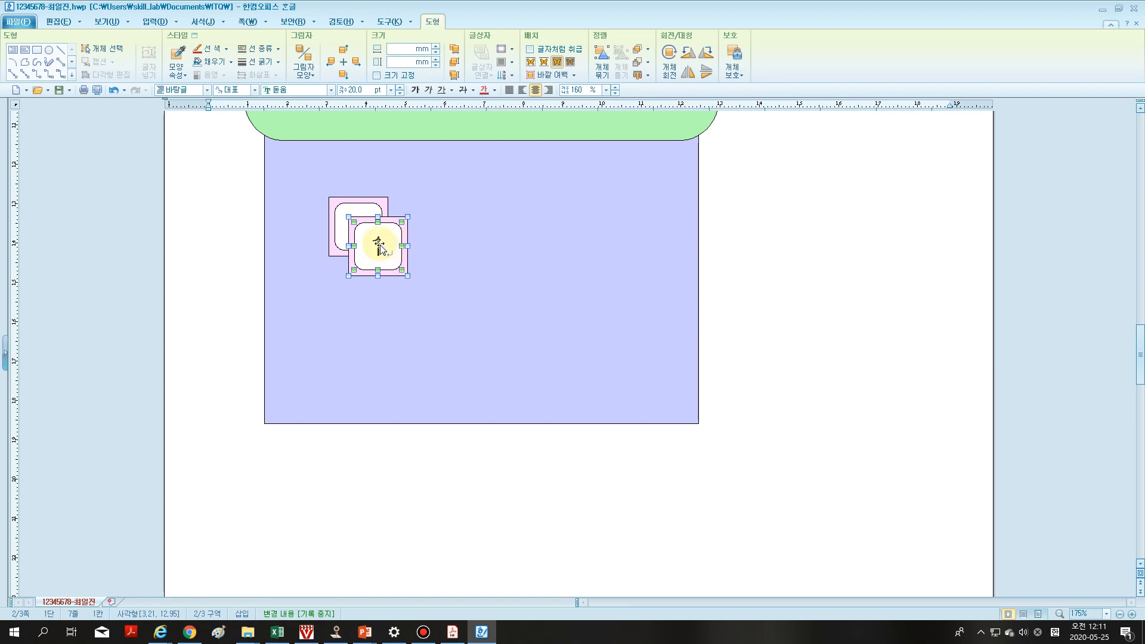
key(Escape)
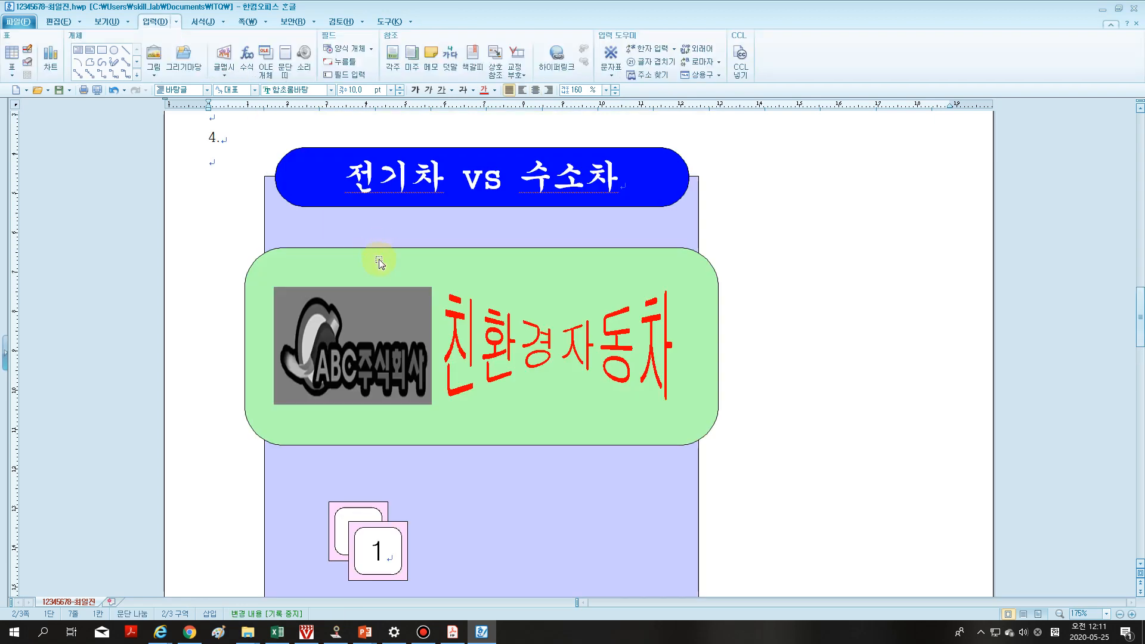
scroll(376, 477, down, 5)
double_click(384, 221)
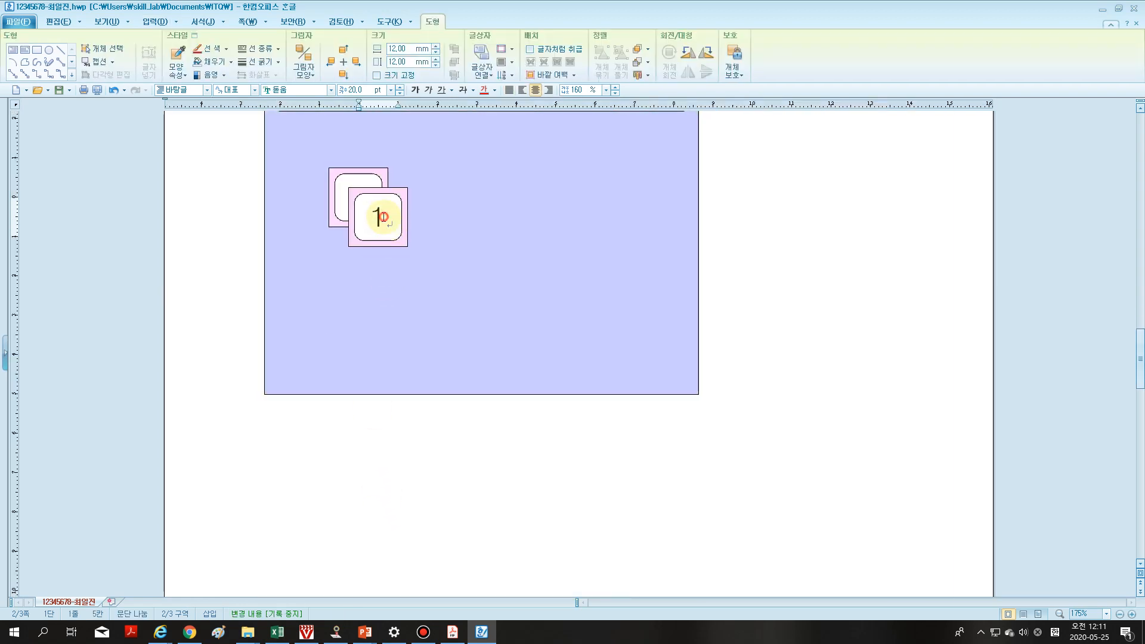
text(2)
- Fill the outer square behind the number 2 with a slightly darker pink from the palette and apply it
click(397, 247)
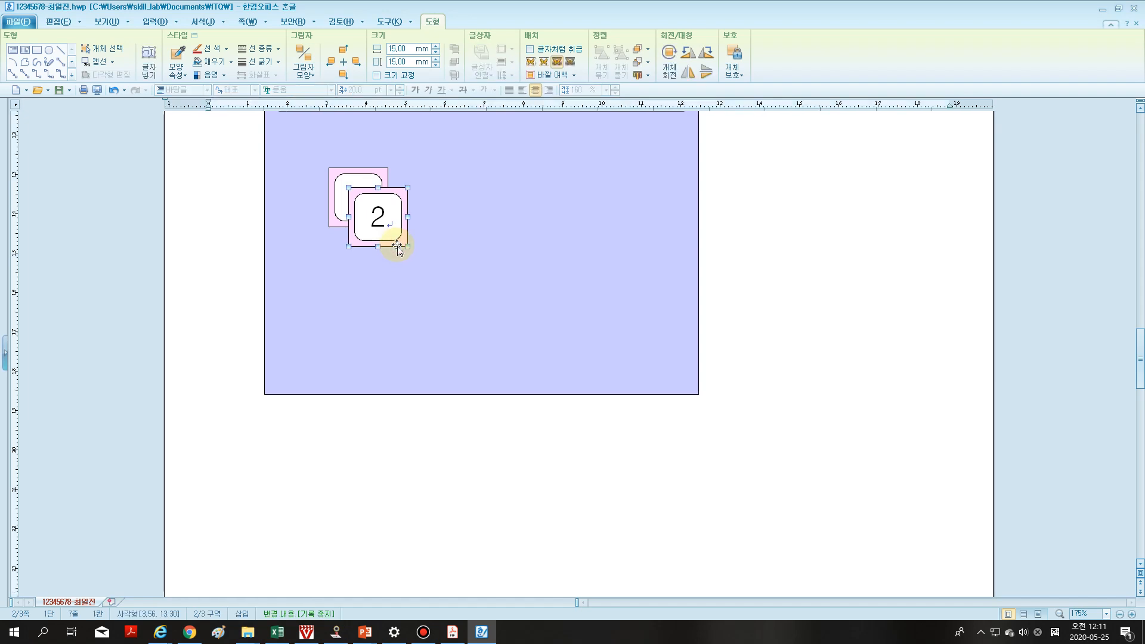
double_click(398, 248)
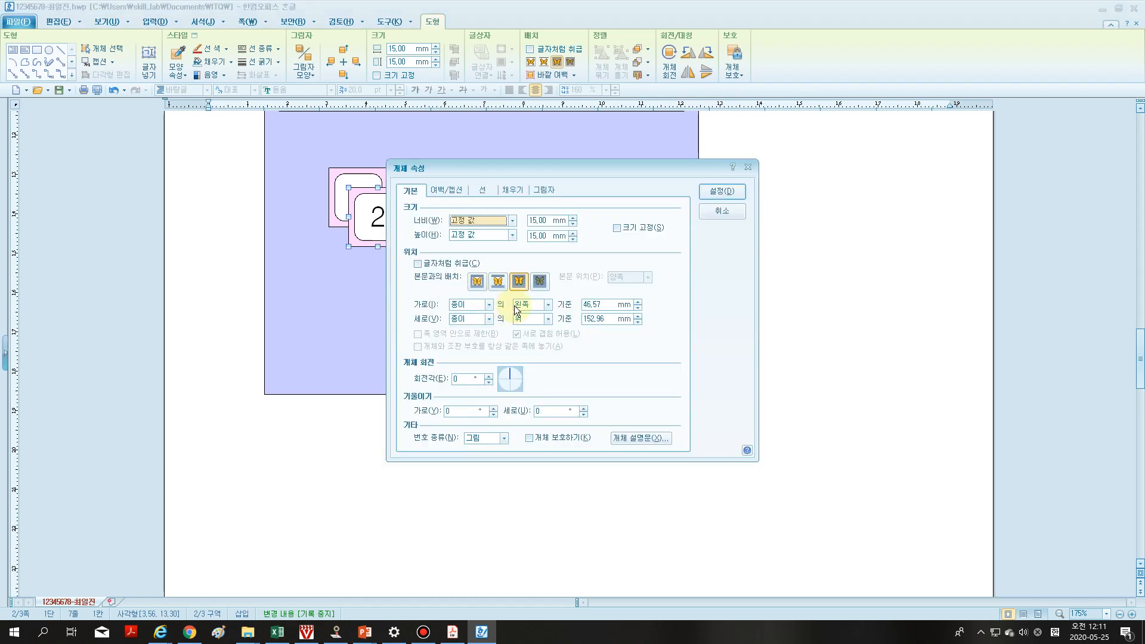
click(511, 191)
click(478, 249)
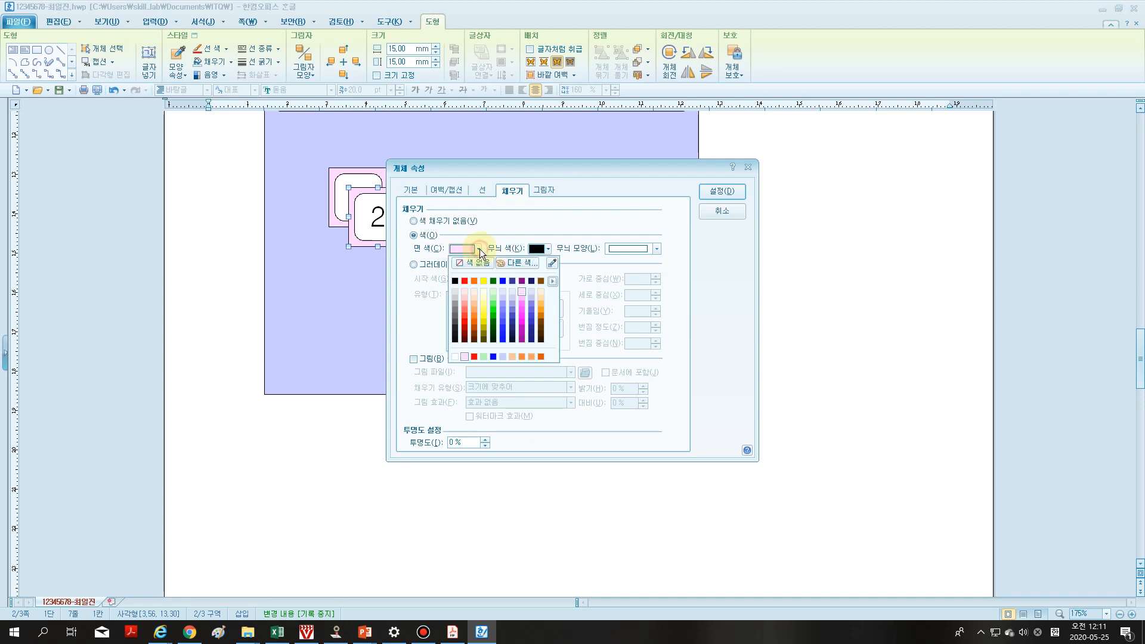
click(524, 298)
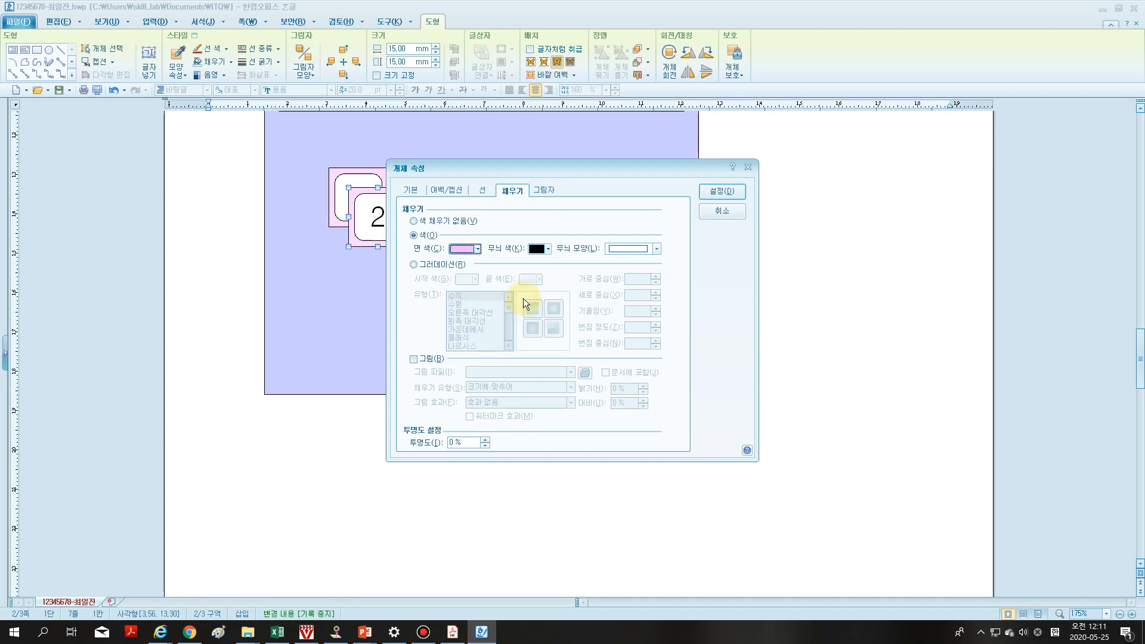
click(721, 191)
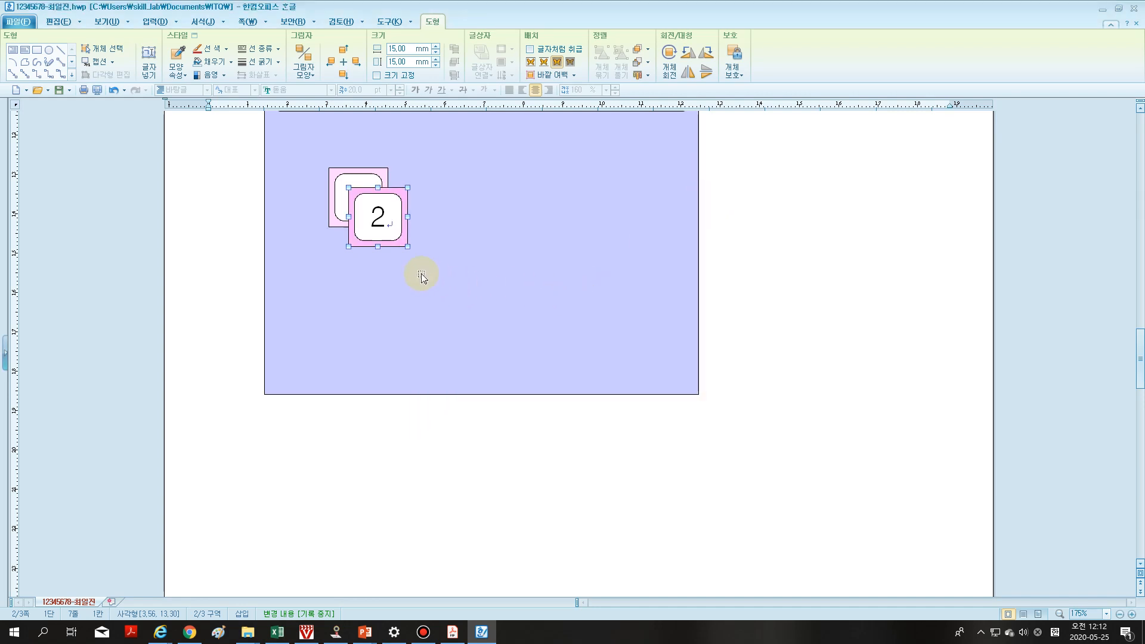
- Duplicate the pair of squares numbered 2 and change the copy's number to 3
shift+click(391, 219)
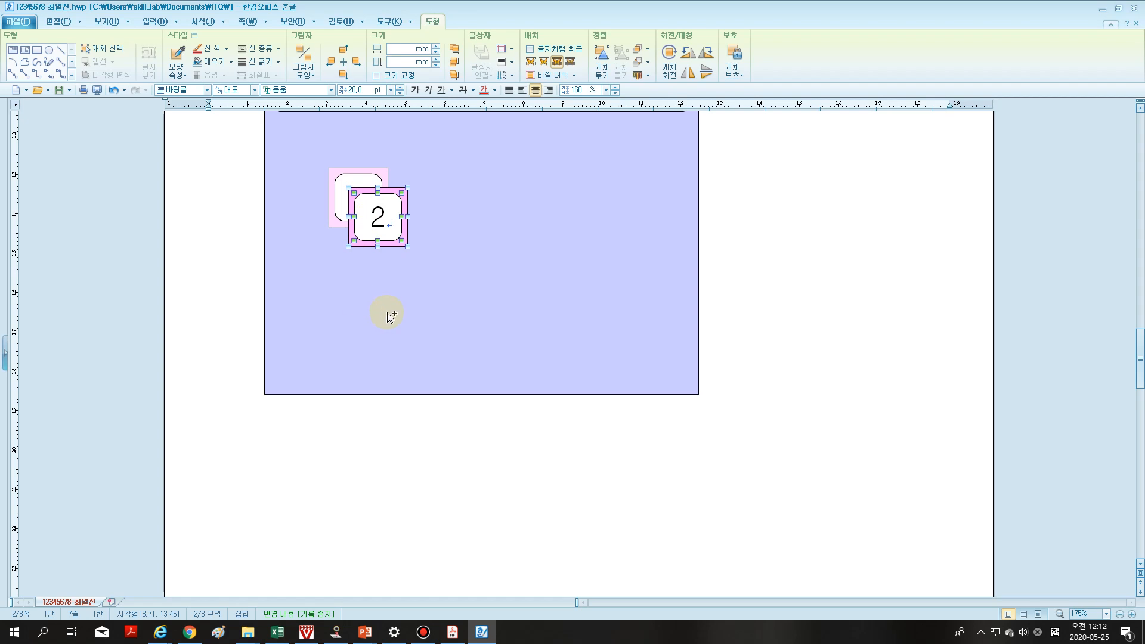
key(ctrl+v)
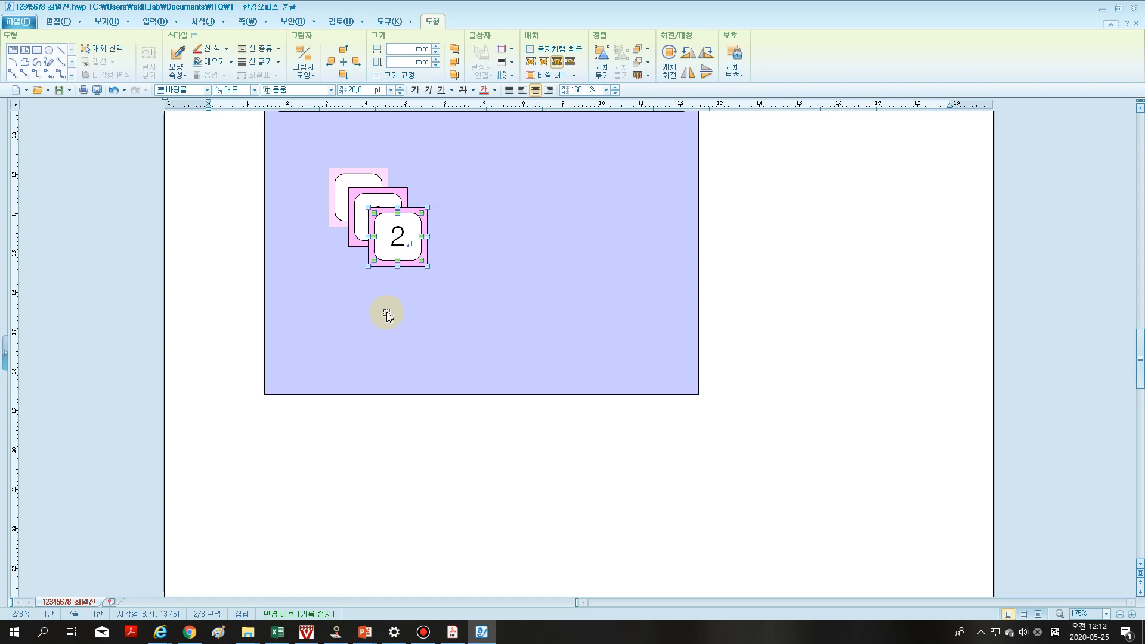
click(398, 240)
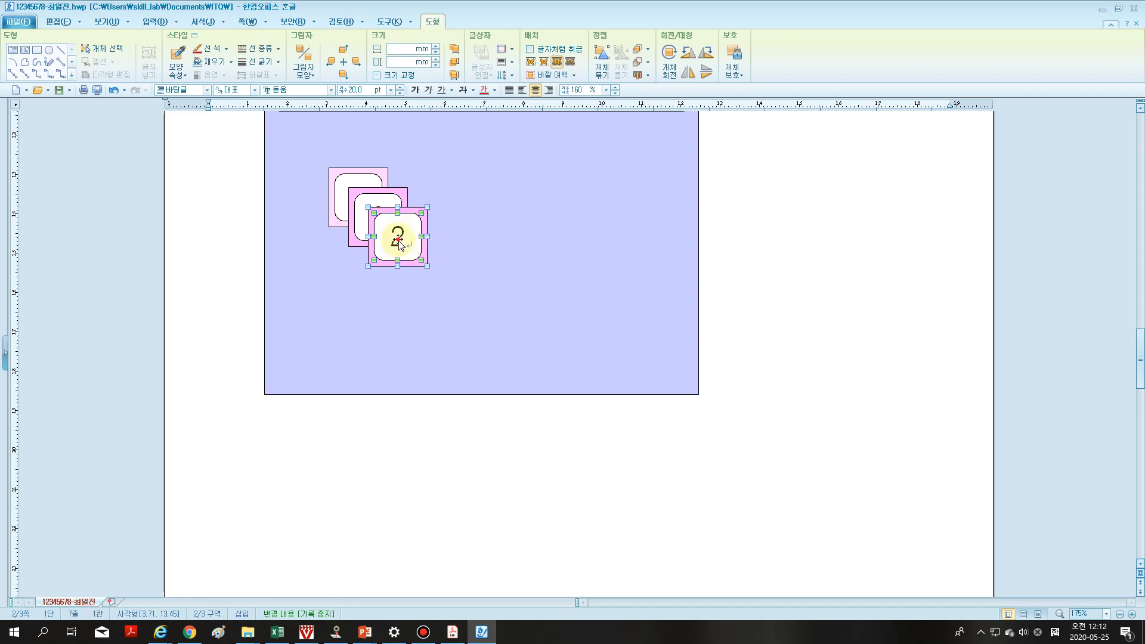
key(Escape)
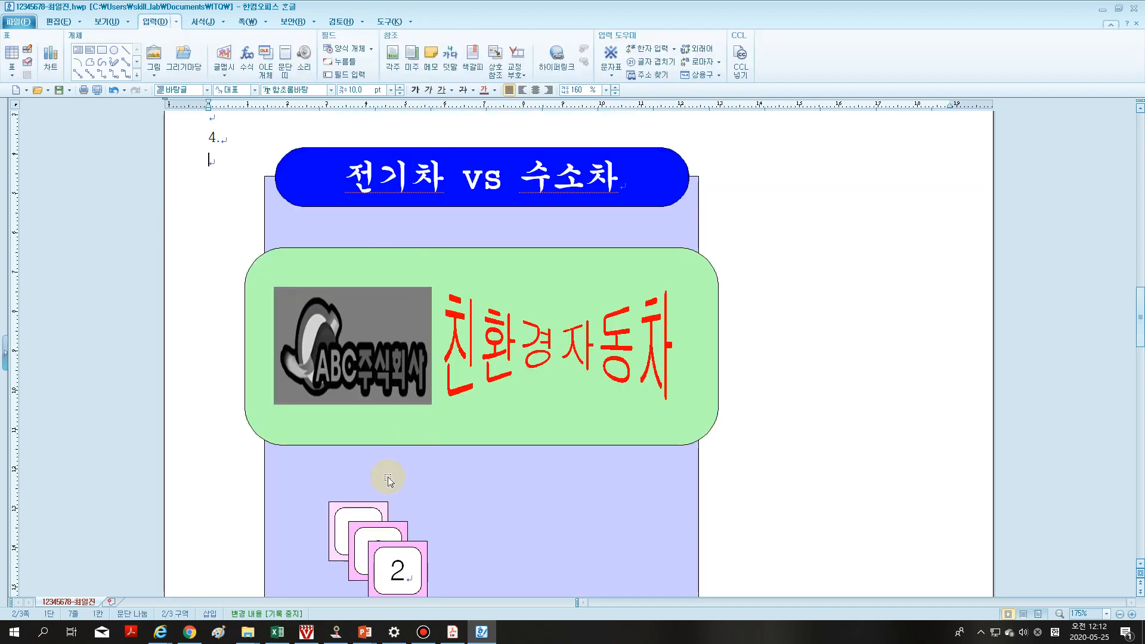
scroll(391, 477, down, 3)
click(398, 240)
double_click(398, 240)
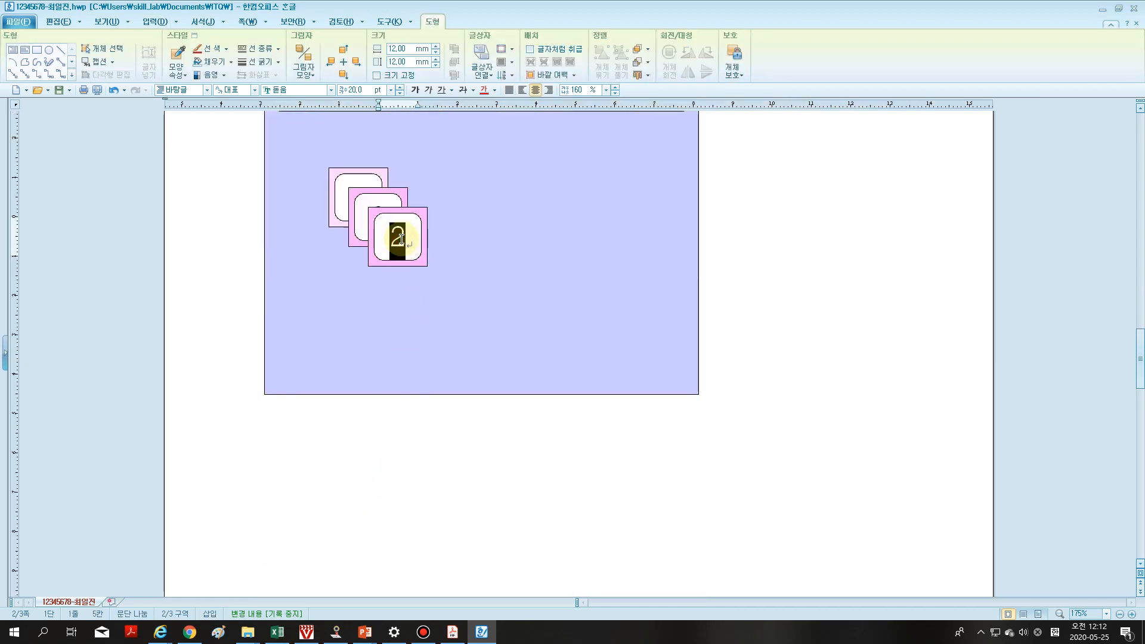
text(3)
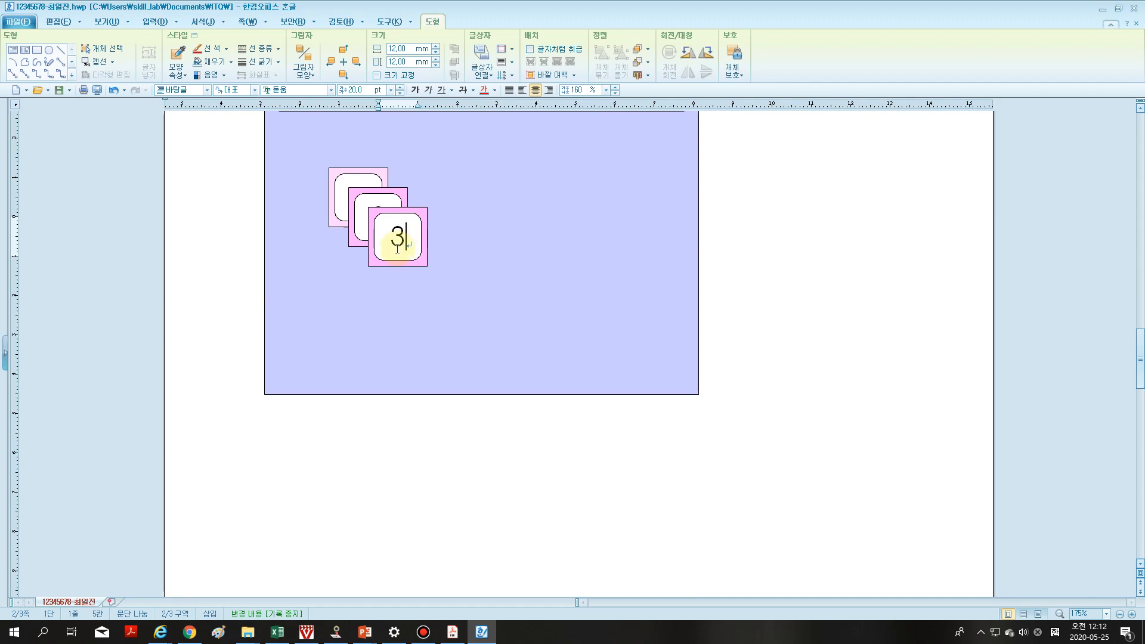
- Fill the outer square behind the number 3 with a deeper pink than the number 2 square
click(424, 266)
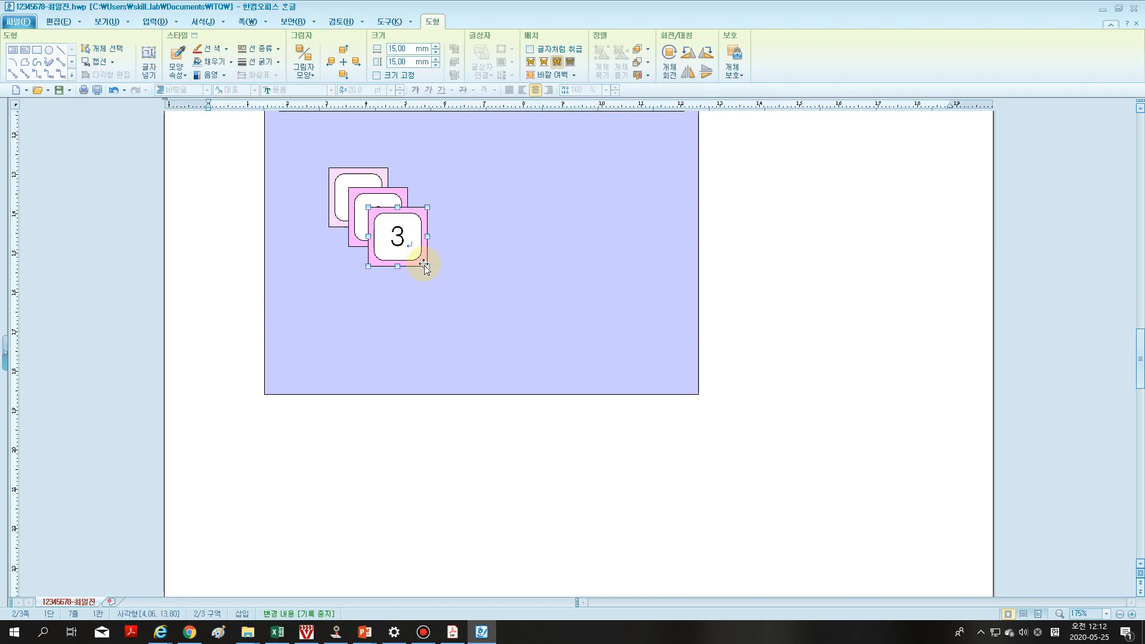
double_click(424, 267)
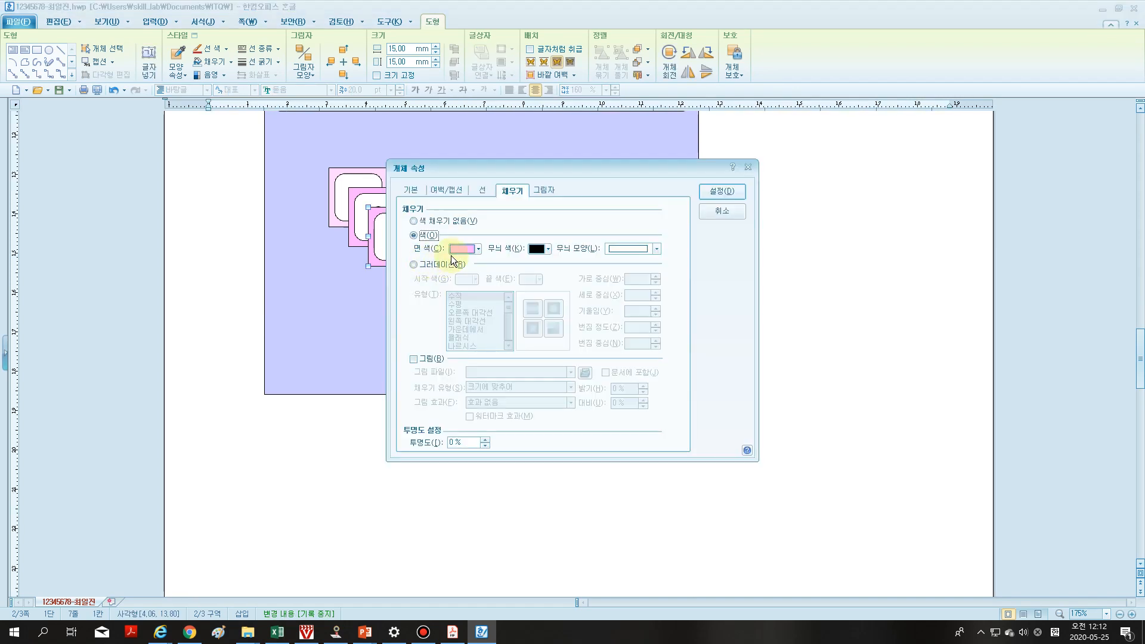
click(477, 248)
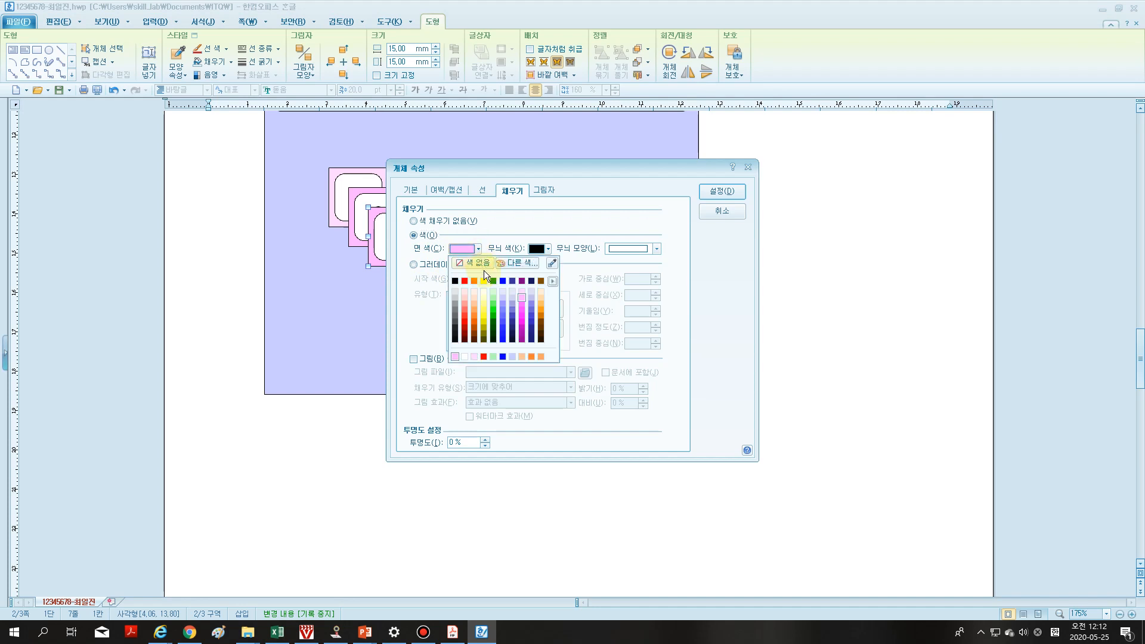
click(521, 303)
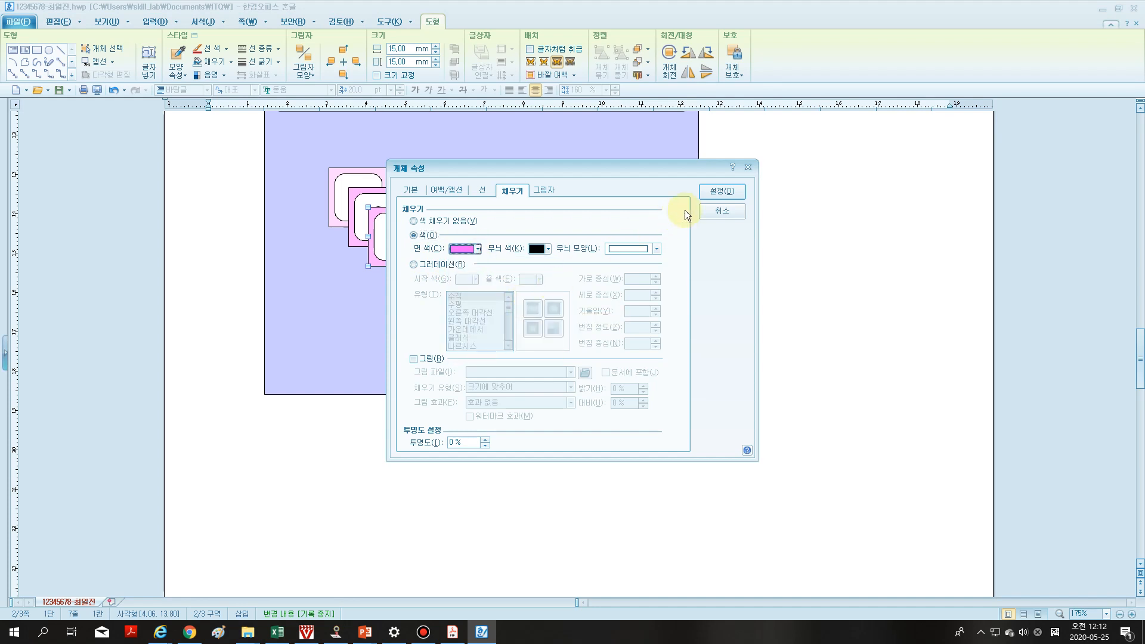
click(722, 191)
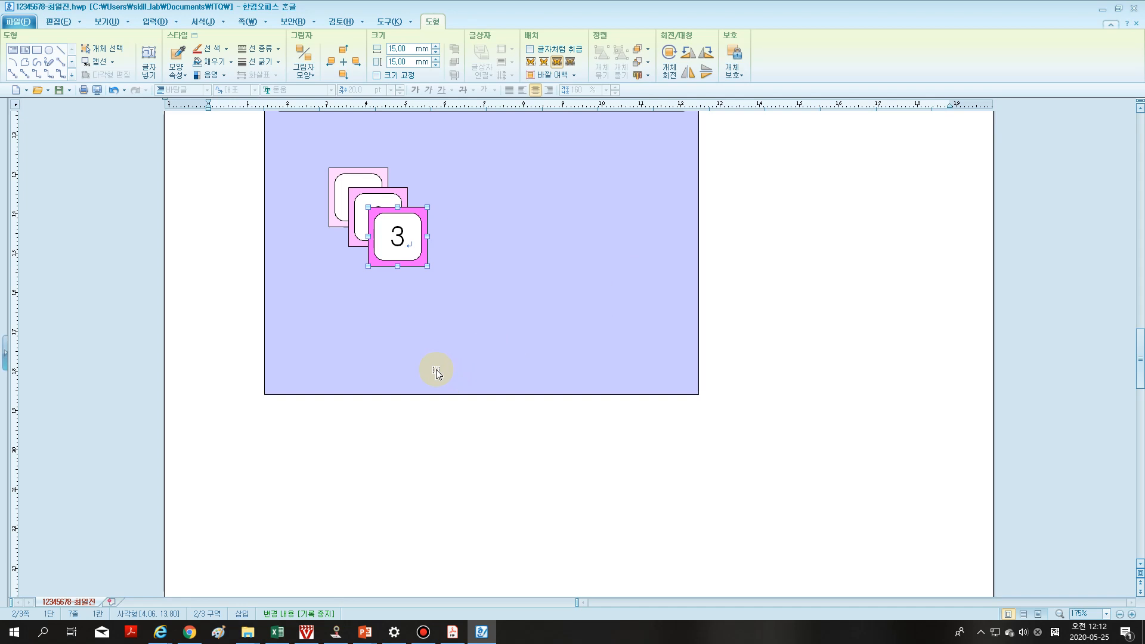
- Group the two squares of number 3 and move the group to the lavender rectangle's lower-left corner
click(415, 243)
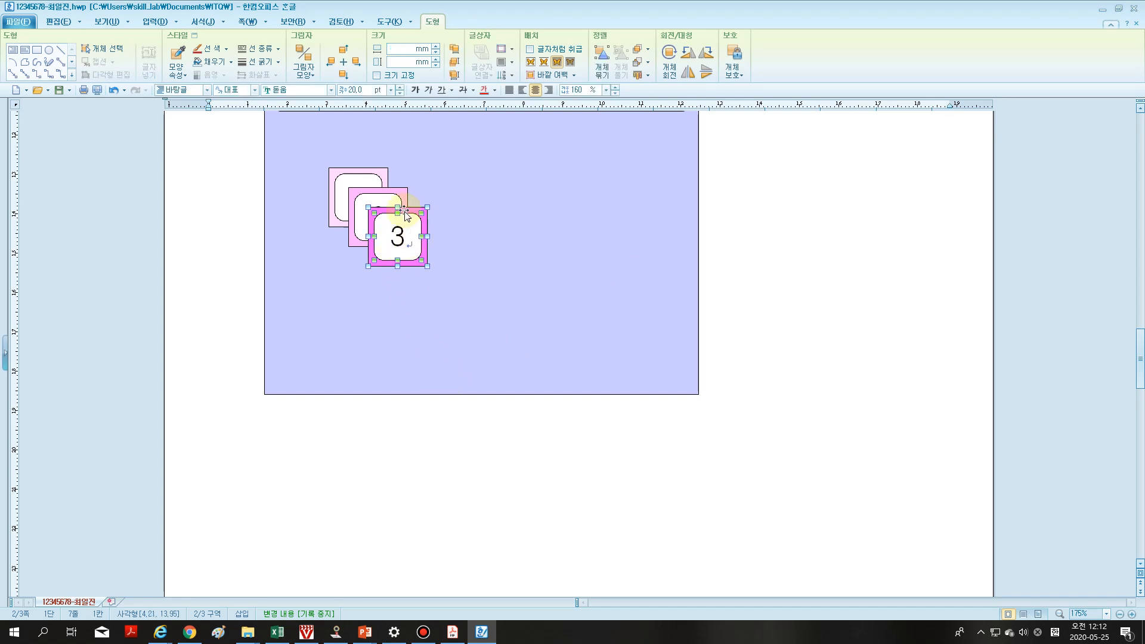
click(598, 73)
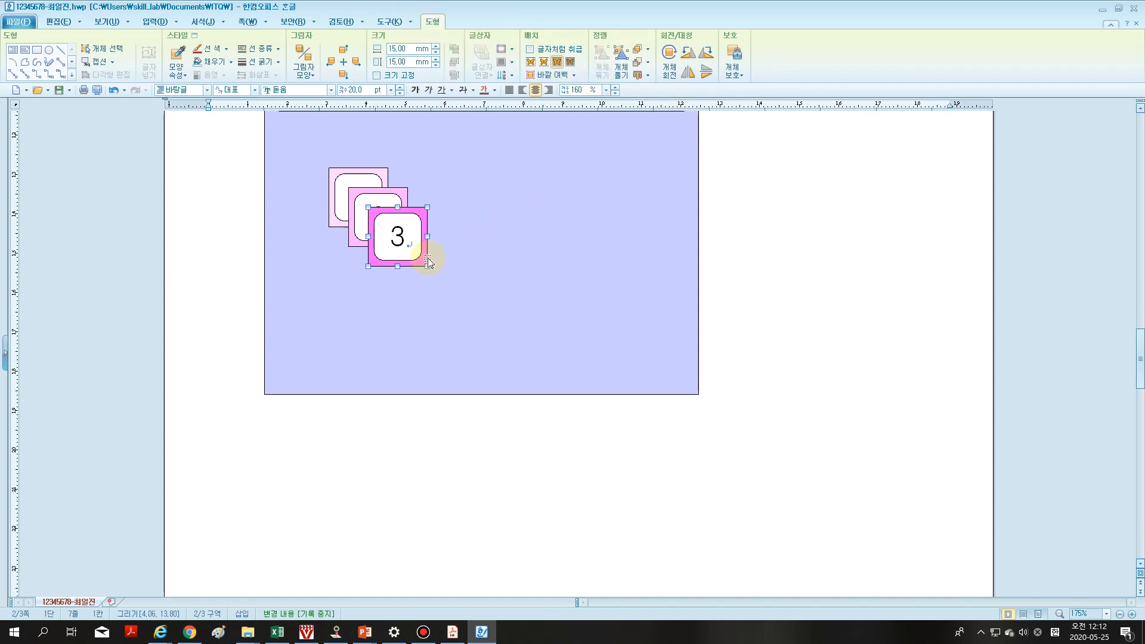
drag(427, 260, 332, 375)
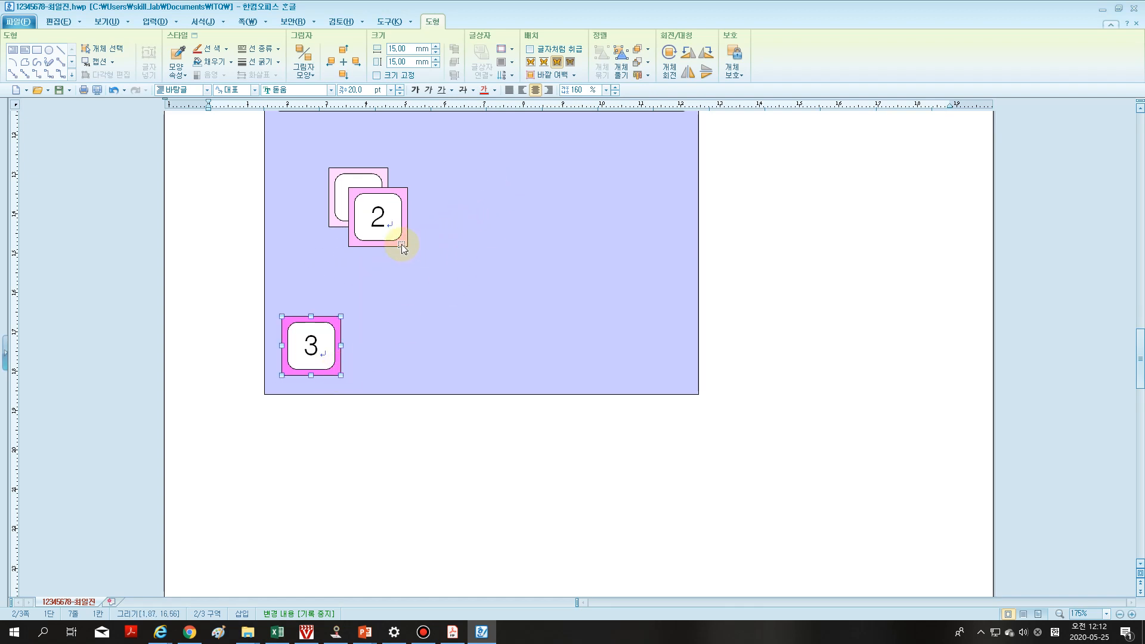
- Group the two squares of number 2 and place the group directly above number 3
click(394, 267)
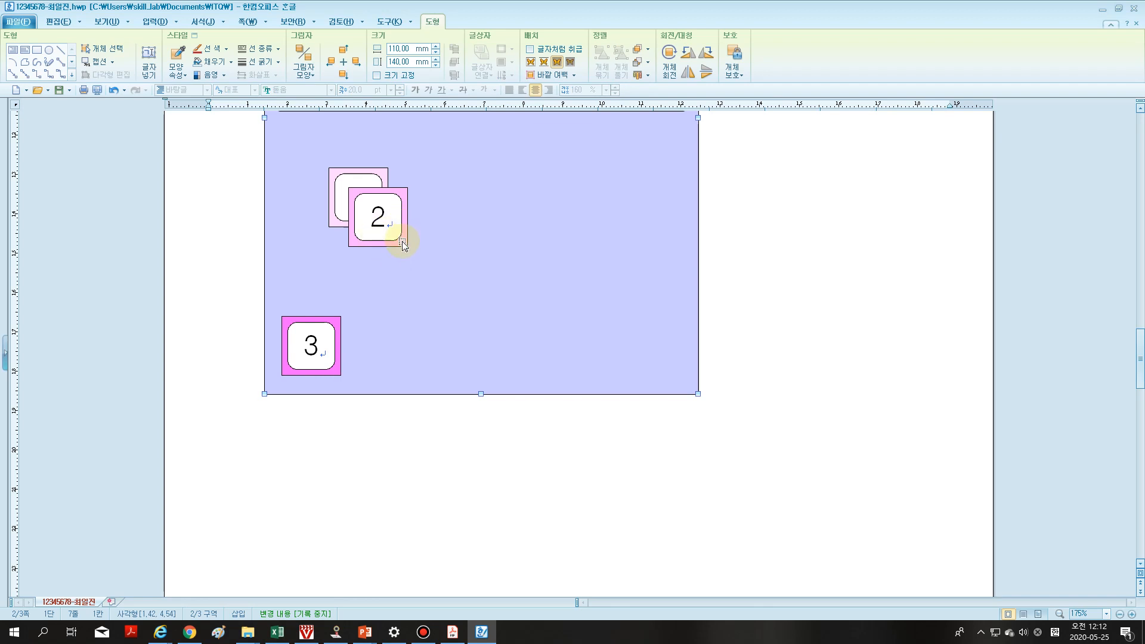
click(402, 243)
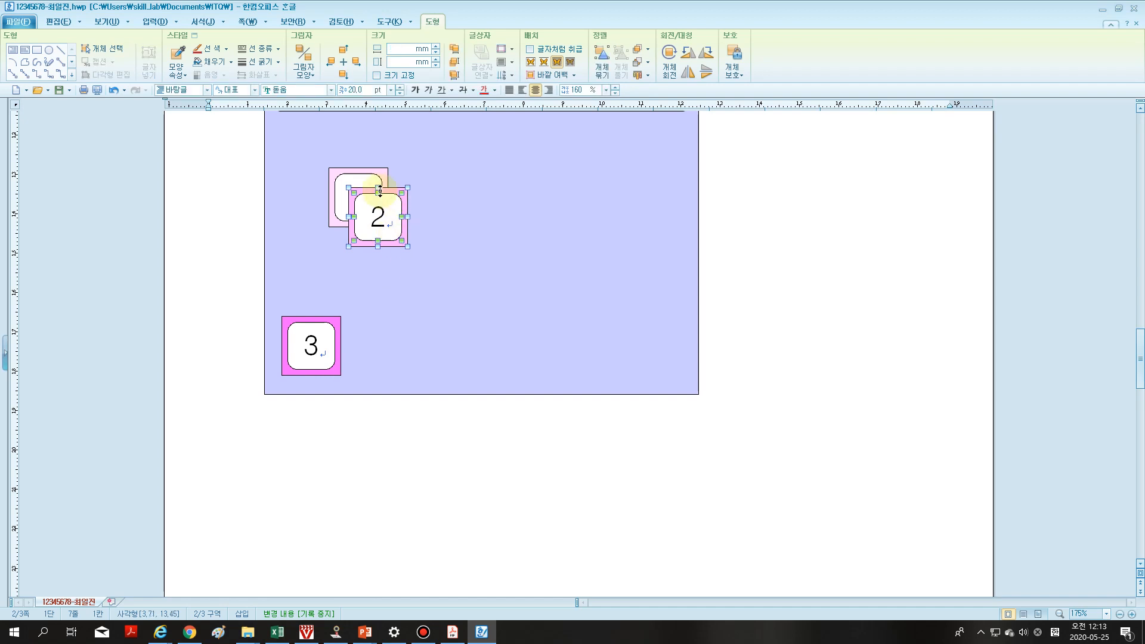
shift+click(382, 230)
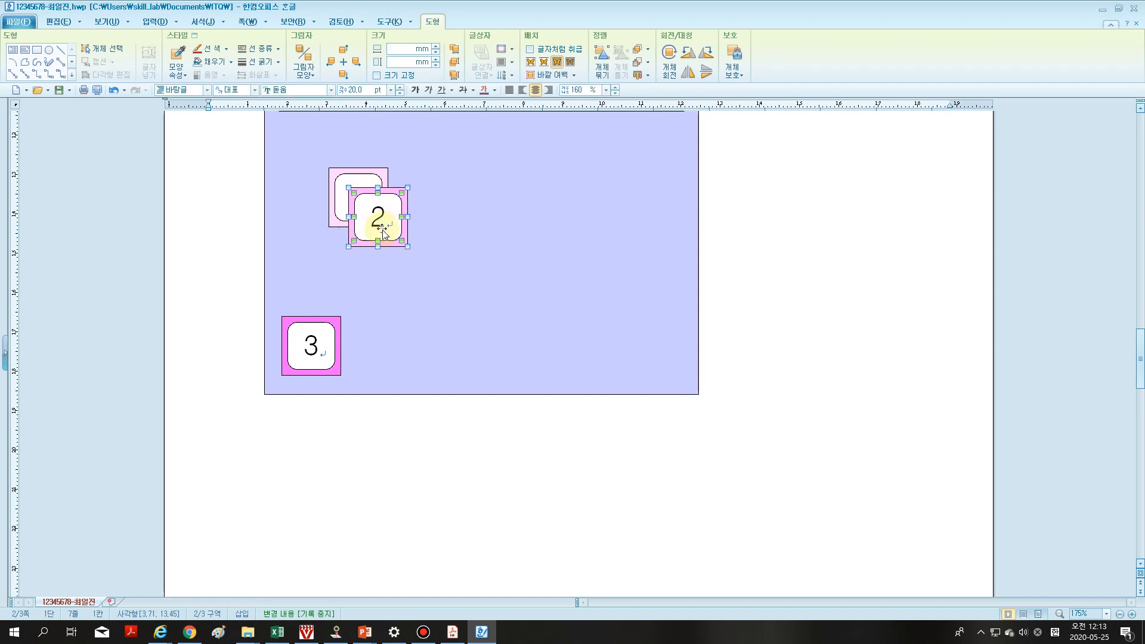
click(603, 71)
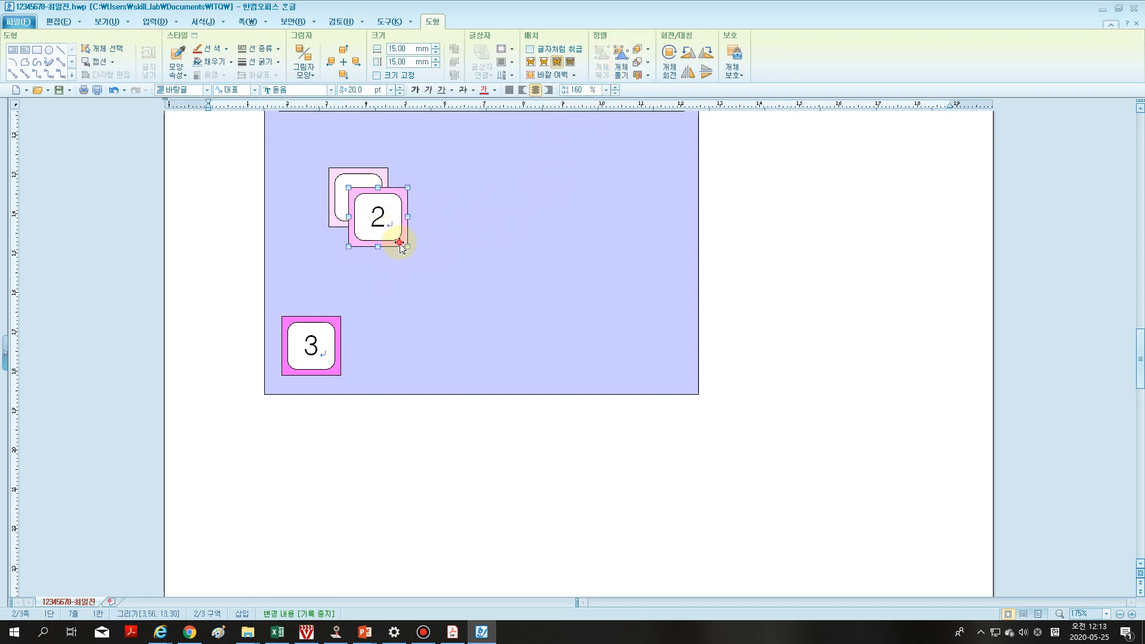
drag(398, 245, 333, 285)
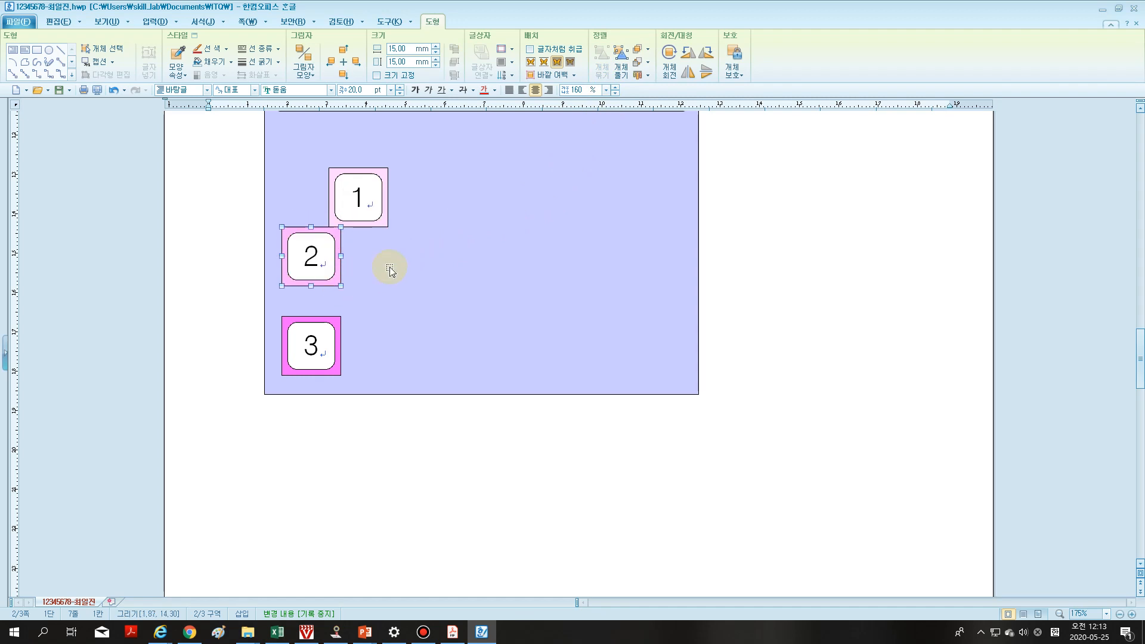
- Group the two squares of number 1 and place the group above number 2, just below the green box
click(376, 216)
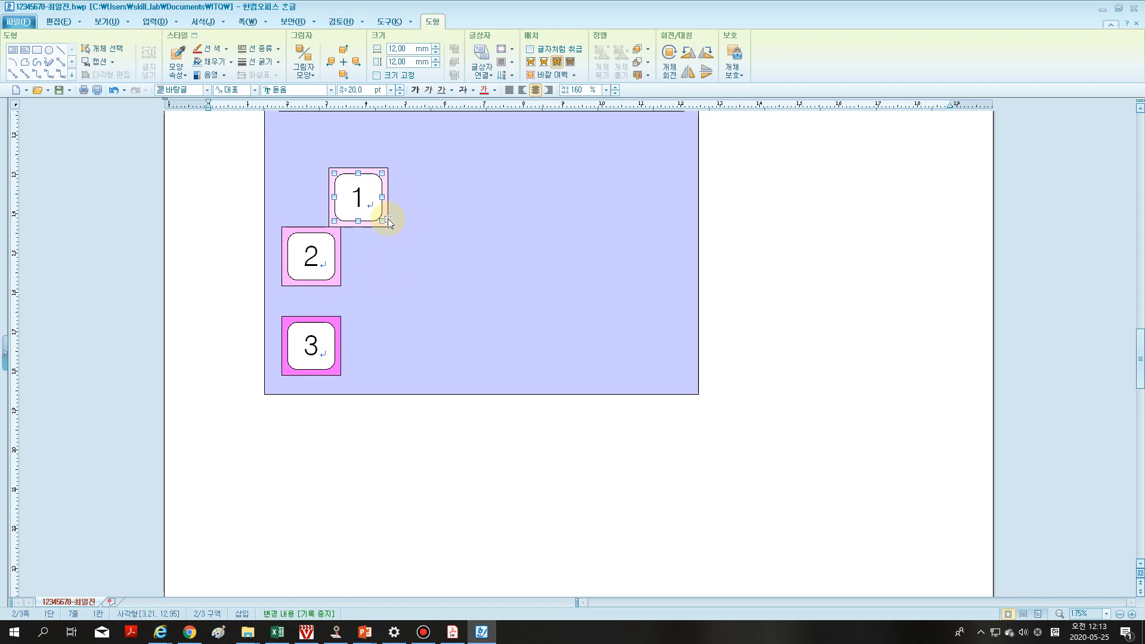
shift+click(387, 222)
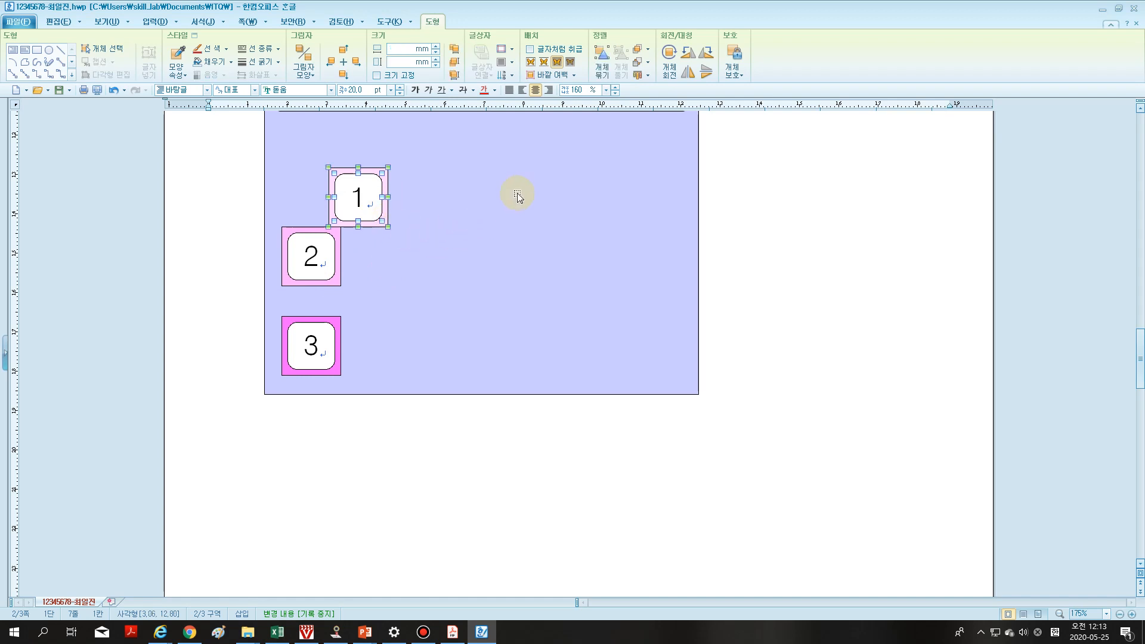
click(607, 74)
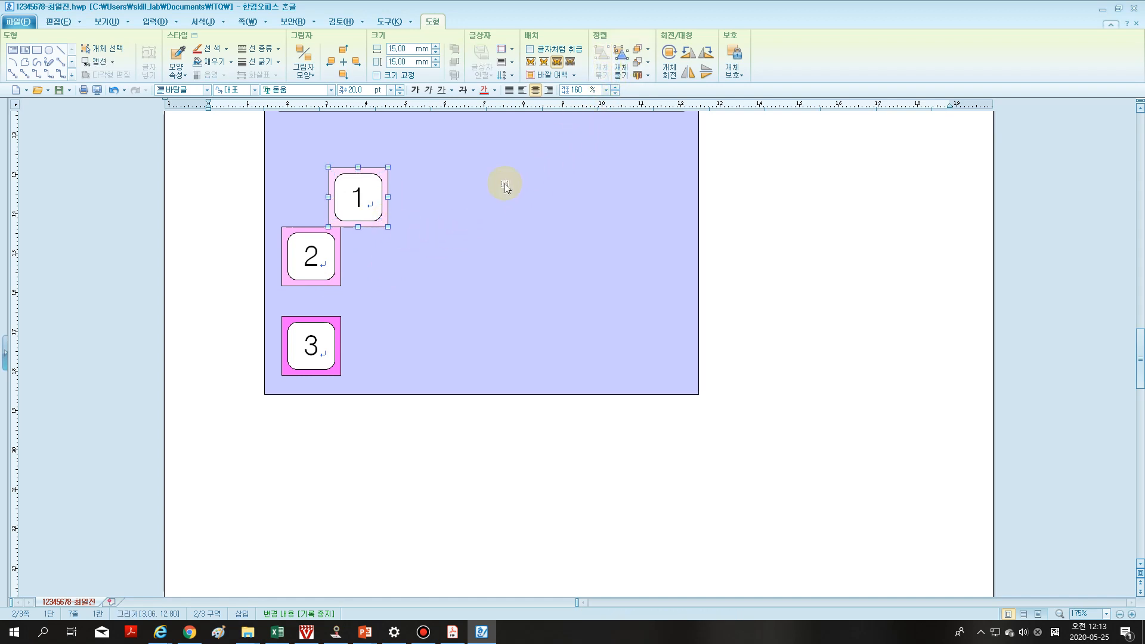
drag(384, 225, 335, 186)
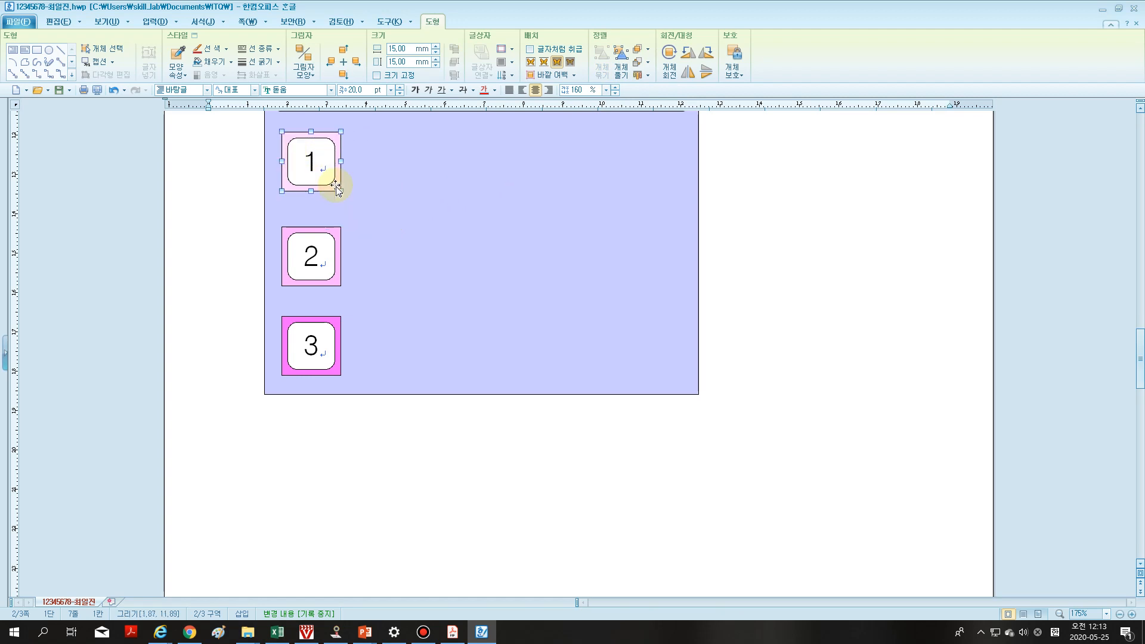
- Left-align the three numbered groups (왼쪽 맞춤), make their vertical spacing equal (세로 간격을 동일하게), and deselect them
shift+click(335, 241)
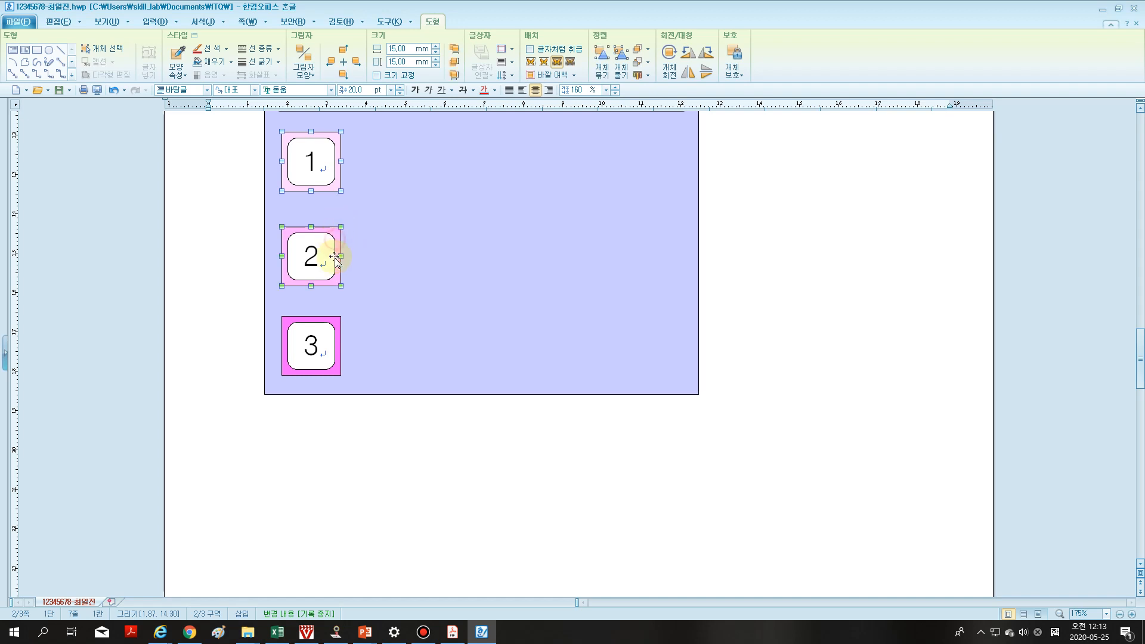
shift+click(328, 331)
click(649, 75)
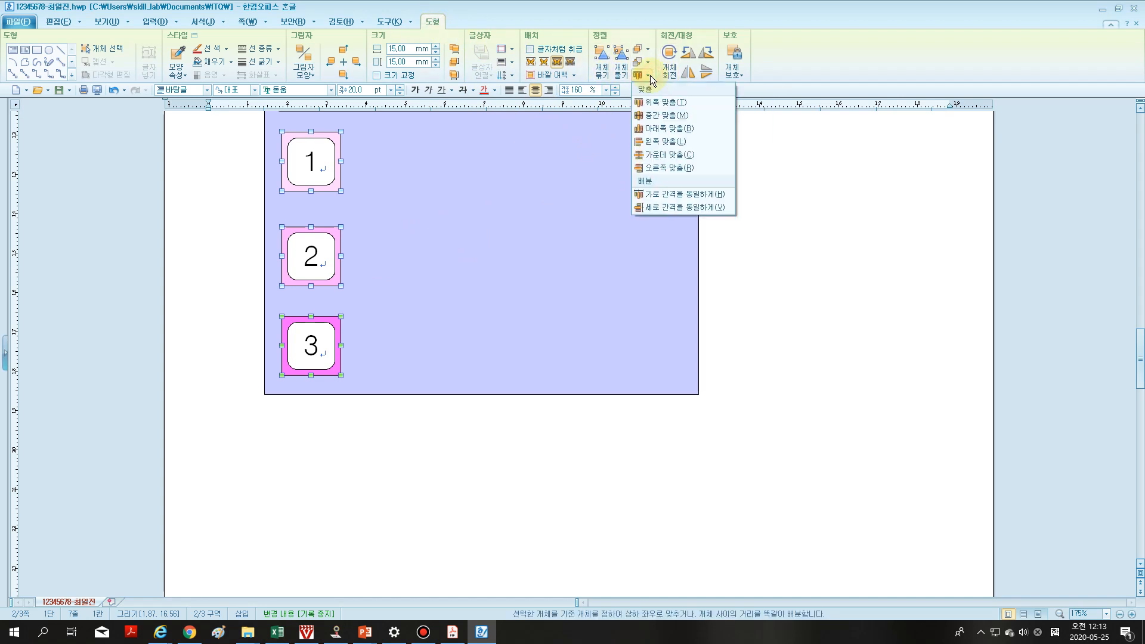
click(666, 140)
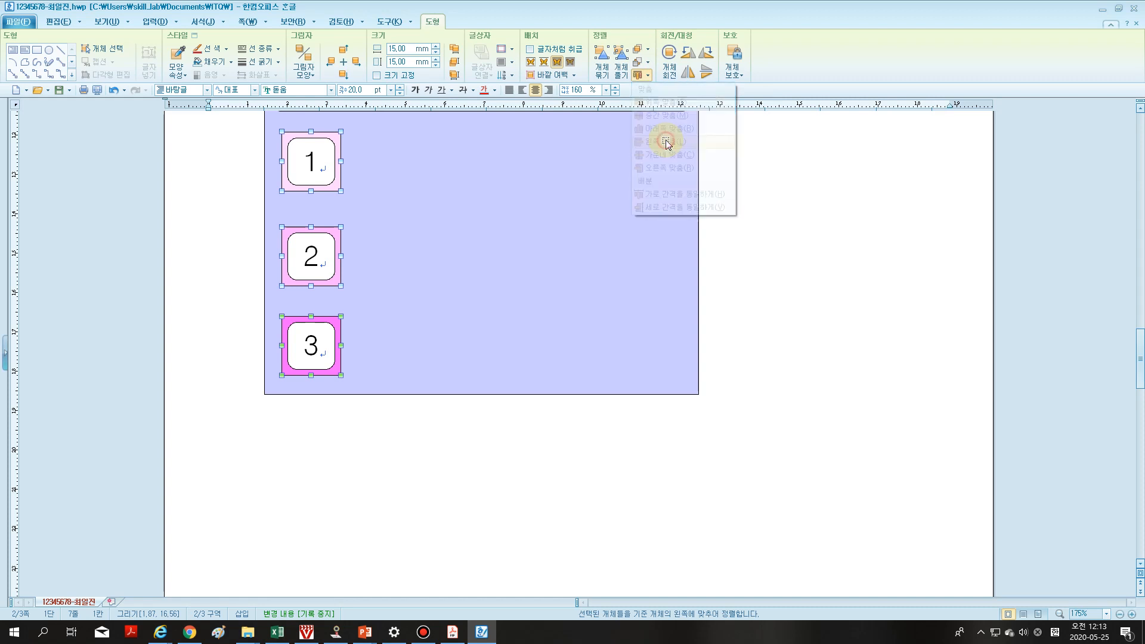
click(649, 76)
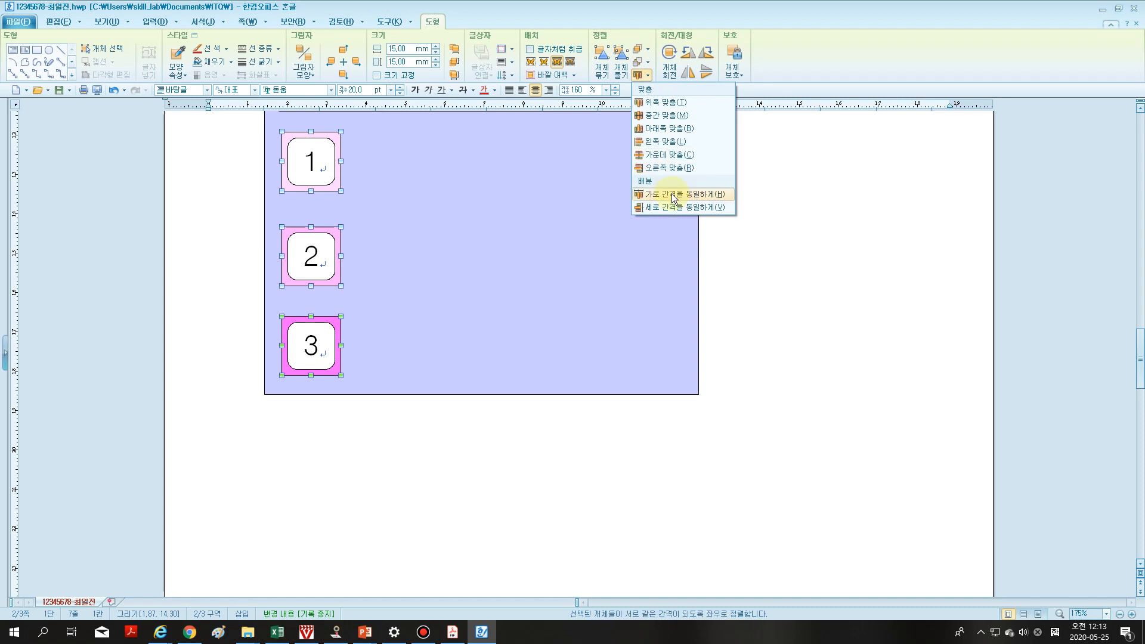
click(671, 208)
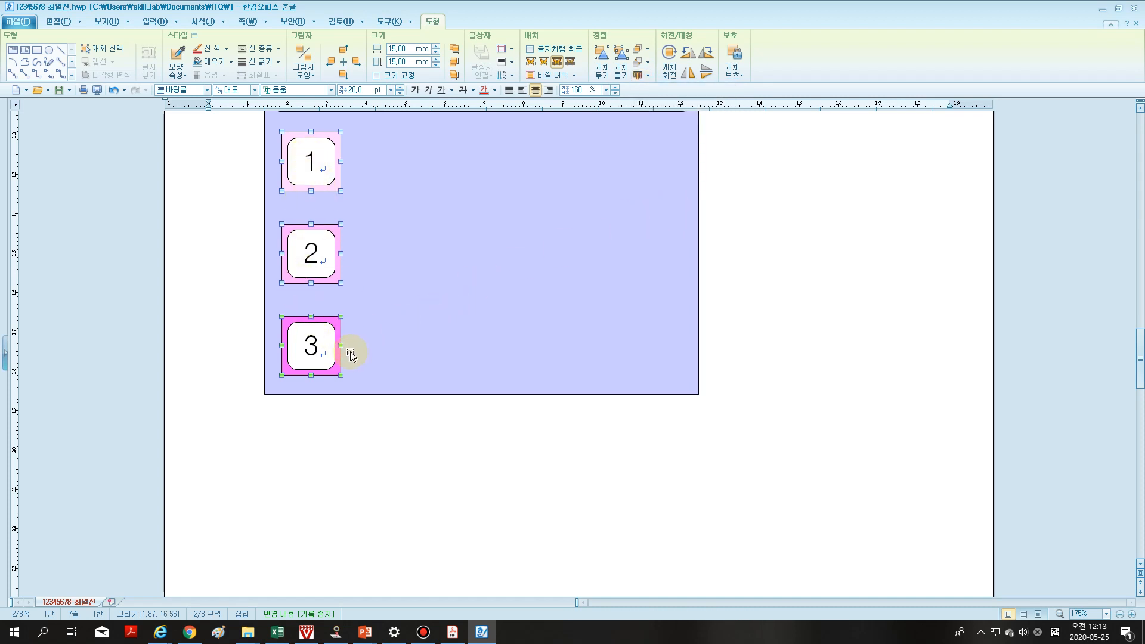
scroll(351, 348, up, 3)
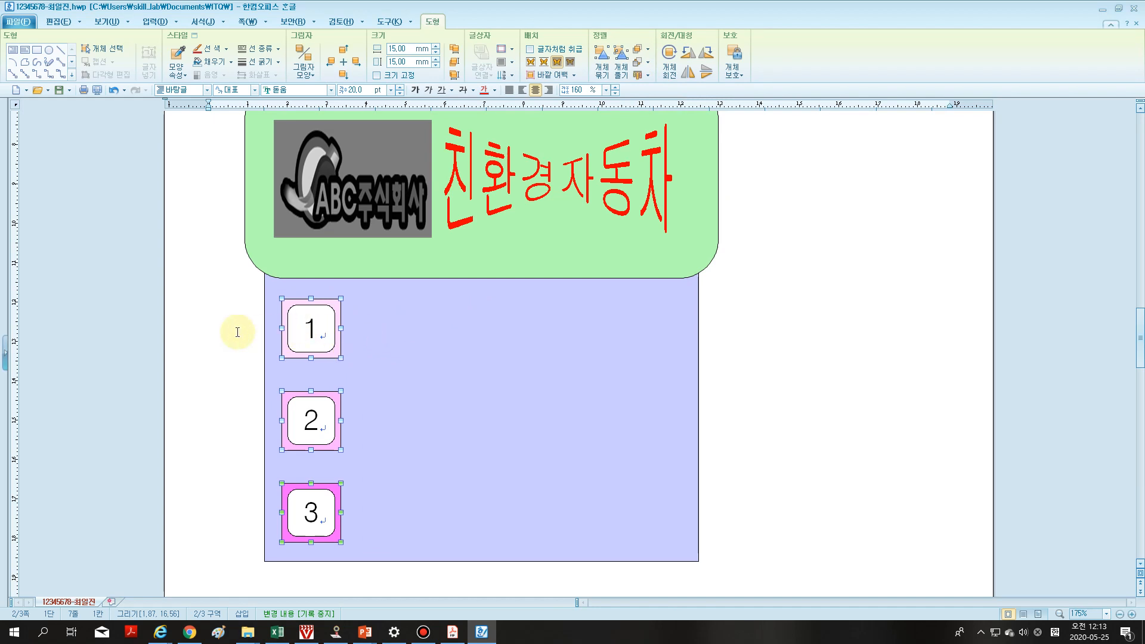
click(724, 328)
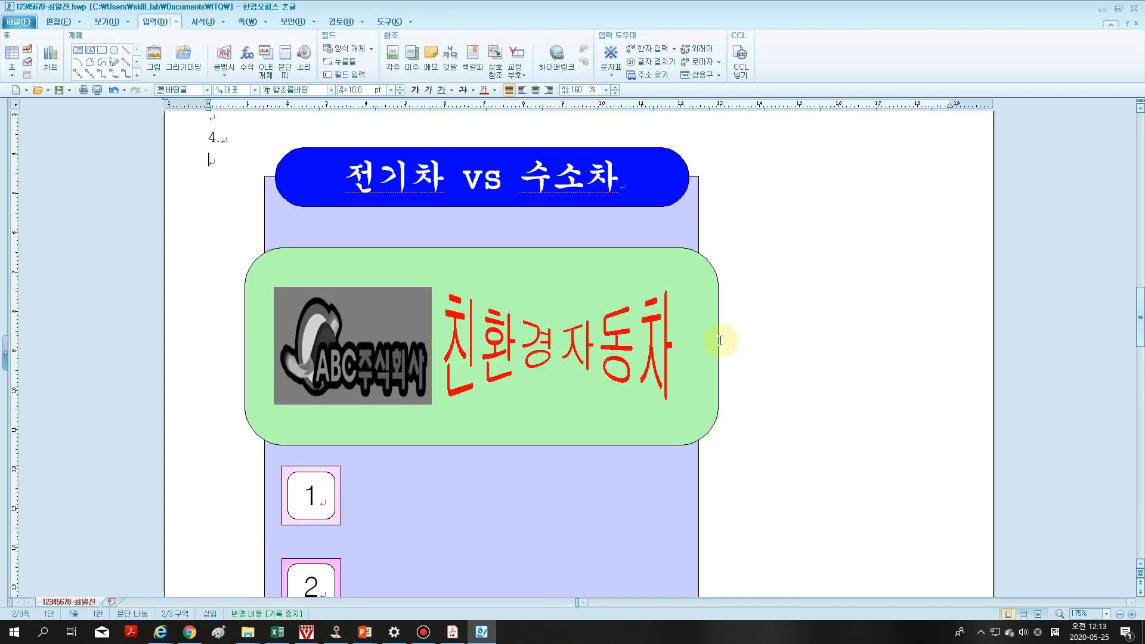
- Draw a text box about 84 × 15 mm beside number 1 and enter "개끗한 생태계 조성" in it
scroll(720, 339, down, 3)
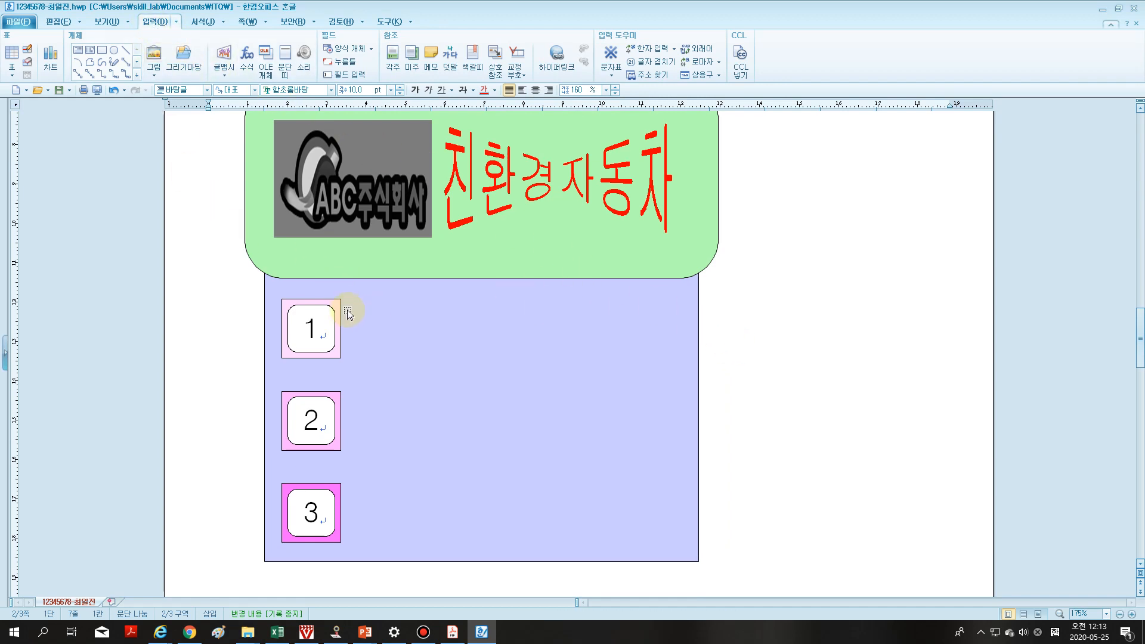
click(77, 49)
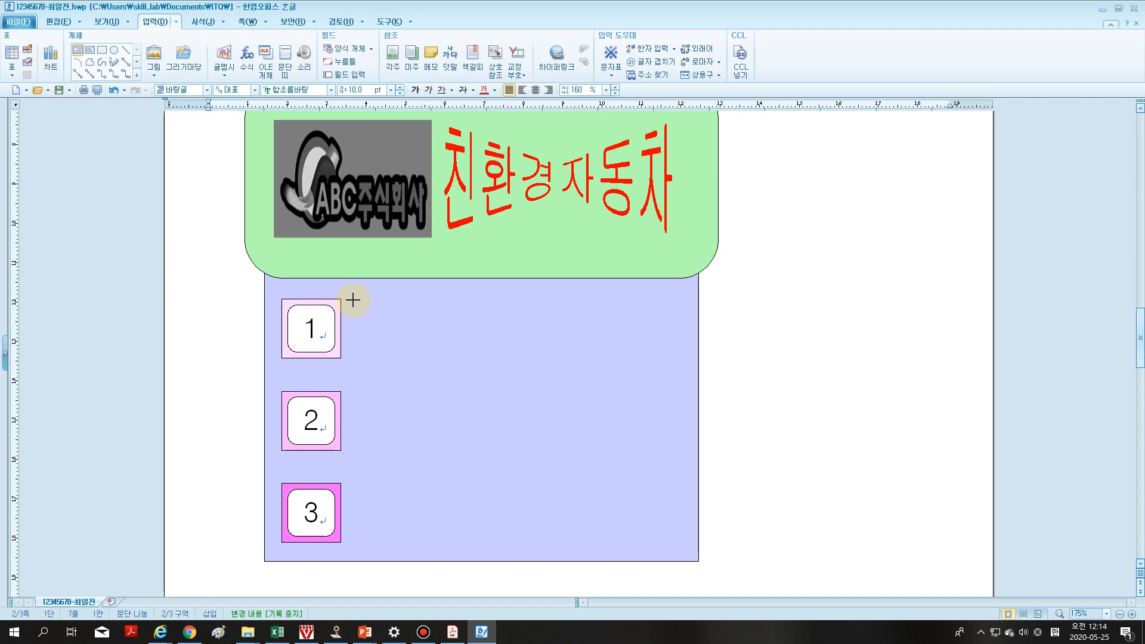
drag(353, 300, 686, 360)
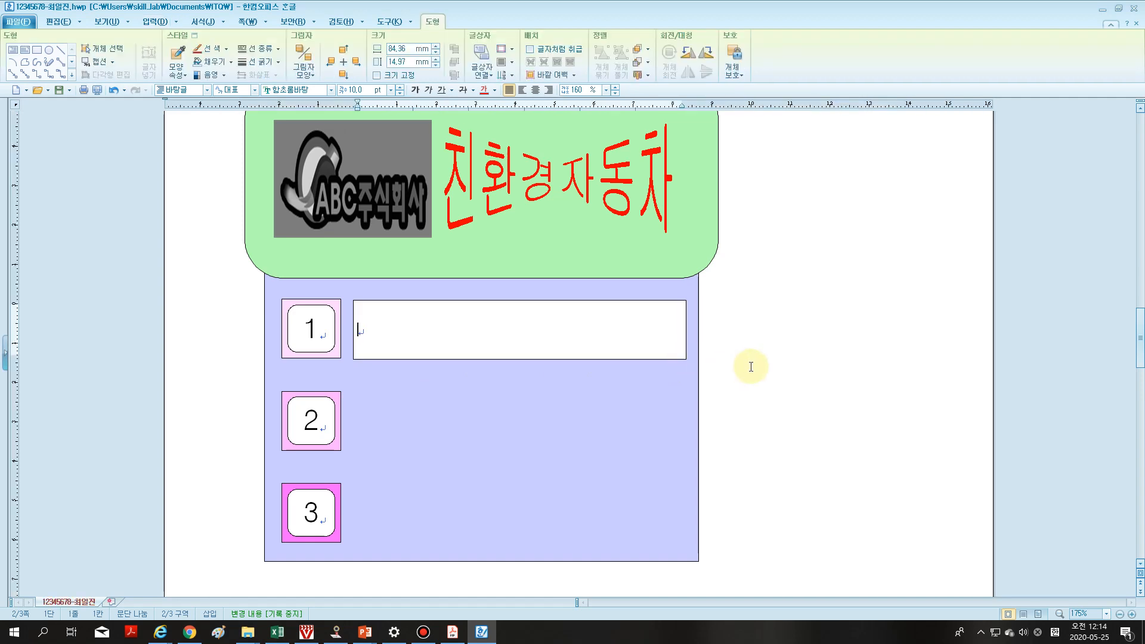
text(개끗)
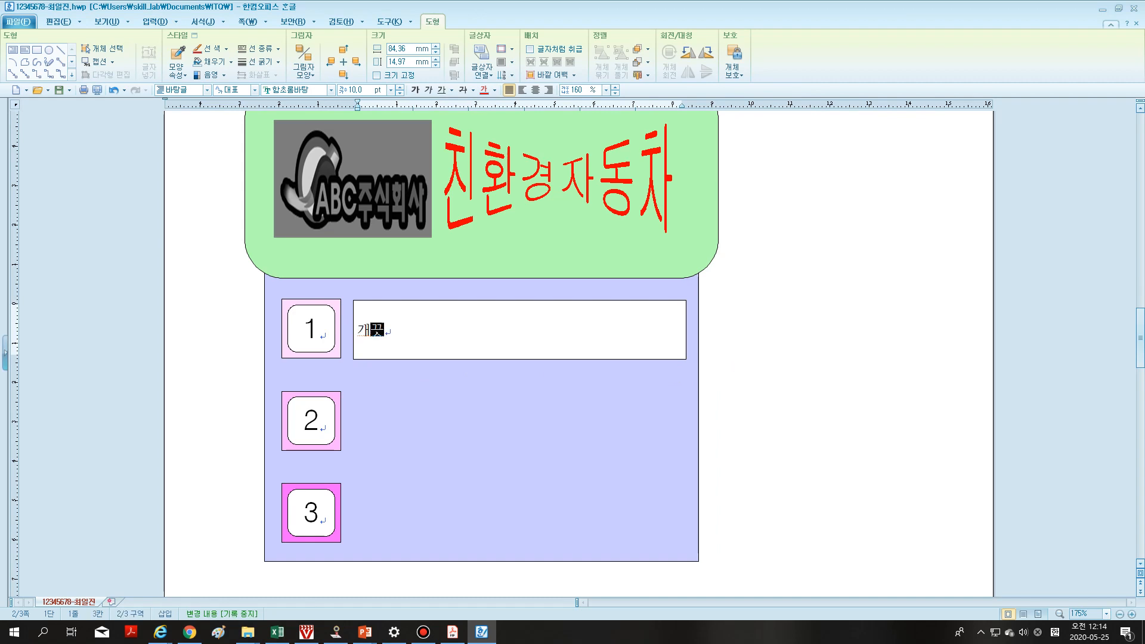
text(한 ㅅ생태)
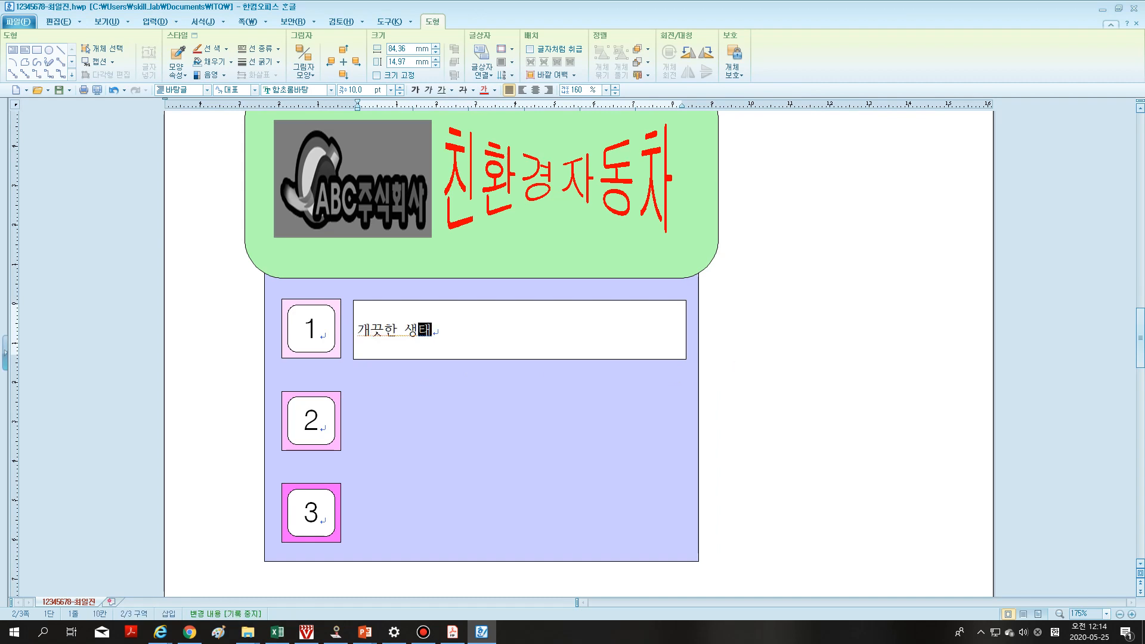
text(계 조서ㅏ)
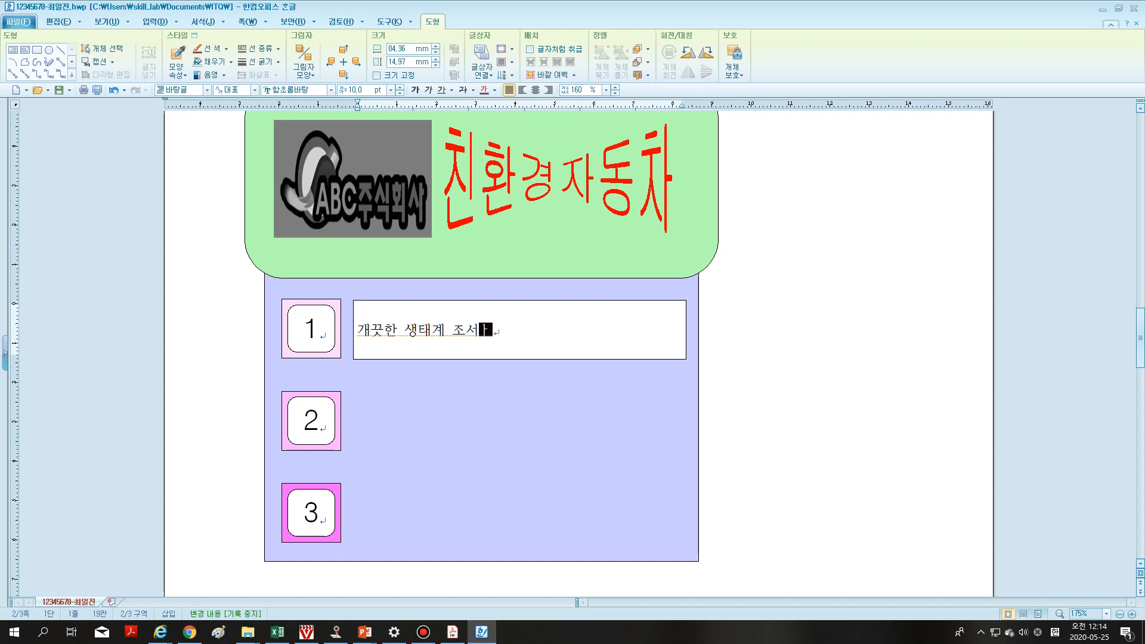
text(ㅇ)
- Correct the first syllable of the text beside number 1 to "깨" so it reads "깨끗한 생태계 조성"
click(370, 329)
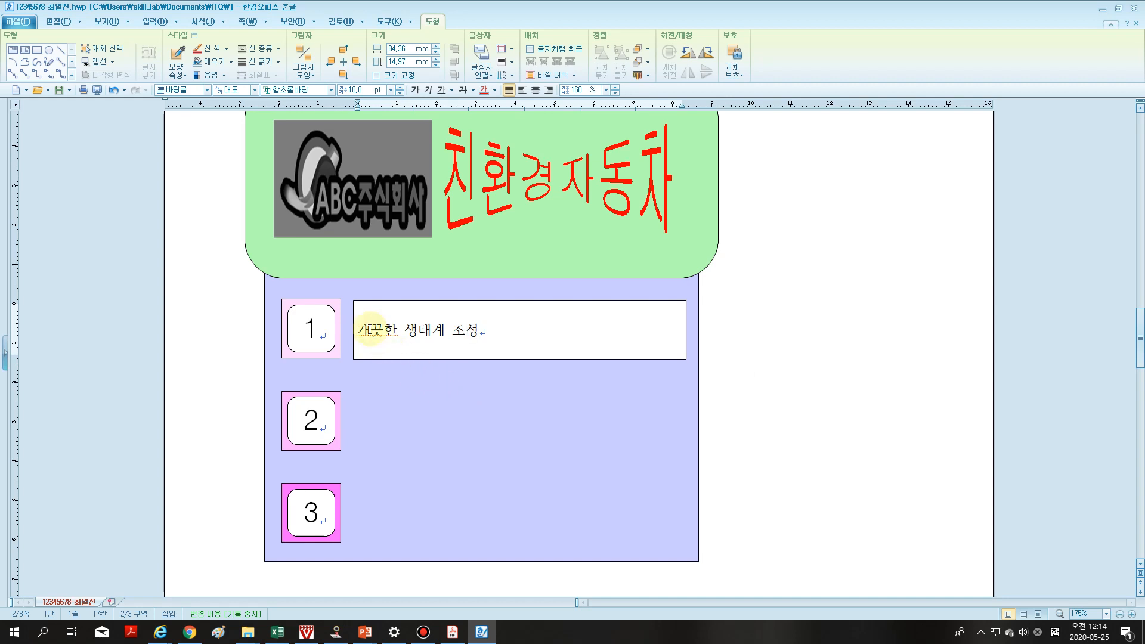
drag(370, 330, 362, 331)
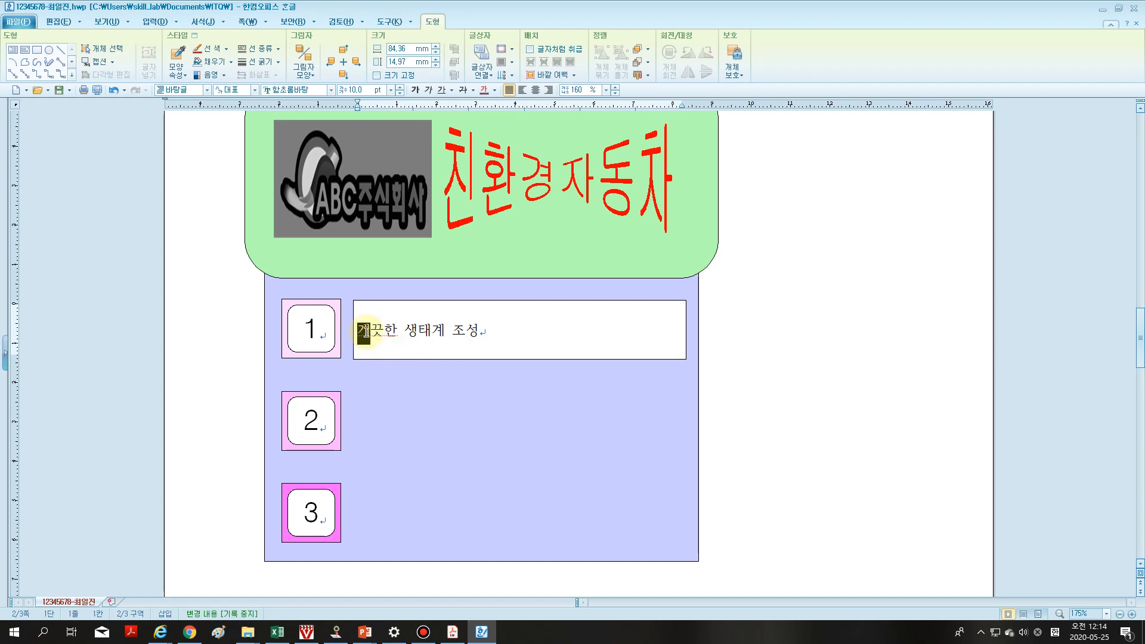
text(깨)
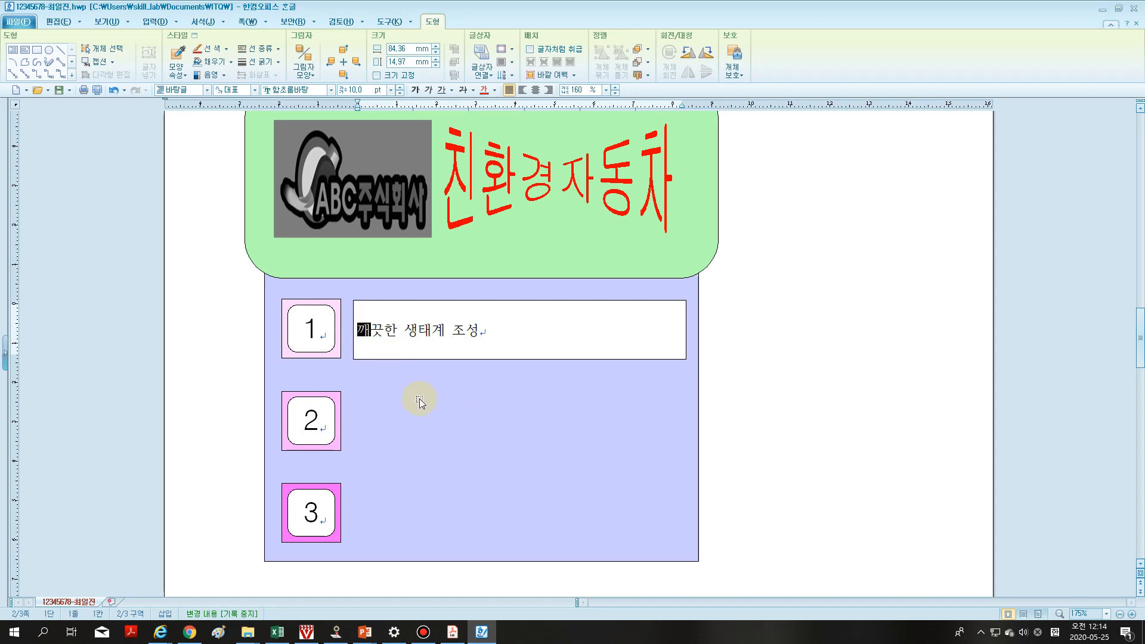
click(491, 334)
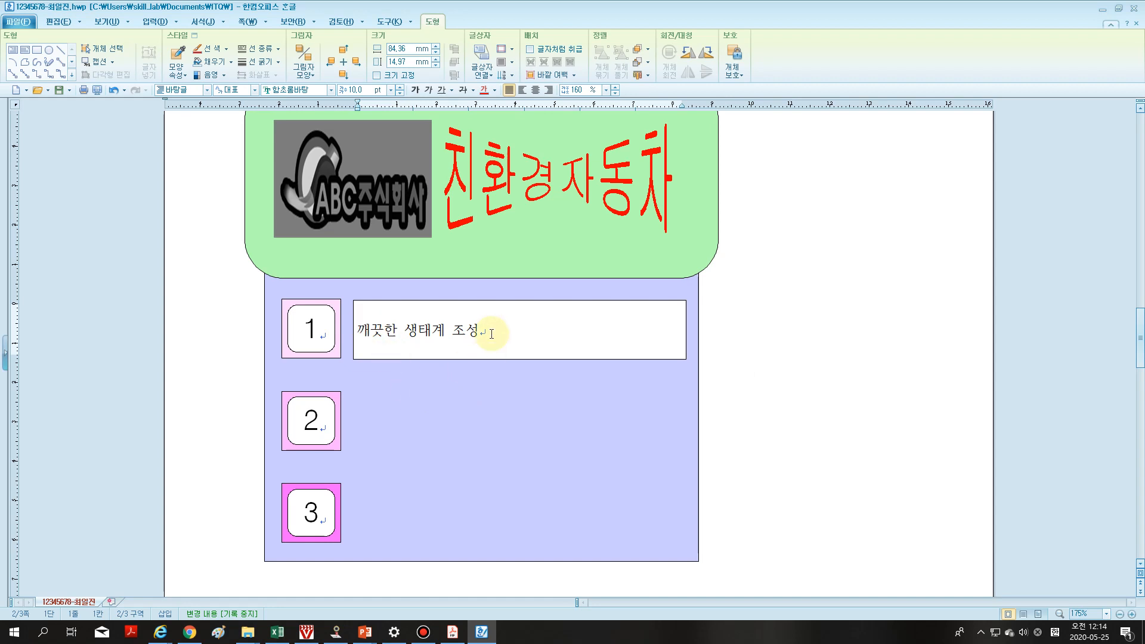
- Open the object properties of the text box beside number 1 and set its placement to in front of text (글 앞으로)
click(524, 359)
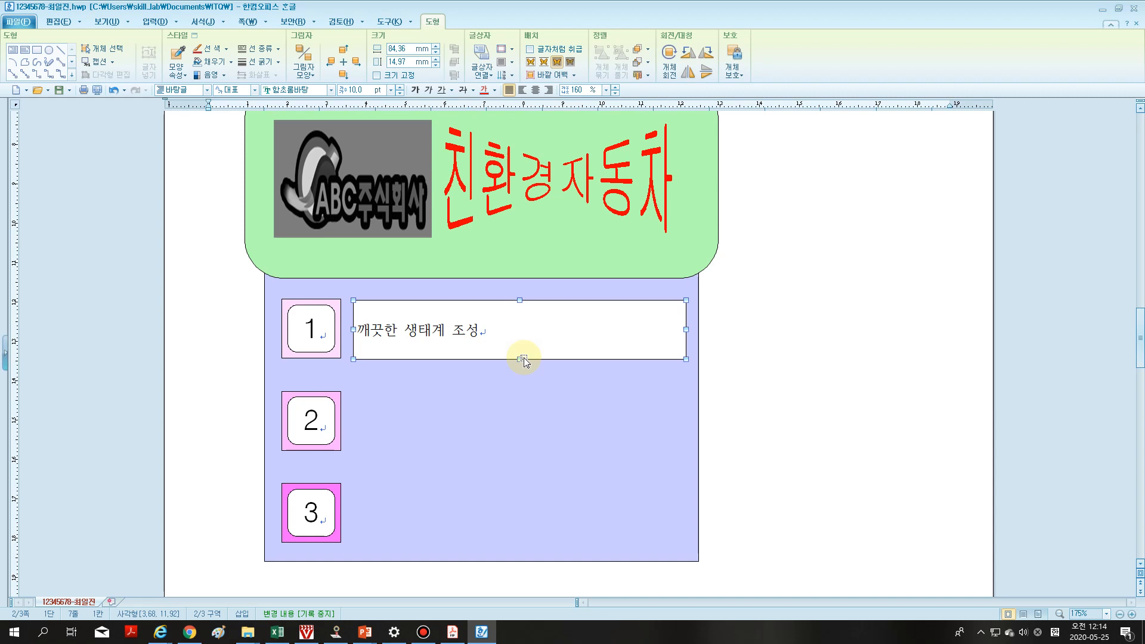
double_click(523, 359)
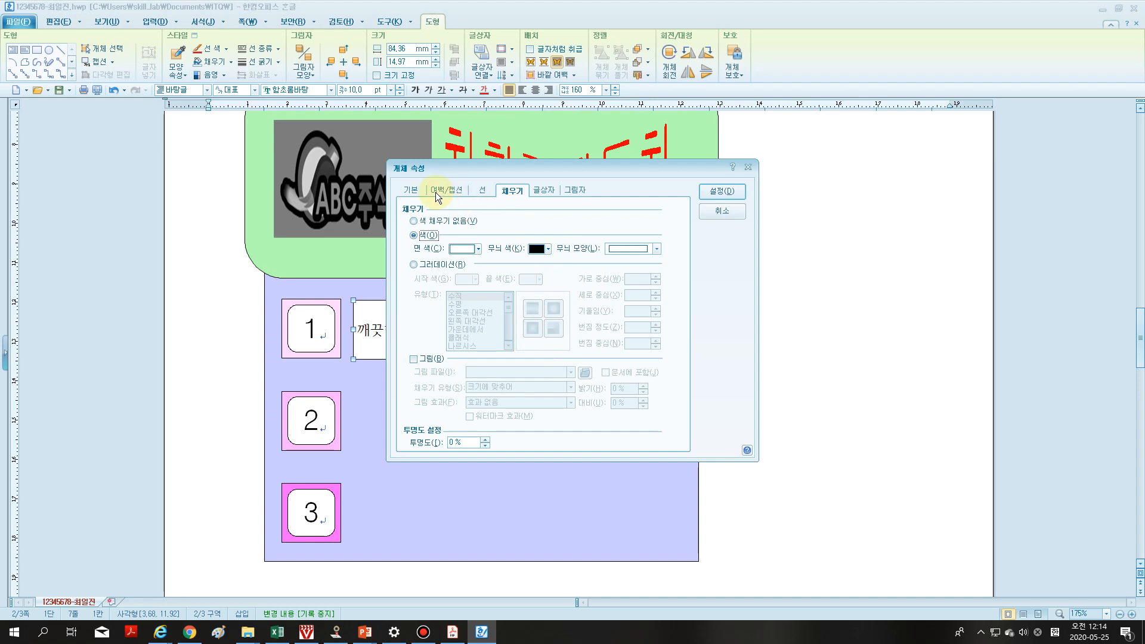
click(411, 191)
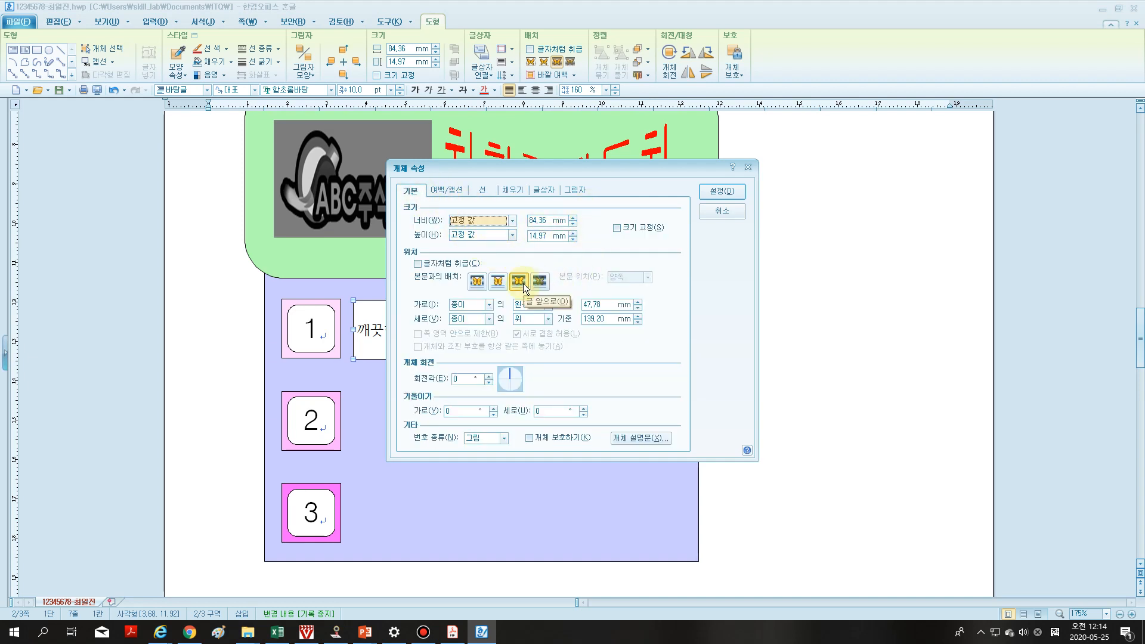
click(524, 287)
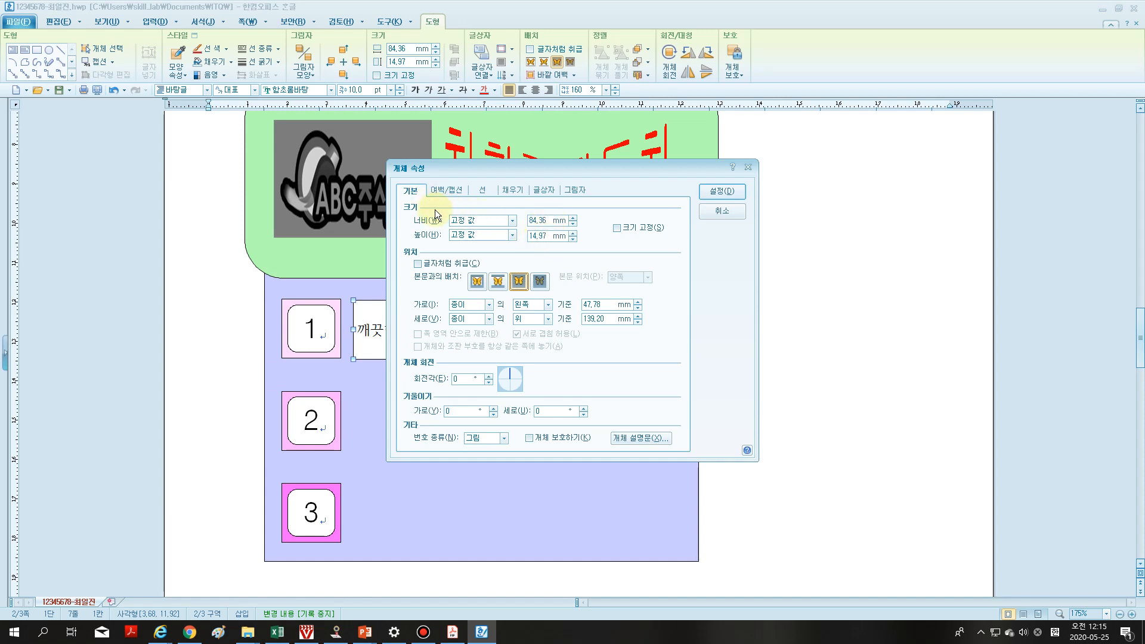
- Give the text box a dashed outline and no fill (색 채우기 없음), and apply the properties
click(482, 191)
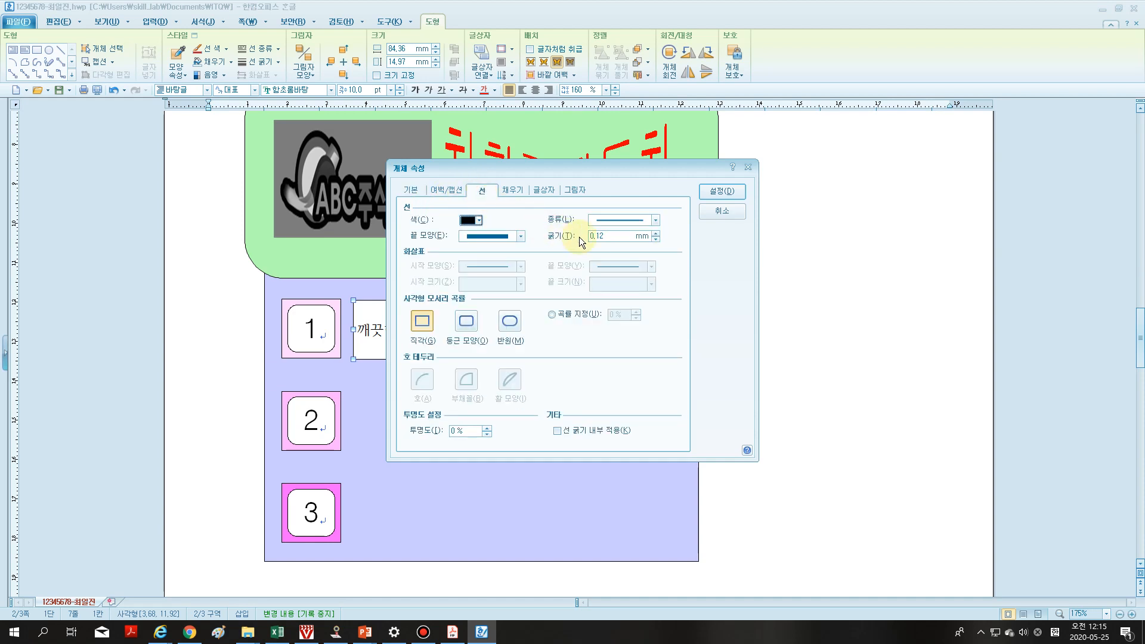
click(656, 220)
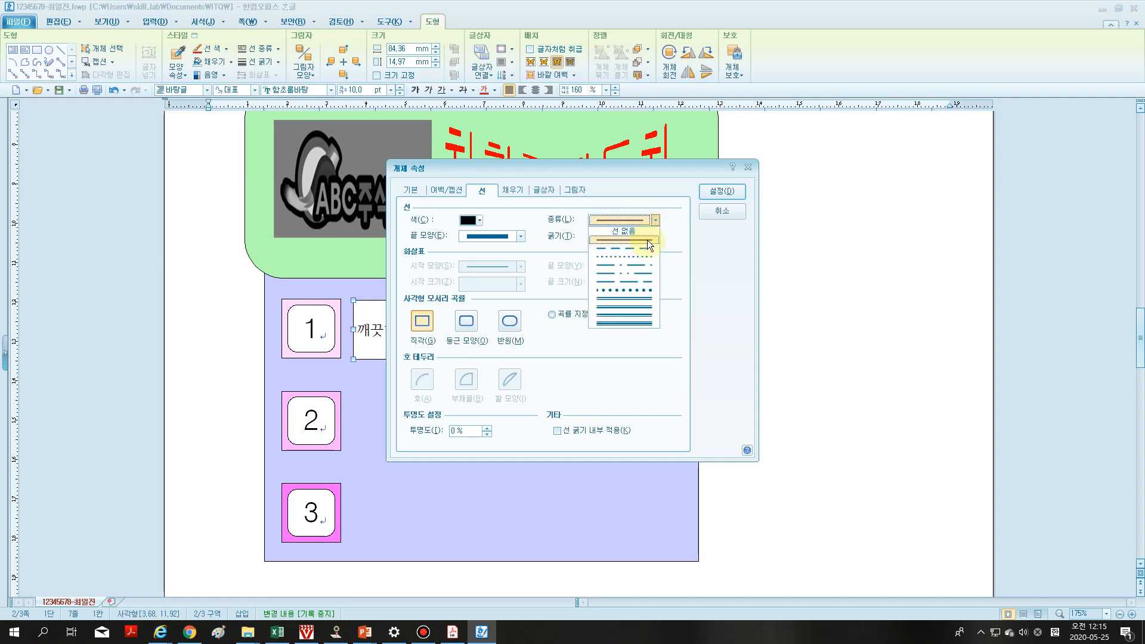
click(649, 248)
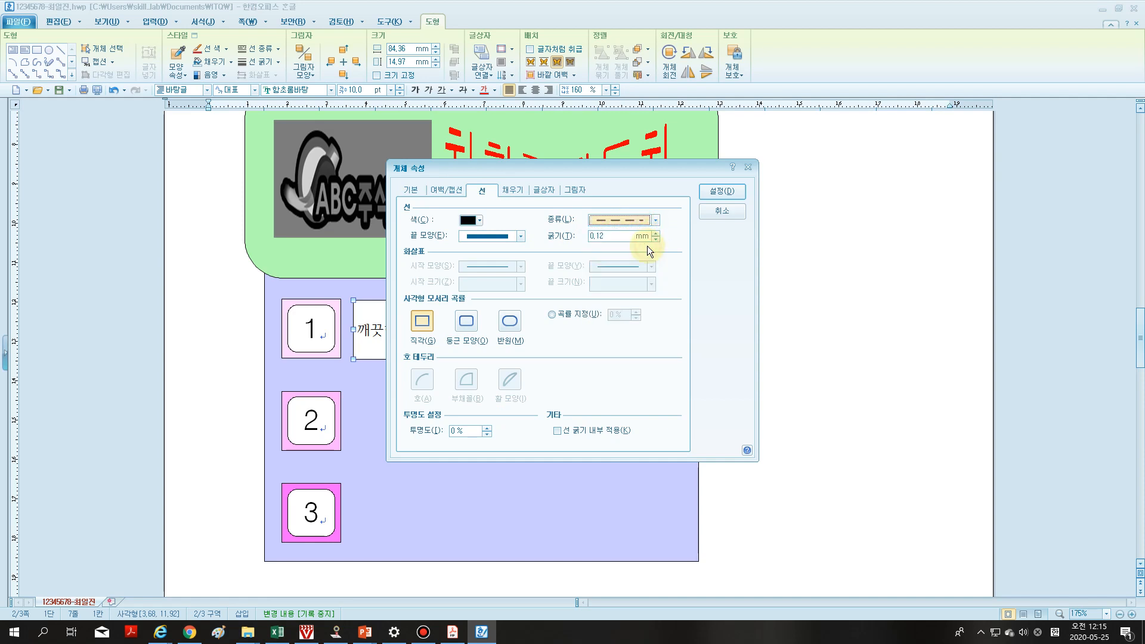
click(598, 236)
click(514, 190)
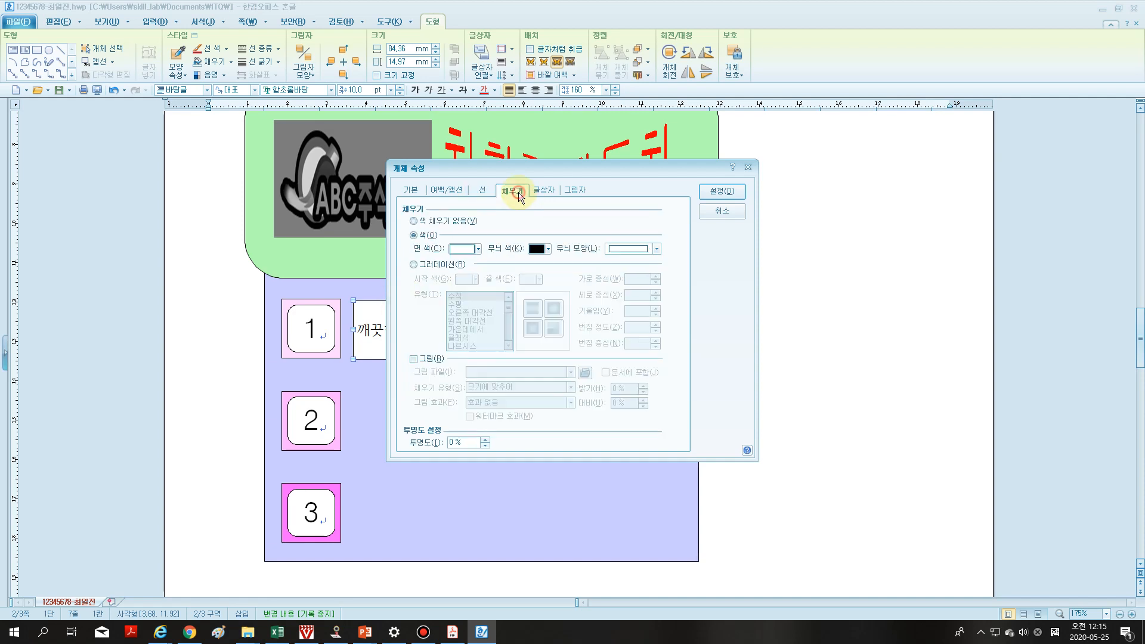
click(439, 222)
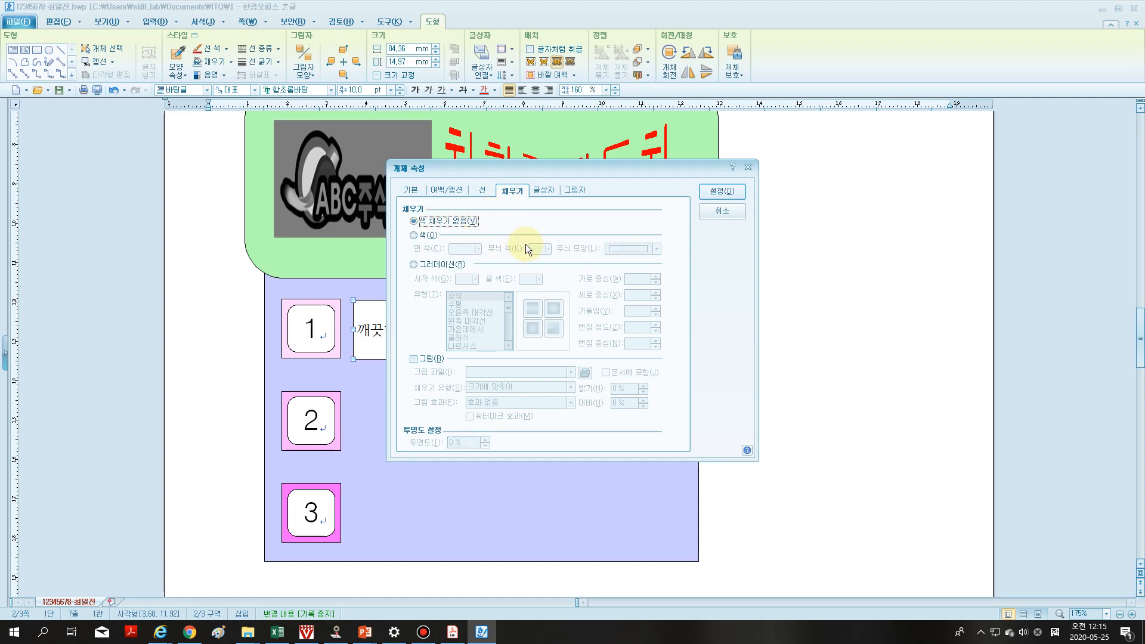
click(720, 192)
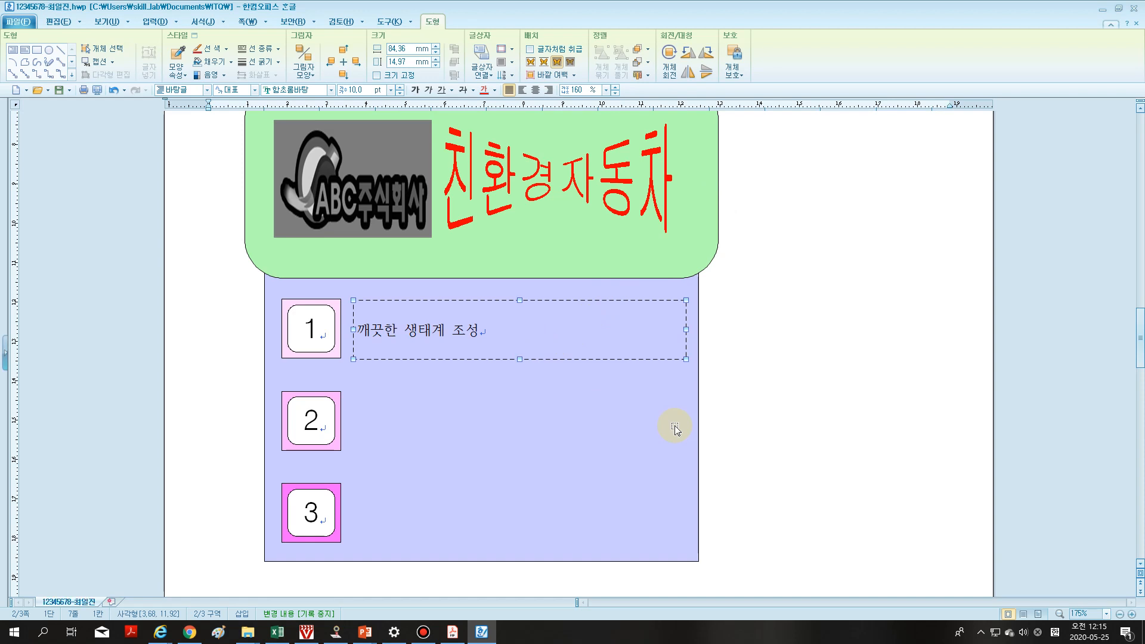
- Format the text "깨끗한 생태계 조성" in the 돋움 font at 18 pt and center it in its box
key(alt+l)
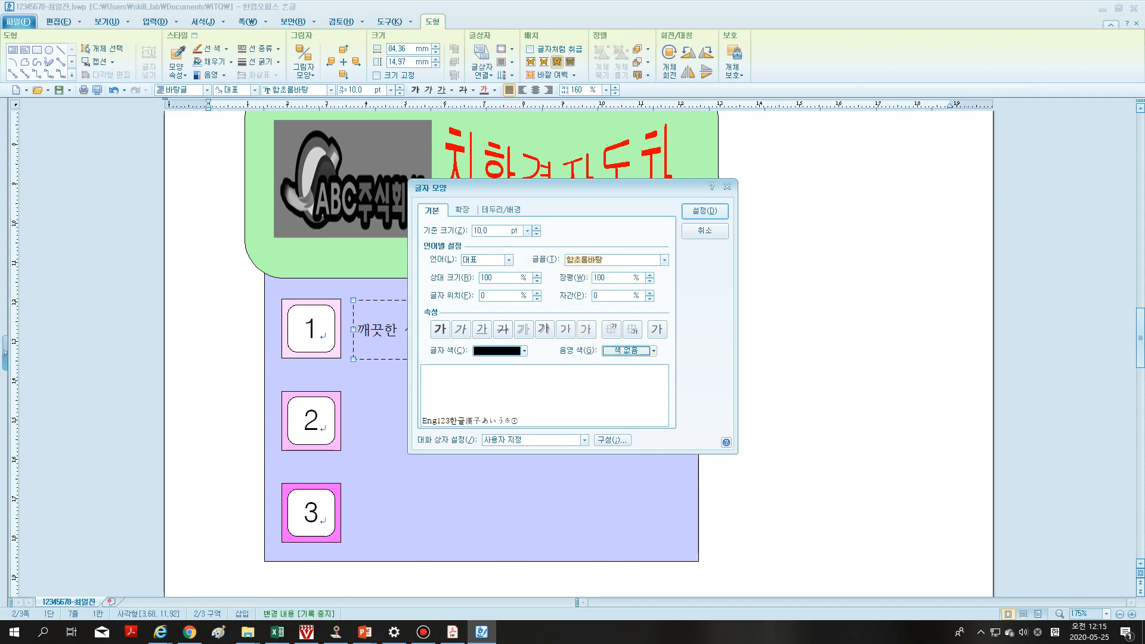
text(돋움)
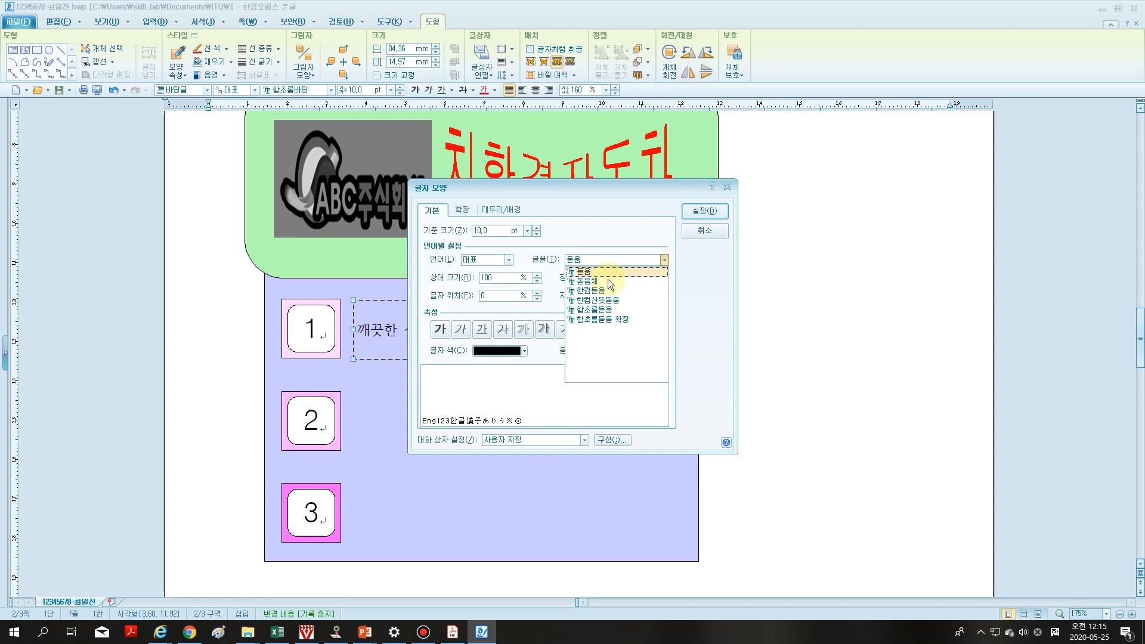
drag(503, 230, 452, 223)
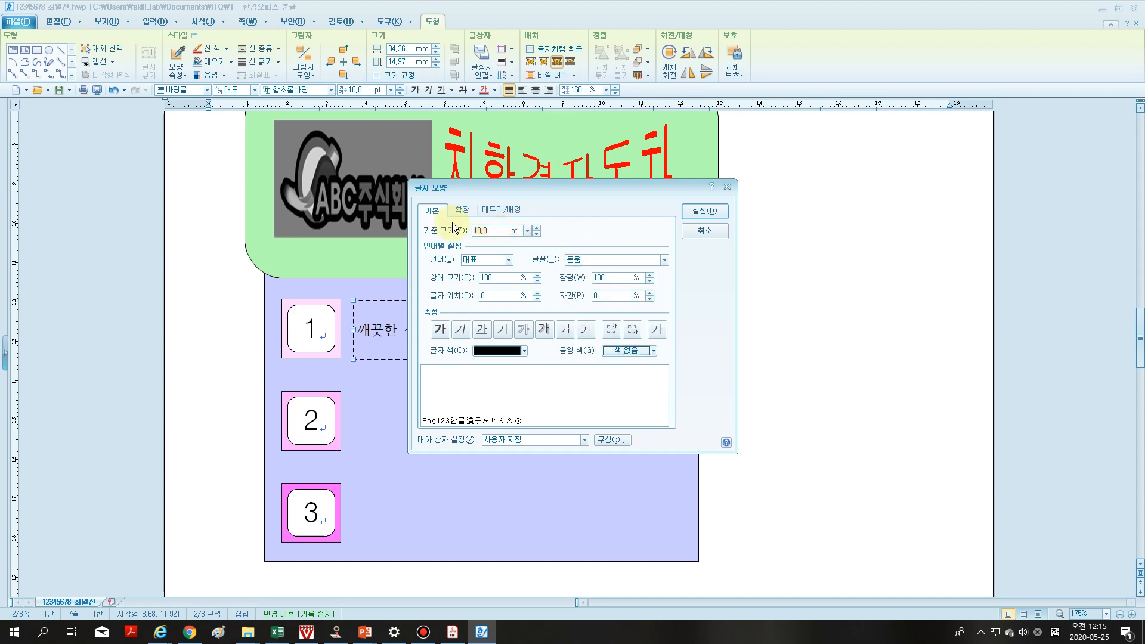
text(18)
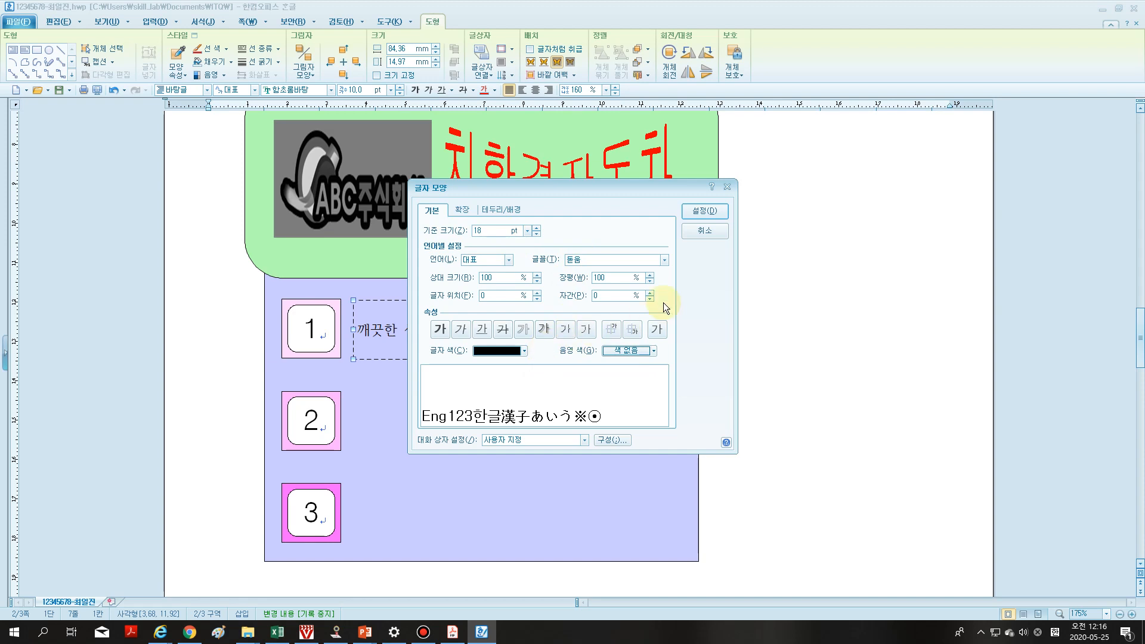
click(699, 212)
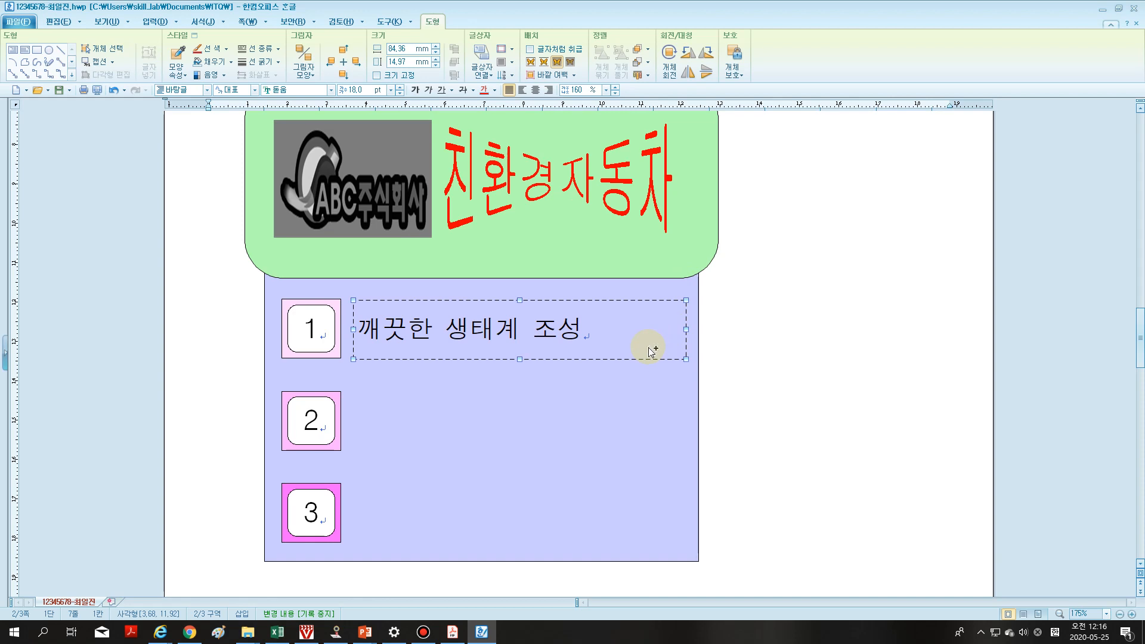
key(ctrl+shift+c)
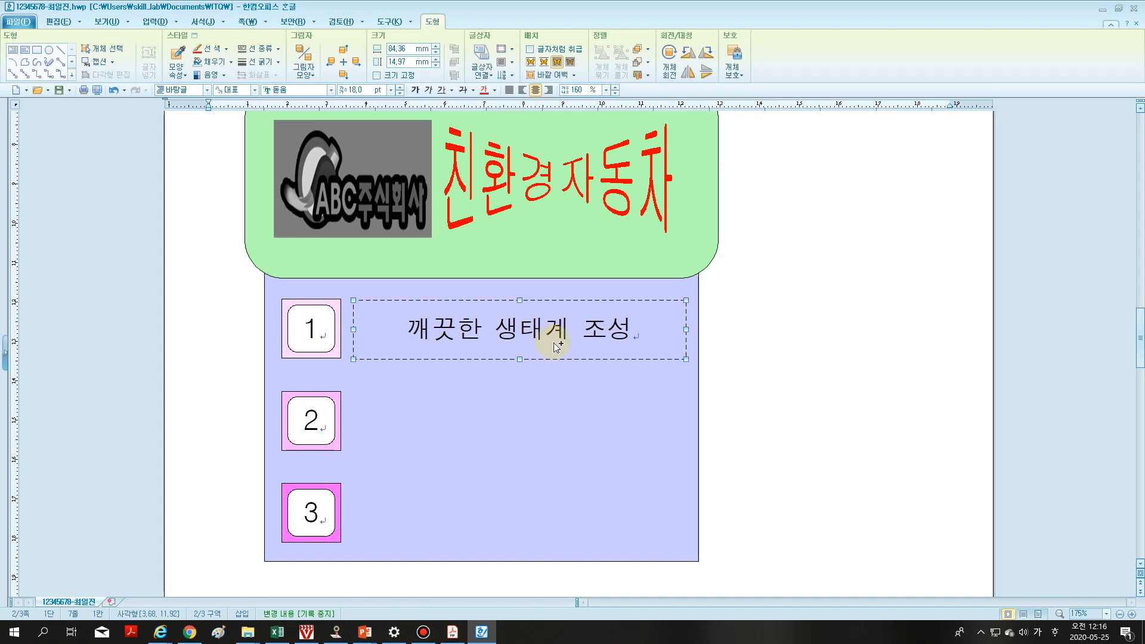
- Copy the dashed text box straight down twice, placing one copy beside number 2 and one beside number 3
ctrl+click(553, 342)
drag(545, 343, 543, 435)
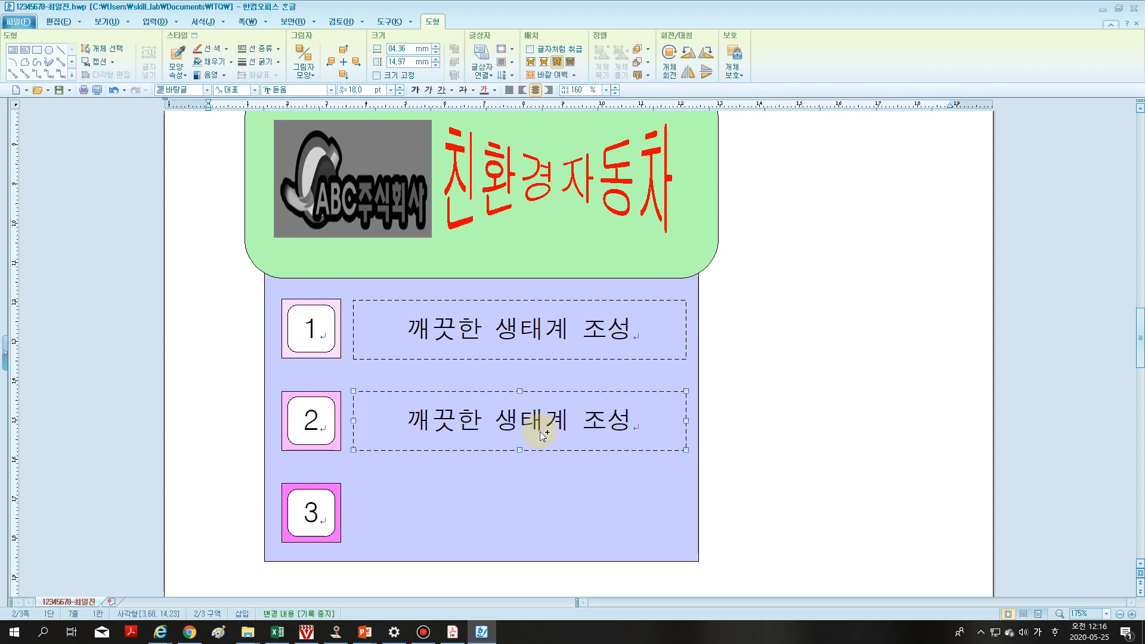
drag(543, 435, 525, 521)
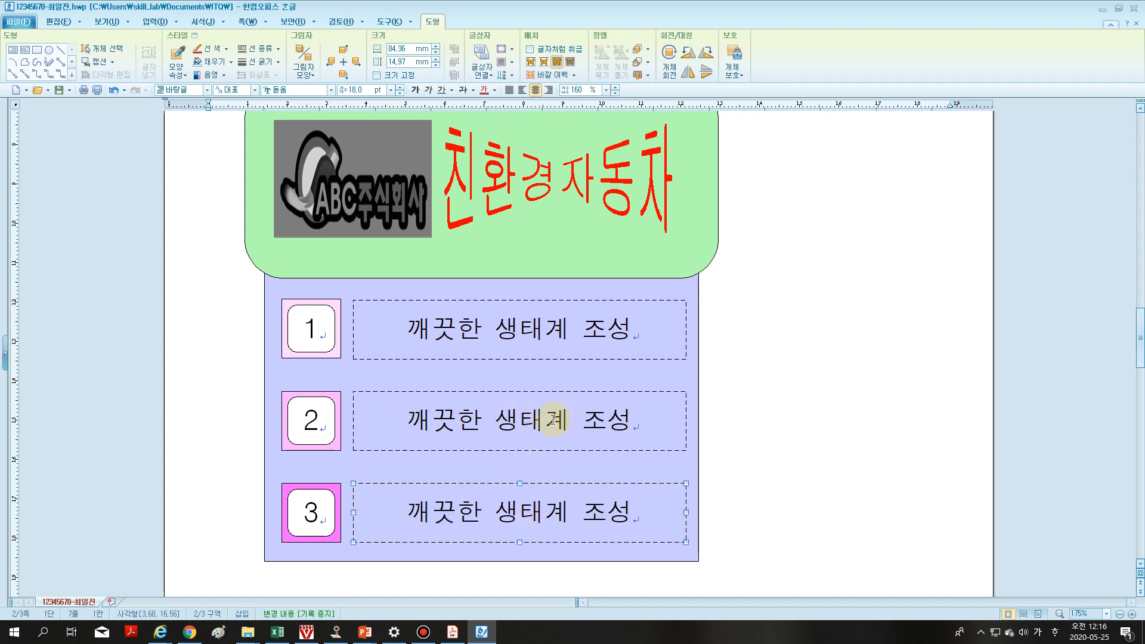
- Replace the text in the box beside number 2 with "무공해, 저렴한 충전 비용"
triple_click(533, 423)
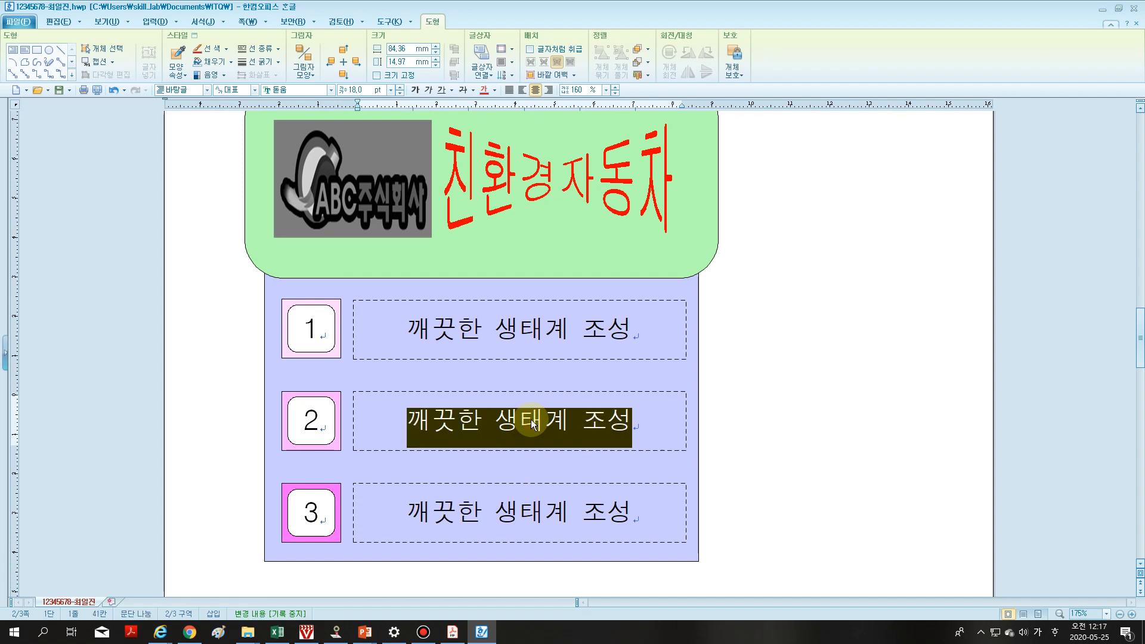
text(무공해)
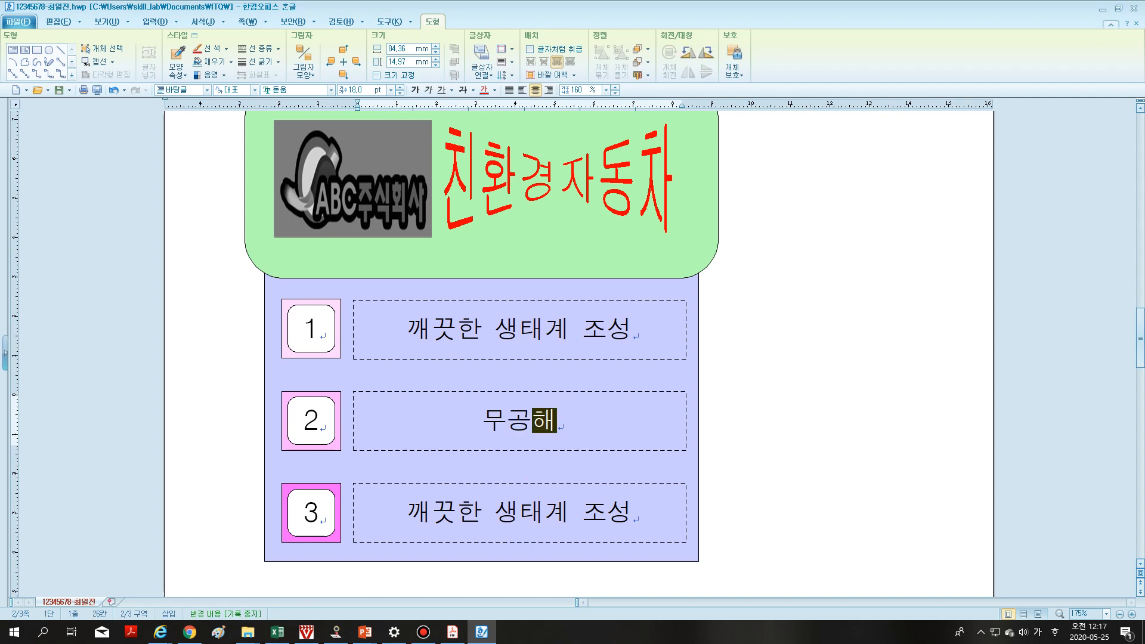
text(, ㅈㅓ렴한)
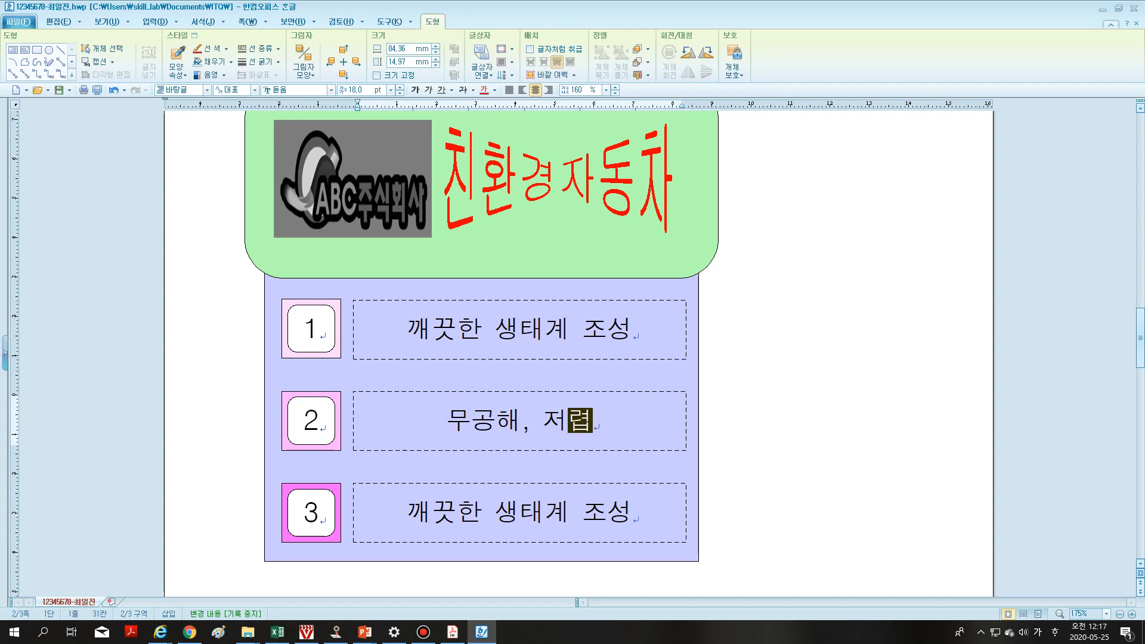
text( 충전)
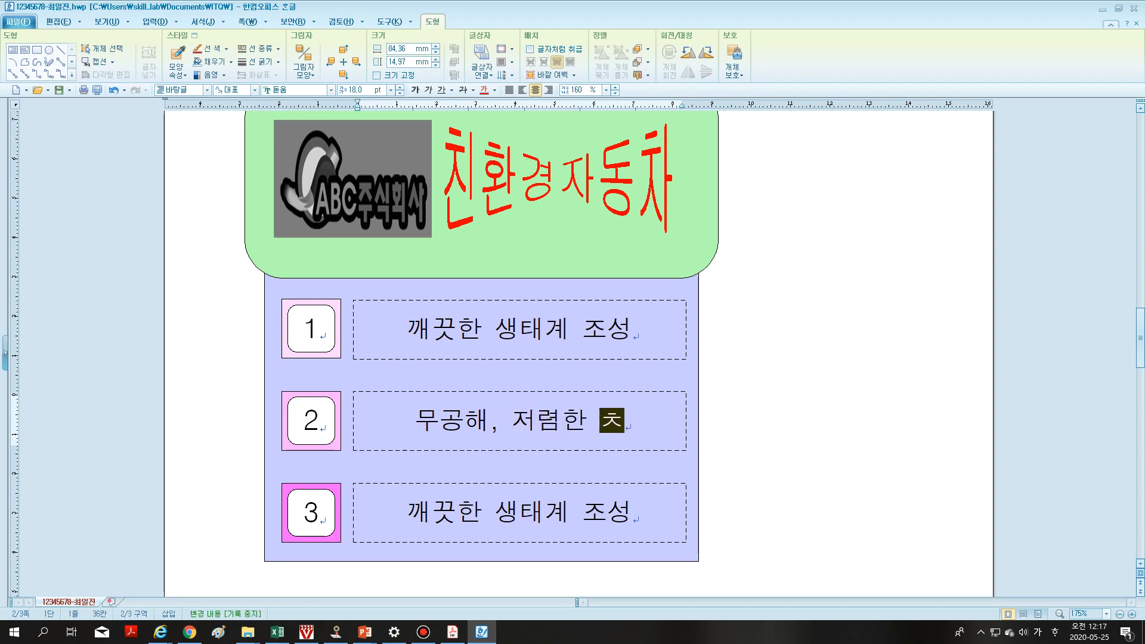
text( 비용)
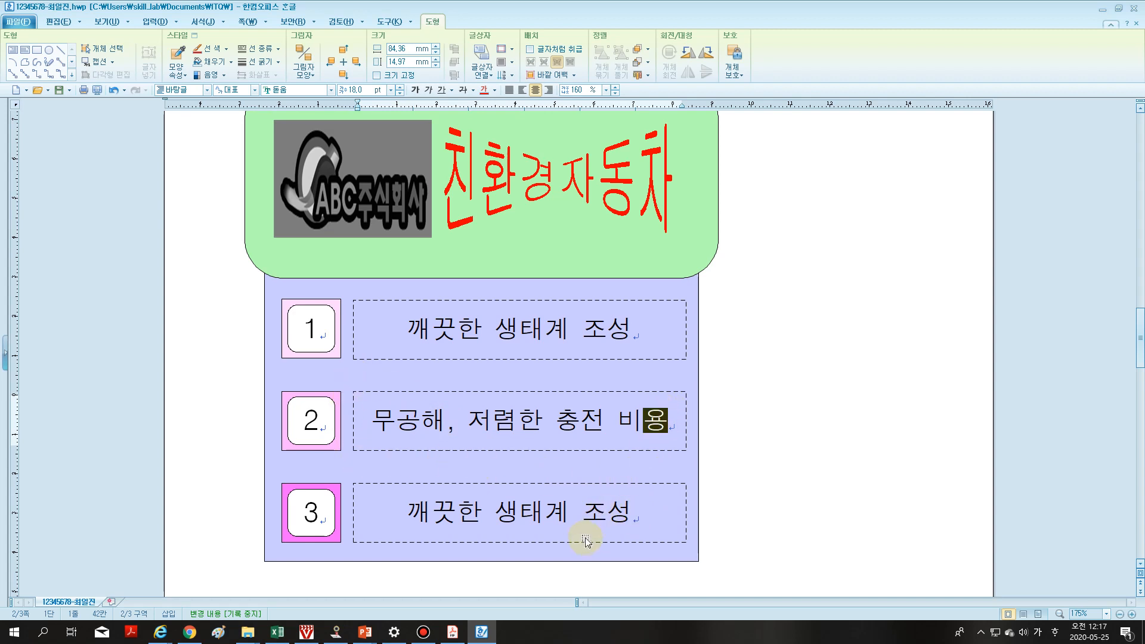
- Replace the text in the dashed box beside number 3 with "미래 자동차 산업의 과제"
triple_click(525, 515)
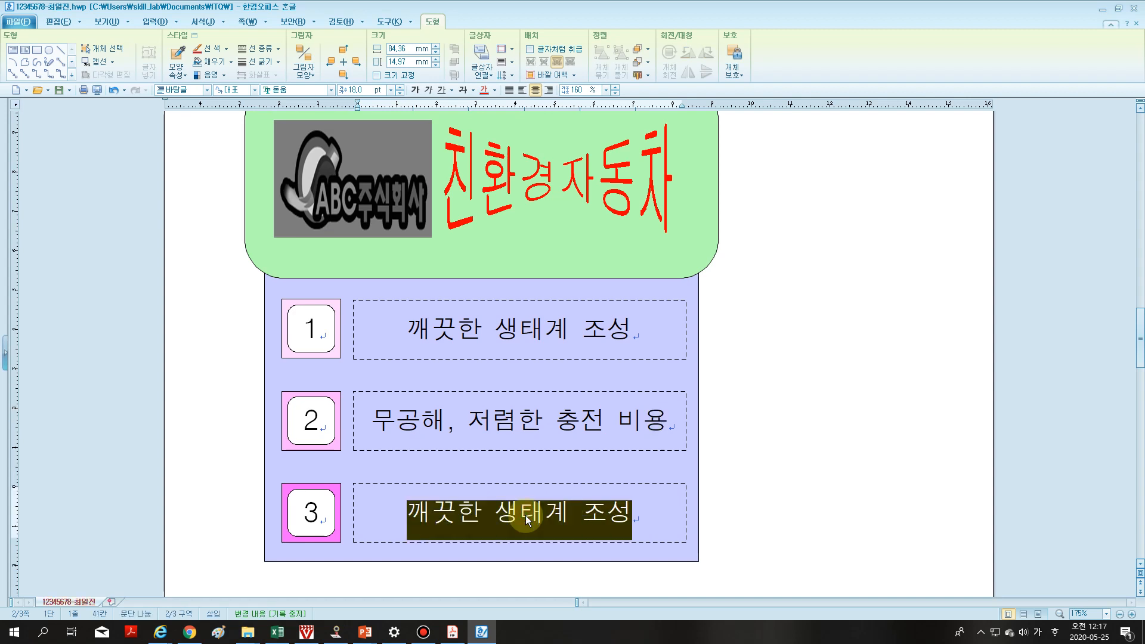
text(미래 잔)
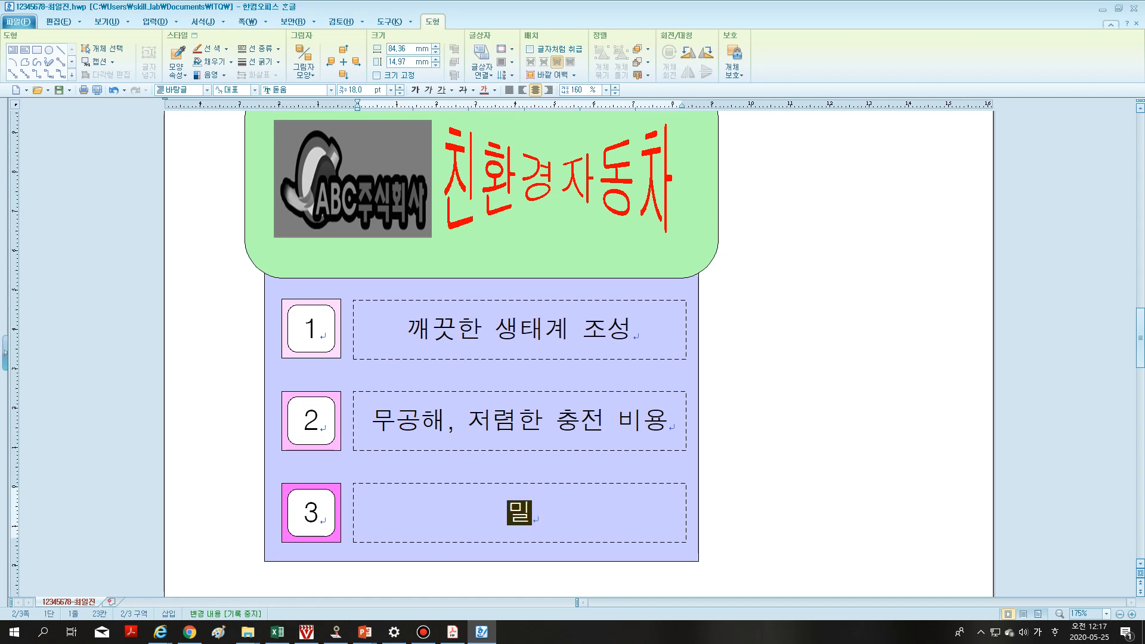
text(동차)
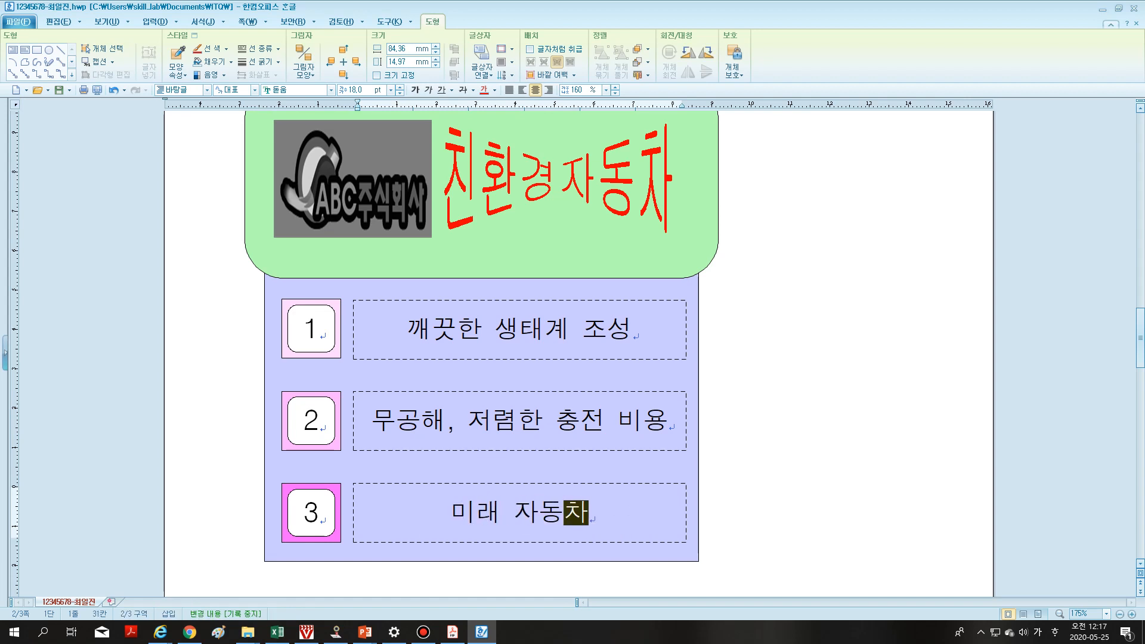
text( 산업의 고)
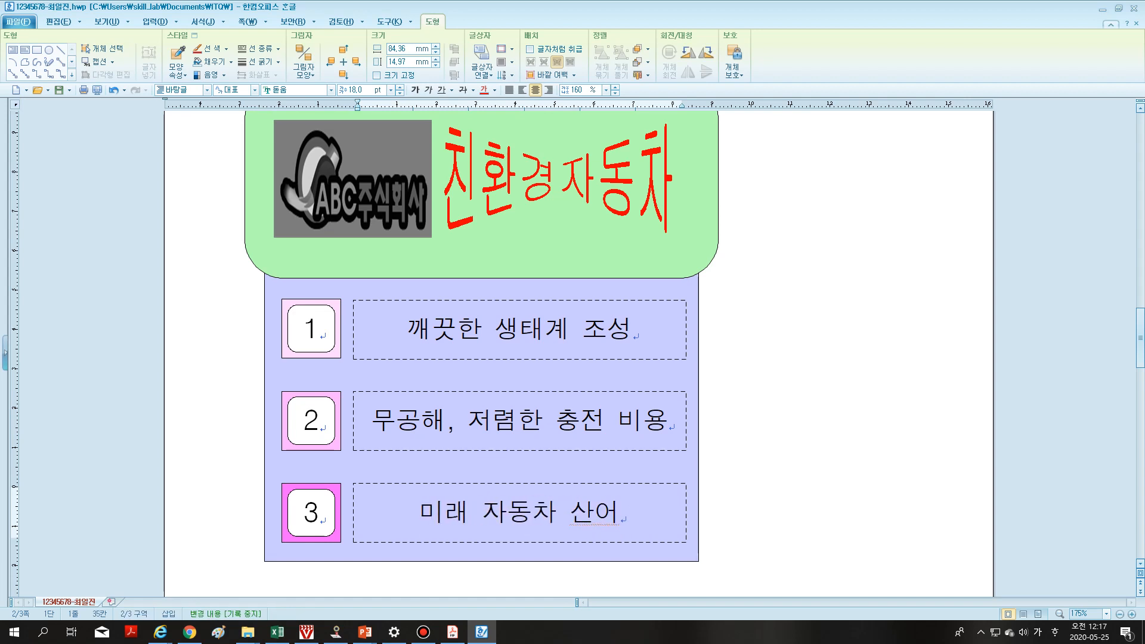
text(과제)
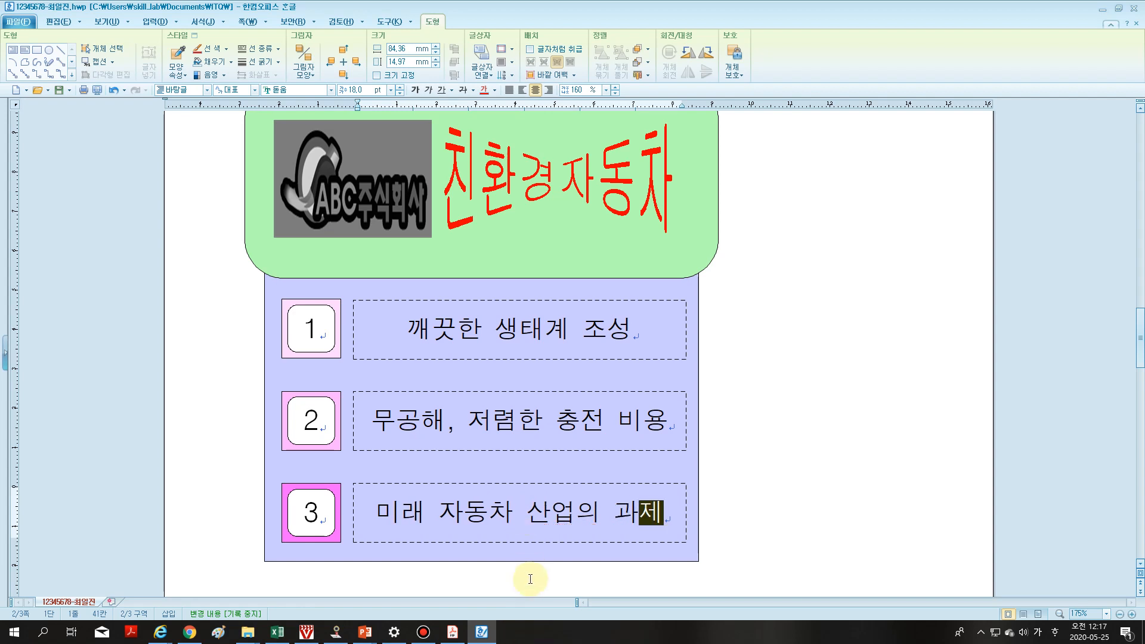
scroll(525, 575, up, 3)
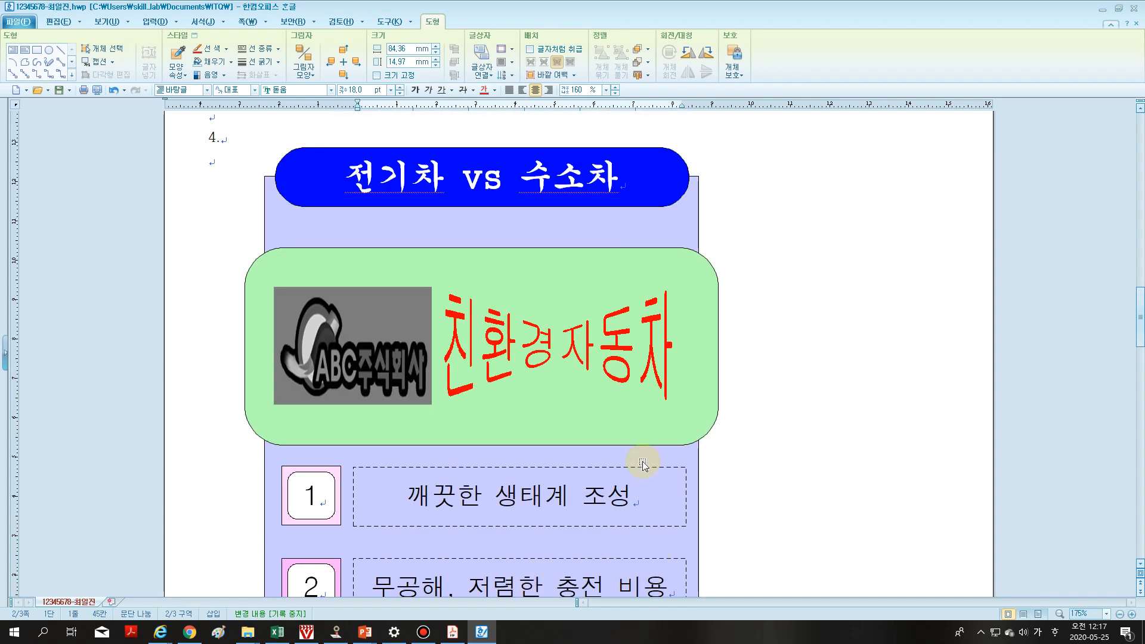
scroll(643, 464, down, 3)
scroll(643, 464, up, 3)
scroll(695, 498, down, 3)
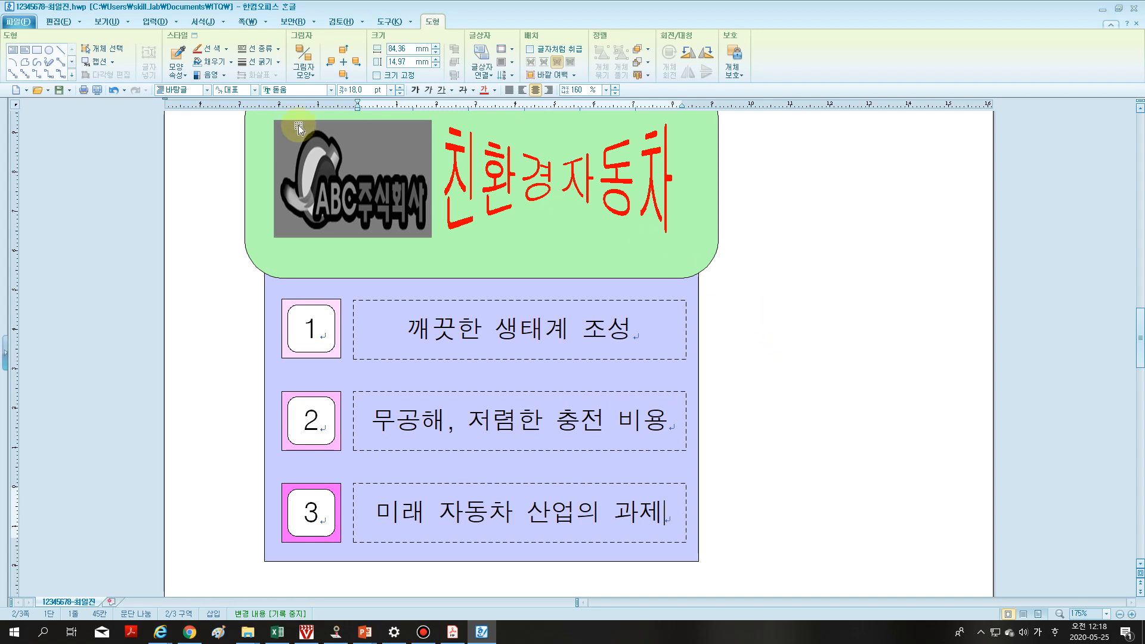
- Draw a rectangle about 13 mm wide and 15 mm high in the blank area beside the dashed box for number 1
click(149, 24)
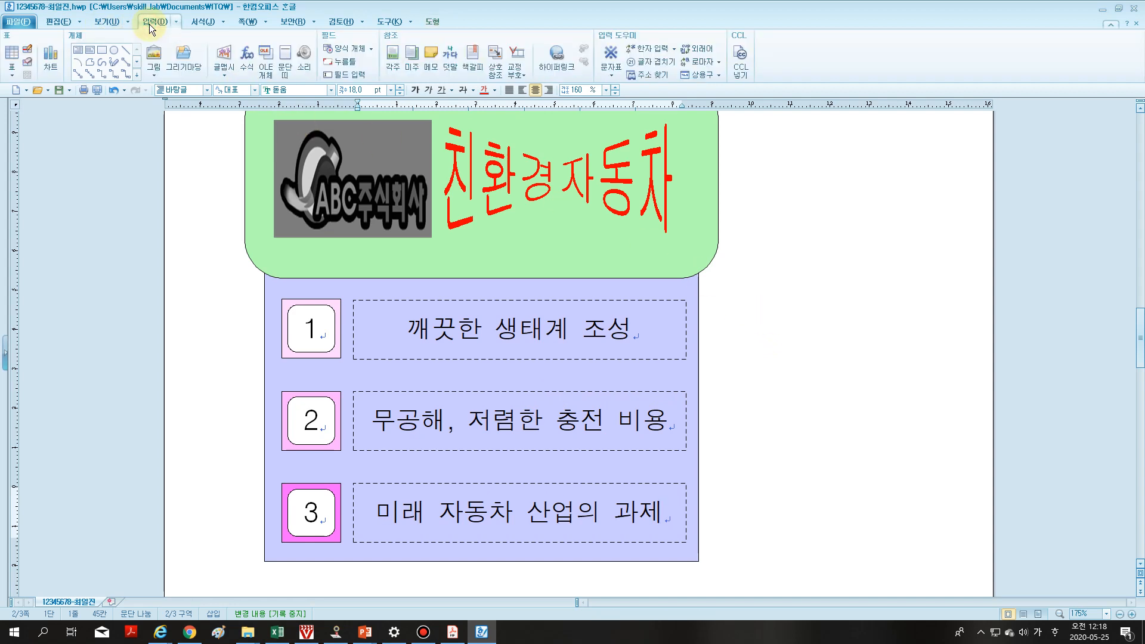
click(105, 57)
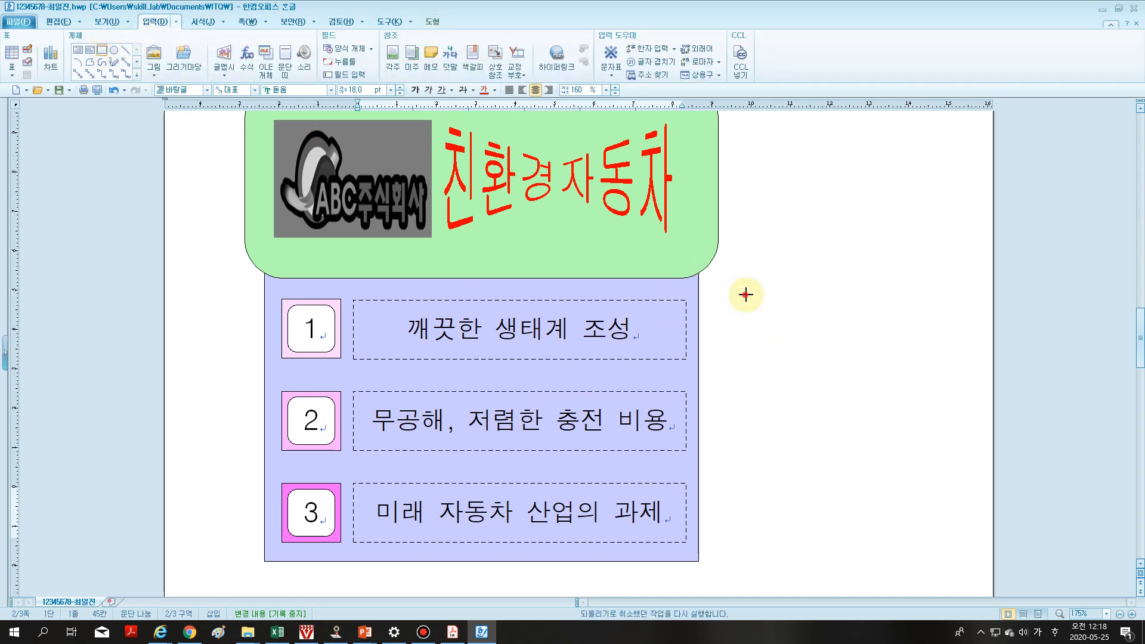
drag(745, 293, 794, 354)
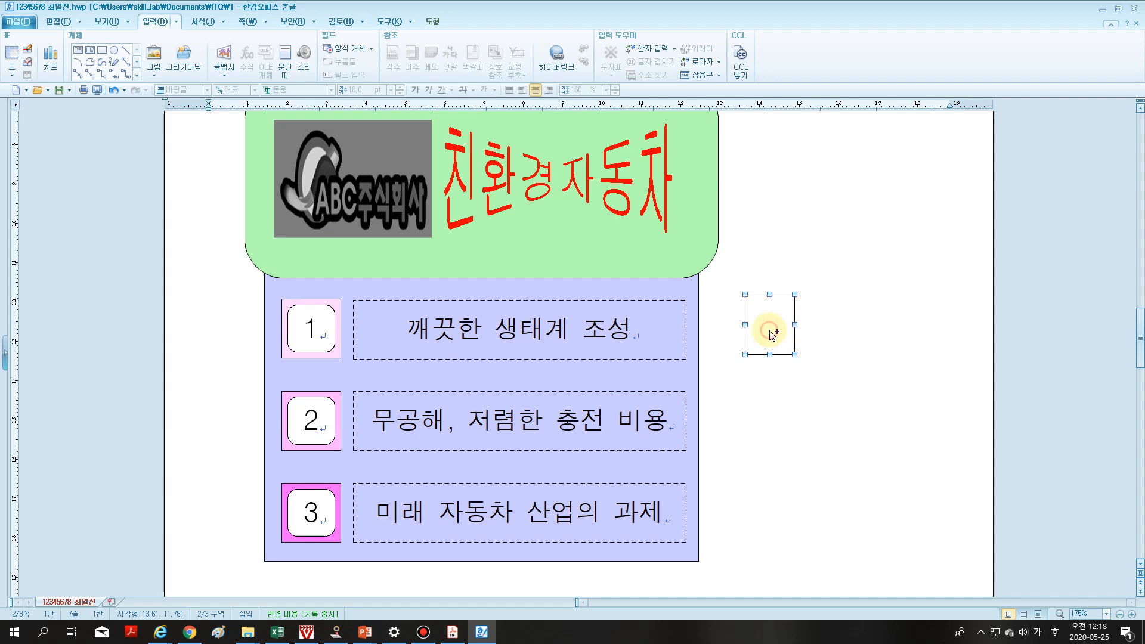
- Copy the rectangle diagonally down to its right, and copy the resulting pair straight down to form four staggered rectangles
drag(772, 333, 870, 385)
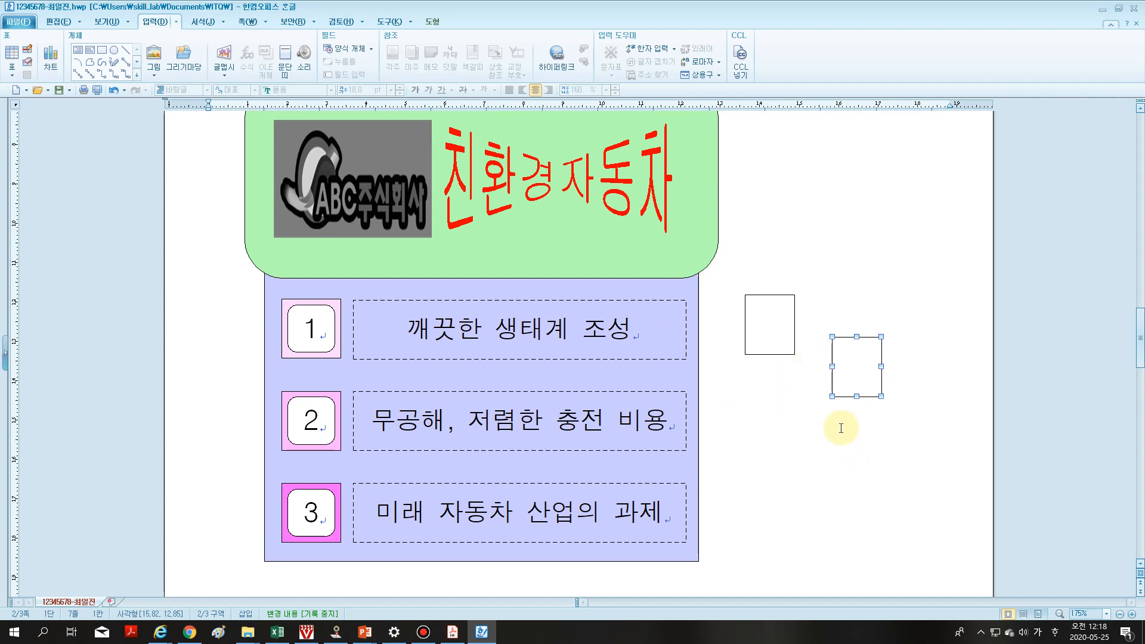
shift+click(787, 346)
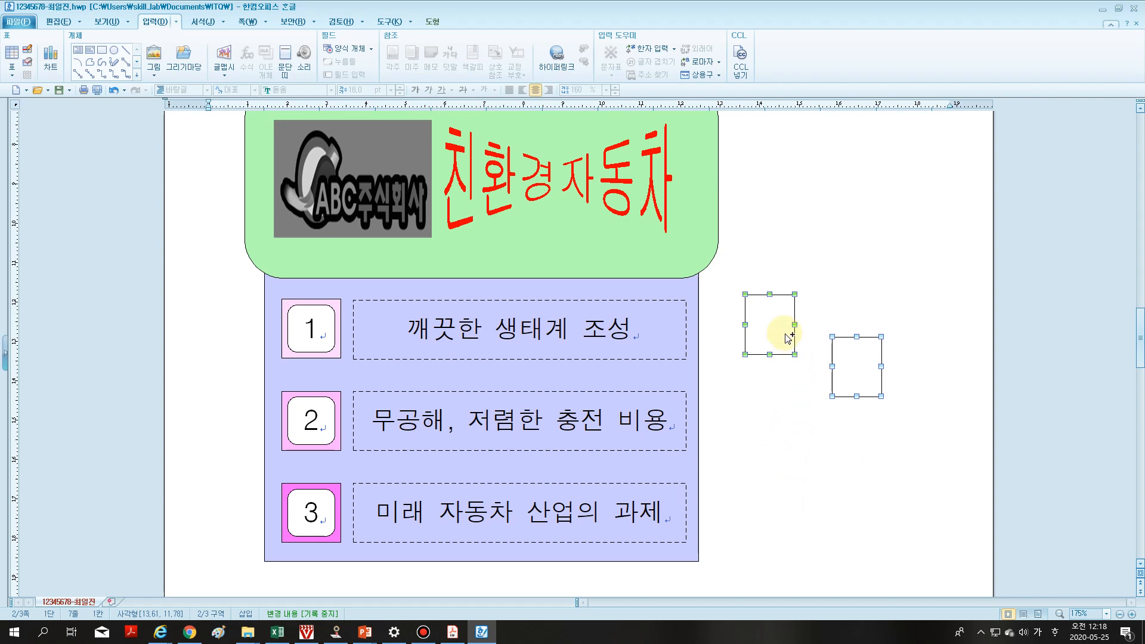
drag(787, 337, 775, 461)
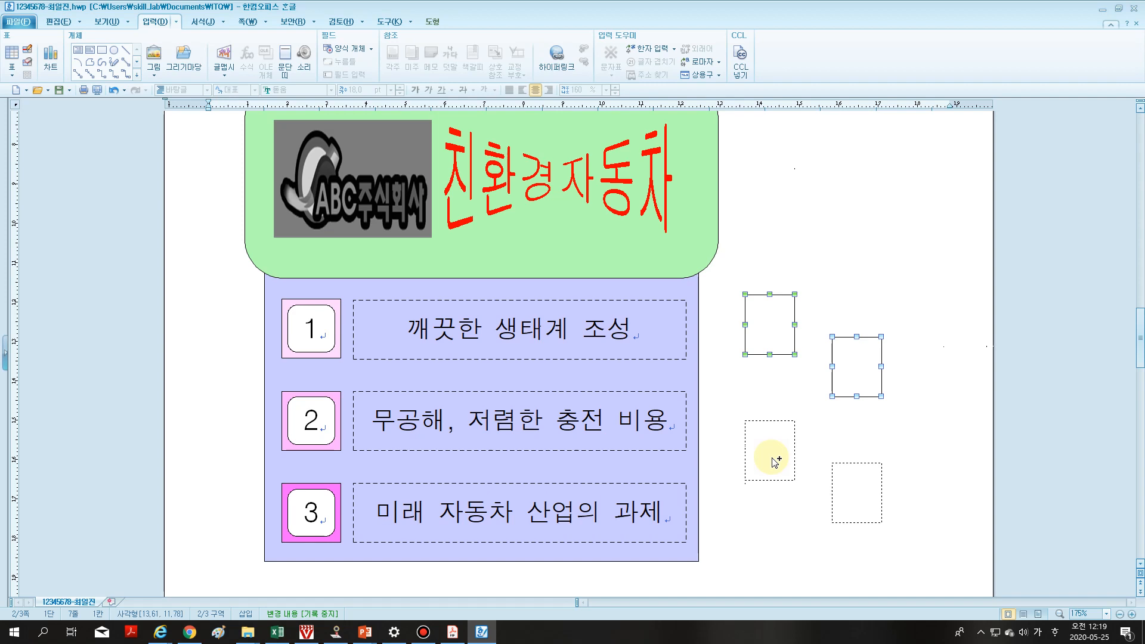
drag(775, 460, 772, 460)
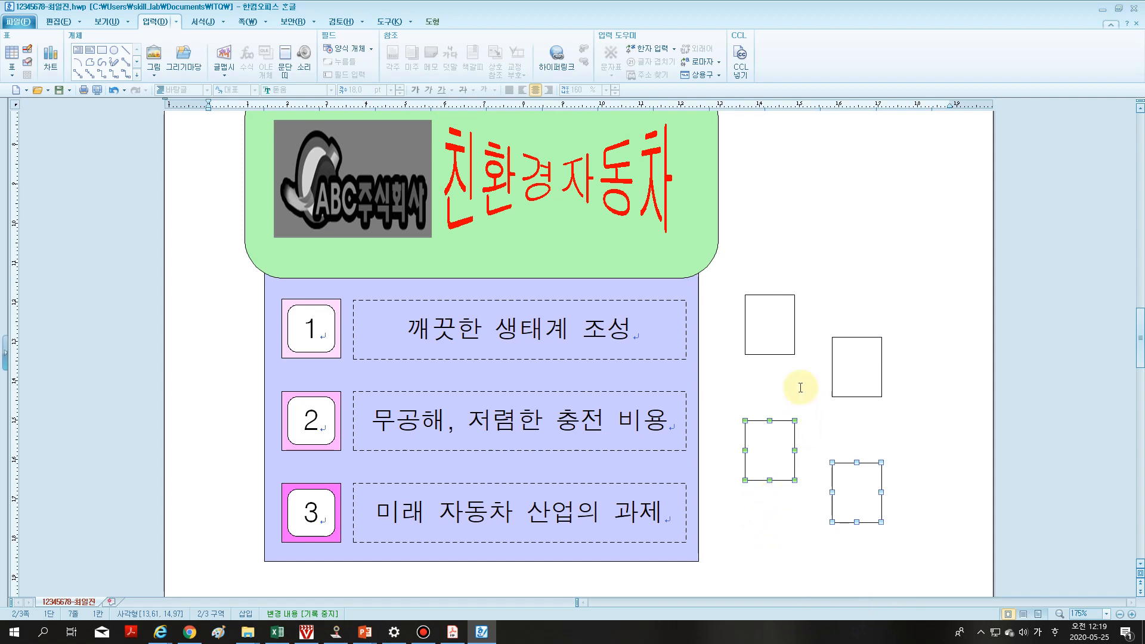
- Select all four staggered rectangles and align them by their left edges (왼쪽 맞춤)
click(793, 352)
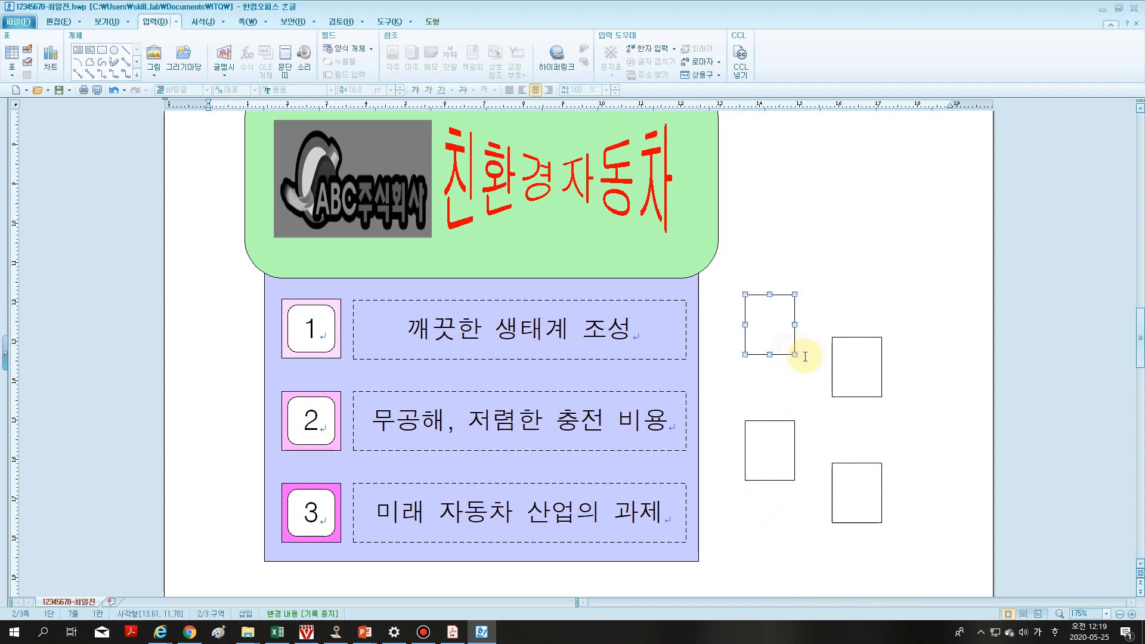
shift+click(857, 382)
shift+click(767, 461)
shift+click(856, 505)
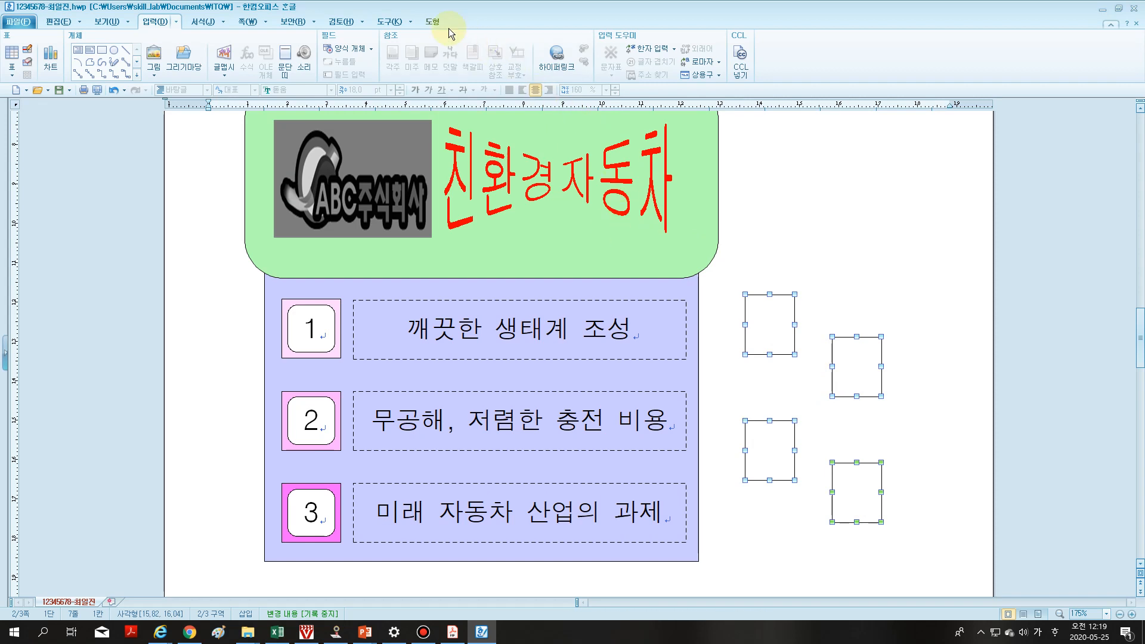
click(433, 22)
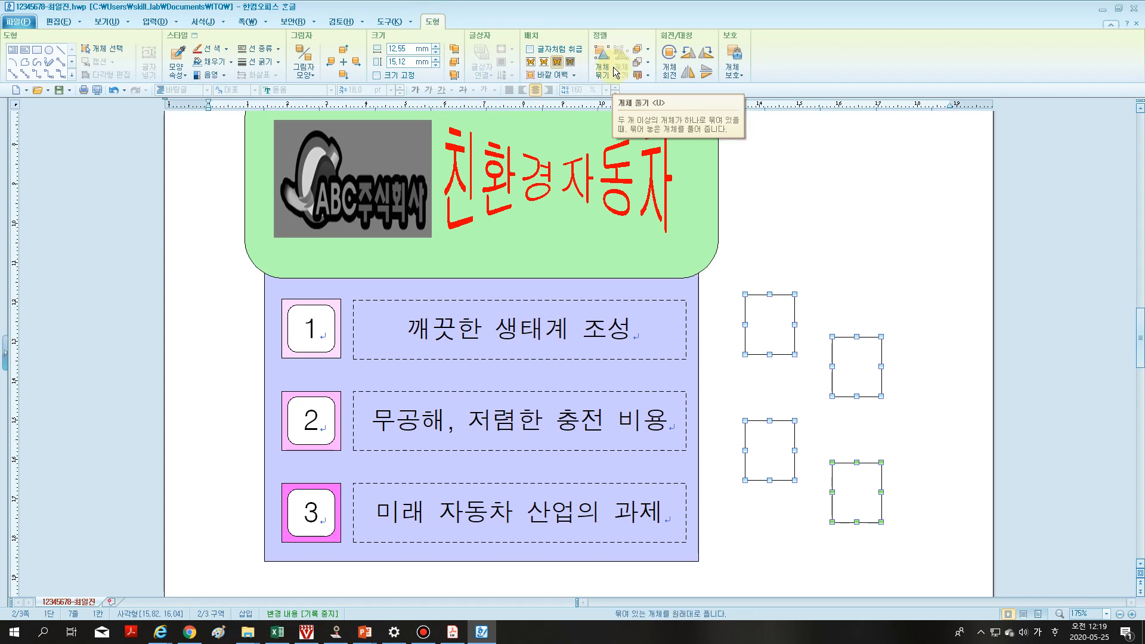
click(650, 74)
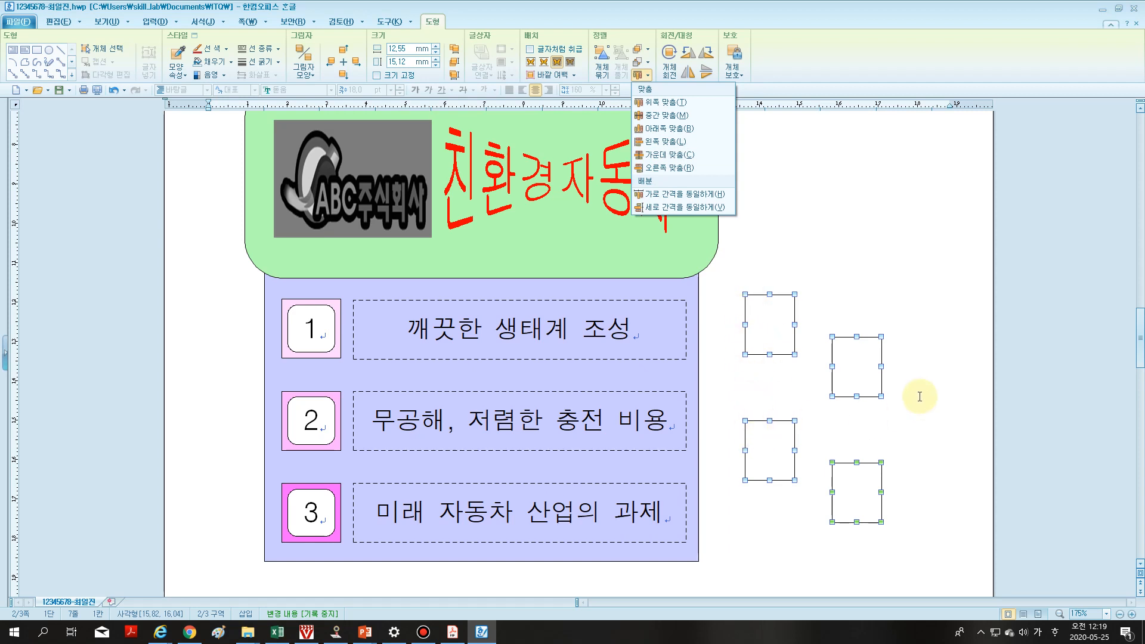
click(646, 142)
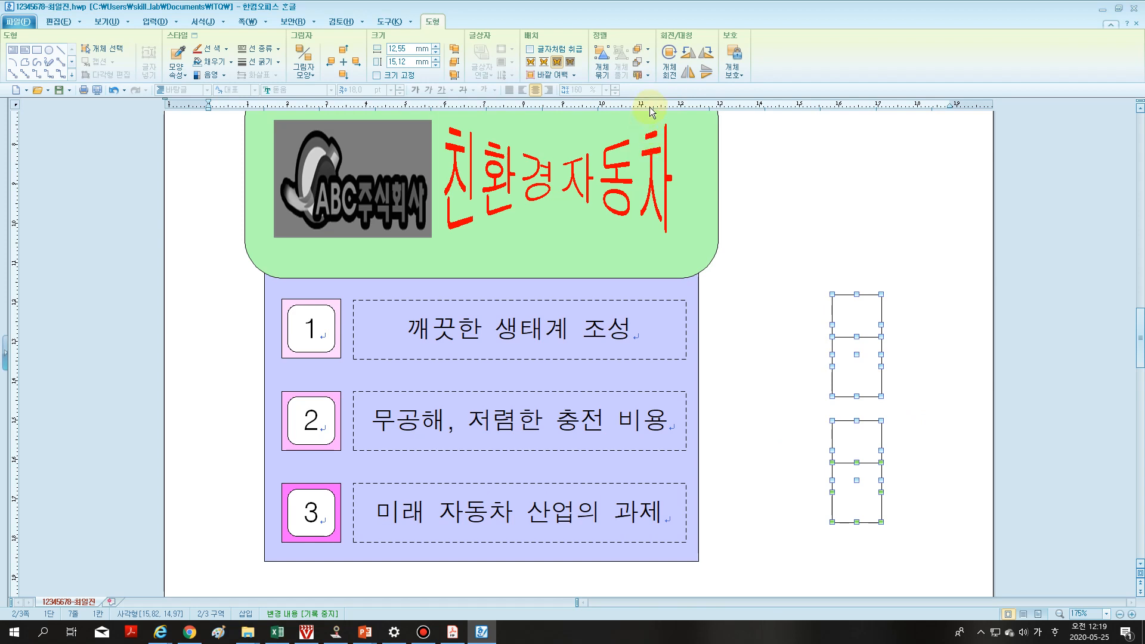
- Distribute the four rectangles with equal vertical spacing (세로 간격을 동일하게) and group them into one object
click(645, 77)
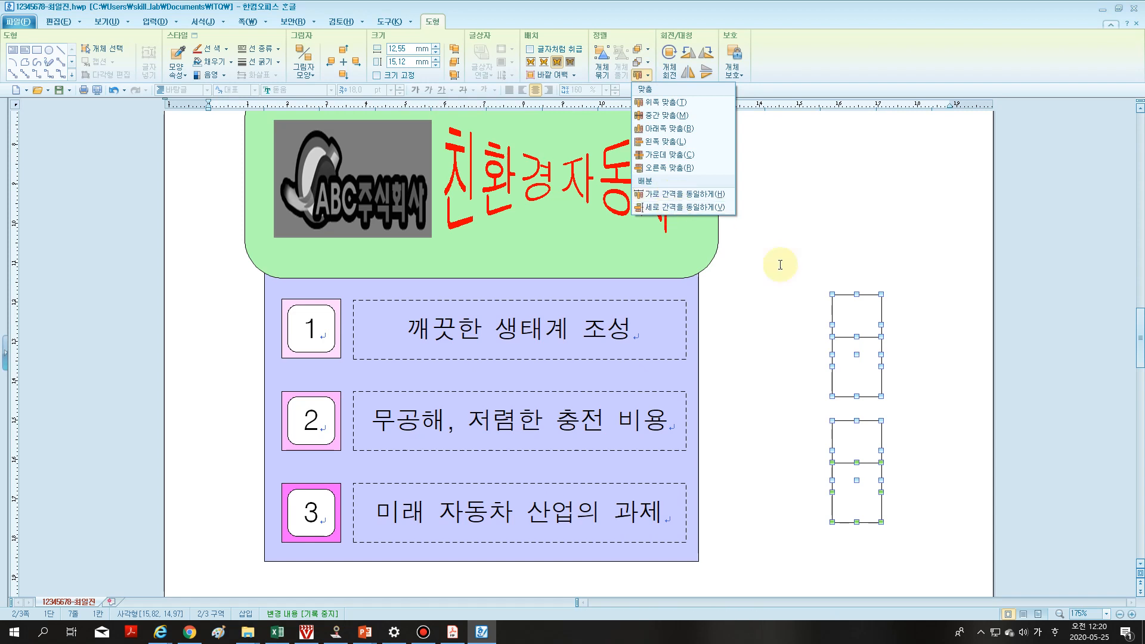
click(685, 208)
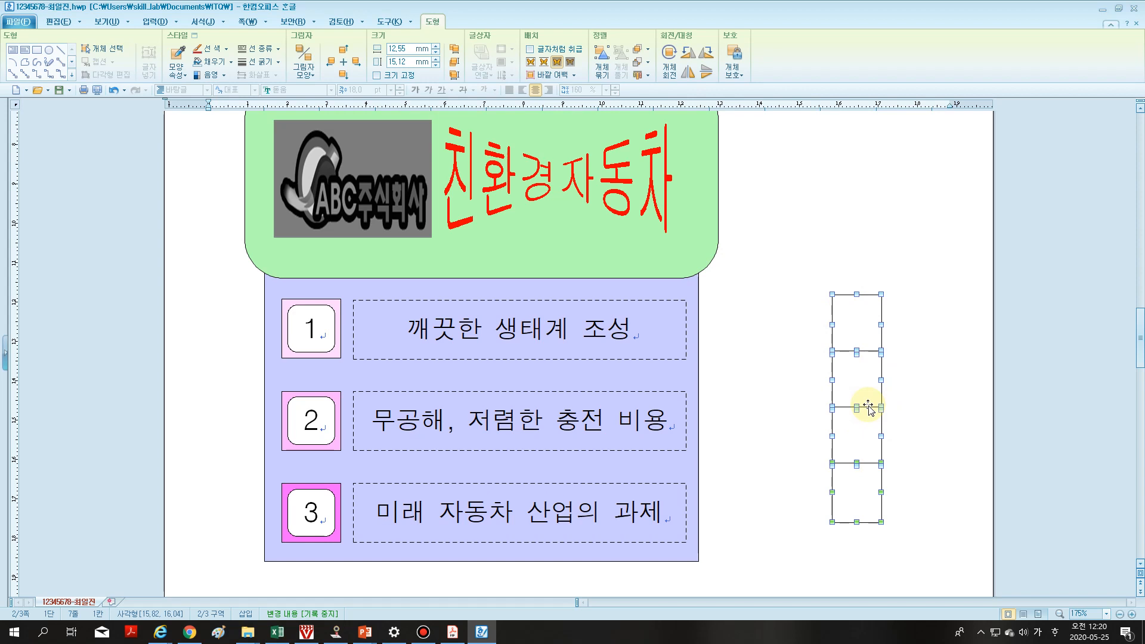
click(602, 66)
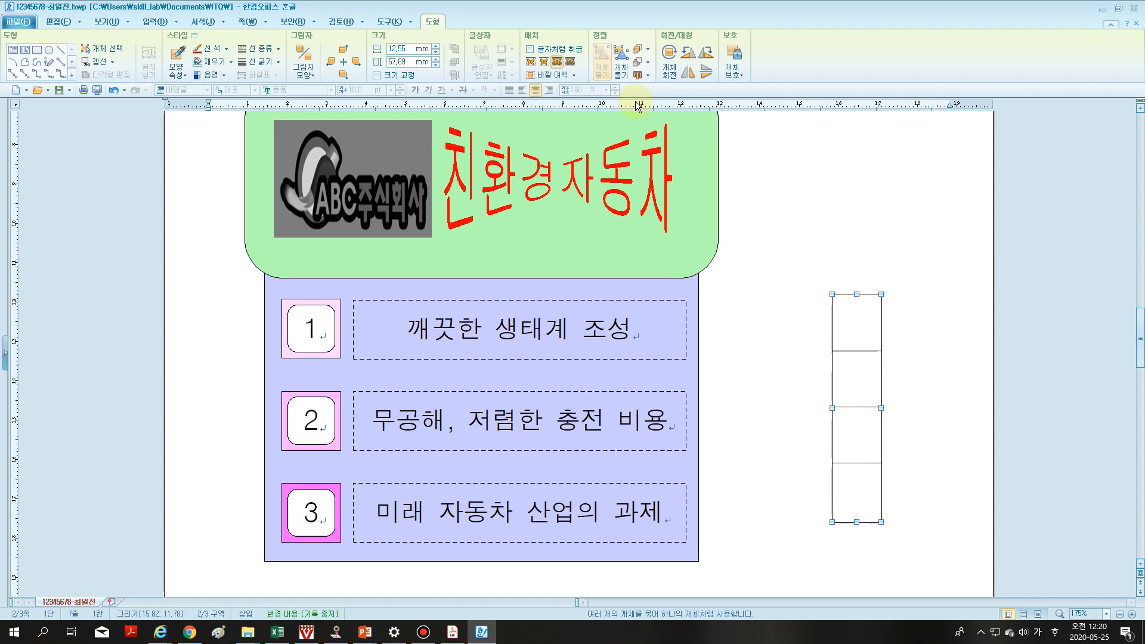
- Move the grouped rectangles closer to the lavender box and ungroup them (개체 풀기)
click(804, 377)
click(835, 378)
drag(836, 378, 759, 382)
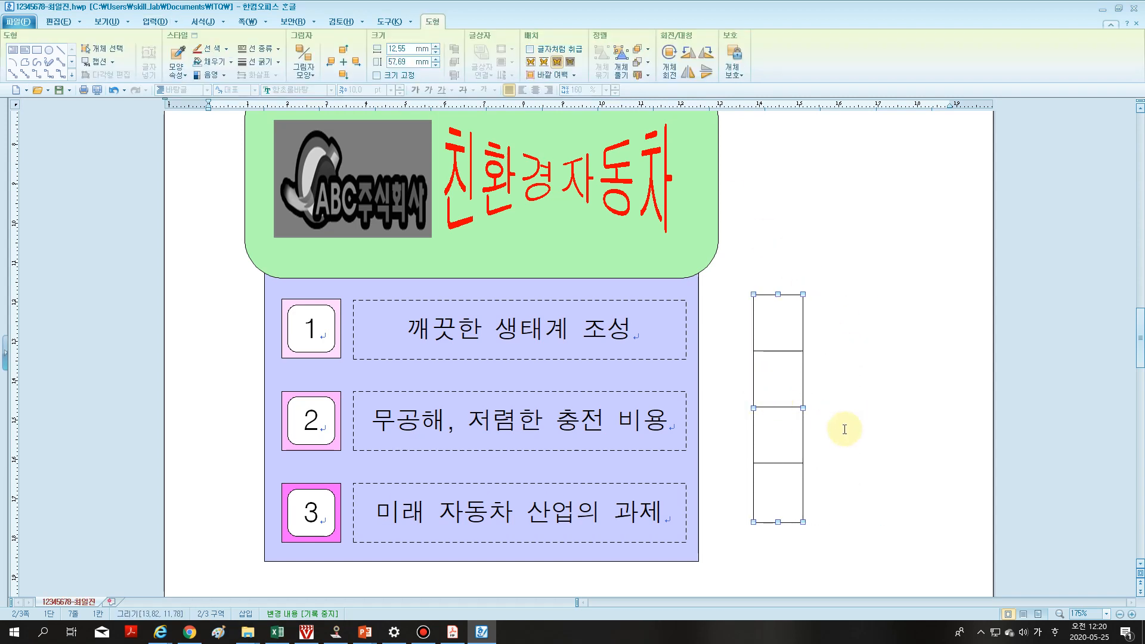
mouse_move(784, 447)
mouse_down()
mouse_move(848, 446)
mouse_move(791, 459)
mouse_up()
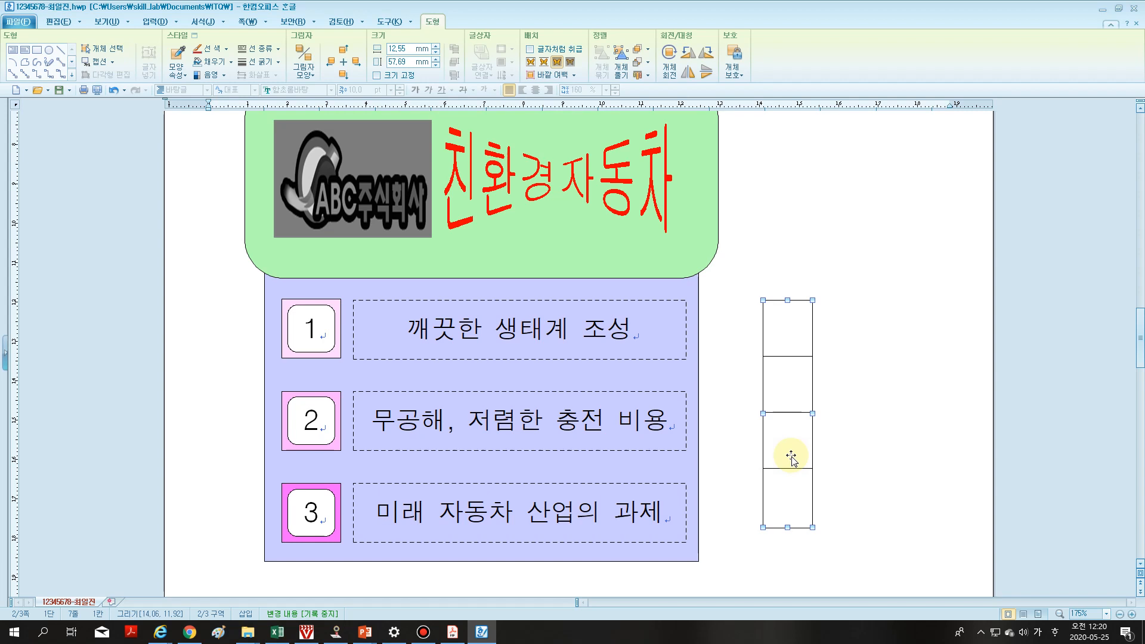
click(617, 71)
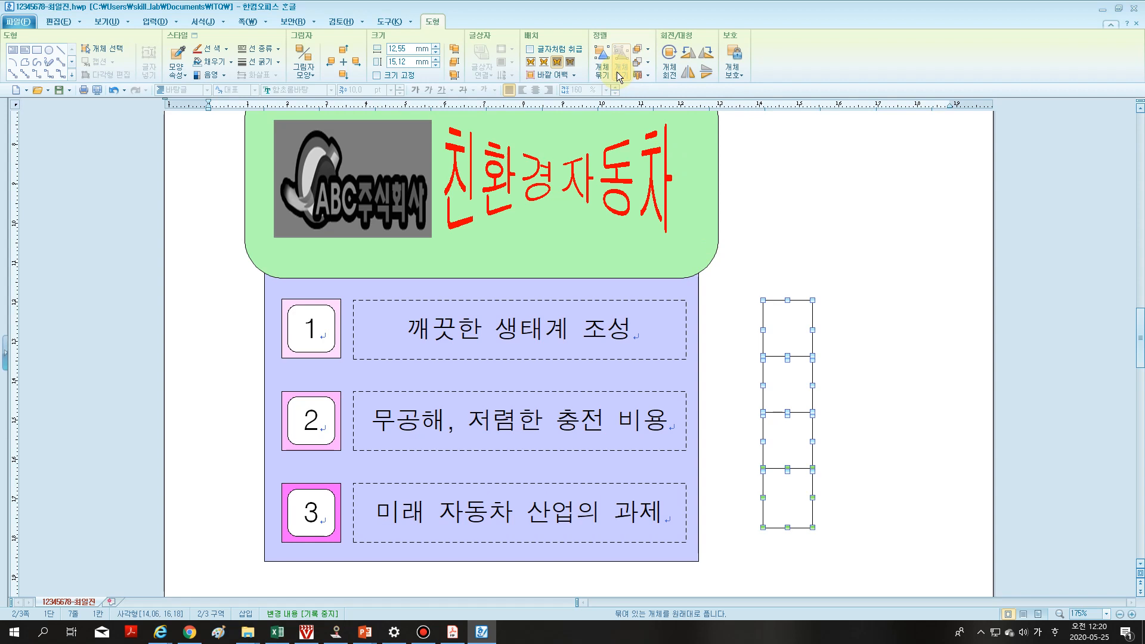
click(646, 54)
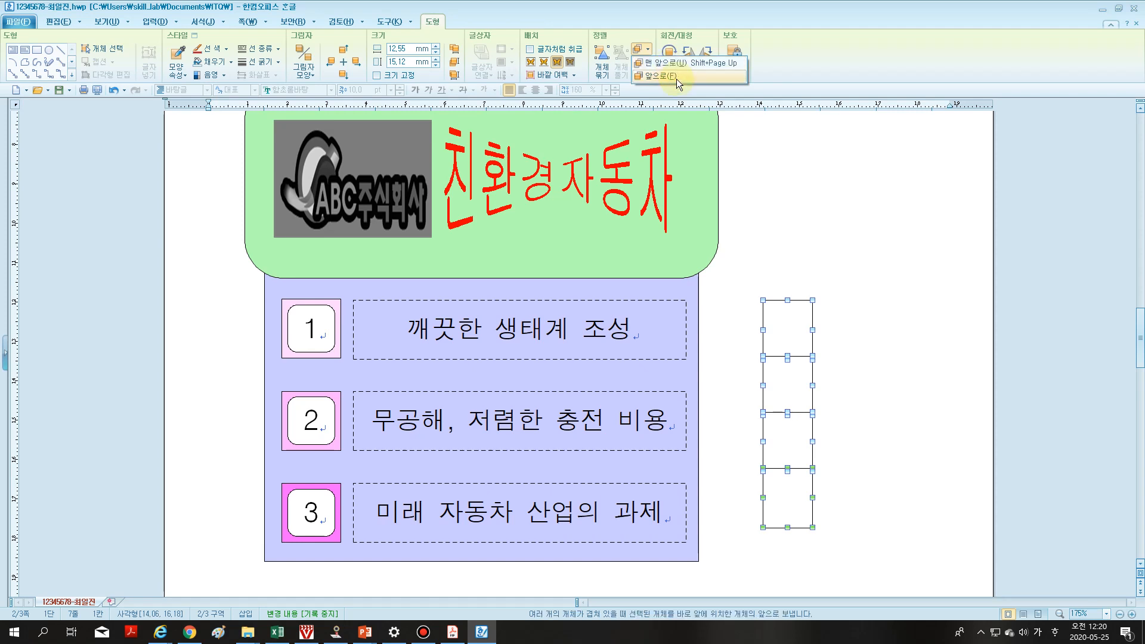
click(666, 63)
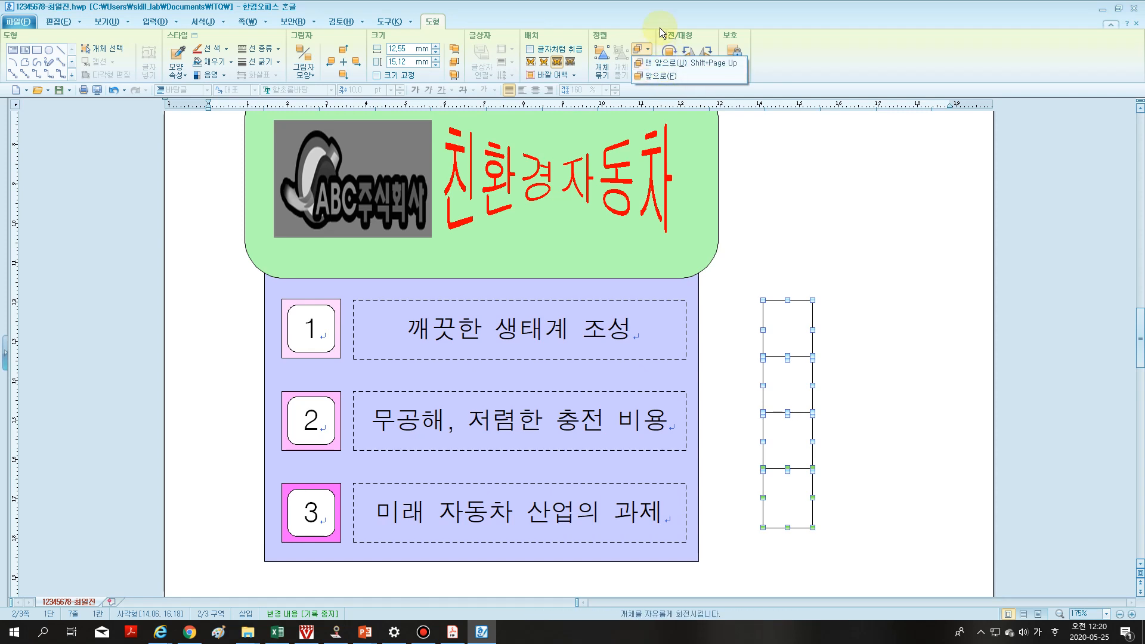
click(648, 62)
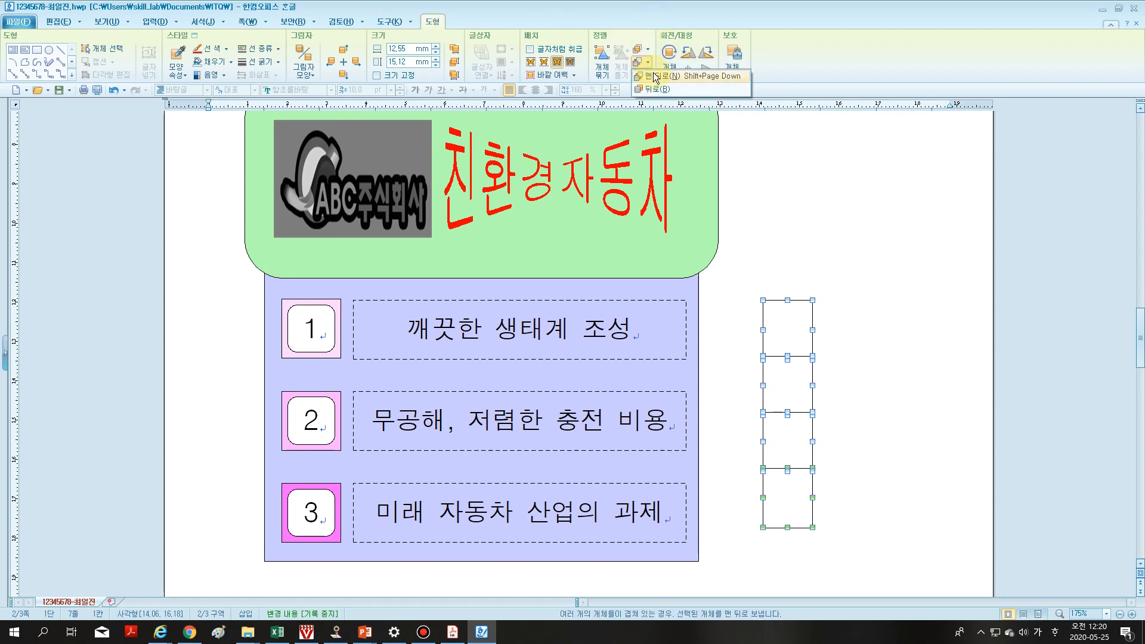
click(658, 12)
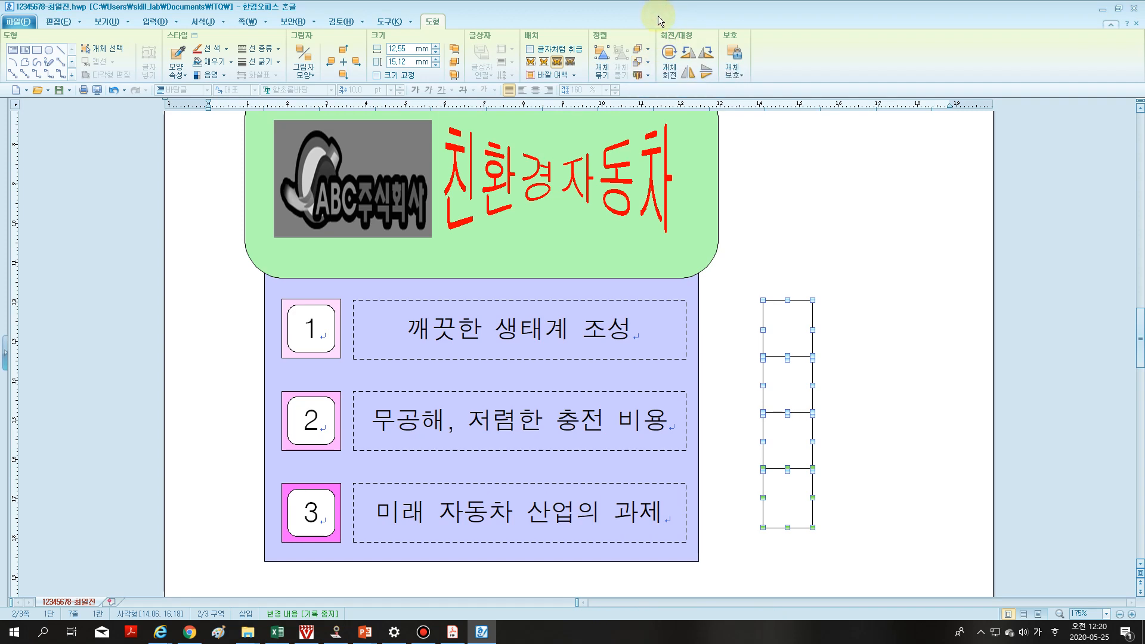